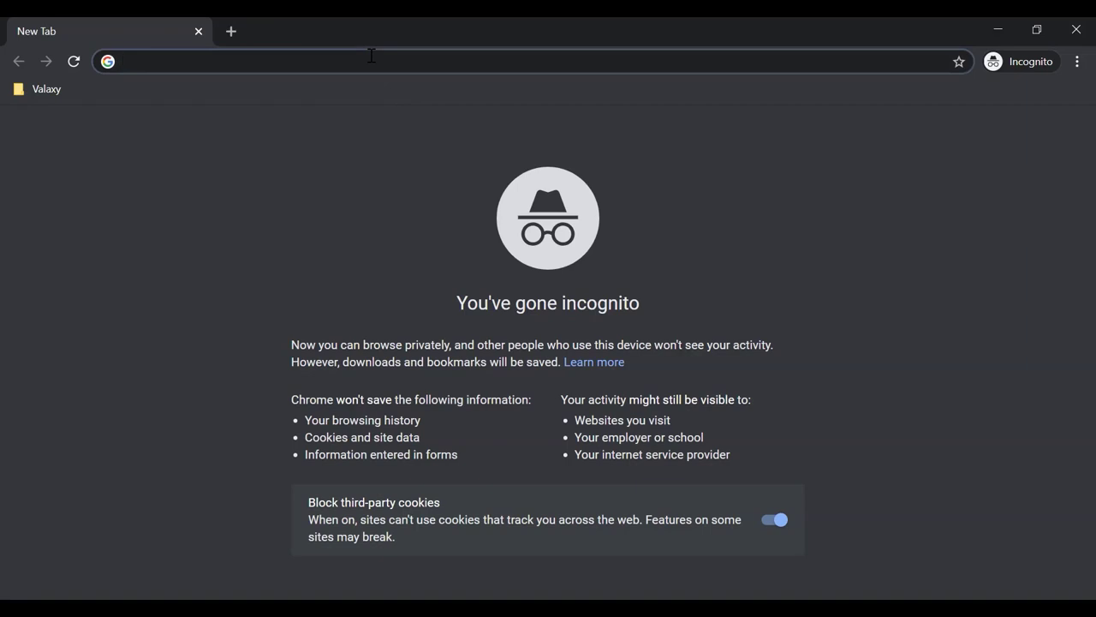
Step: Search 'java jdk download' and go to Oracle's JDK 15 downloads page
type("ja")
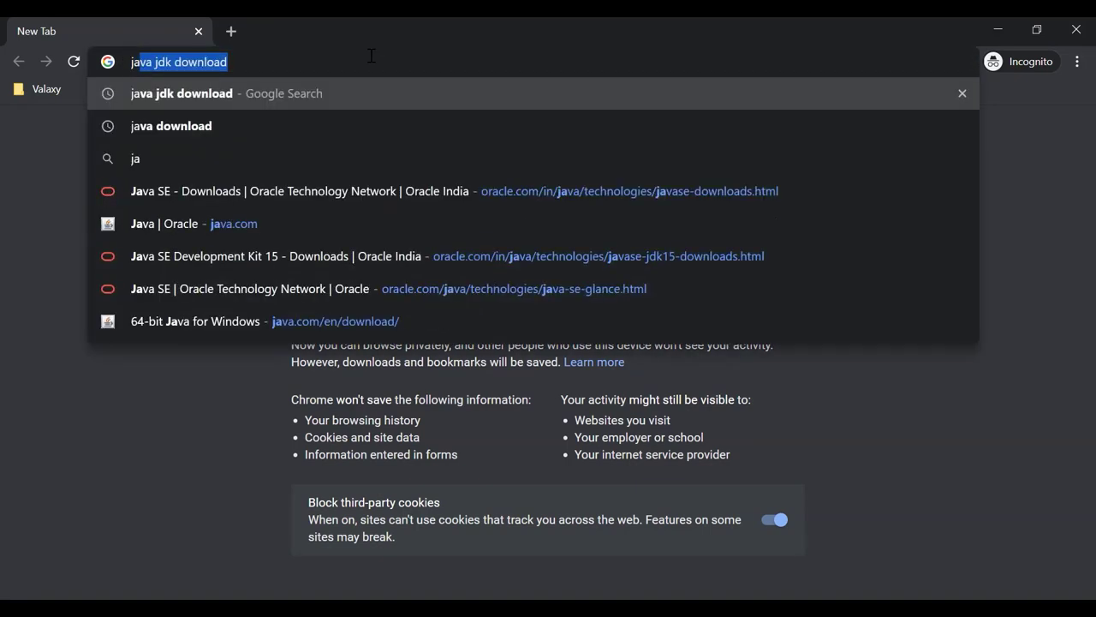
key("Return")
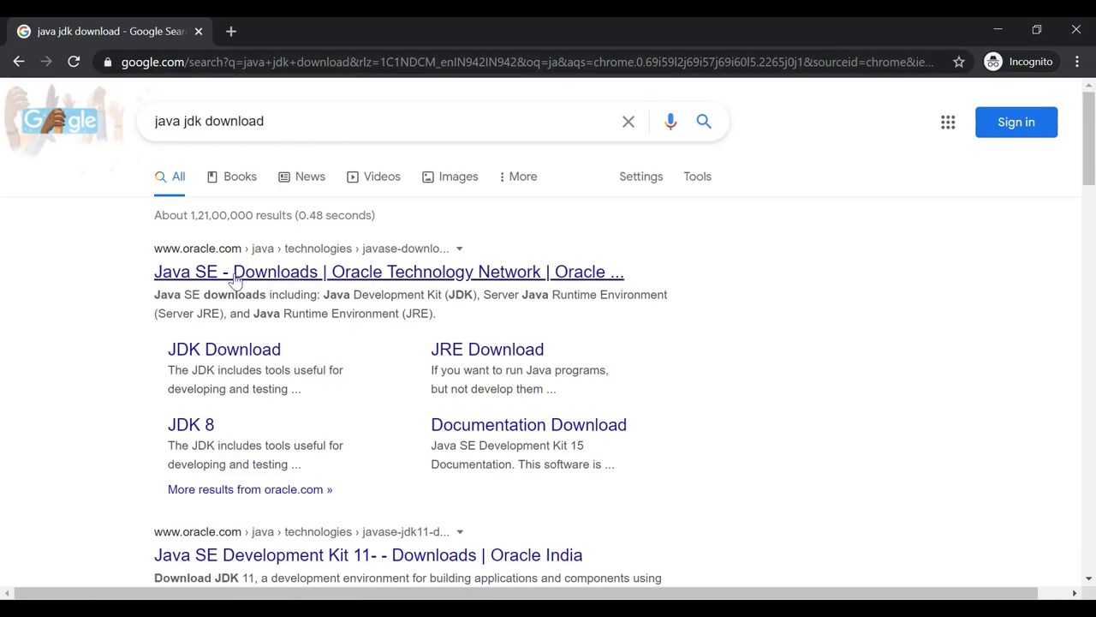
left_click(316, 286)
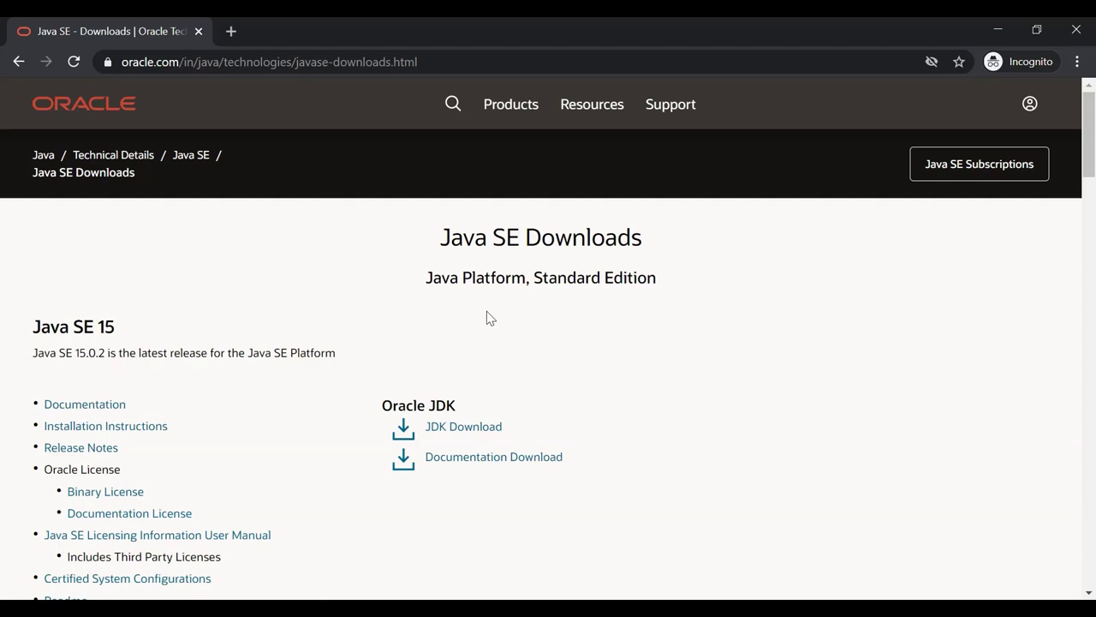
scroll(655, 334, "down", 1)
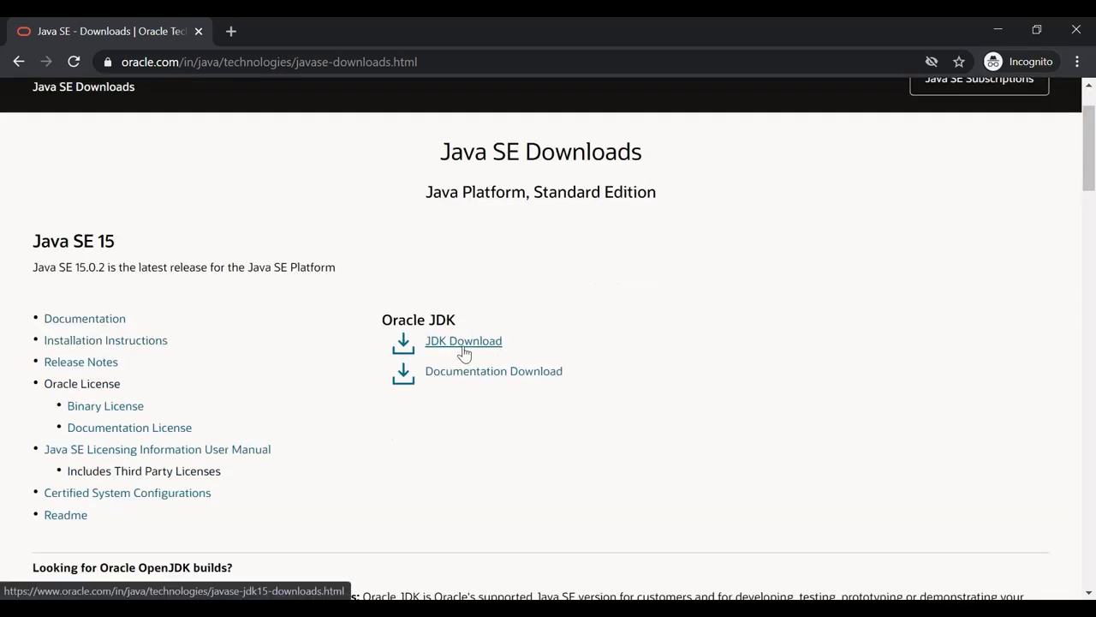
left_click(462, 351)
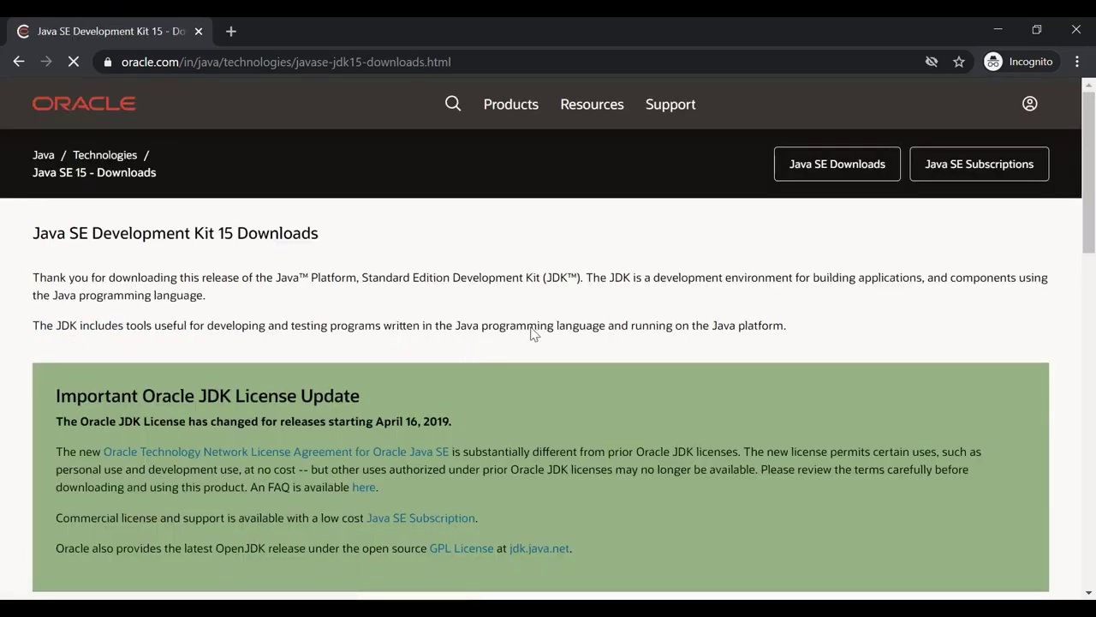
Step: Accept the Oracle license and download the JDK 15.0.2 Windows x64 installer
scroll(623, 319, "down", 2)
scroll(622, 318, "down", 5)
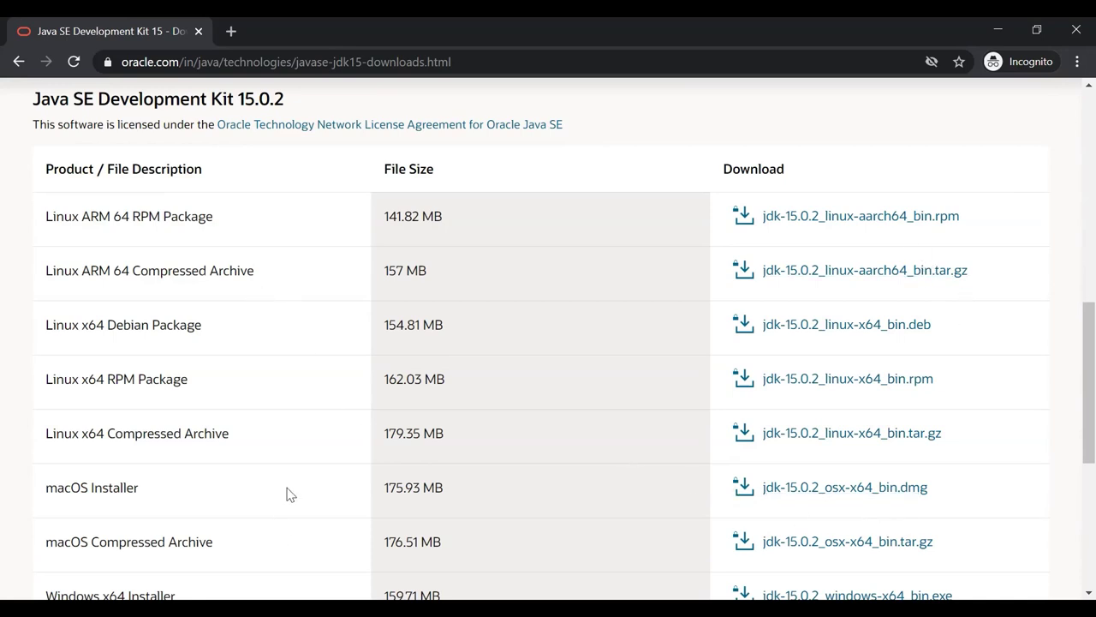
scroll(289, 494, "down", 2)
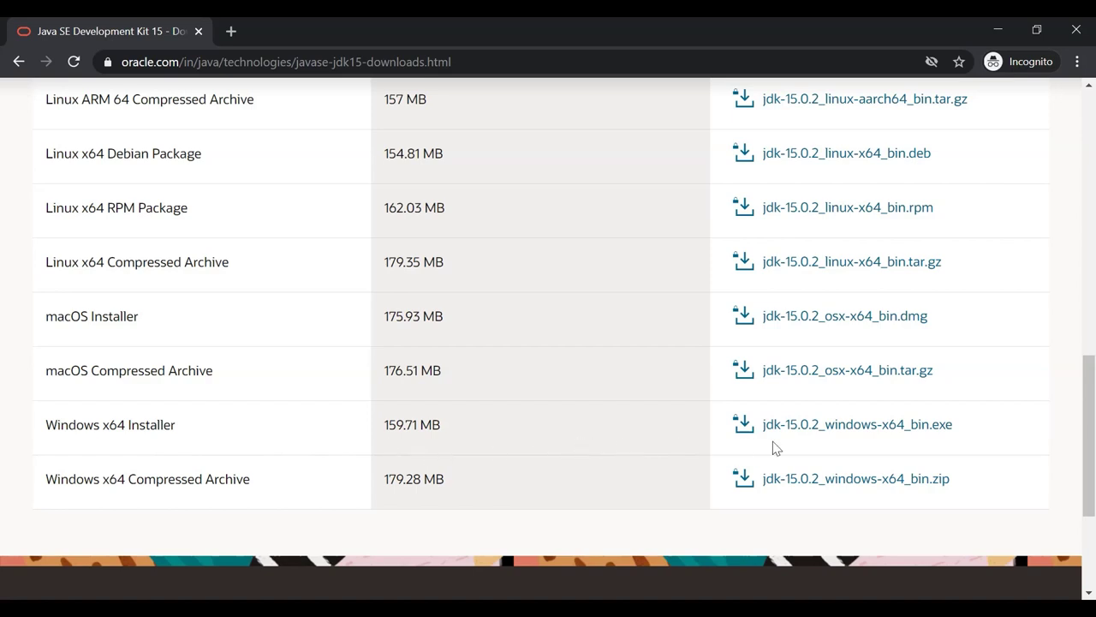
left_click(855, 426)
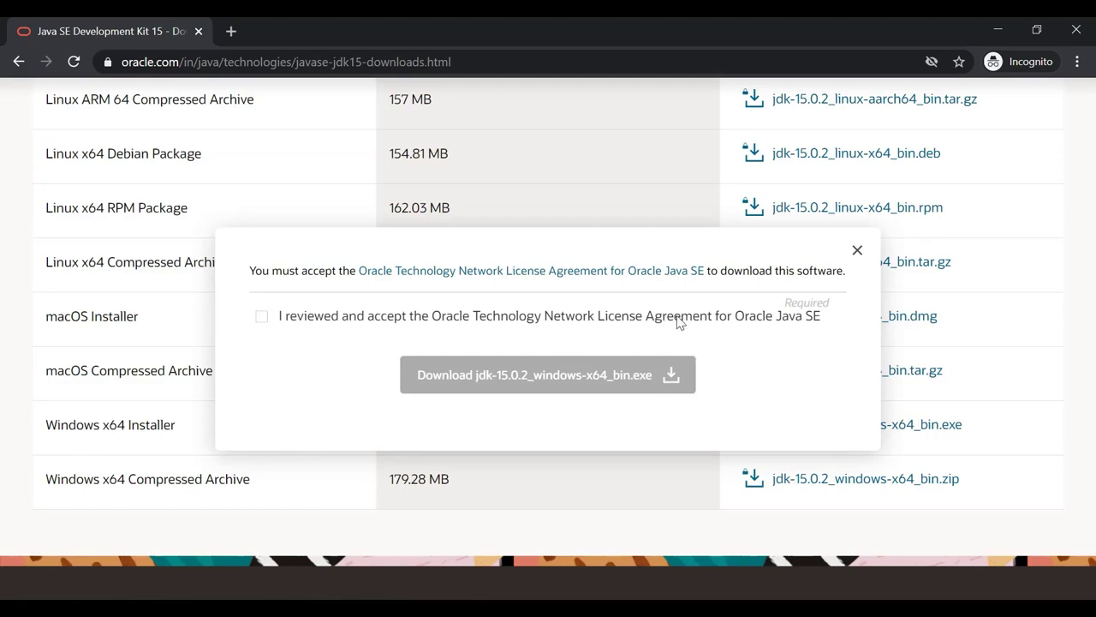
left_click(262, 317)
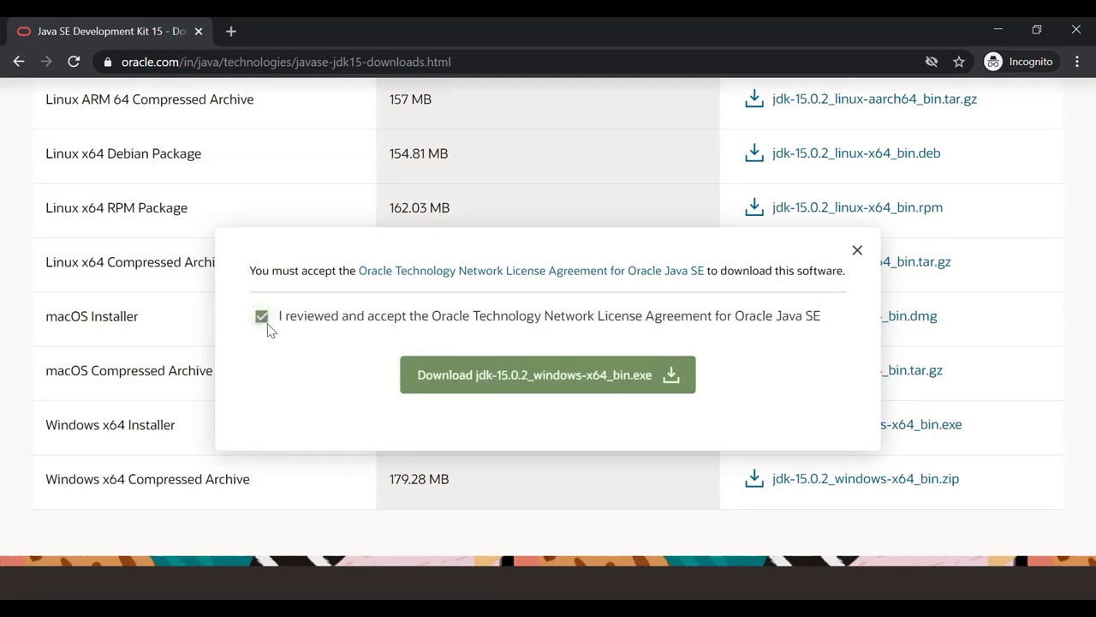
left_click(561, 390)
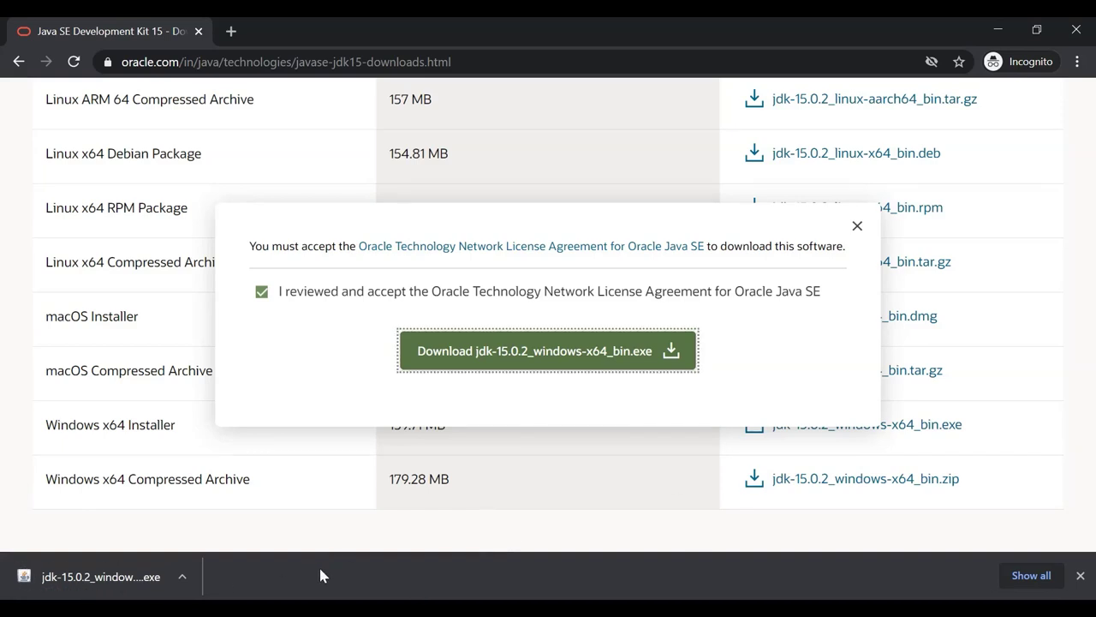
Step: Show the downloaded jdk-15.0.2_windows-x64_bin.exe in its folder
left_click(114, 578)
right_click(114, 576)
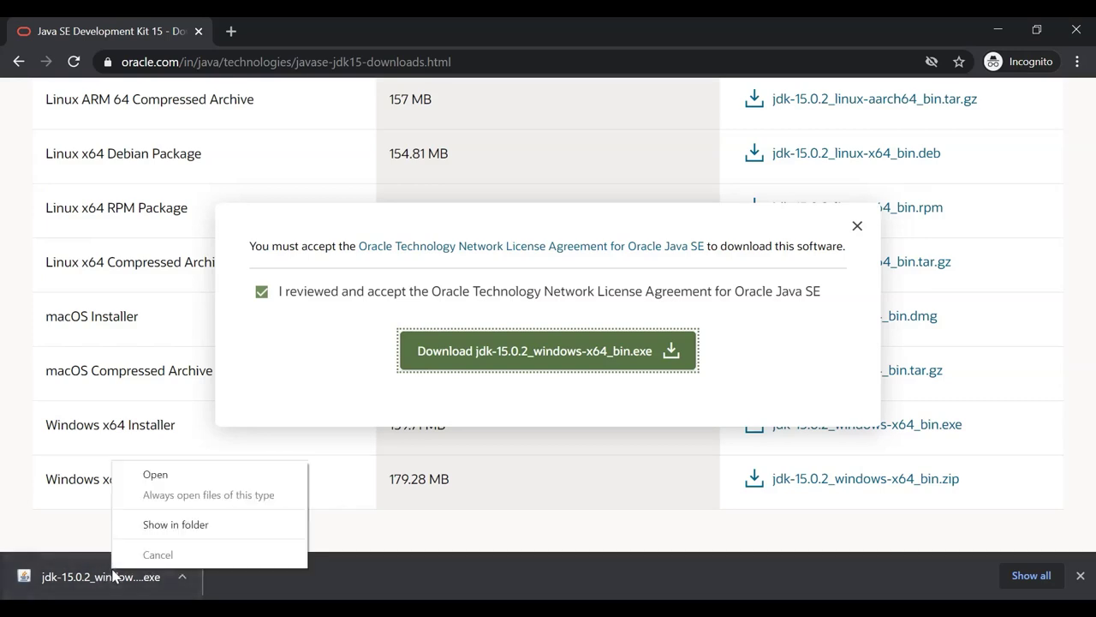
left_click(172, 530)
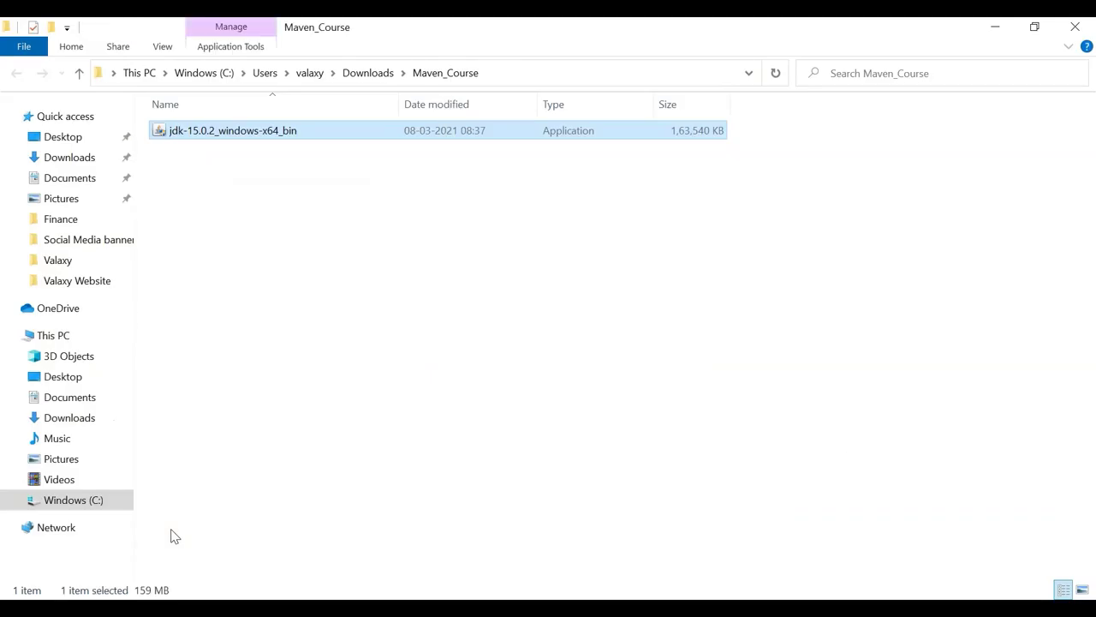
Step: Run jdk-15.0.2_windows-x64_bin from the Maven_Course folder
left_click(156, 163)
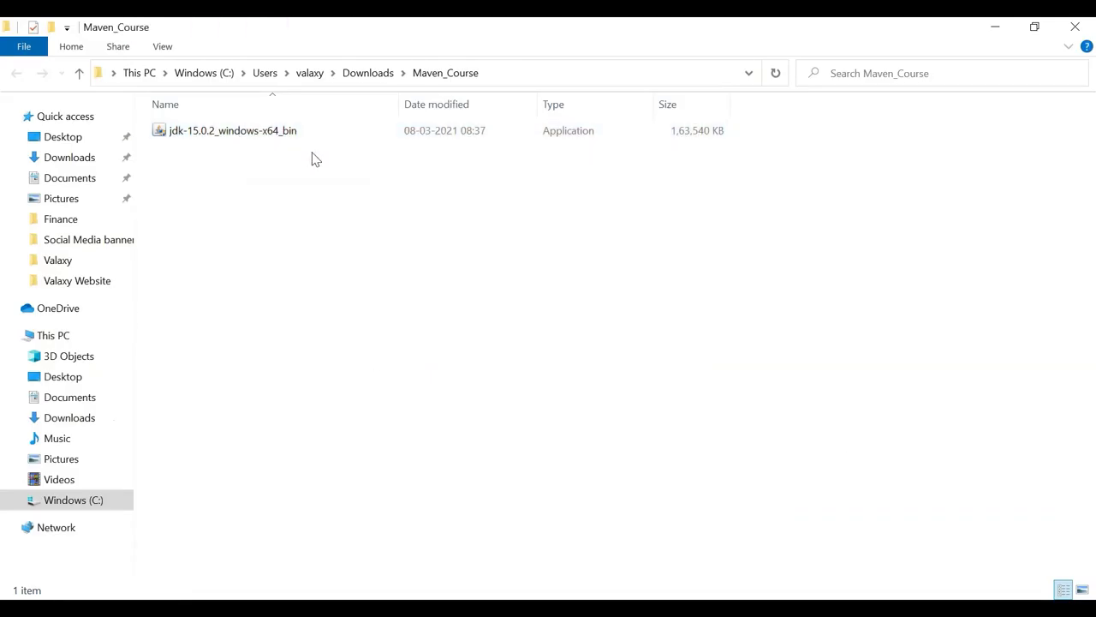
left_click(257, 144)
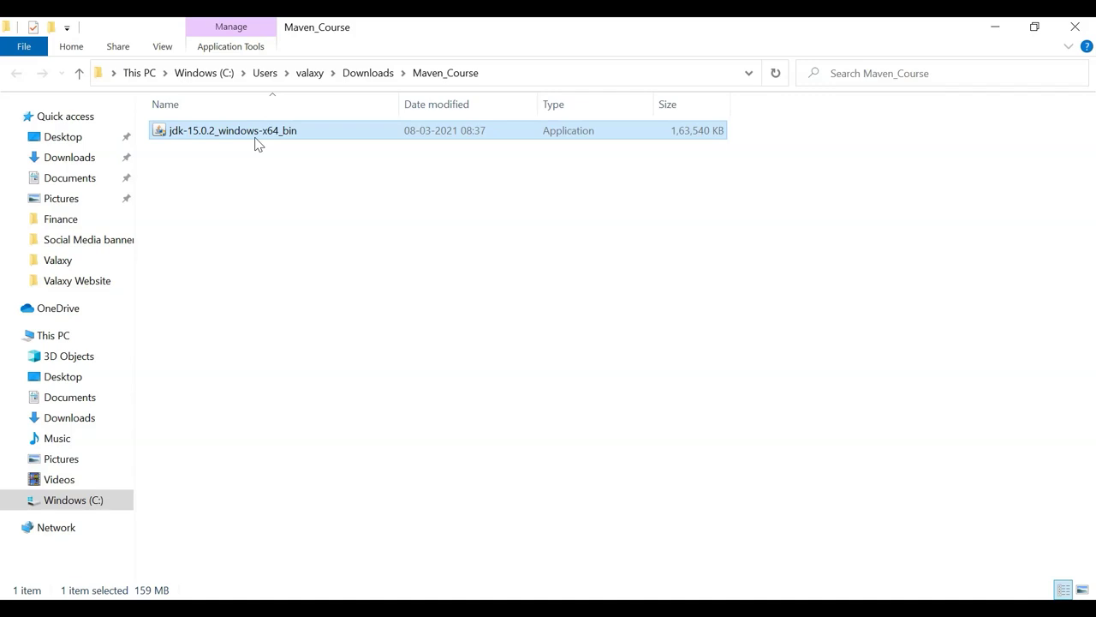
double_click(256, 137)
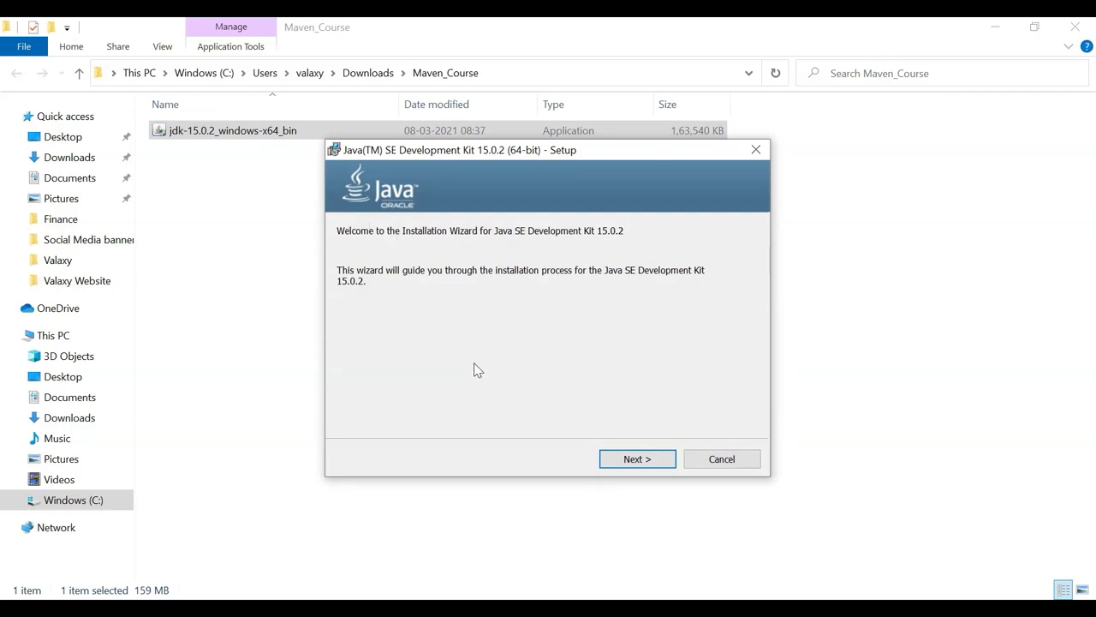
Step: Install JDK 15.0.2 into the default C:\Program Files\Java\jdk-15.0.2\ folder, then close the installer
left_click(626, 461)
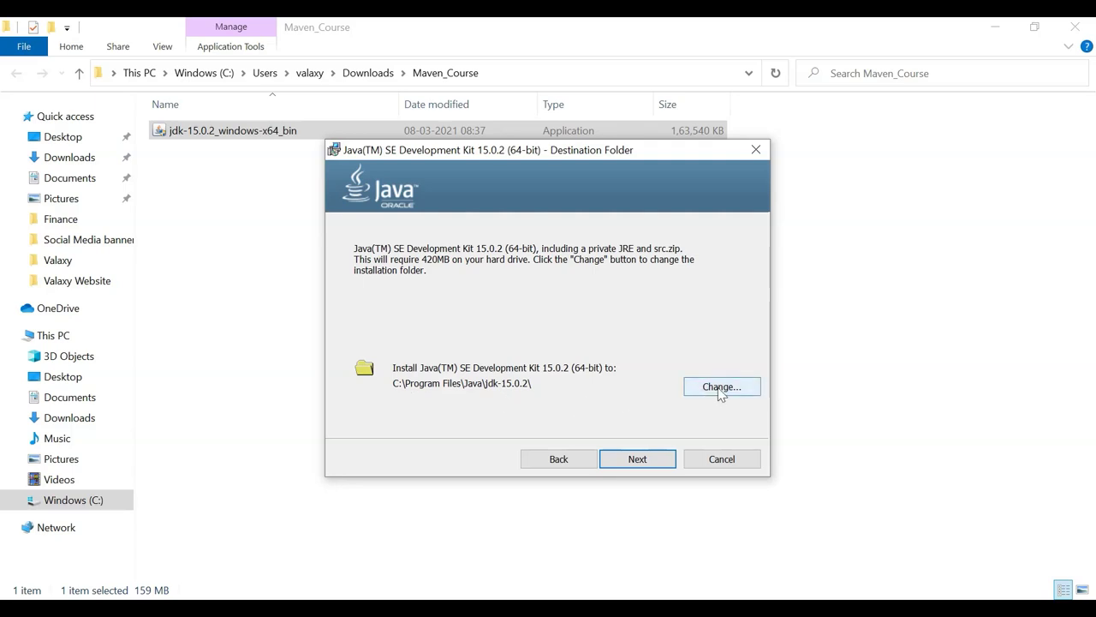
left_click(643, 458)
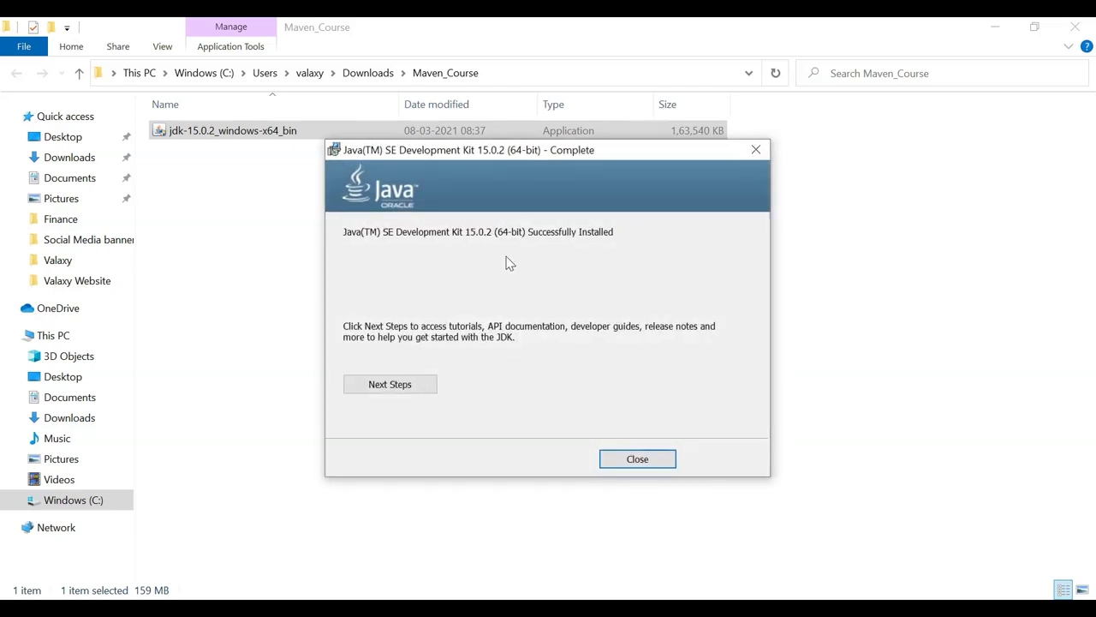
left_click(634, 460)
left_click(600, 387)
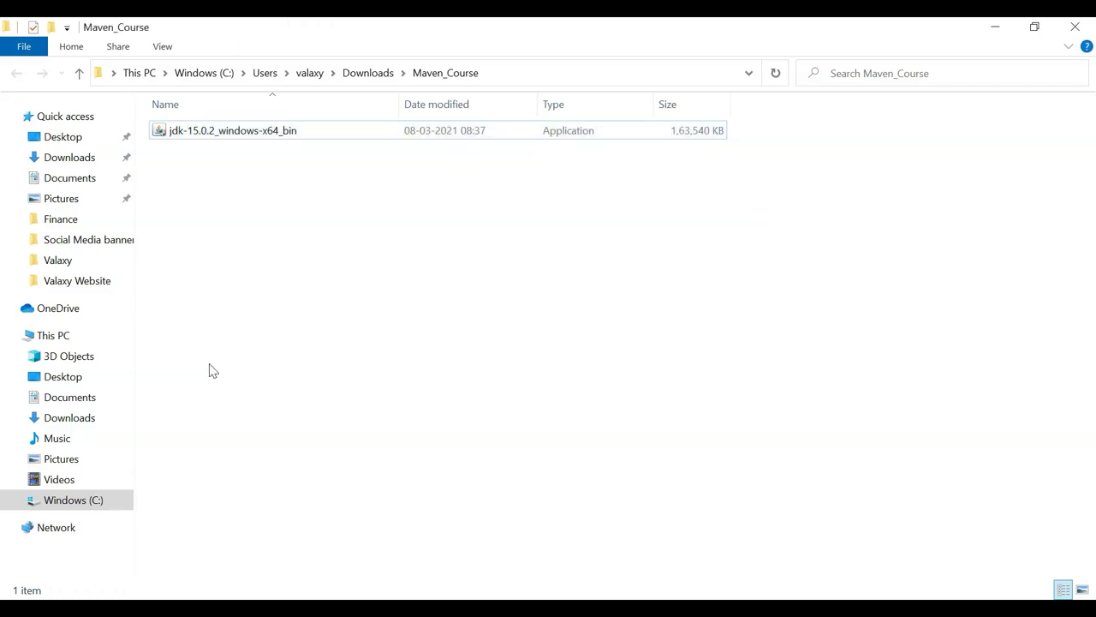
Step: Browse to C:\Program Files\Java\jdk-15.0.2, then show This PC's context menu
left_click(59, 339)
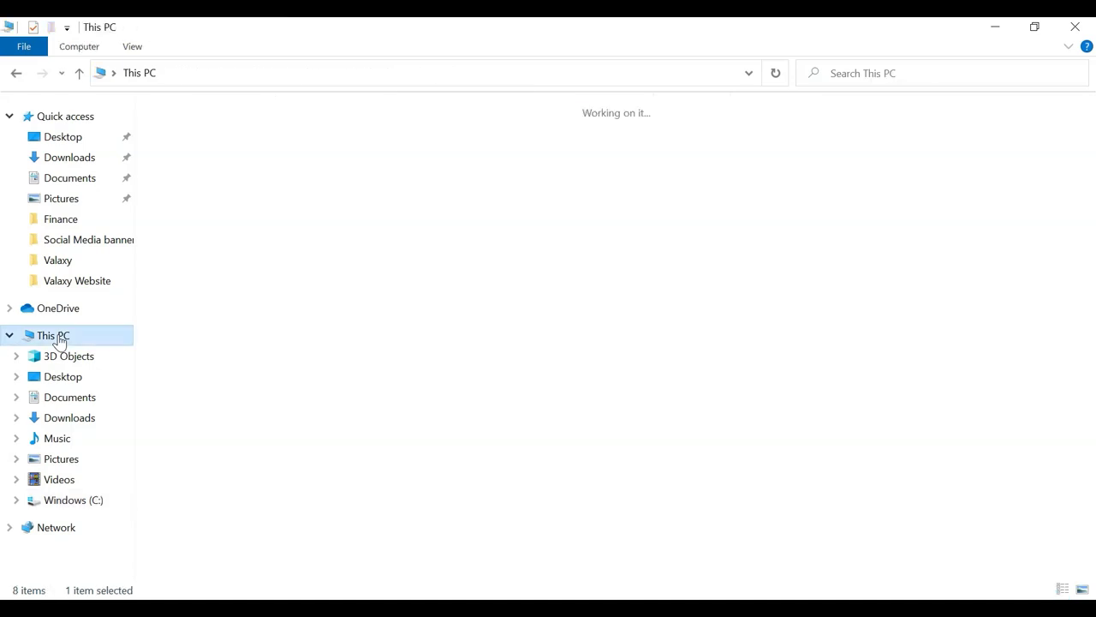
left_click(248, 276)
double_click(251, 252)
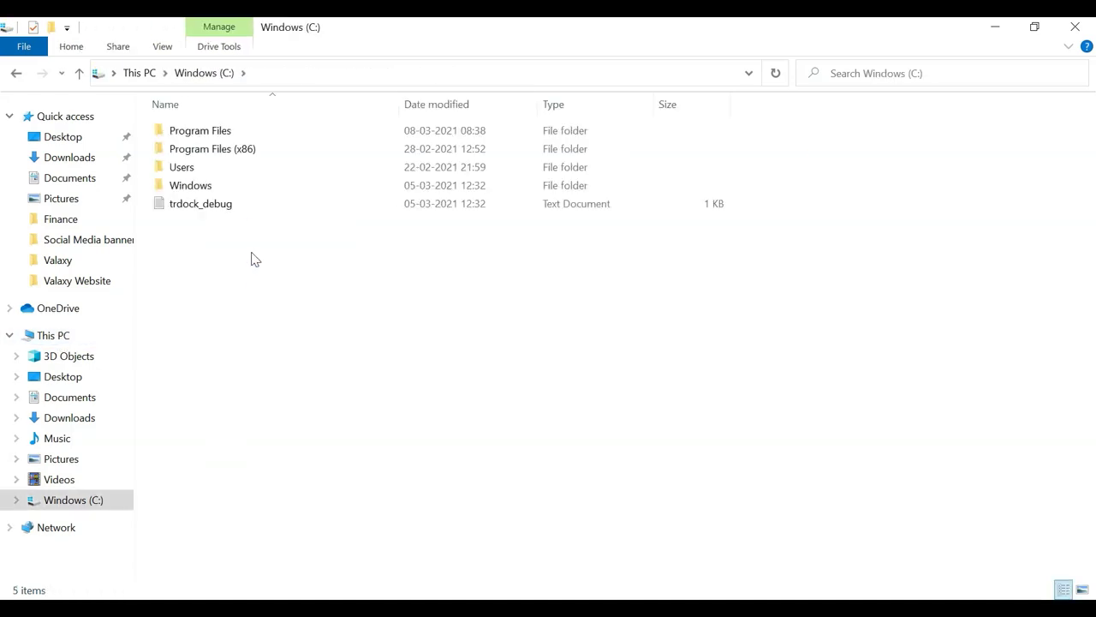
left_click(225, 135)
double_click(224, 135)
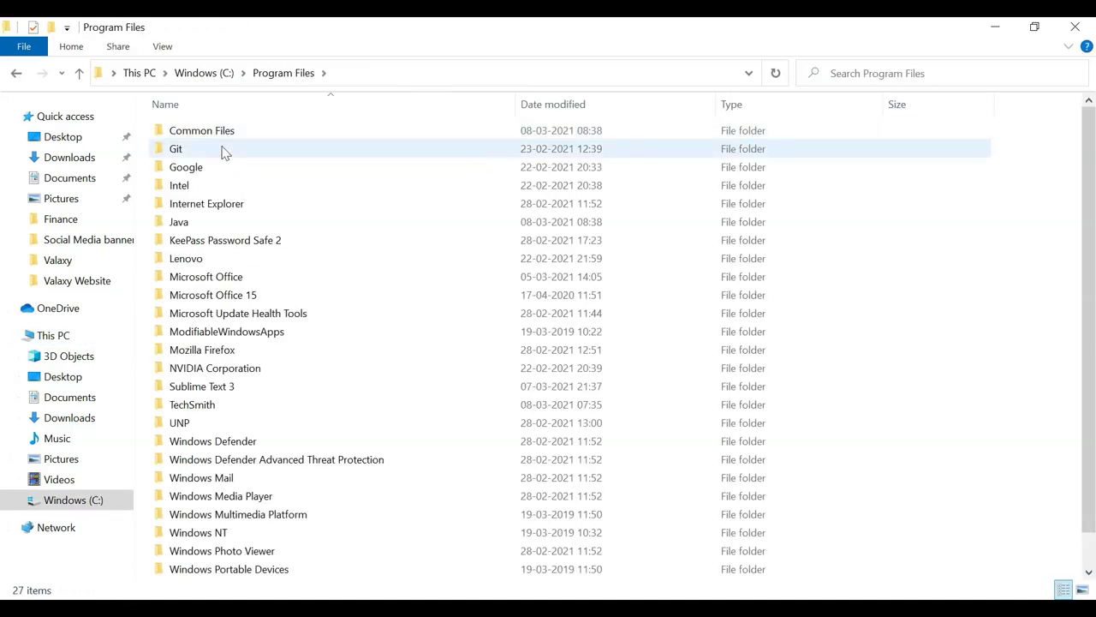
double_click(205, 221)
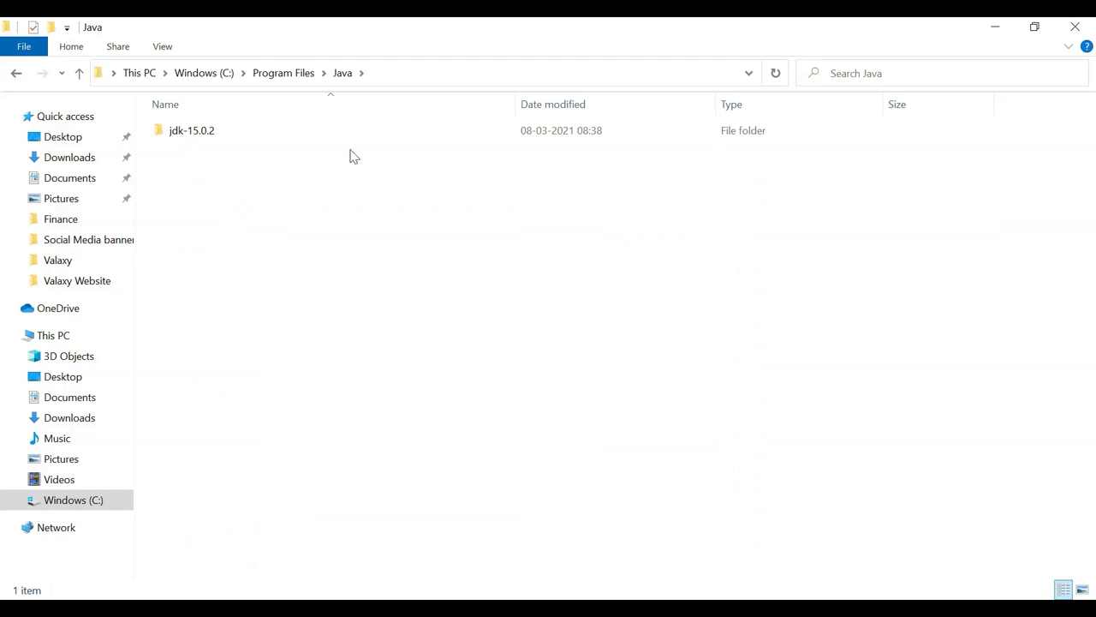
double_click(218, 141)
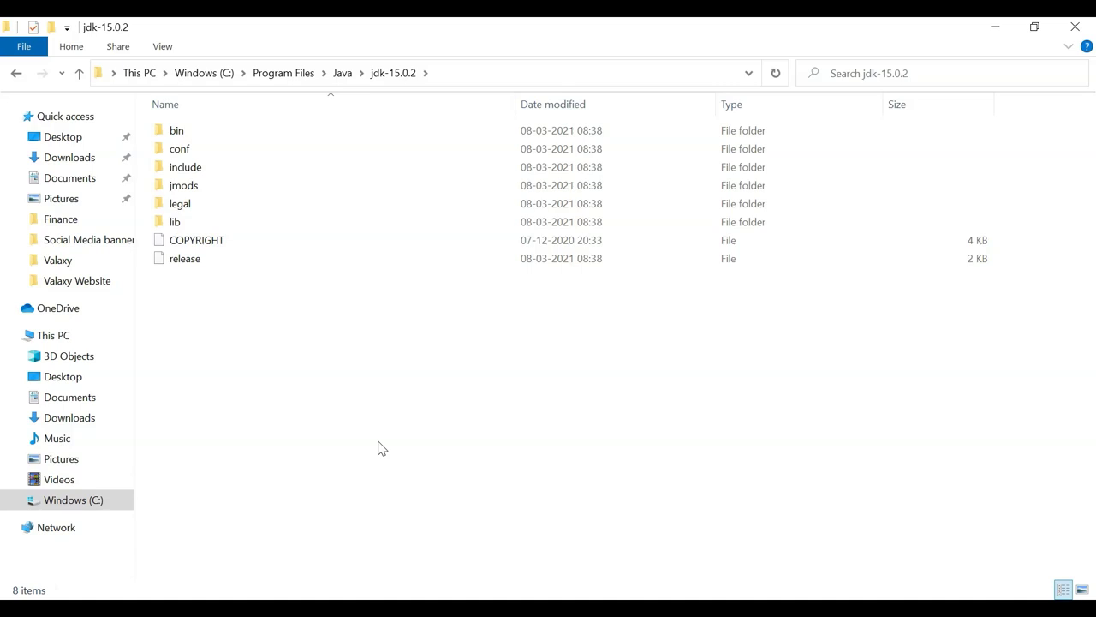
right_click(74, 339)
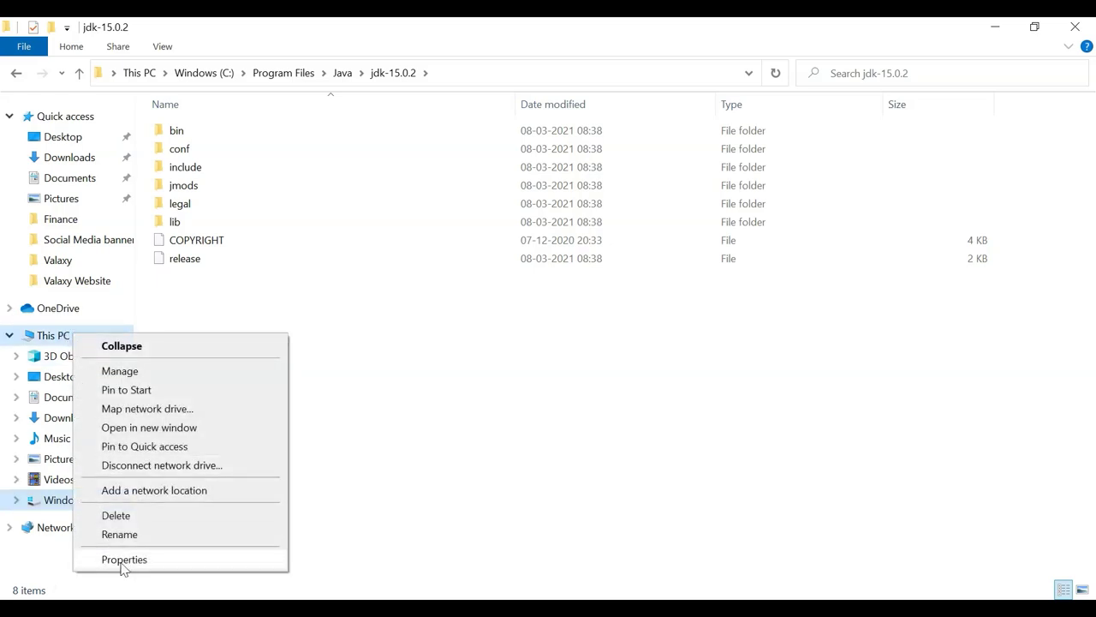
Step: Briefly open System information and Advanced system settings, then close both
left_click(124, 559)
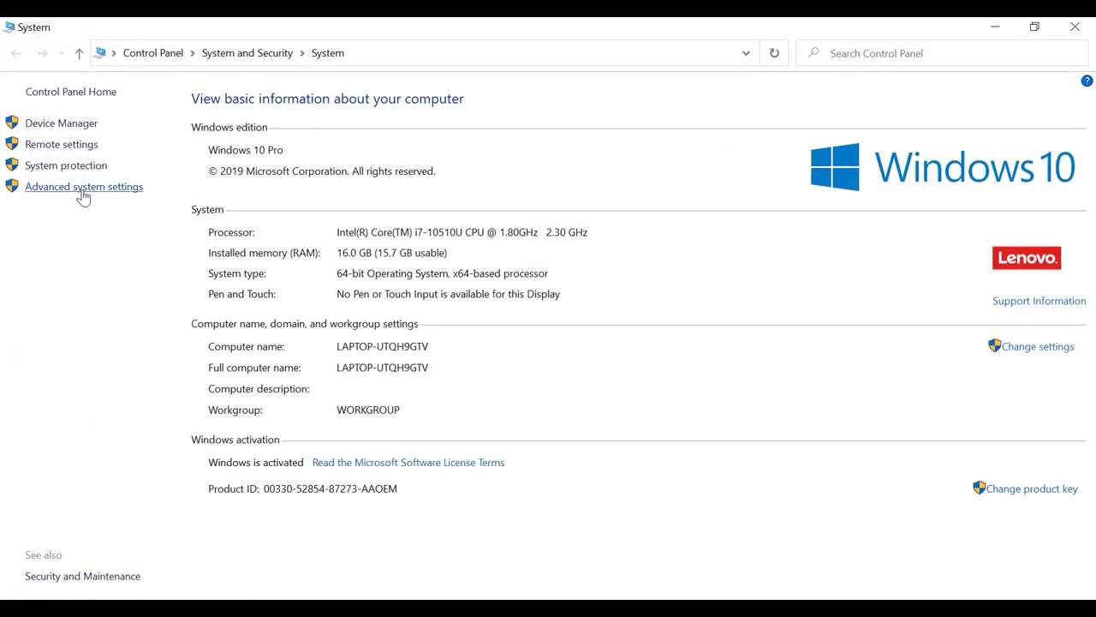
left_click(83, 187)
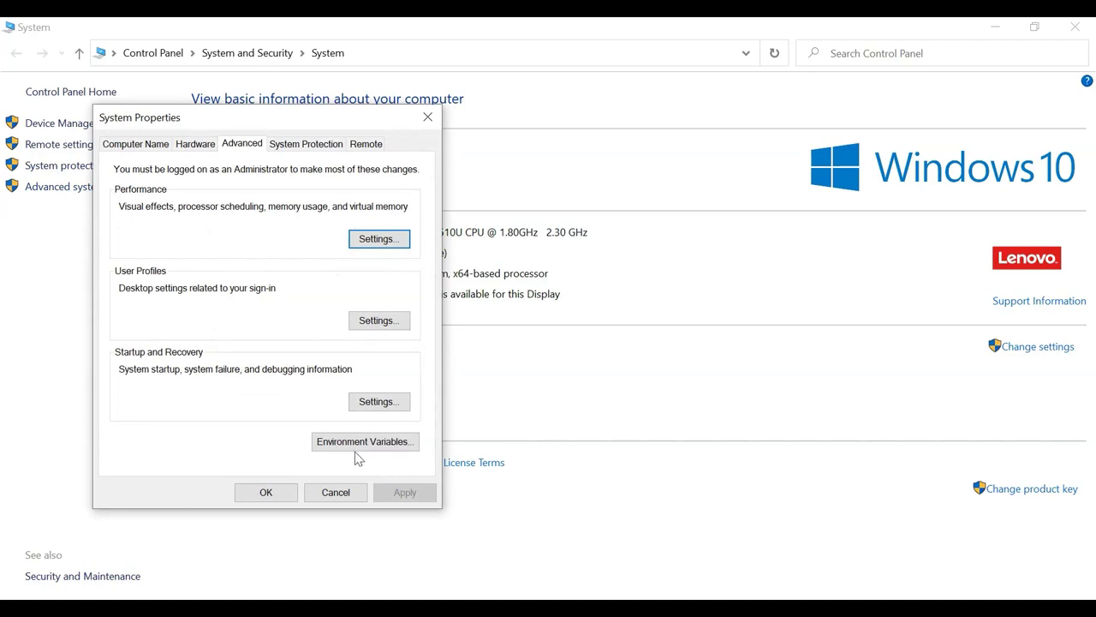
left_click(426, 115)
left_click(1075, 27)
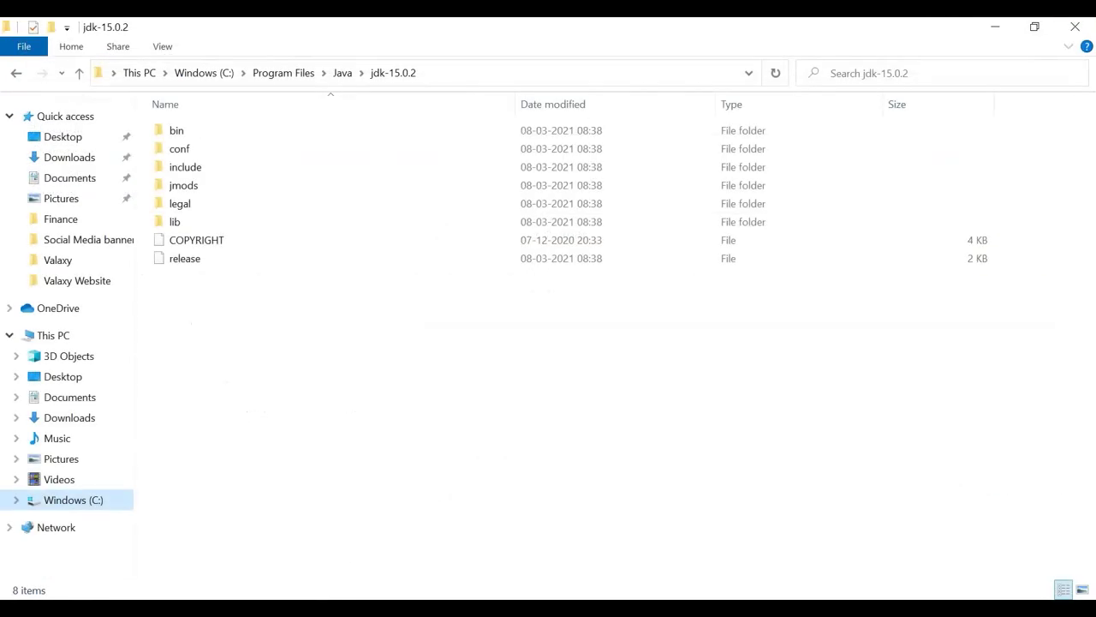
Step: Open Control Panel from Windows search and go to System and Security > System
key("super")
type("c")
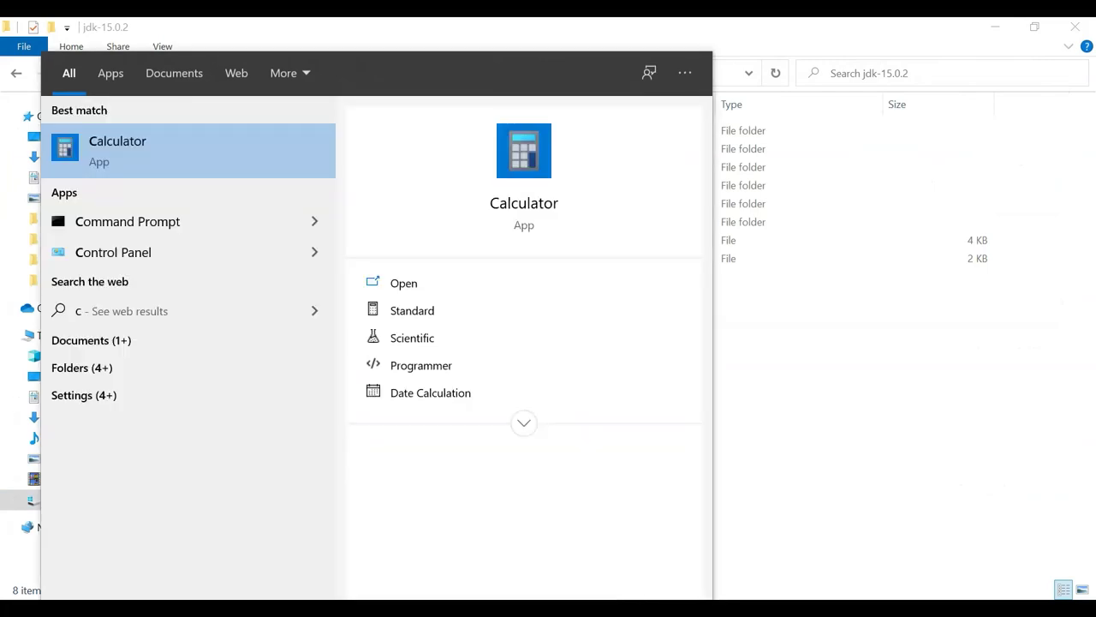
type("ont")
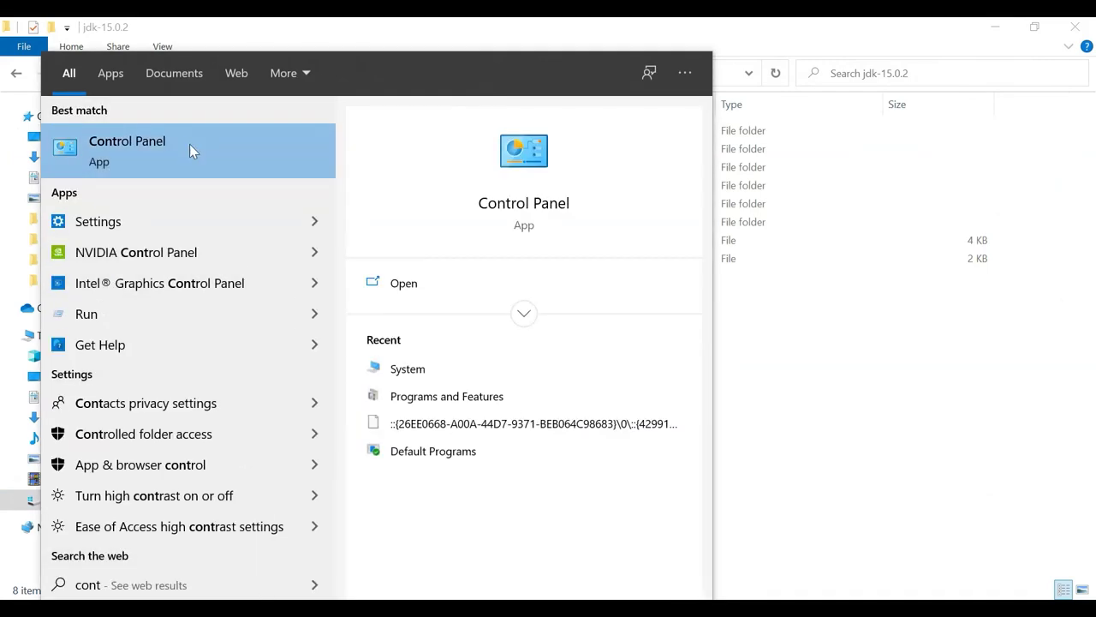
left_click(190, 141)
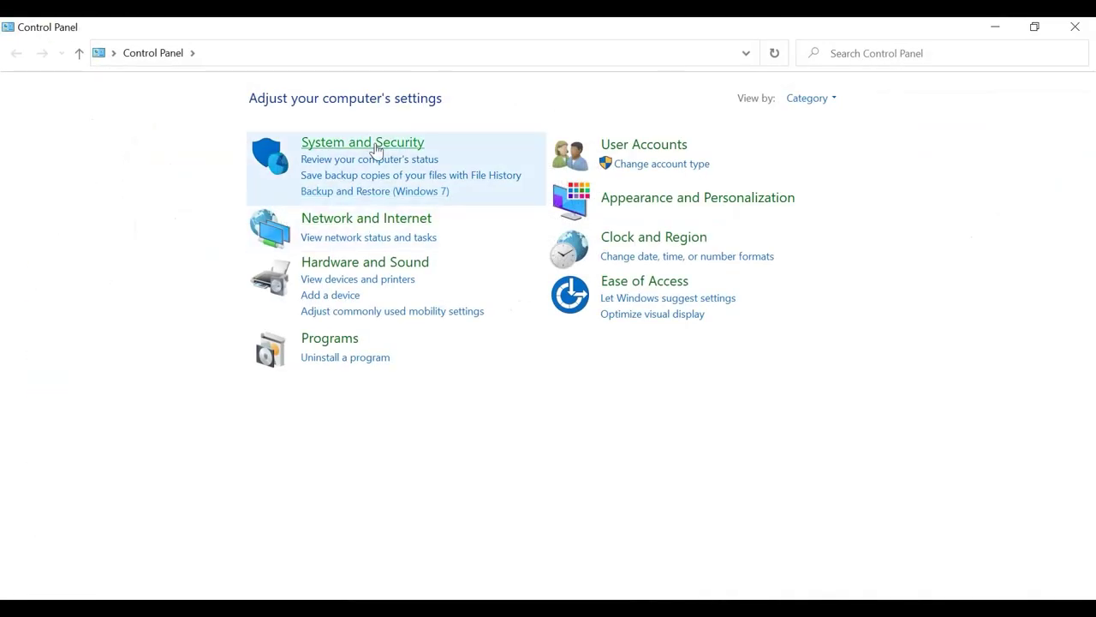
left_click(377, 153)
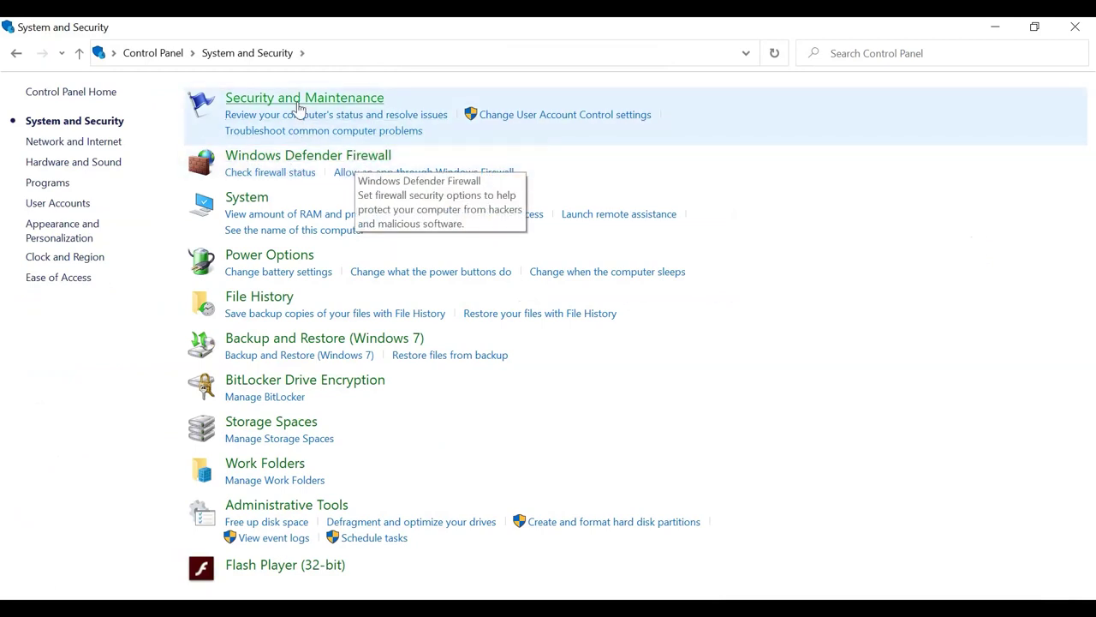
left_click(248, 198)
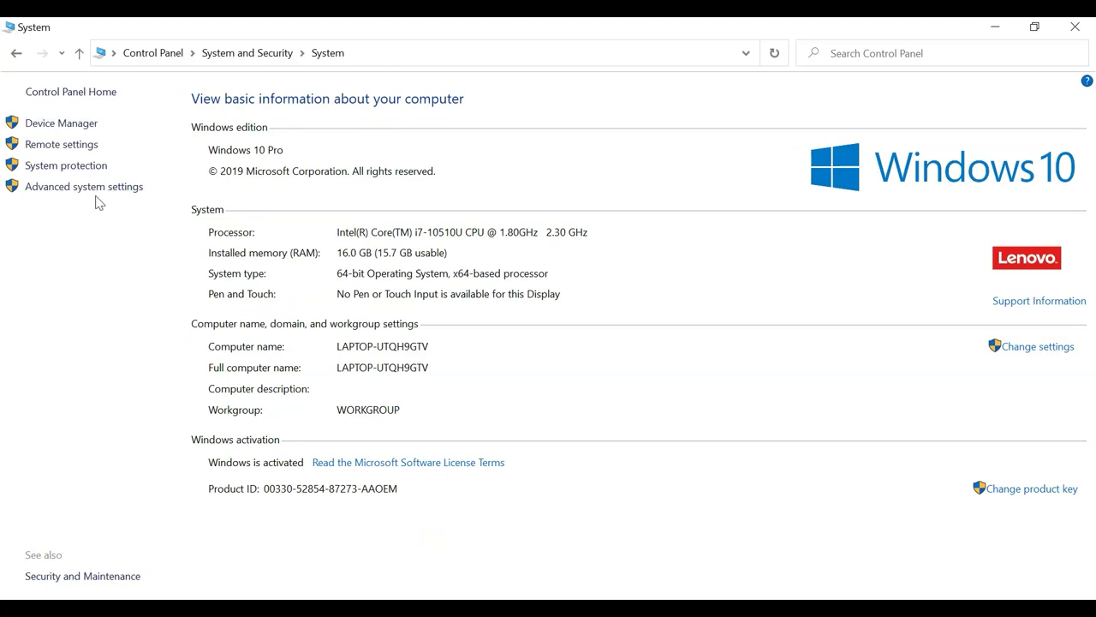
Step: Open Environment Variables from Advanced system settings and edit the system Path variable
left_click(91, 190)
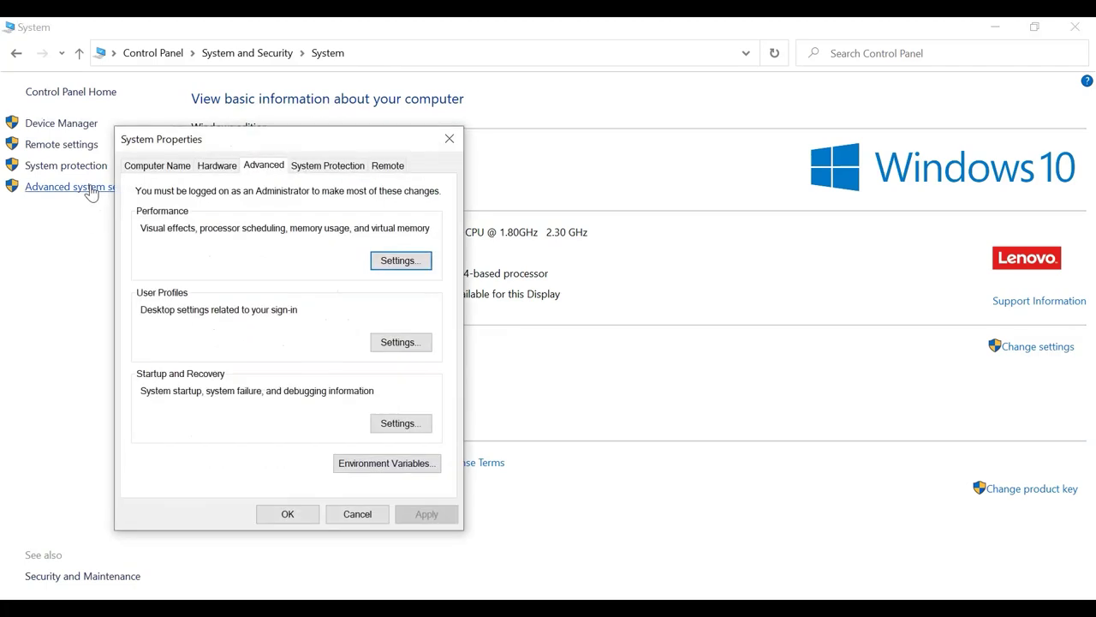
left_click(386, 469)
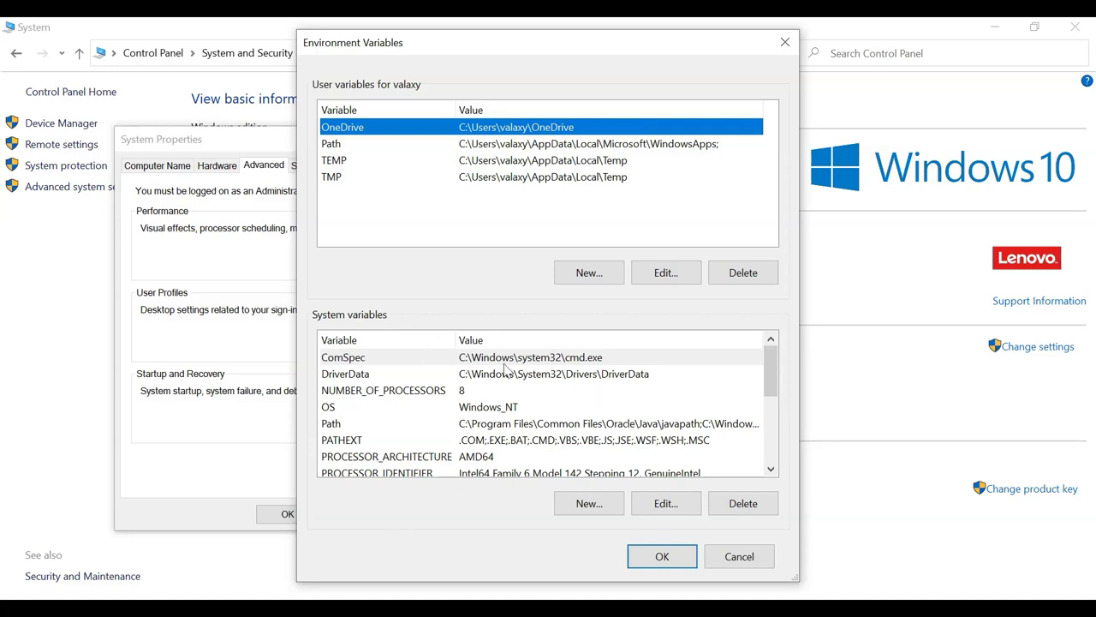
left_click(470, 425)
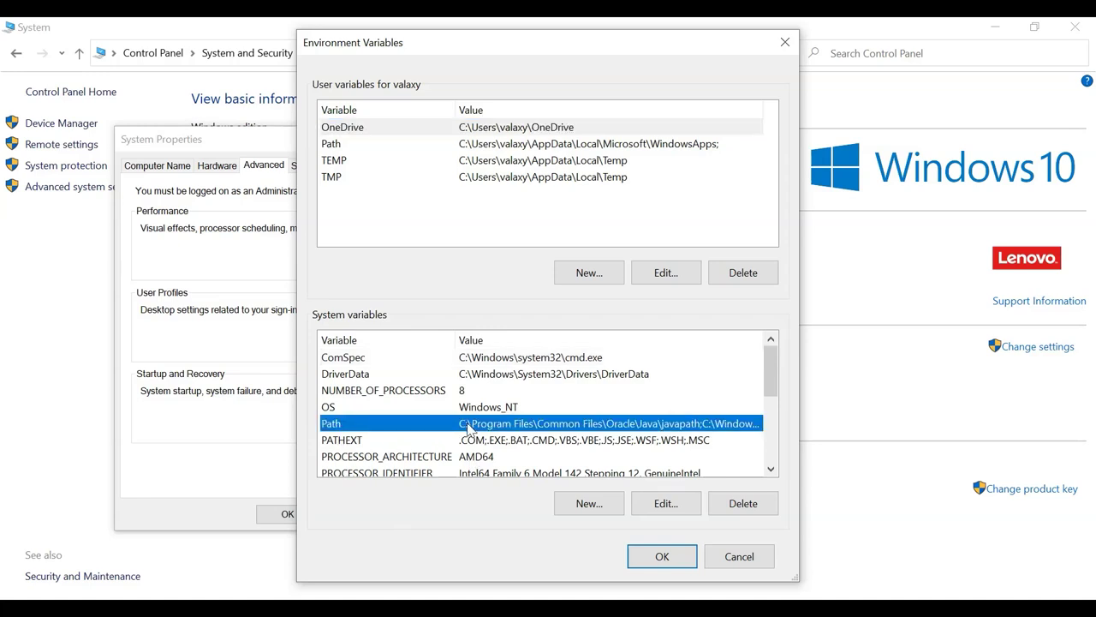
left_click(668, 507)
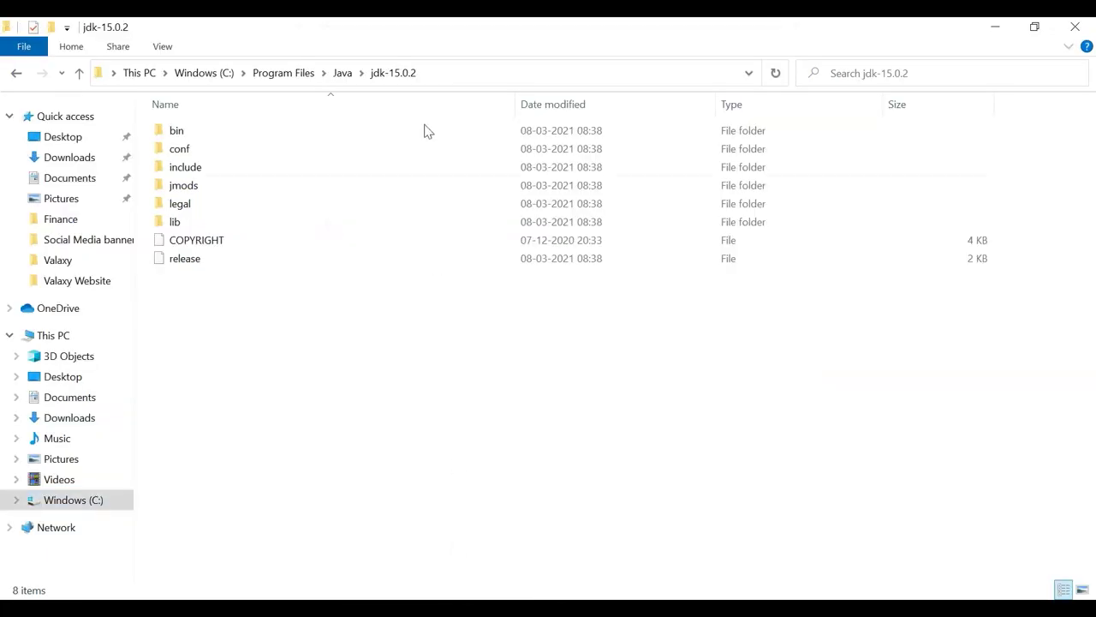
Step: Copy the jdk-15.0.2\bin folder path and add it as a new Path entry
left_click(422, 75)
left_click(351, 288)
double_click(196, 135)
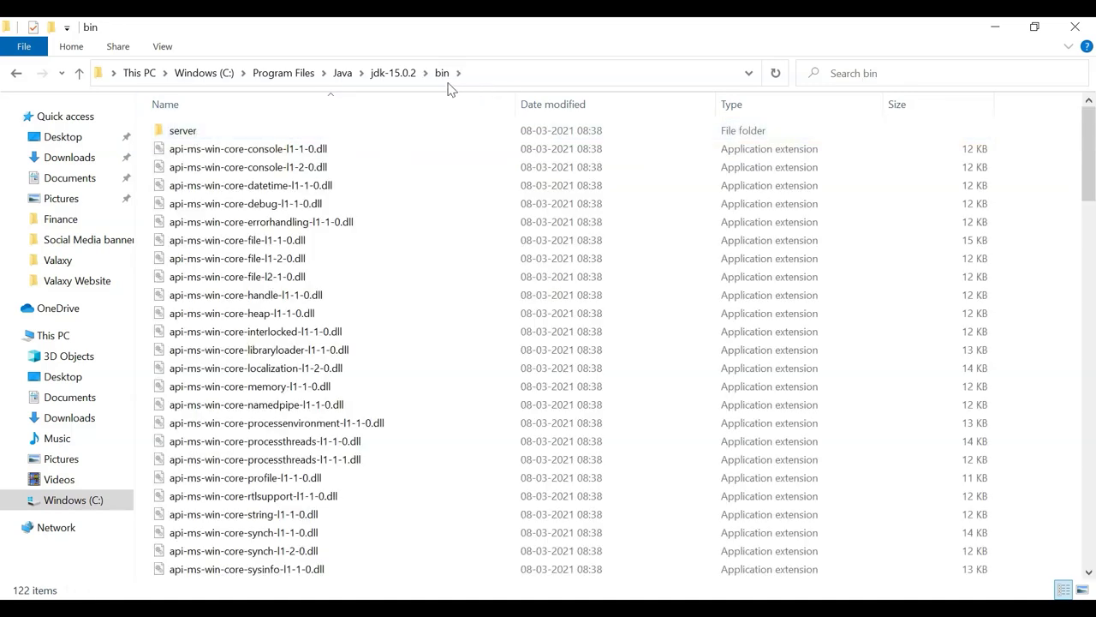
left_click(488, 79)
key("ctrl+c")
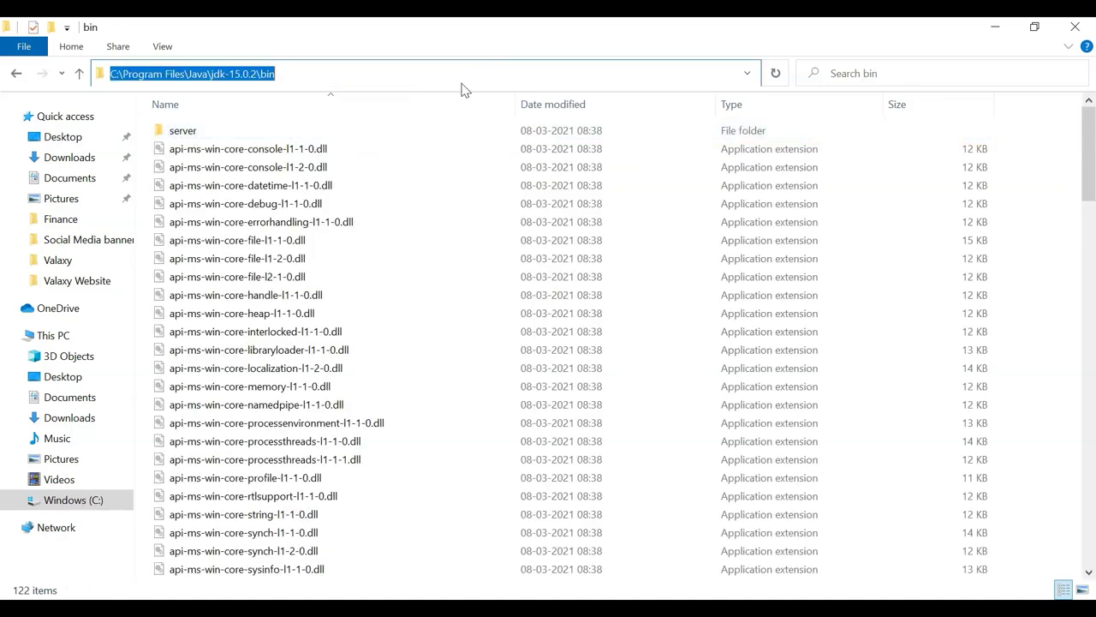
left_click(991, 32)
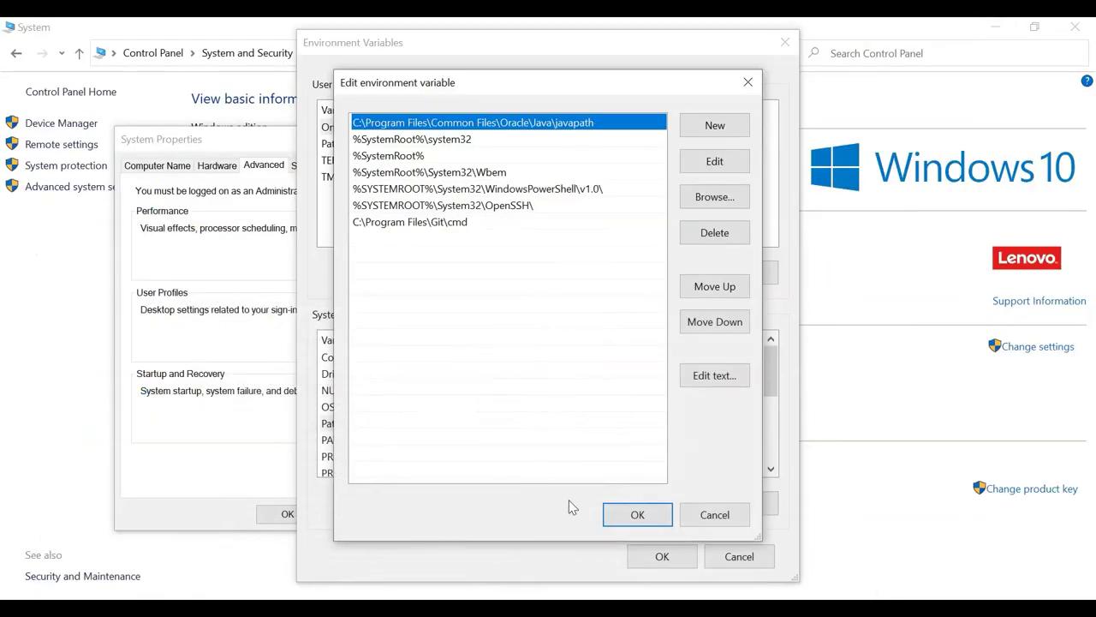
left_click(724, 132)
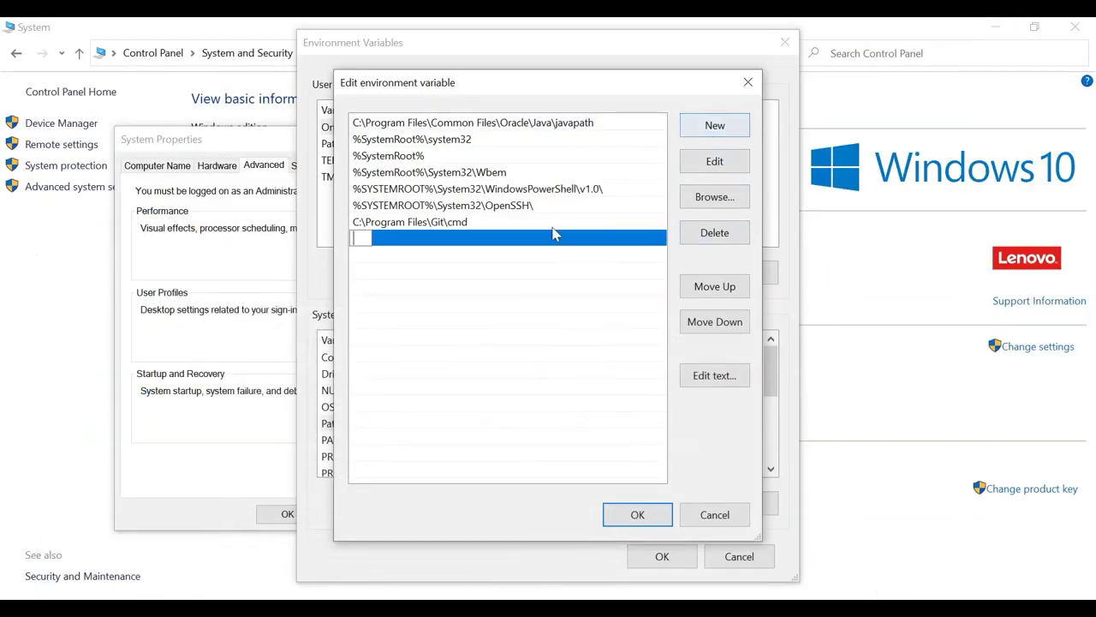
key("ctrl+v")
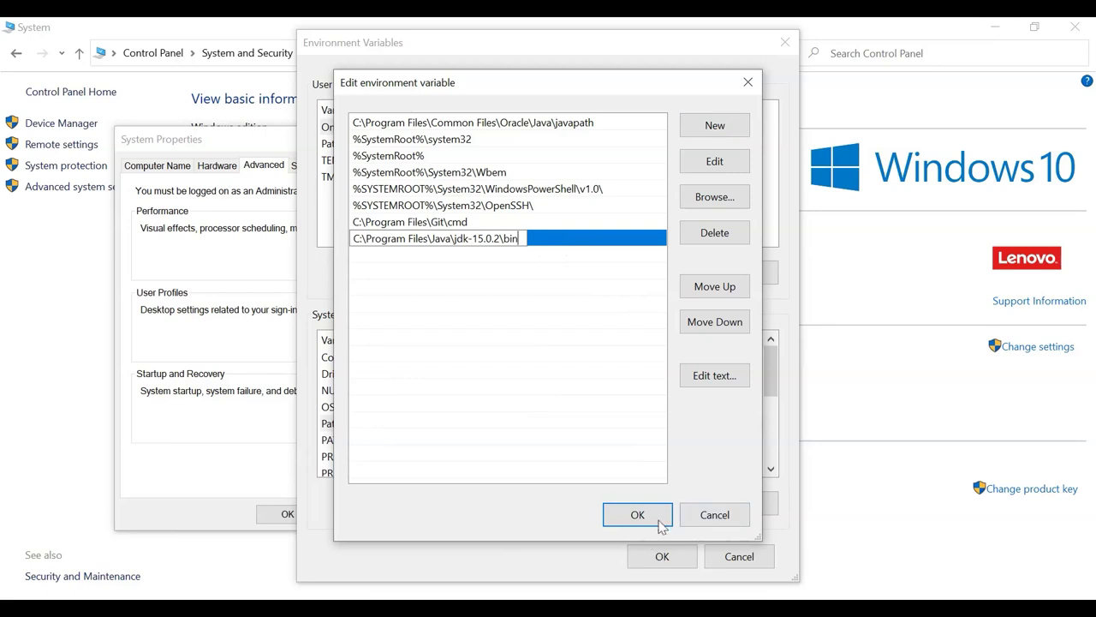
left_click(652, 515)
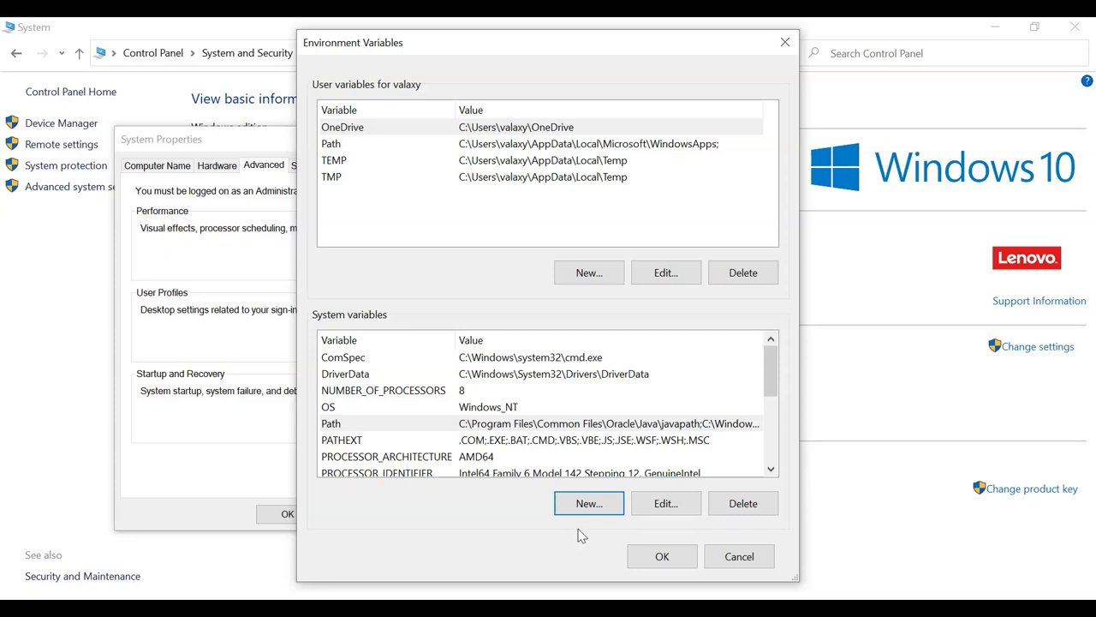
Step: Add system variable JAVA_HOME = C:\Program Files\Java\jdk-15.0.2 and confirm all dialogs
left_click(587, 504)
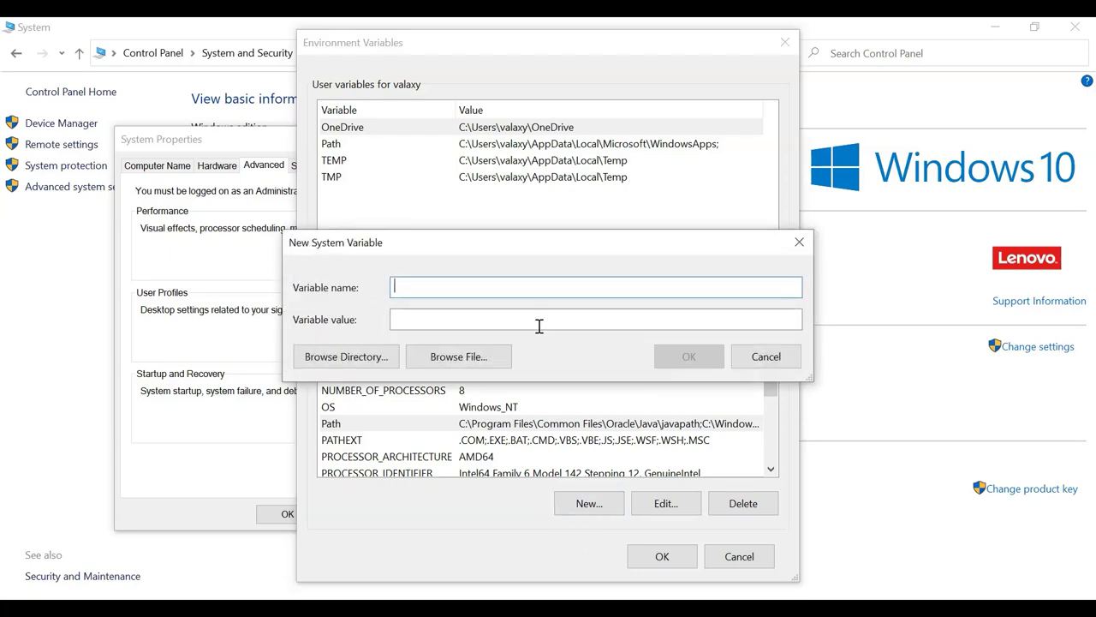
type("JAVA_HOME")
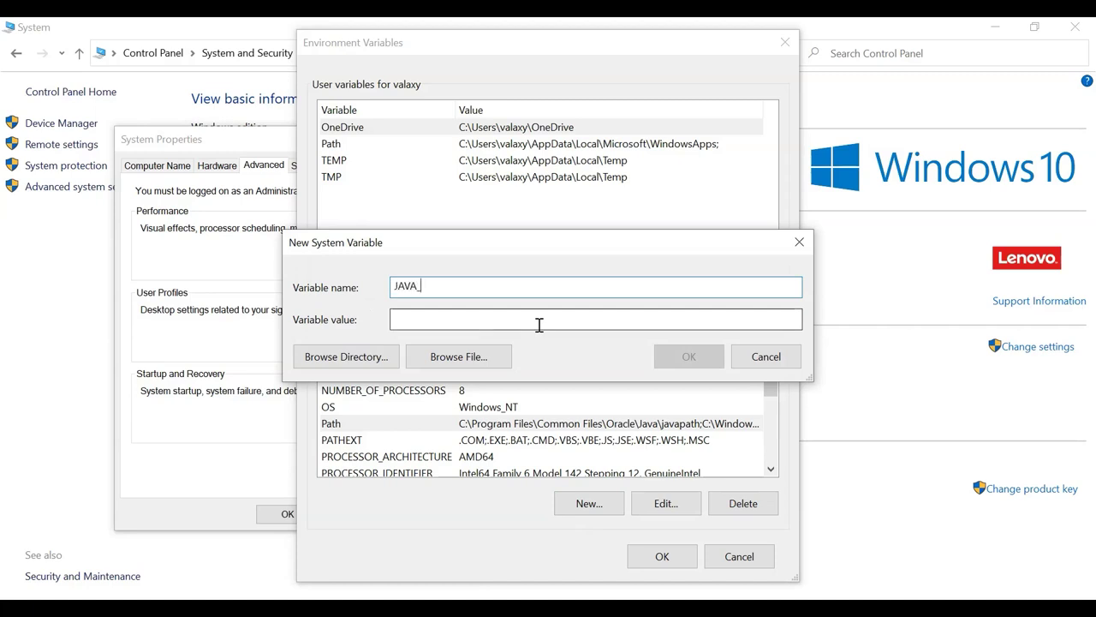
left_click(539, 323)
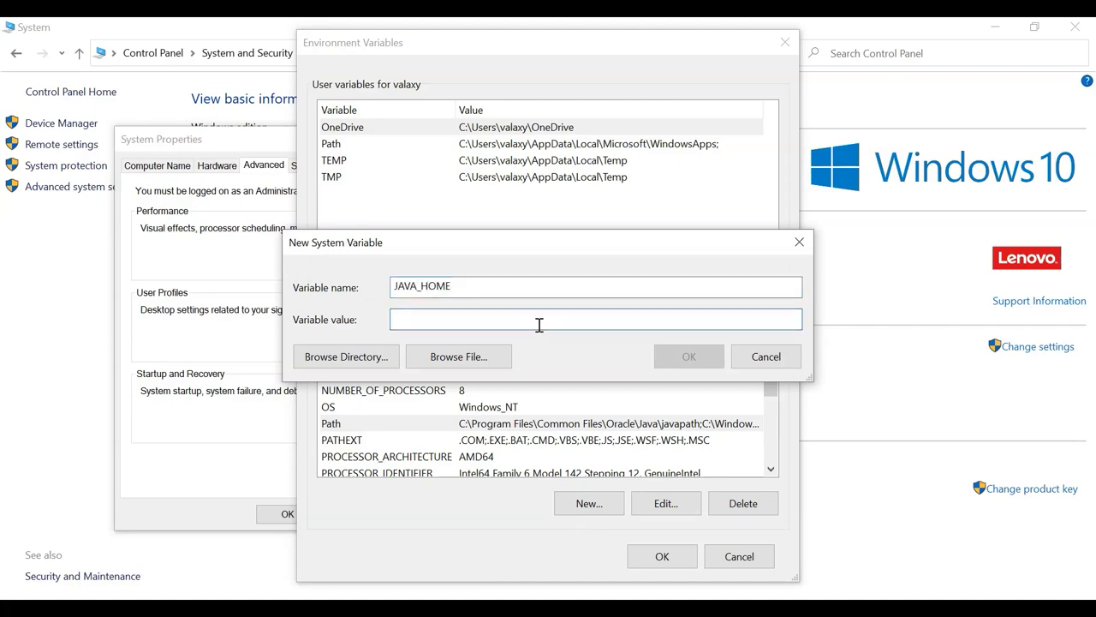
key("ctrl+v")
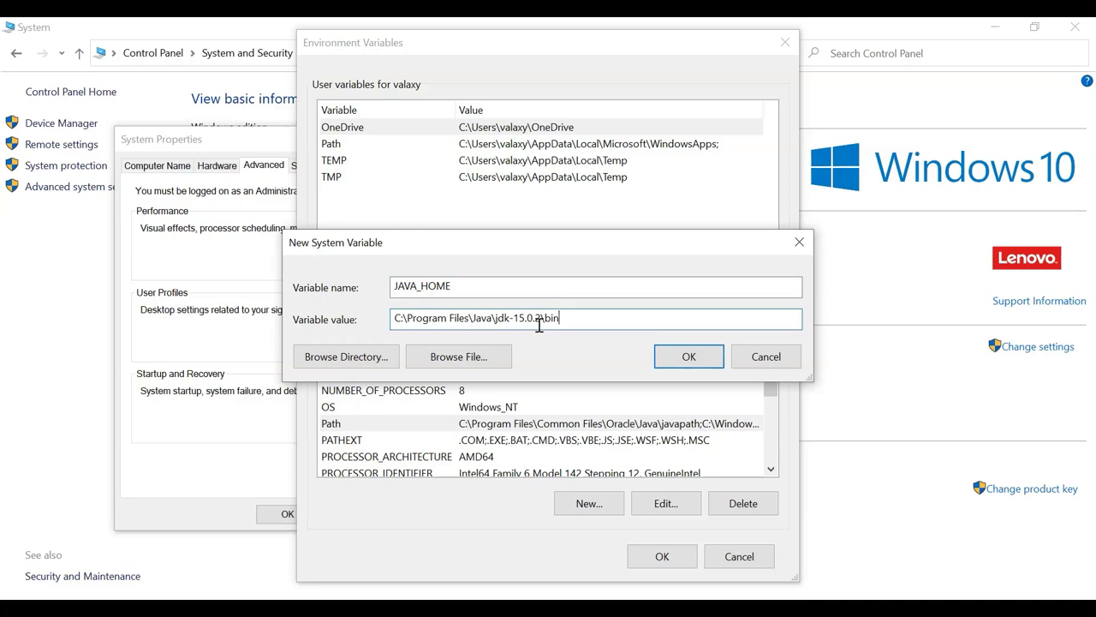
key("BackSpace")
key("BackSpace")
key("BackSpace")
key("BackSpace")
left_click(691, 357)
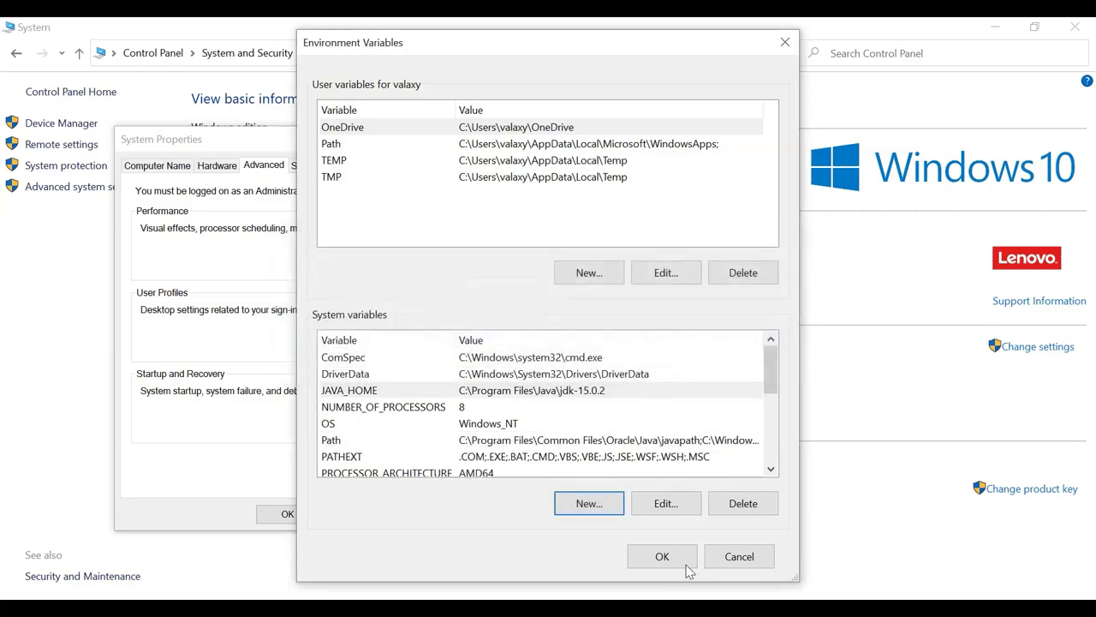
left_click(684, 564)
left_click(289, 514)
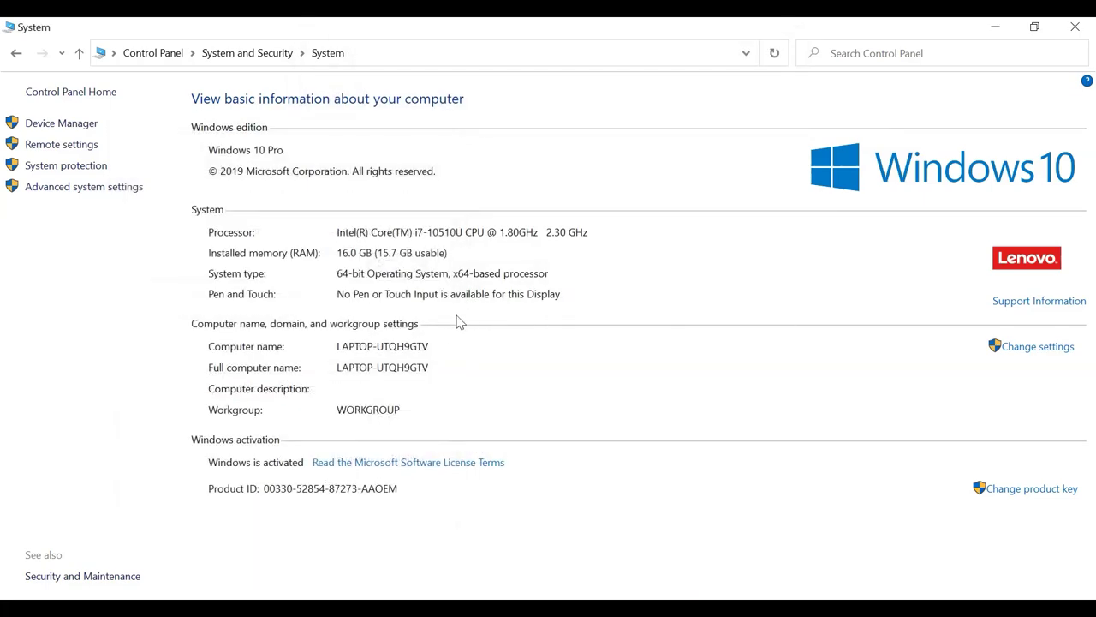
Step: Open Command Prompt and run java -version to confirm Java 15.0.2
key("super+s")
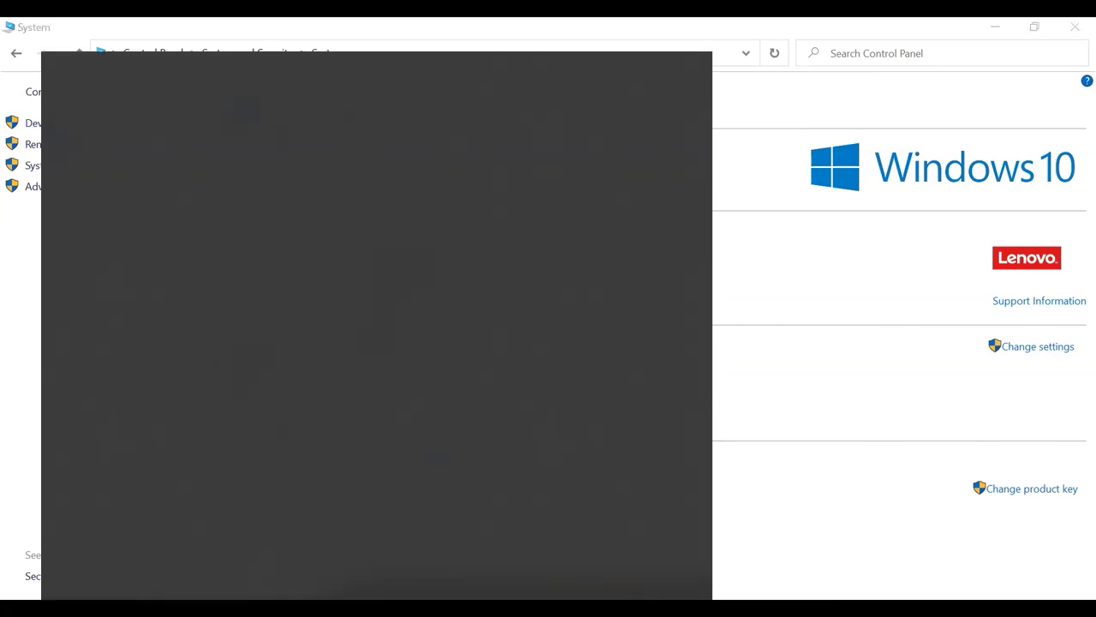
type("cmd")
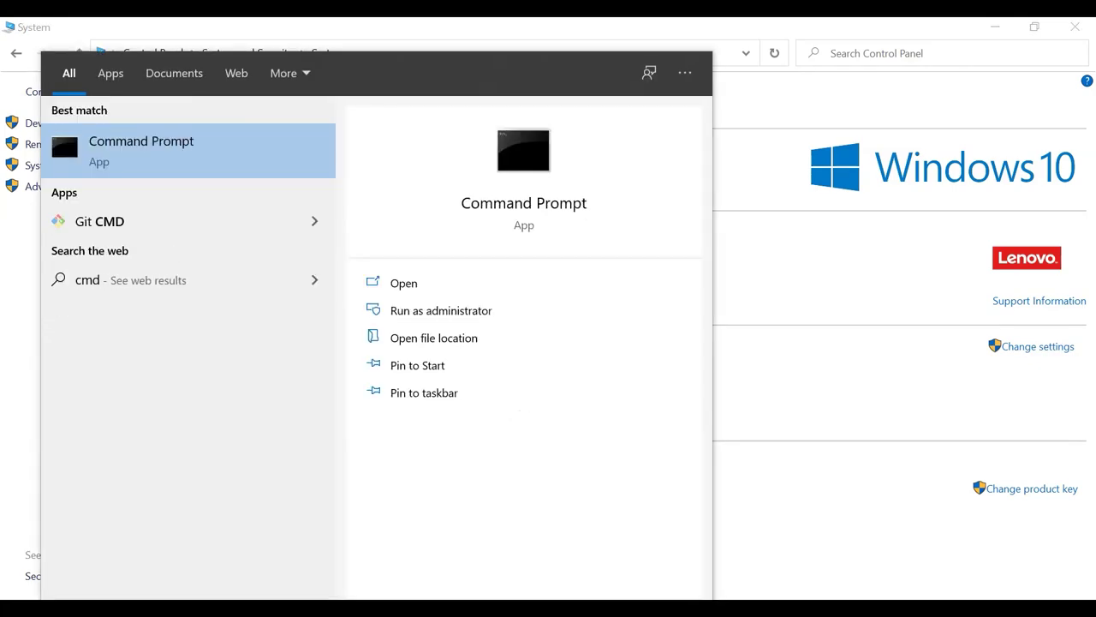
key("Return")
type("java -version")
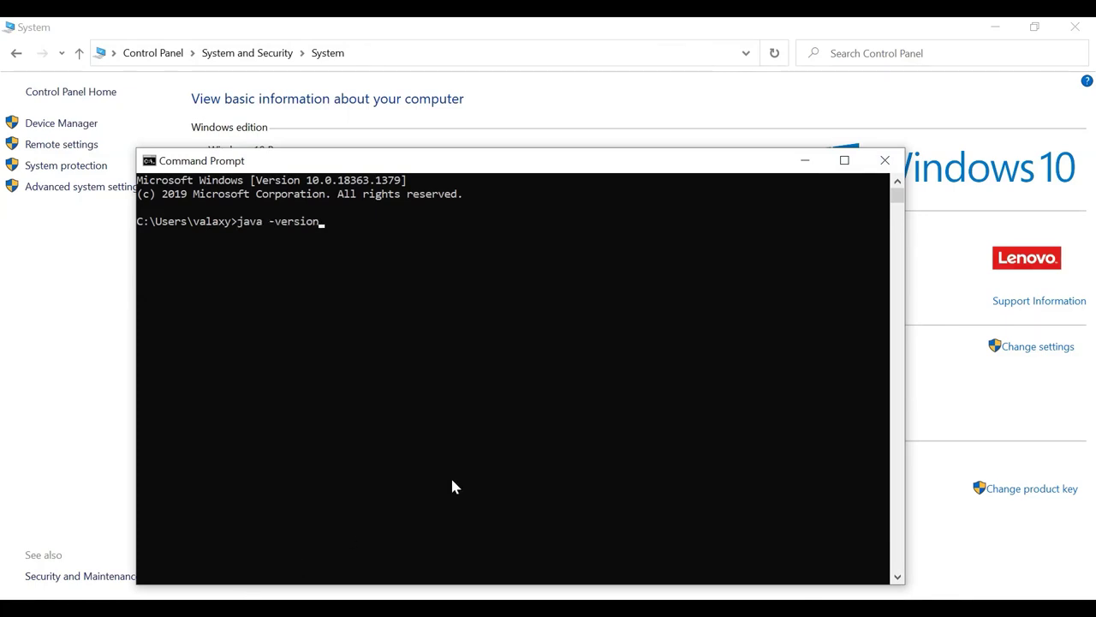
key("Return")
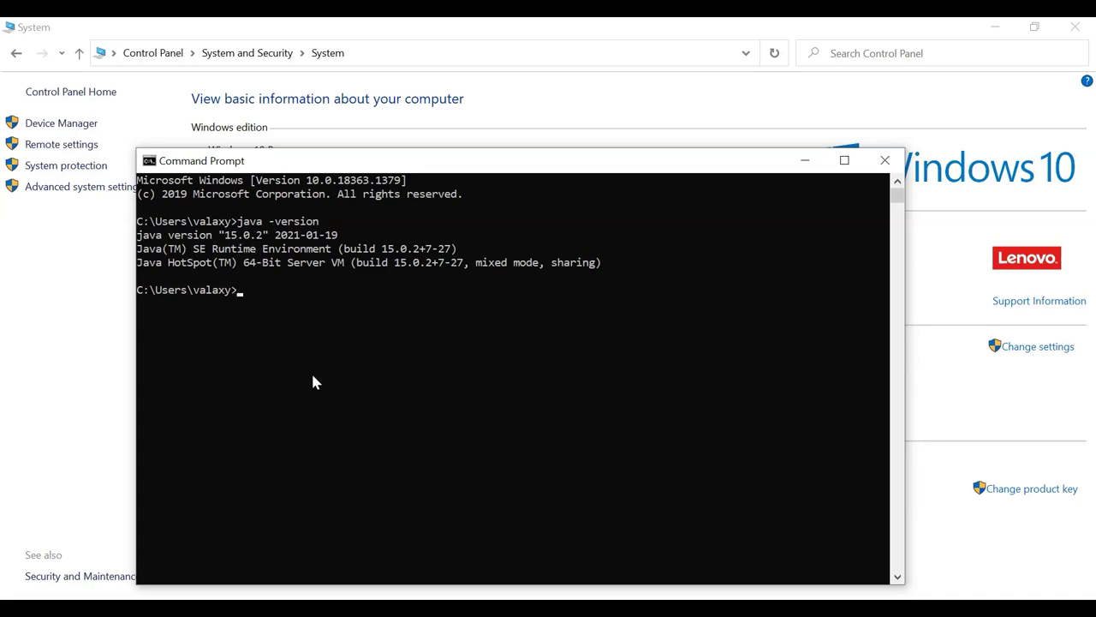
Step: Run javac and look through its listed options
type("javac")
key("Return")
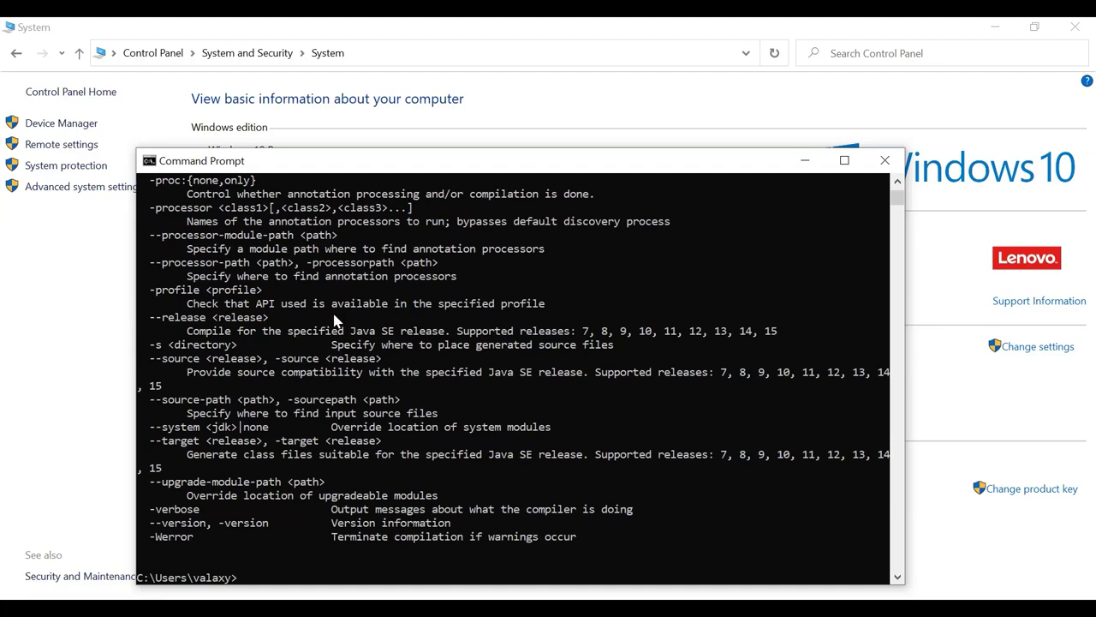
scroll(444, 405, "up", 7)
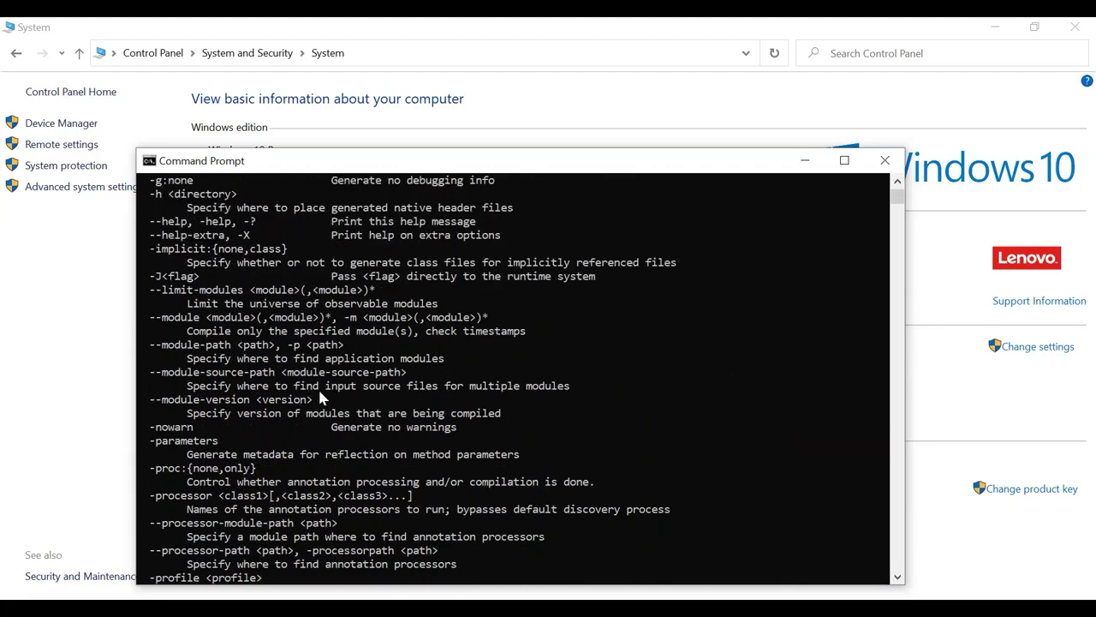
scroll(337, 379, "up", 2)
scroll(351, 372, "down", 9)
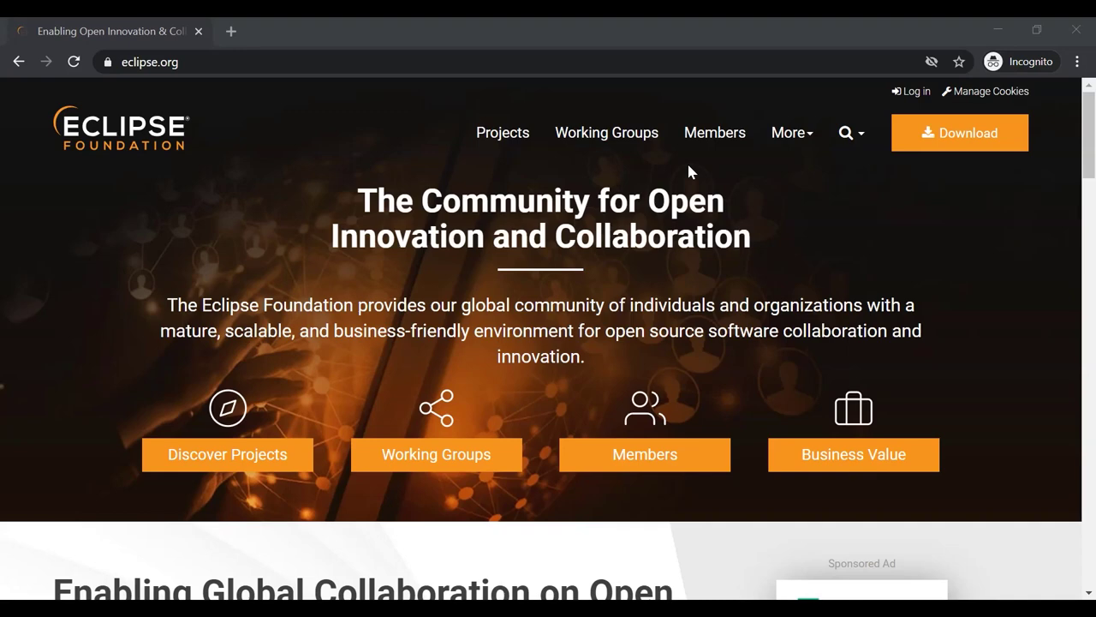
Step: Download the x86_64 Eclipse installer eclipse-inst-jre-win64.exe from the suggested mirror
left_click(956, 144)
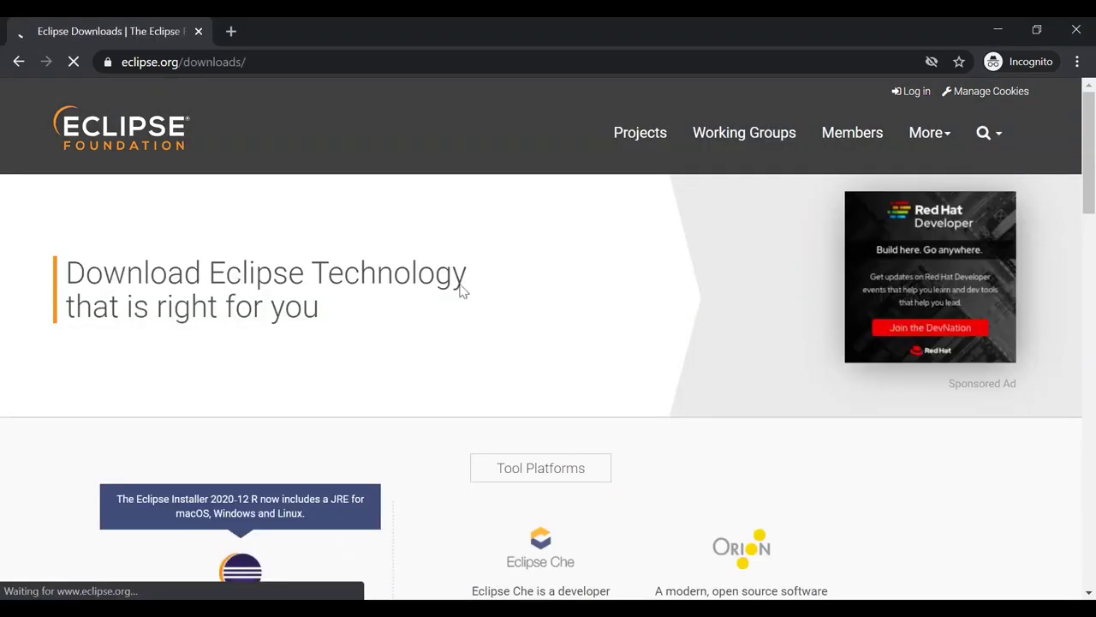
scroll(454, 287, "down", 2)
scroll(455, 288, "down", 1)
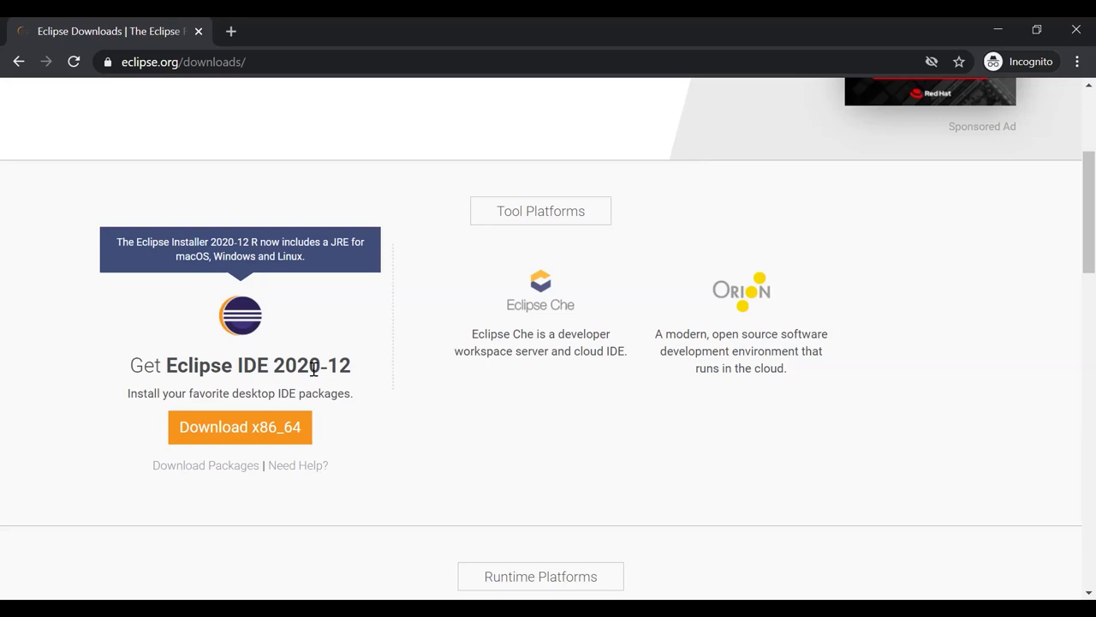
left_click(260, 431)
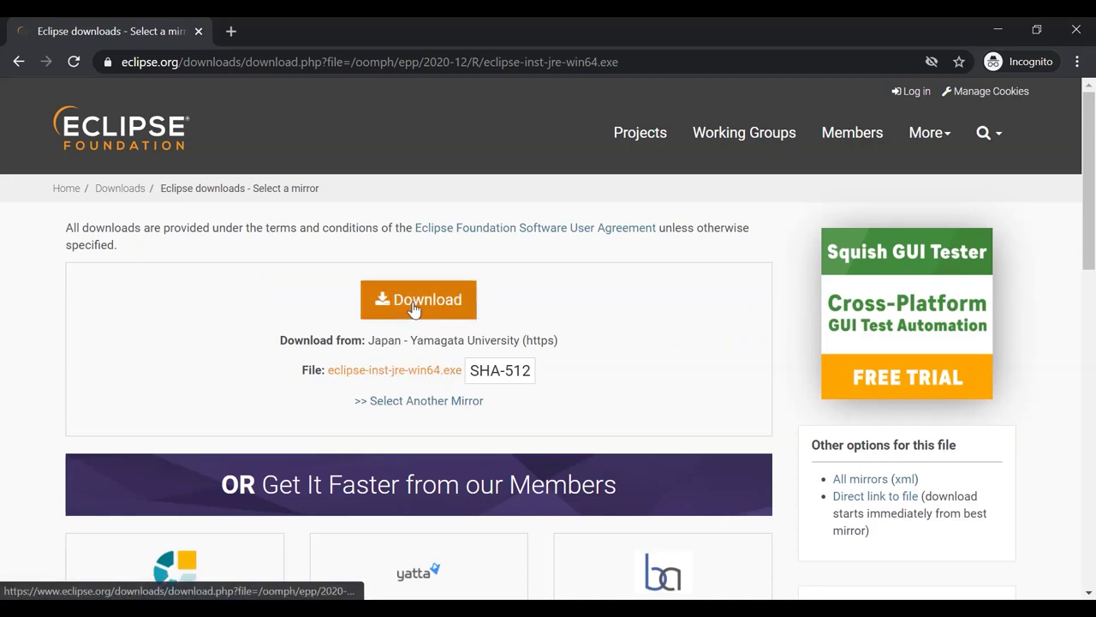
left_click(413, 304)
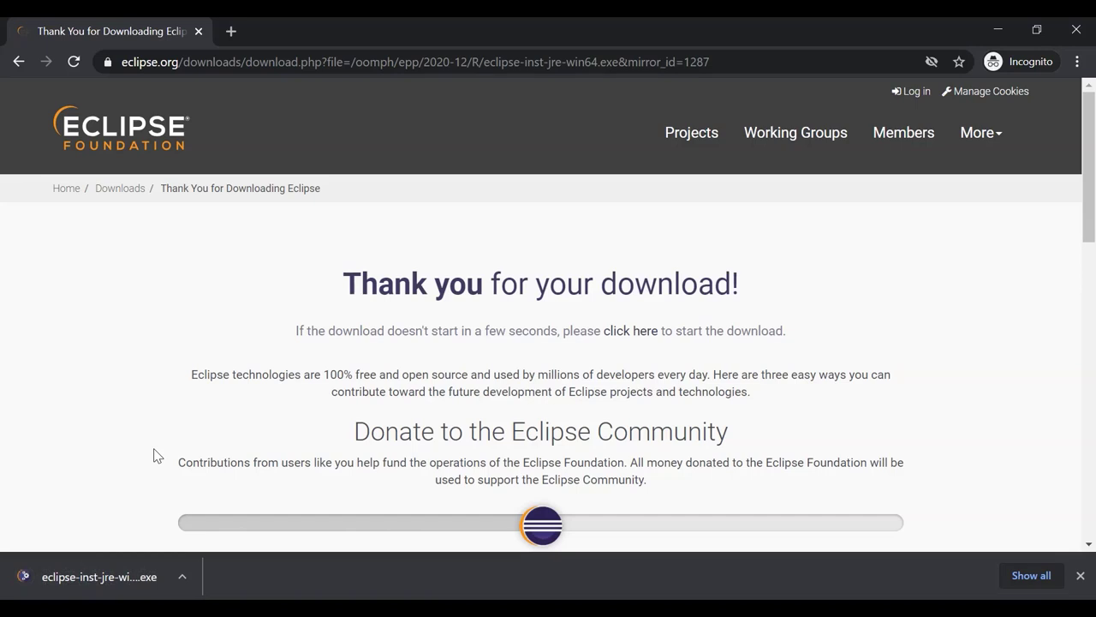
Step: Show the downloaded eclipse-inst-jre-win64 installer in its folder
right_click(117, 569)
left_click(178, 525)
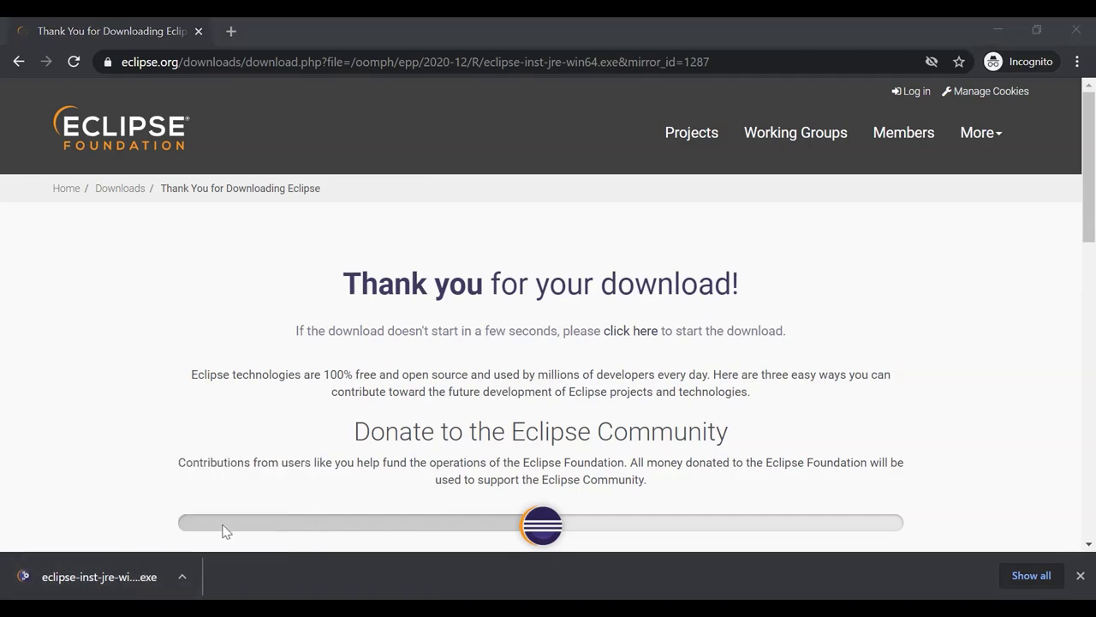
left_click(531, 370)
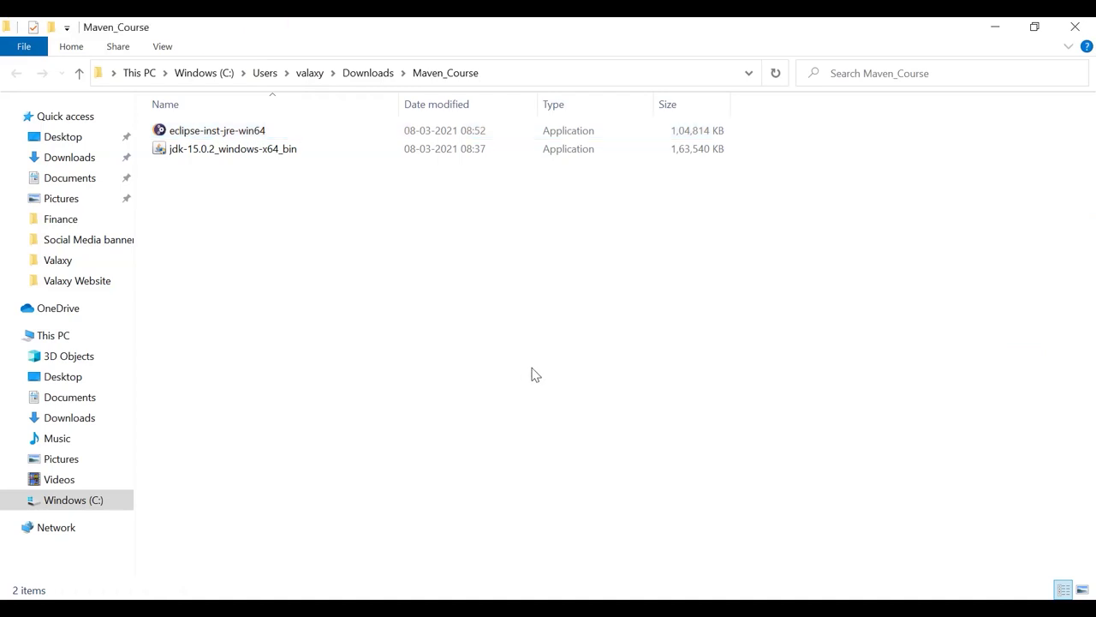
Step: In the installer, choose Eclipse IDE for Java Developers with jdk-15.0.2 as the Java VM
left_click(236, 135)
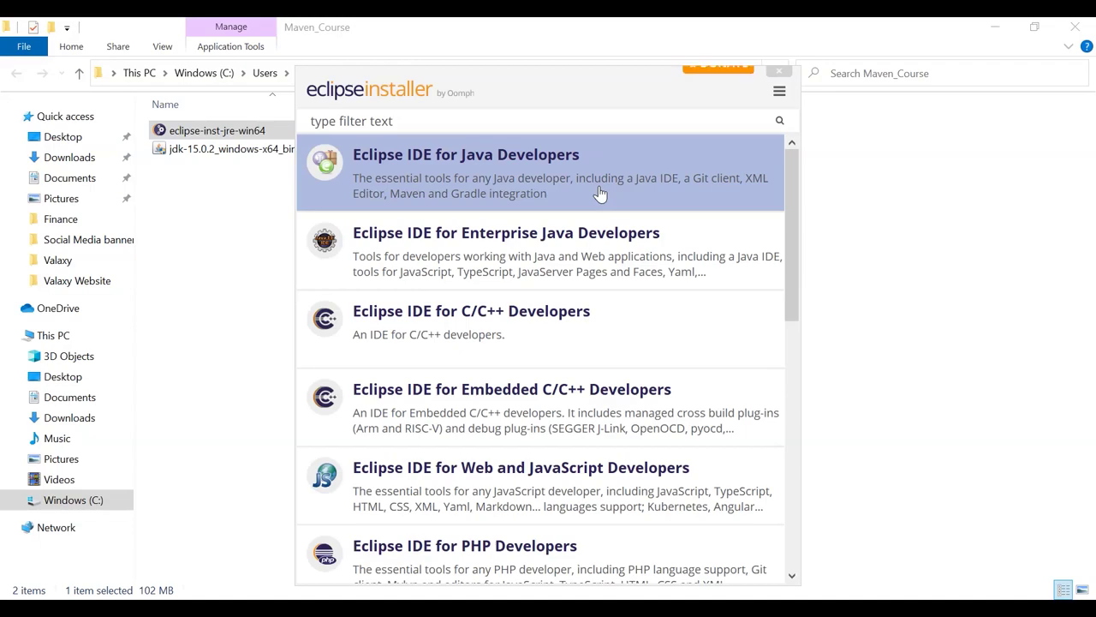
scroll(601, 193, "down", 3)
scroll(601, 194, "down", 5)
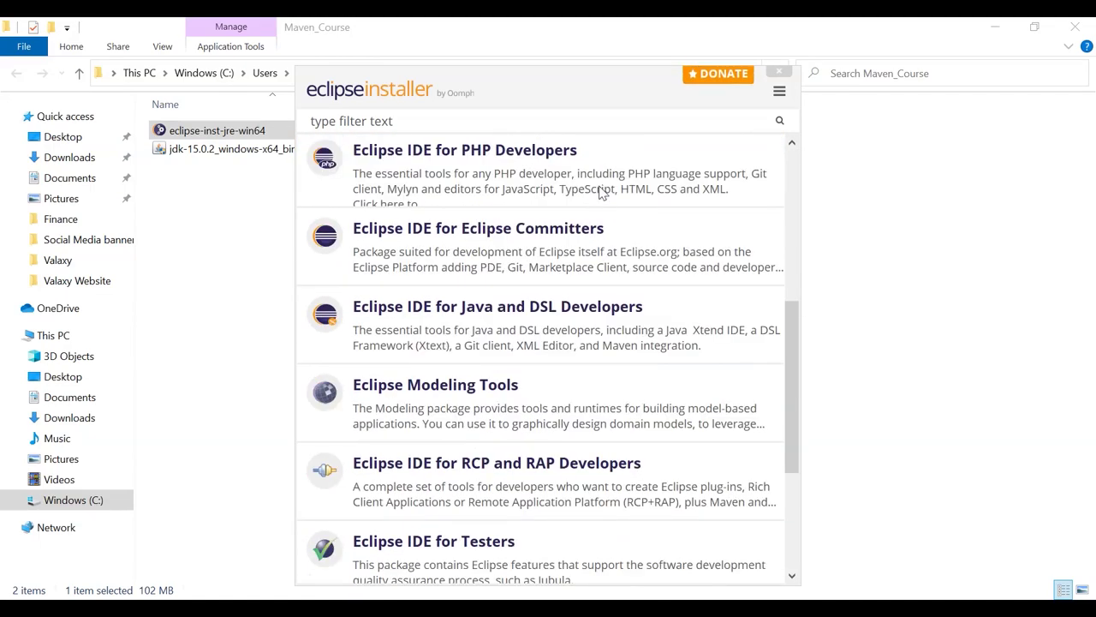
scroll(601, 194, "up", 5)
scroll(601, 193, "up", 3)
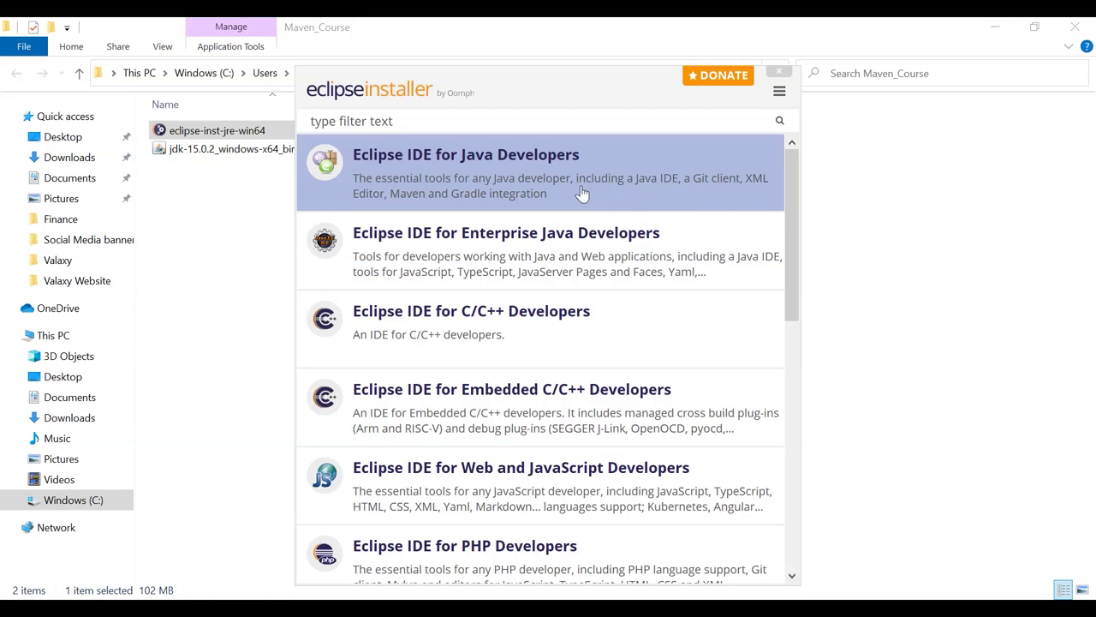
left_click(506, 192)
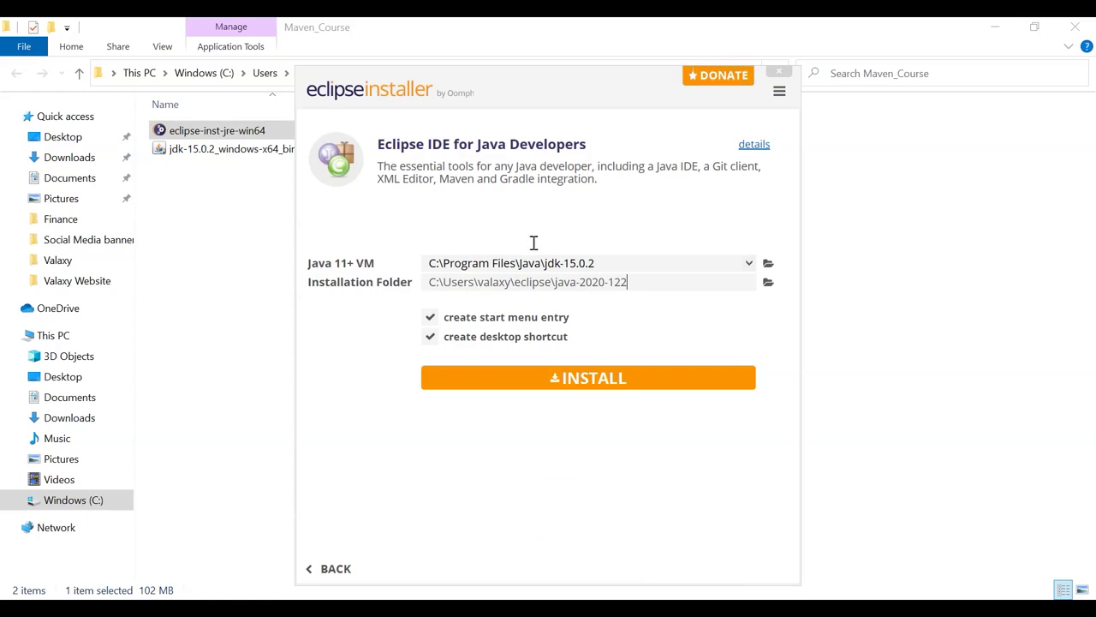
left_click(605, 264)
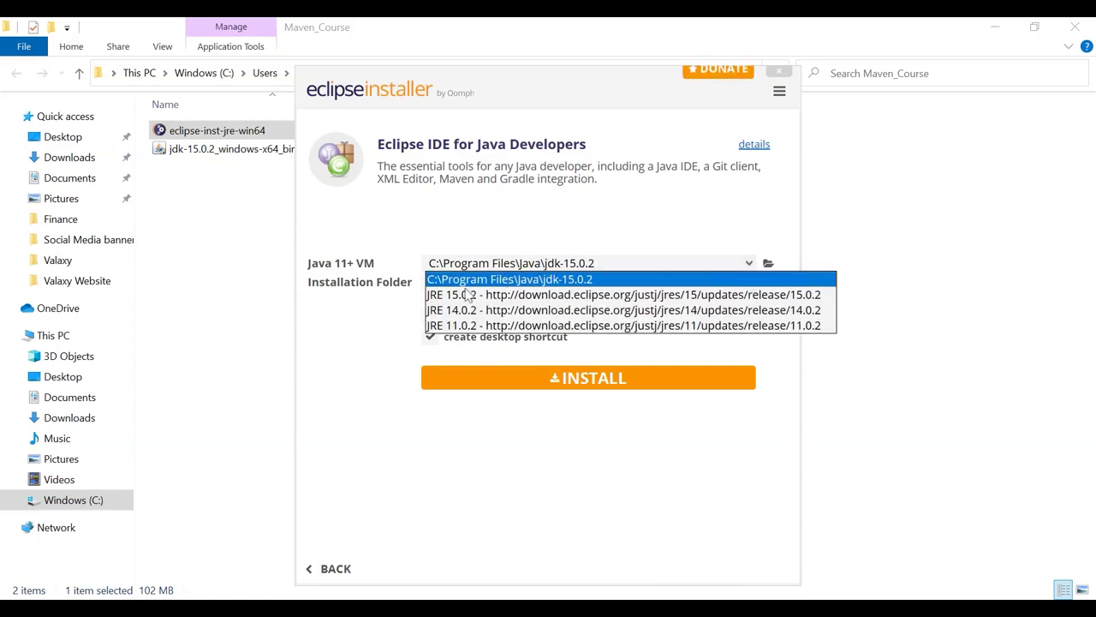
left_click(339, 331)
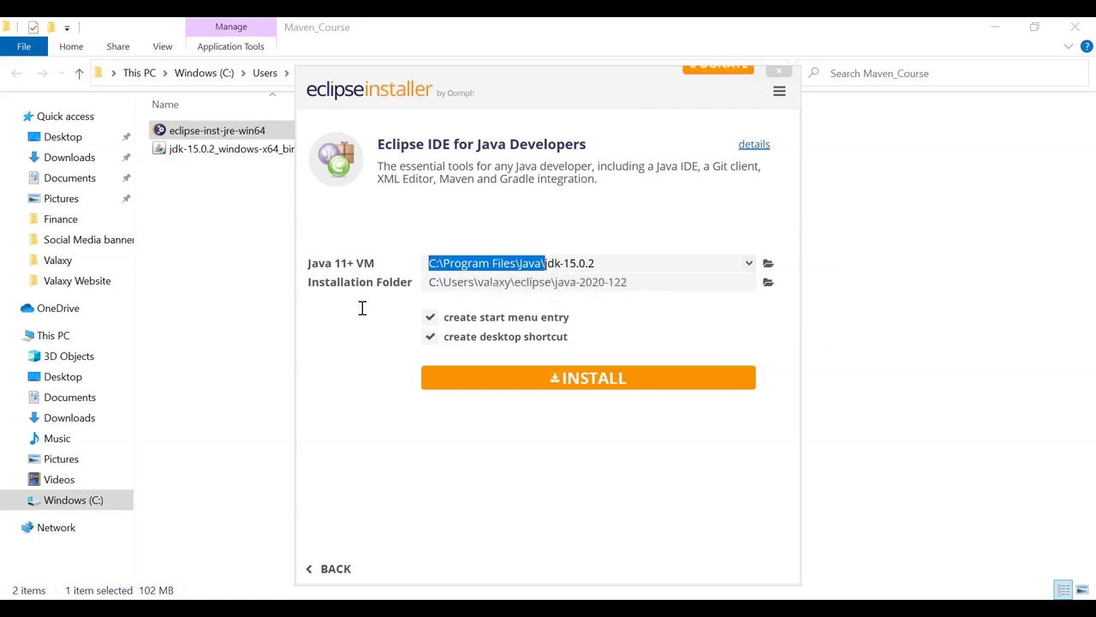
Step: Install it into the java-2020-12 folder and launch the new IDE
double_click(460, 284)
double_click(499, 284)
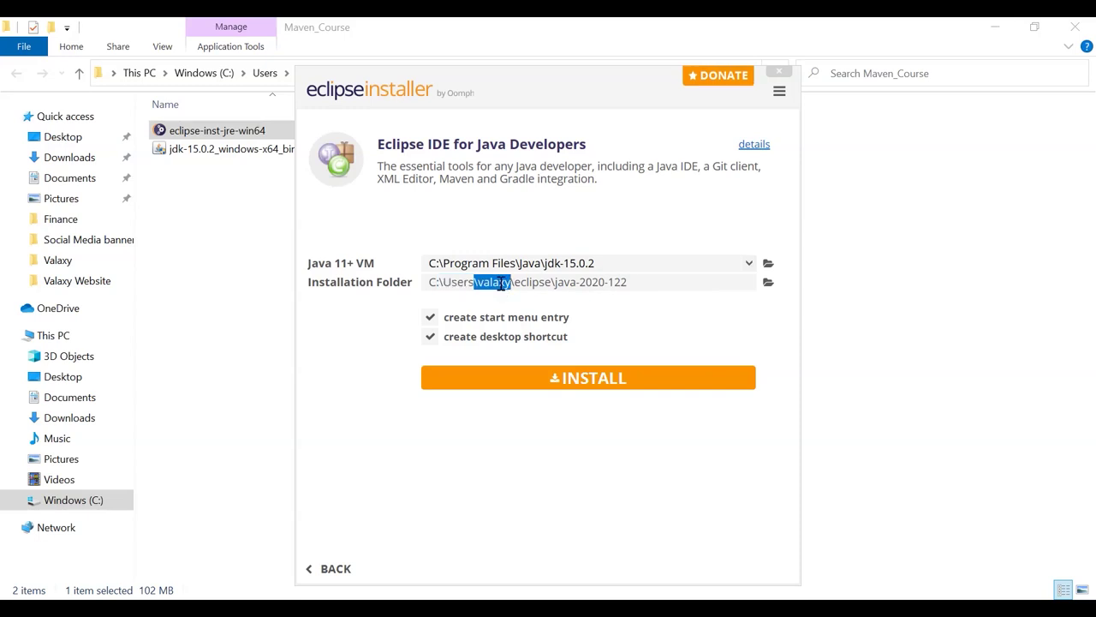
left_click(582, 381)
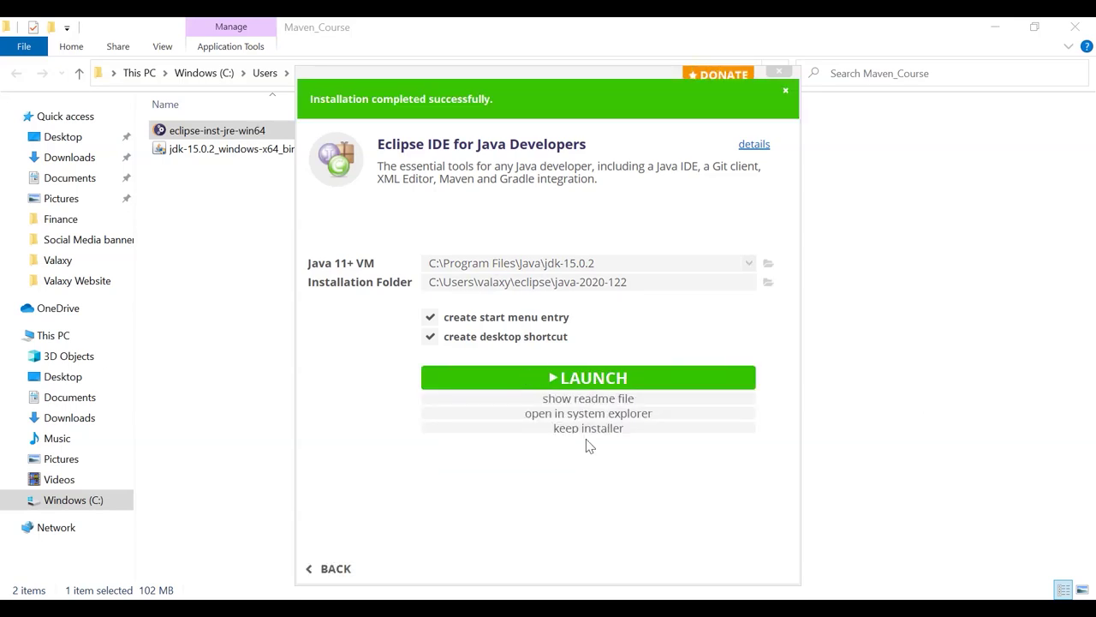
left_click(597, 384)
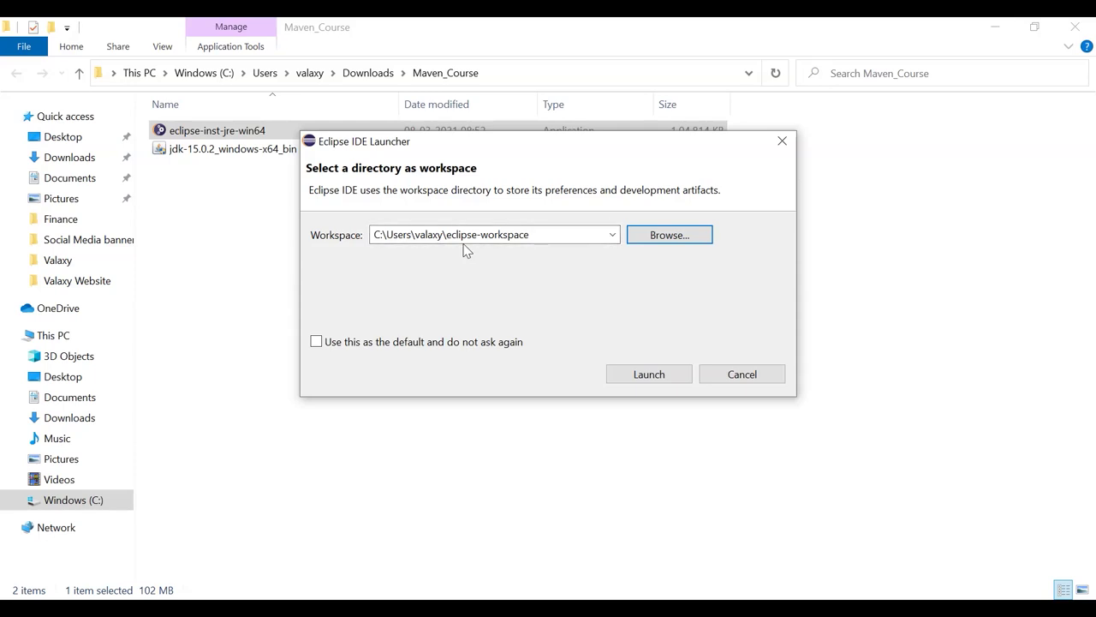
Step: Create a new Projects folder in the user's home folder as the workspace and launch Eclipse
left_click(685, 243)
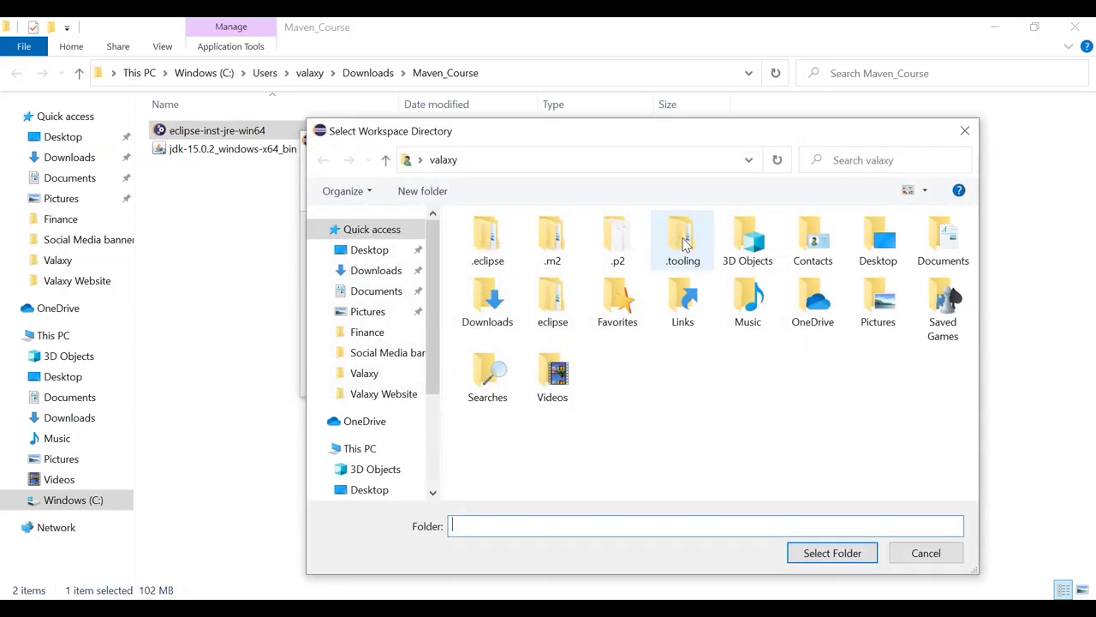
left_click(423, 191)
type("Projects")
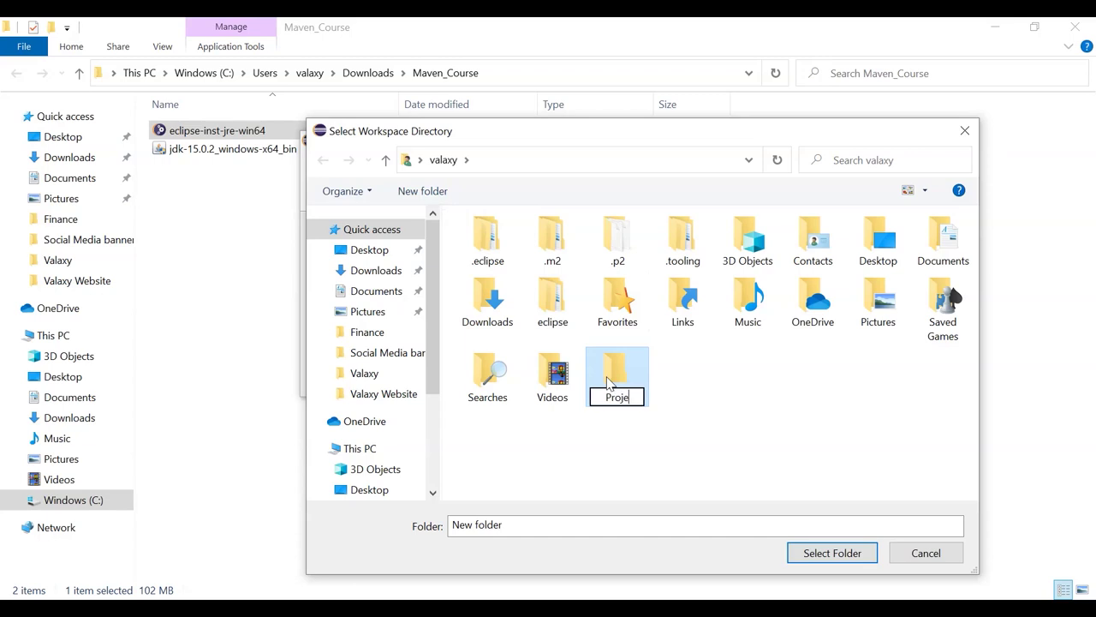
left_click(774, 434)
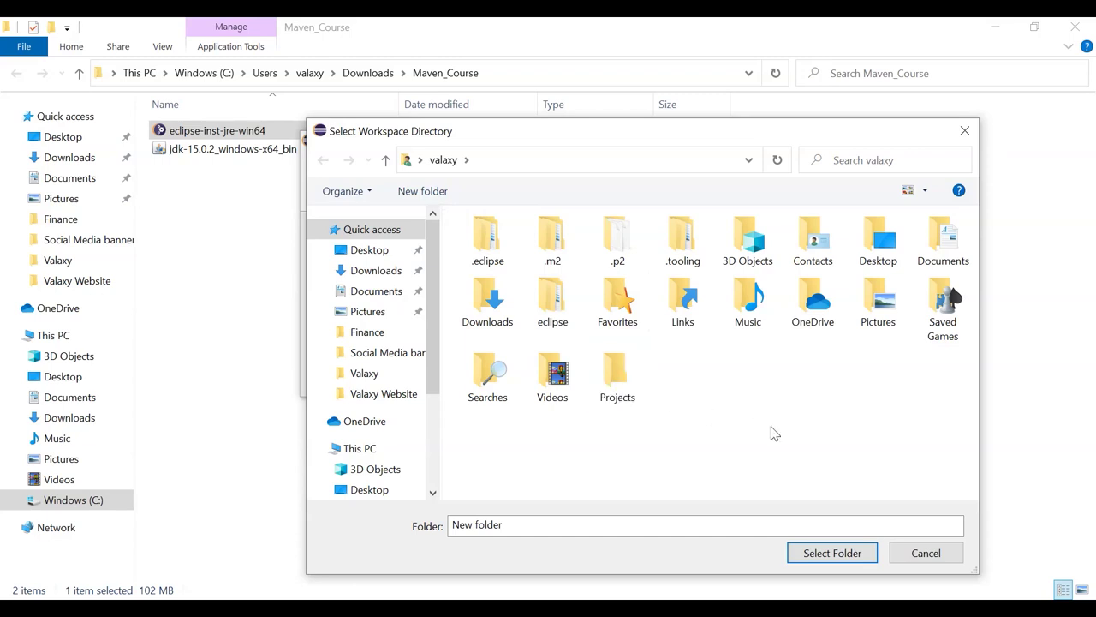
double_click(622, 394)
left_click(833, 552)
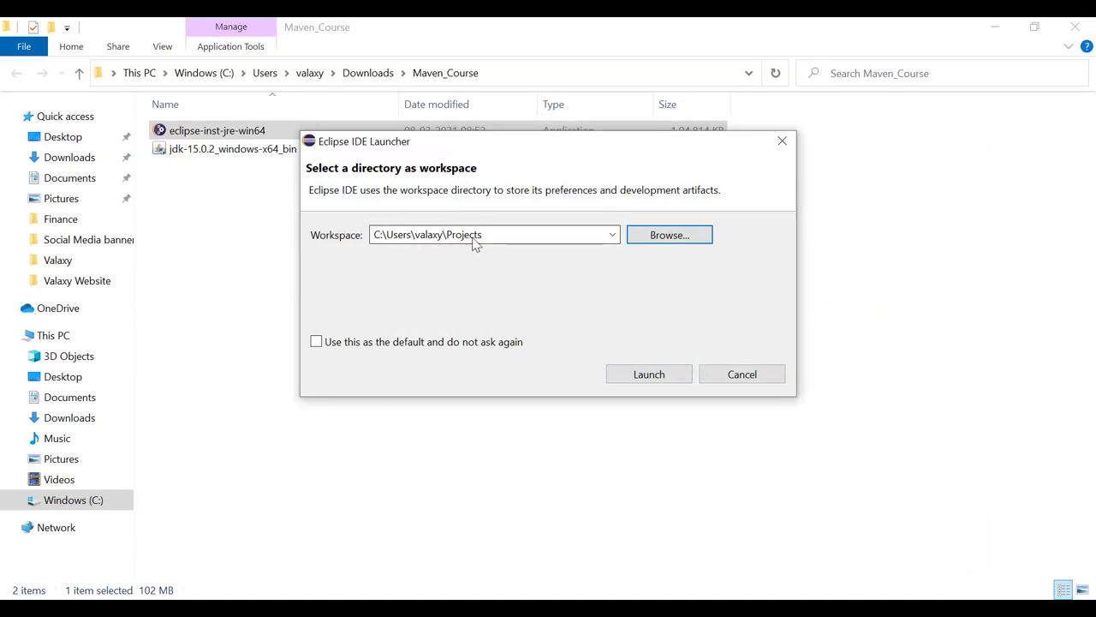
left_click(674, 378)
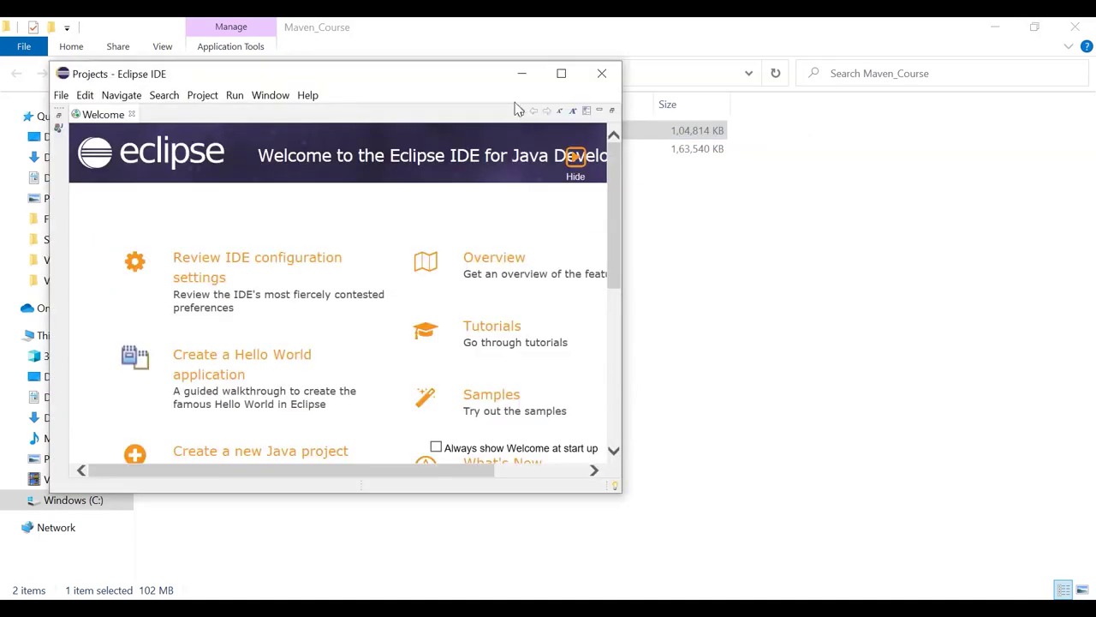
Step: Maximize Eclipse and set the Welcome page aside to reveal the empty Java workbench
left_click(561, 72)
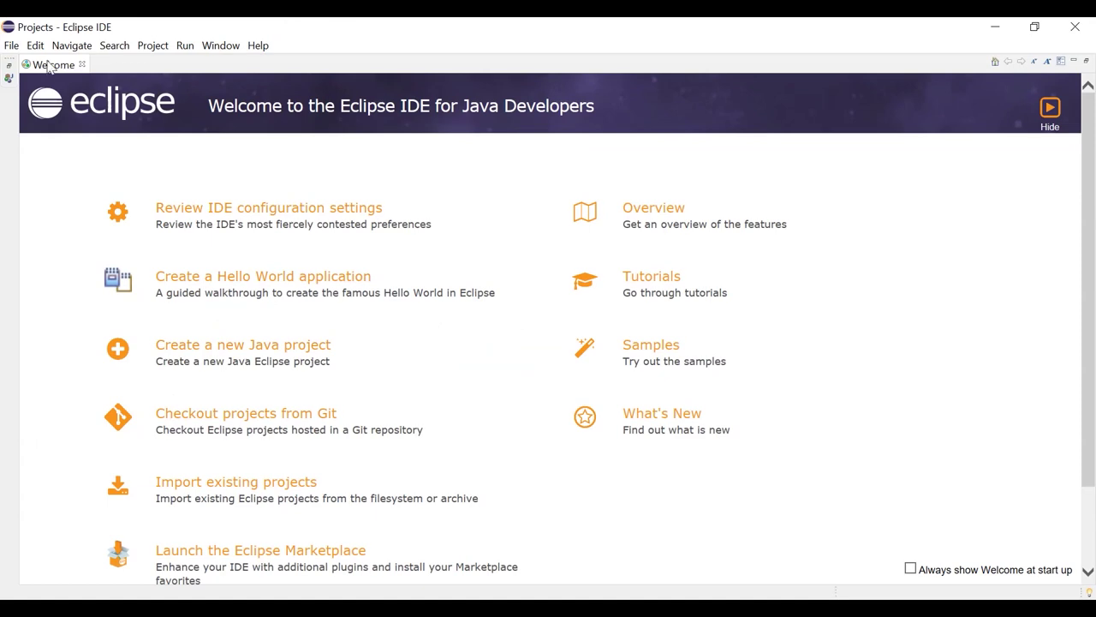
left_click(9, 66)
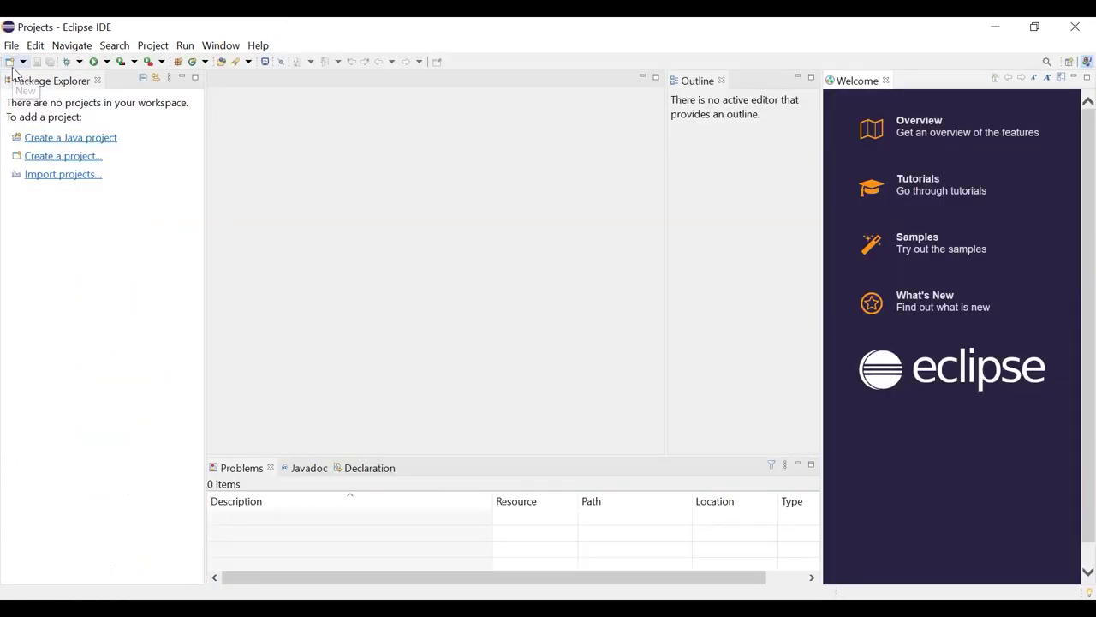
left_click(1074, 77)
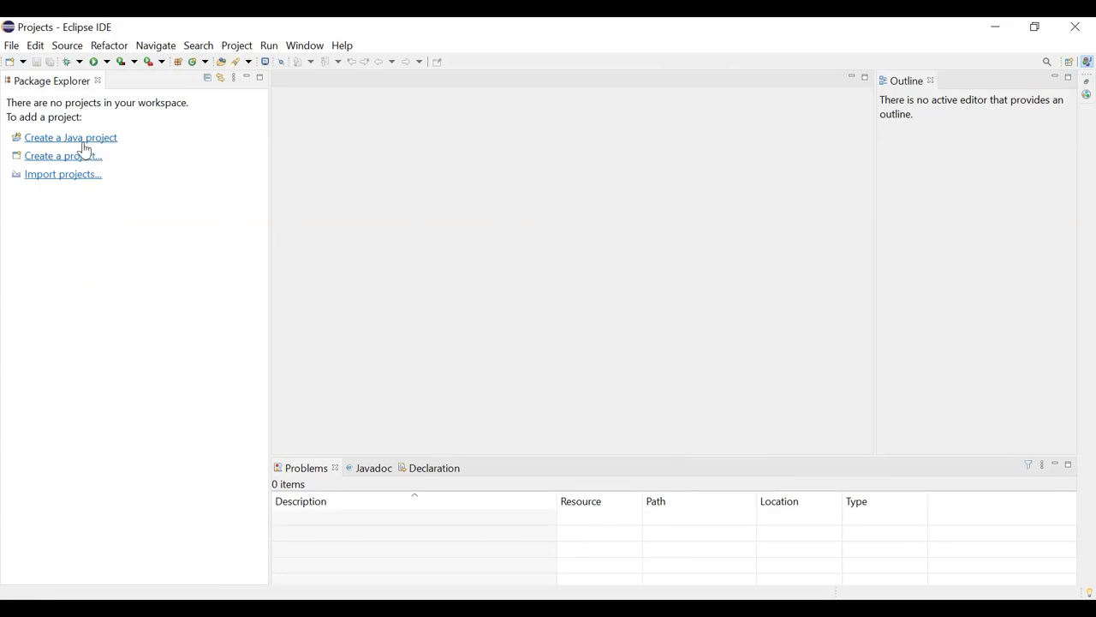
Step: Start the Maven Project wizard from File > New > Other, filtering for maven
left_click(11, 48)
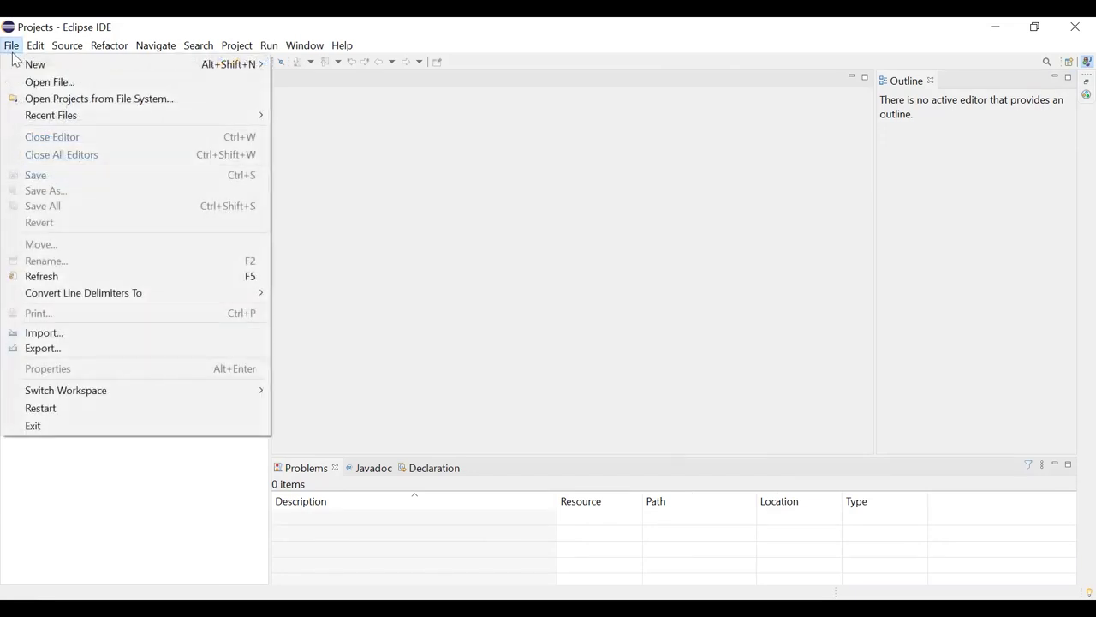
mouse_move(105, 66)
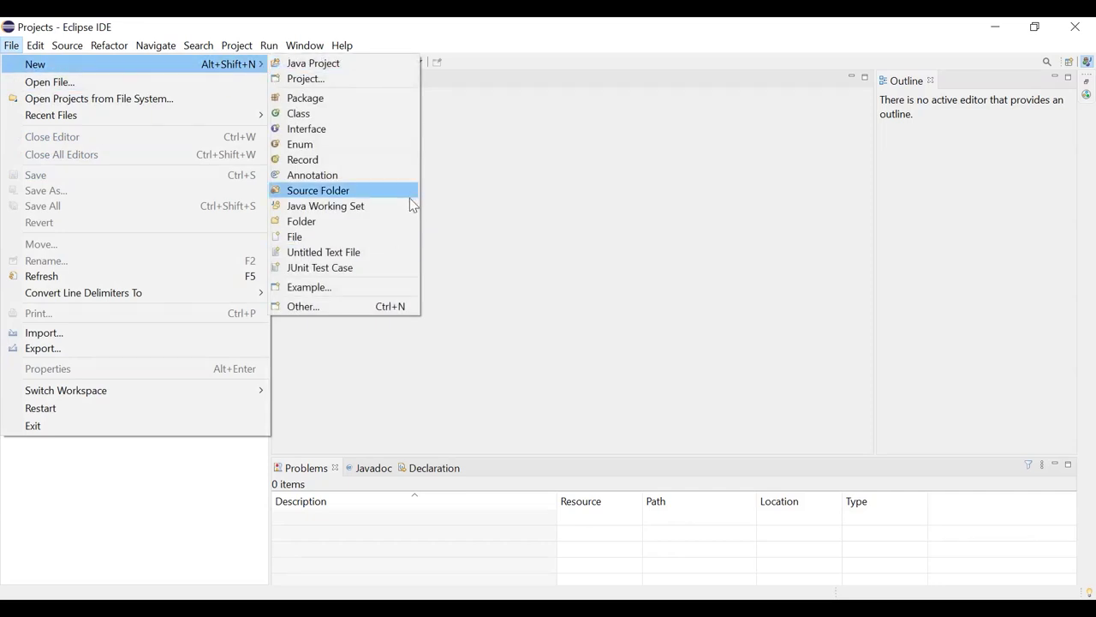
left_click(514, 371)
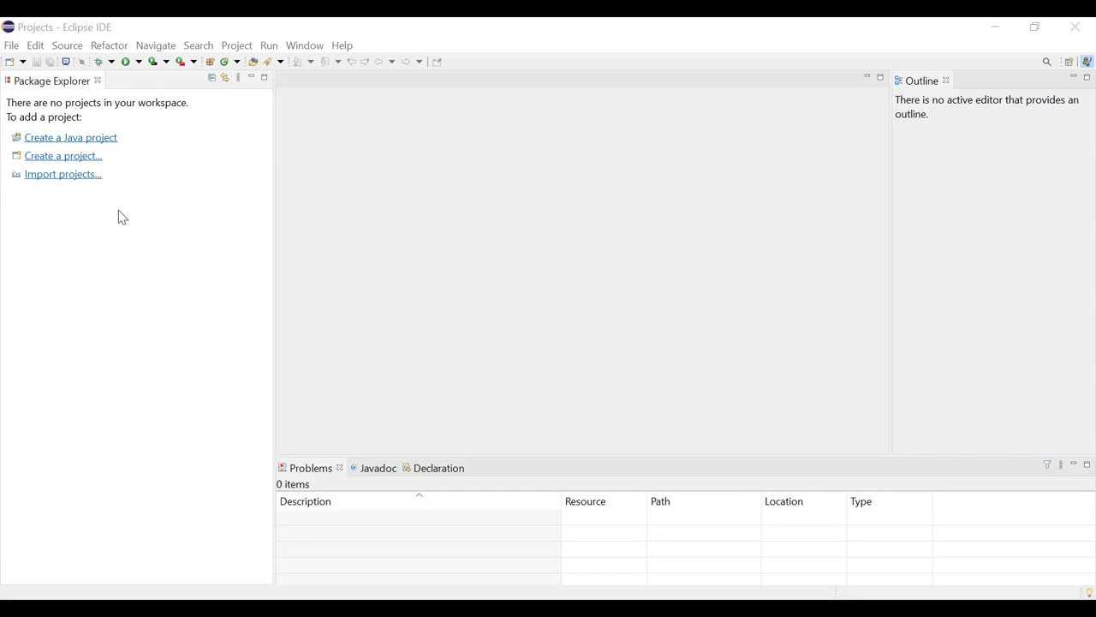
left_click(15, 48)
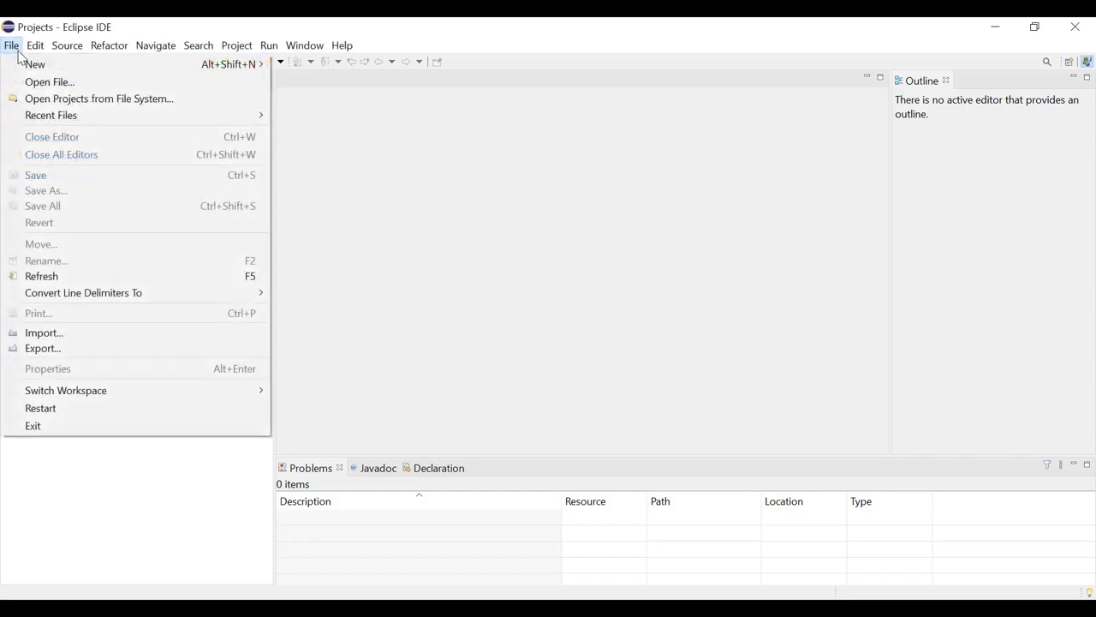
mouse_move(88, 64)
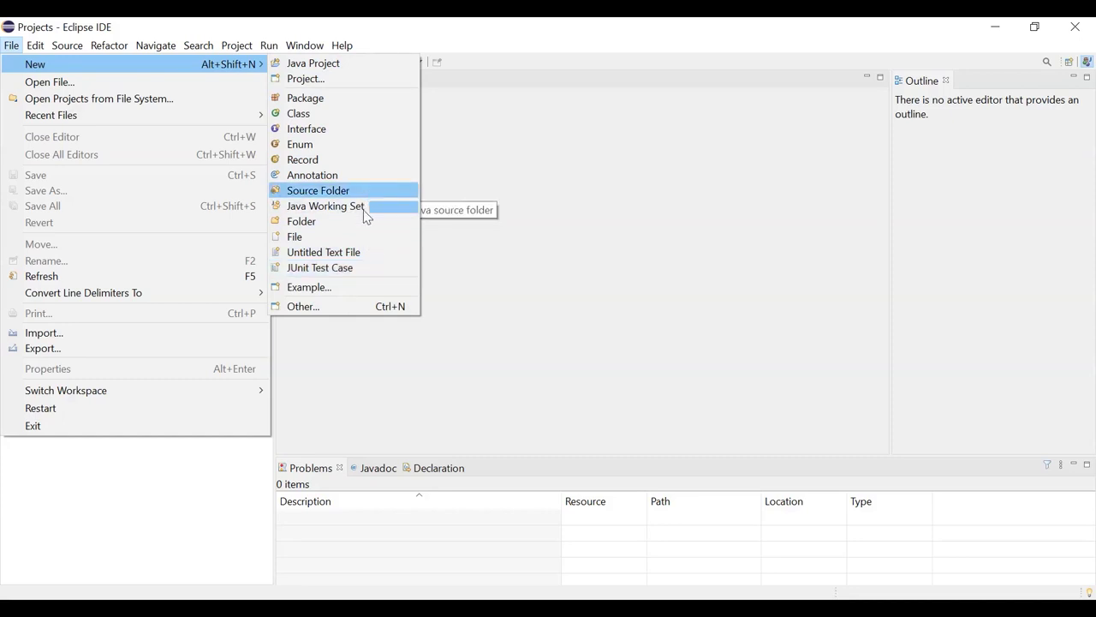
left_click(337, 308)
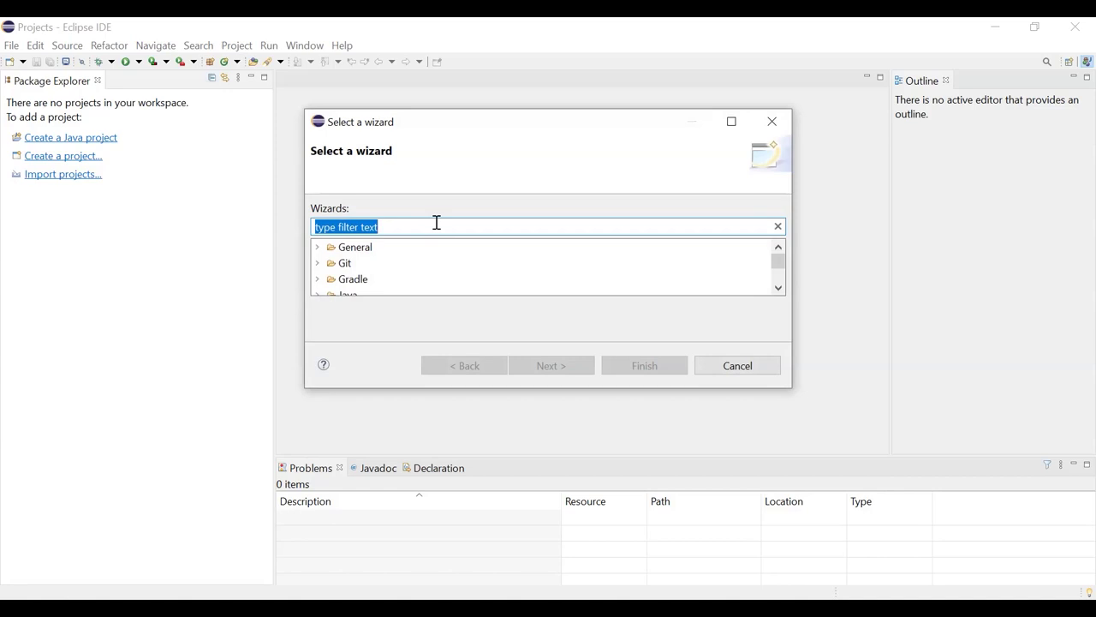
type("m")
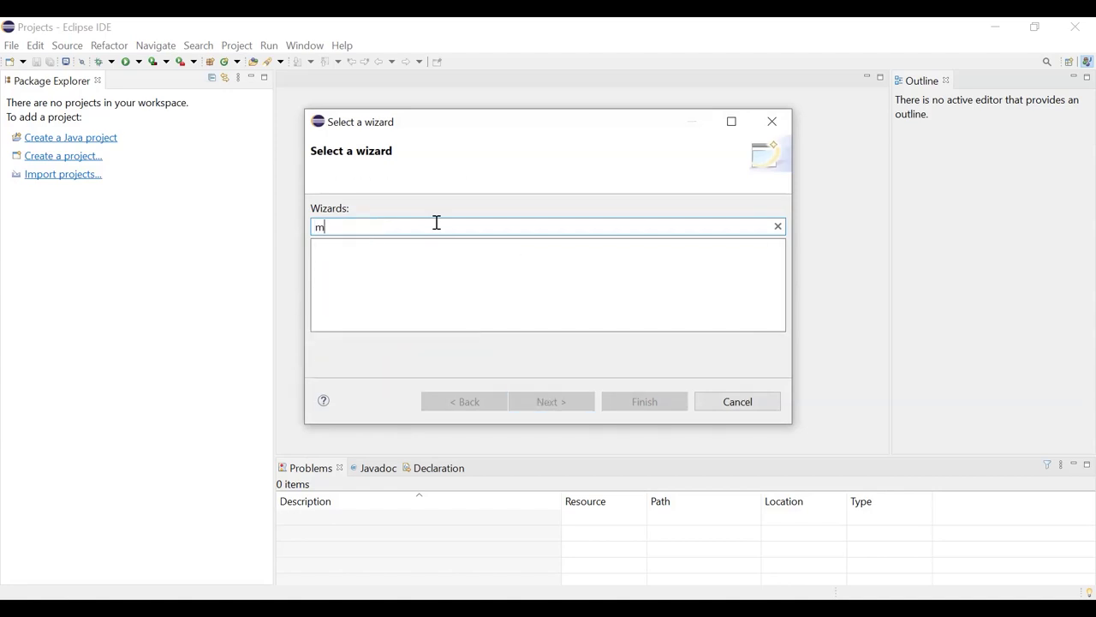
type("evaven")
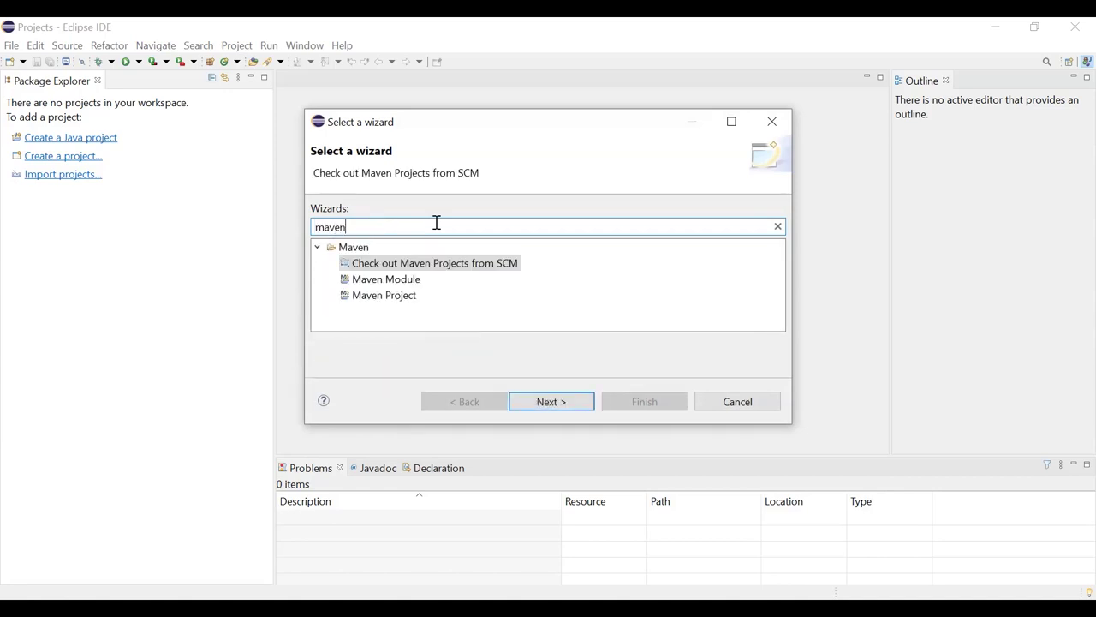
left_click(392, 296)
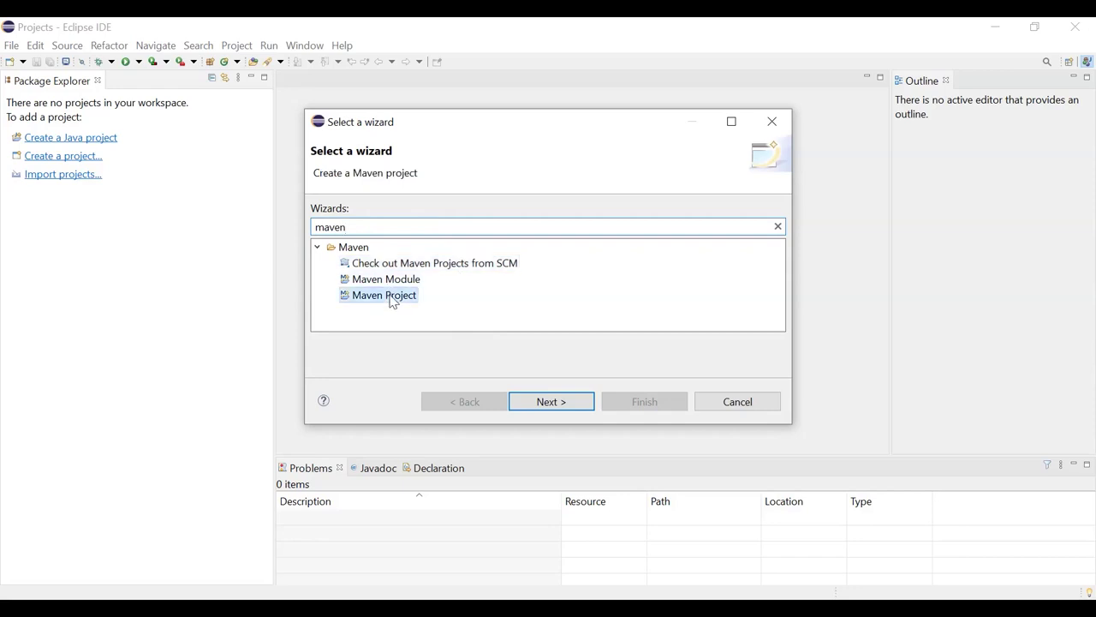
left_click(557, 406)
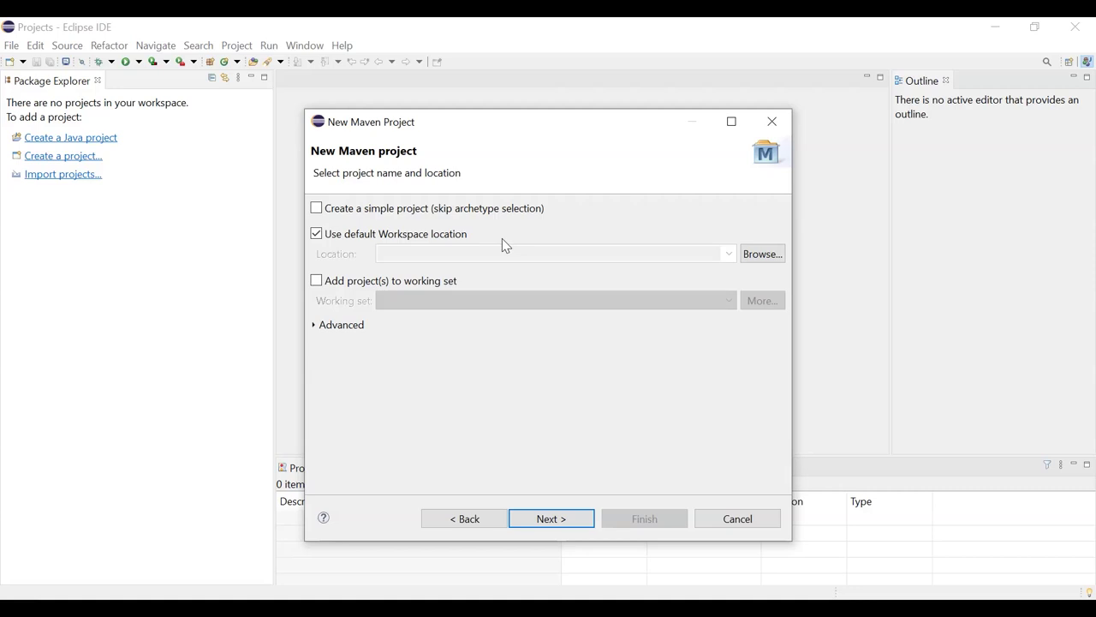
Step: Look at the project location folder chooser, then cancel to keep the default workspace location
left_click(756, 256)
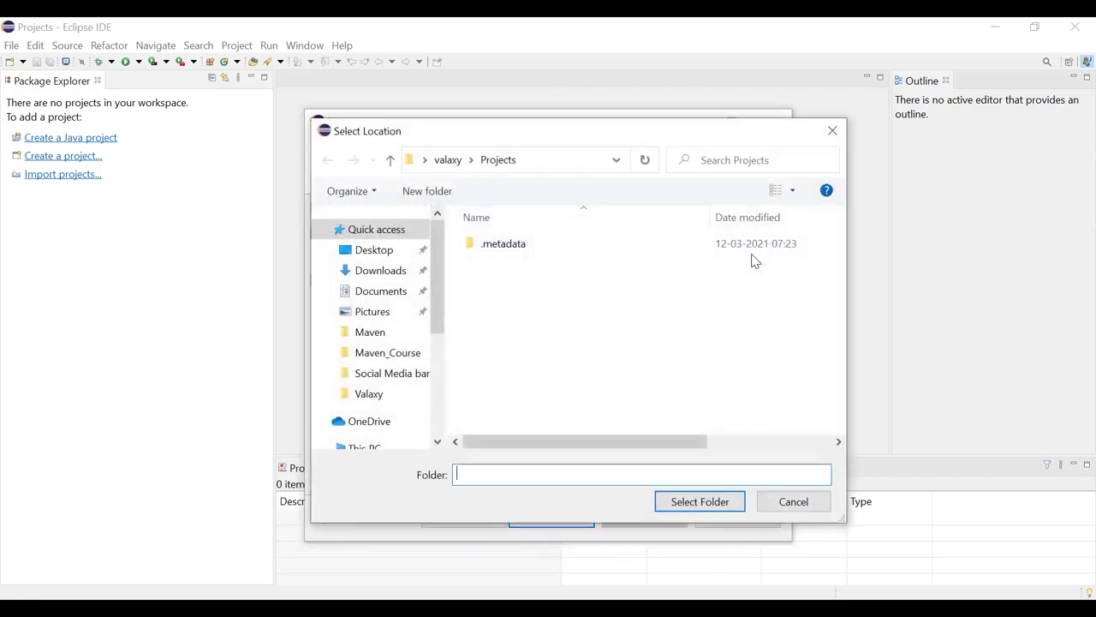
left_click(581, 163)
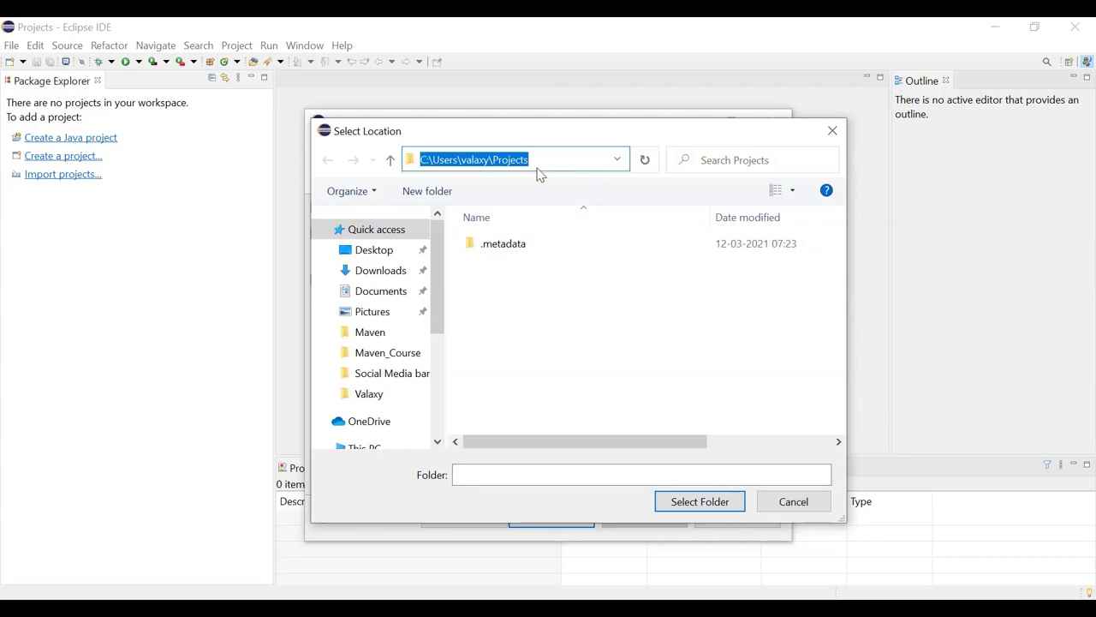
left_click(795, 503)
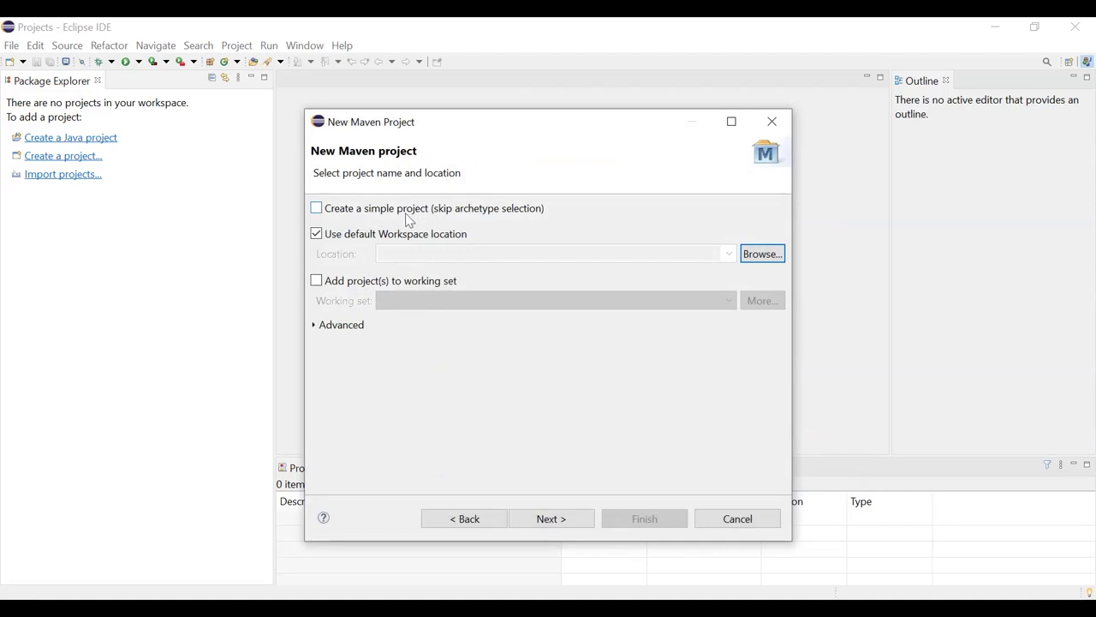
left_click(326, 214)
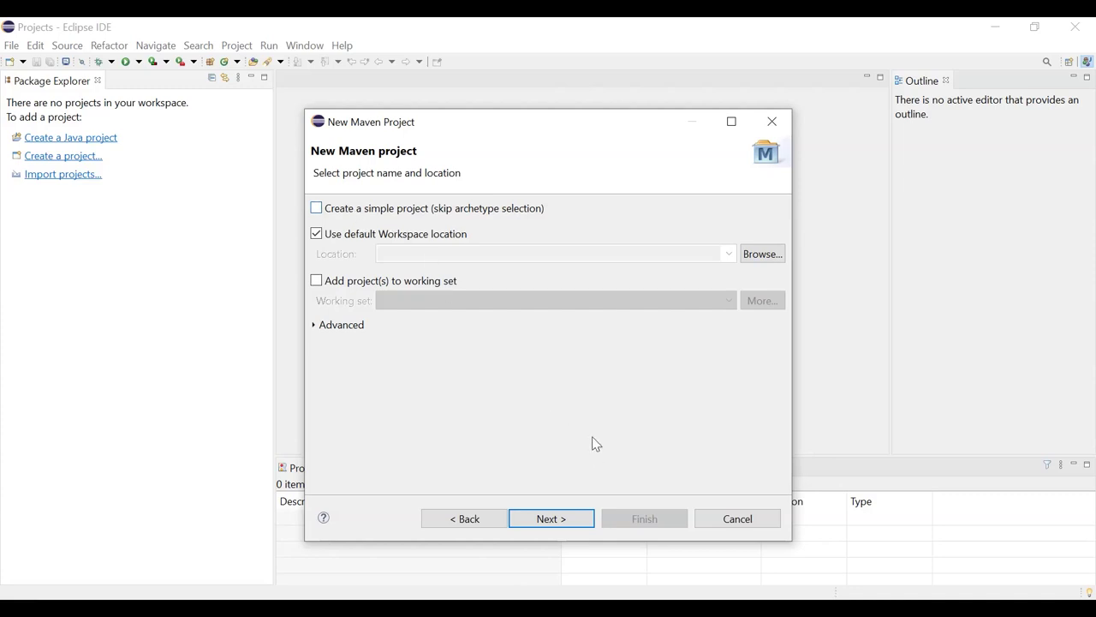
Step: Advance to the Select an Archetype page and switch over to the web browser
left_click(565, 523)
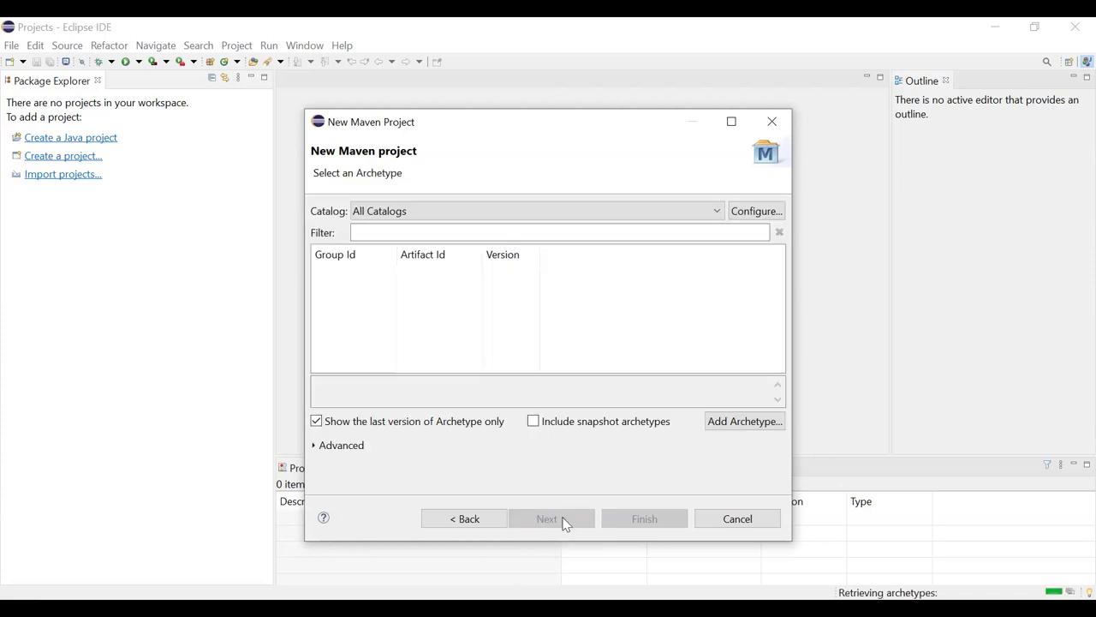
left_click(502, 231)
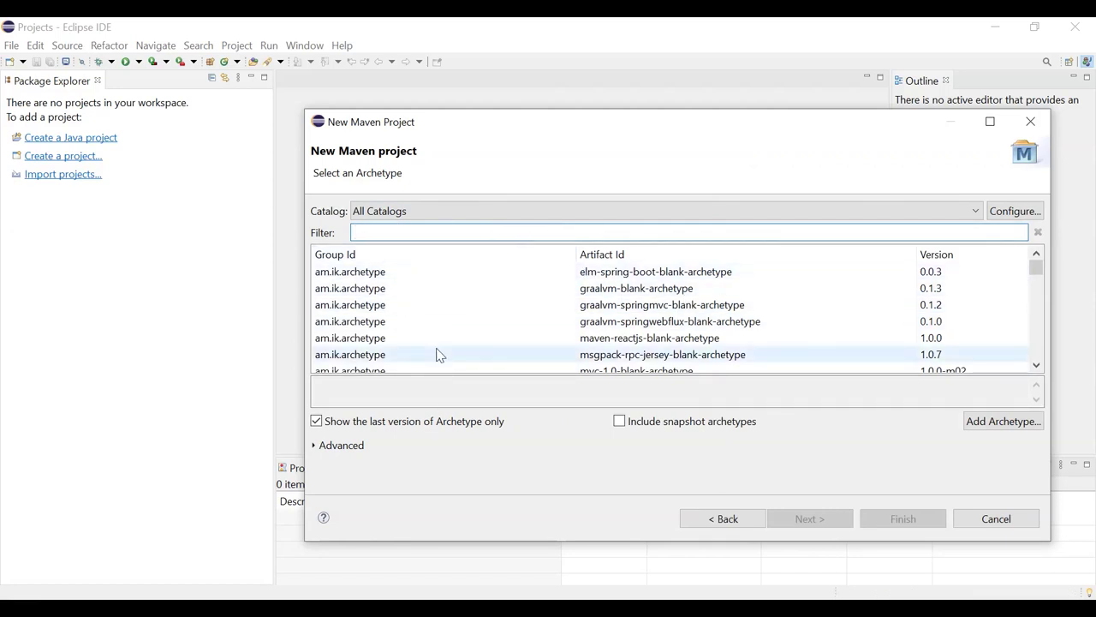
key("alt+Tab")
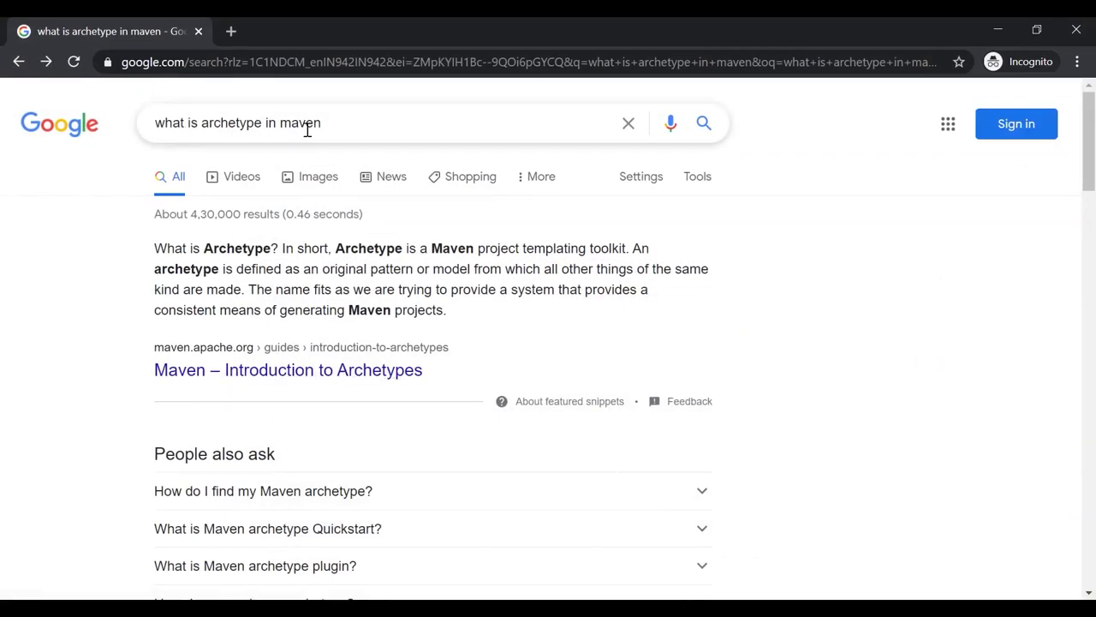
Step: Read the Maven 'Introduction to Archetypes' guide, then minimize Chrome to return to Eclipse
left_click(306, 370)
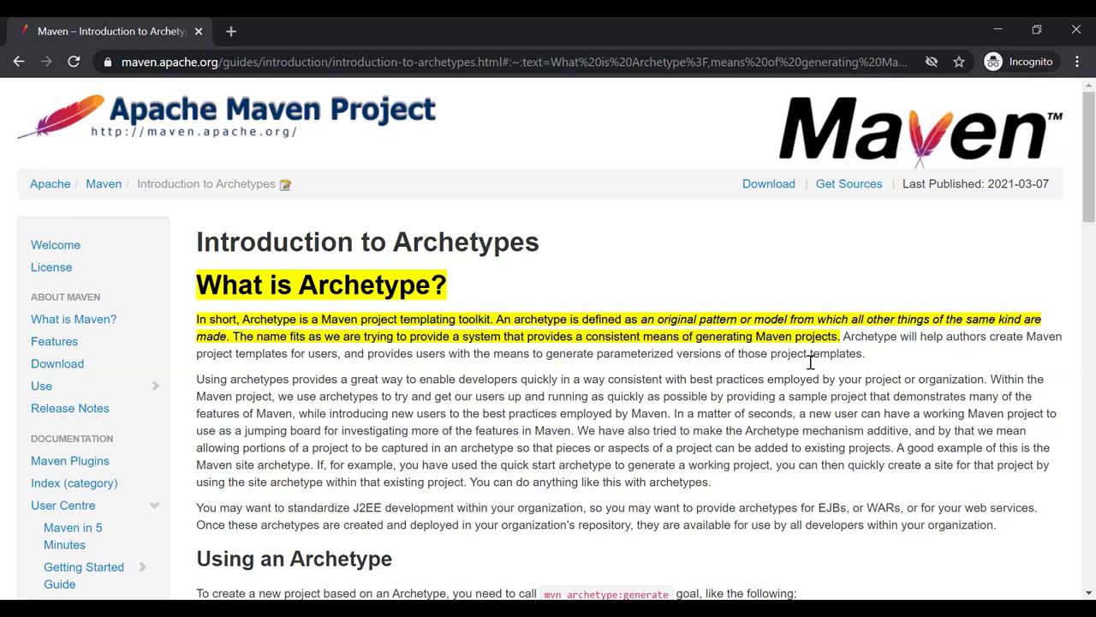
left_click(577, 312)
scroll(579, 312, "down", 2)
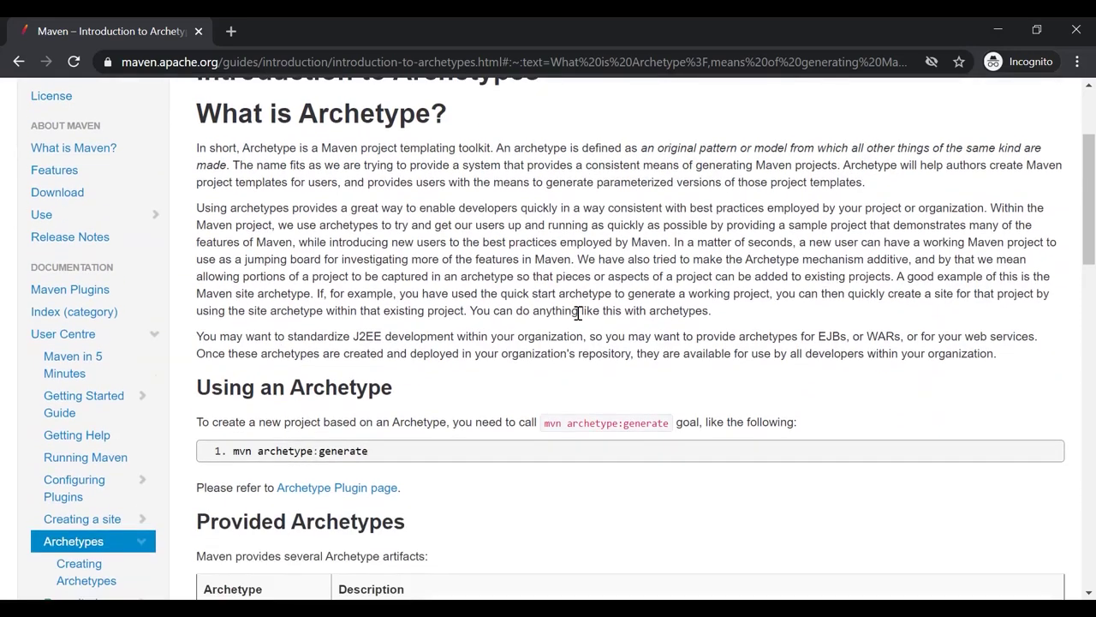
scroll(257, 364, "down", 1)
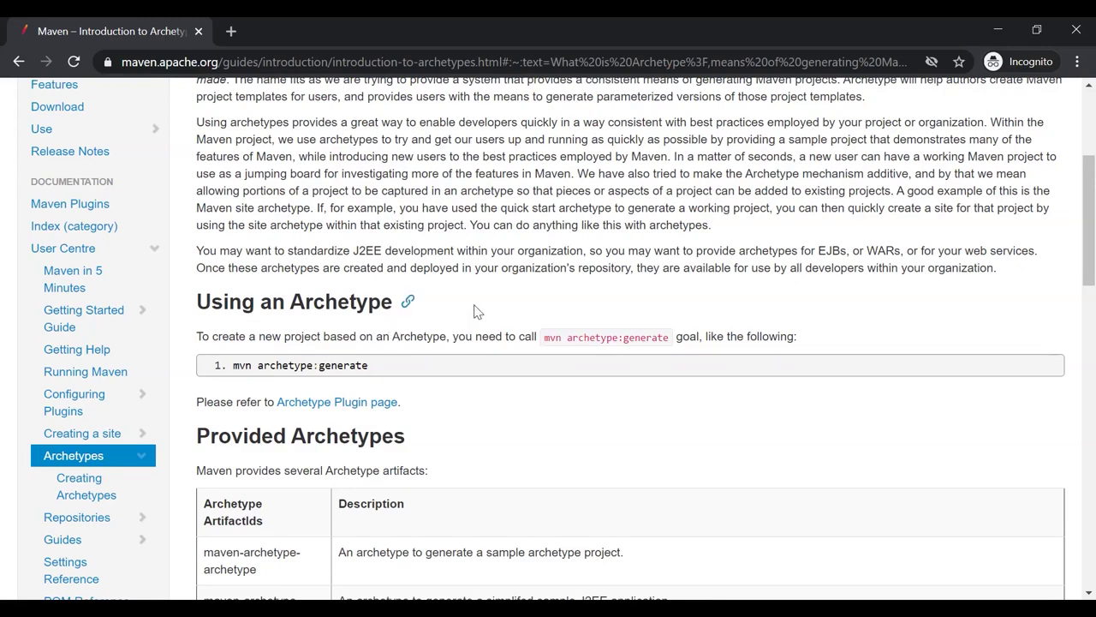
scroll(487, 334, "up", 2)
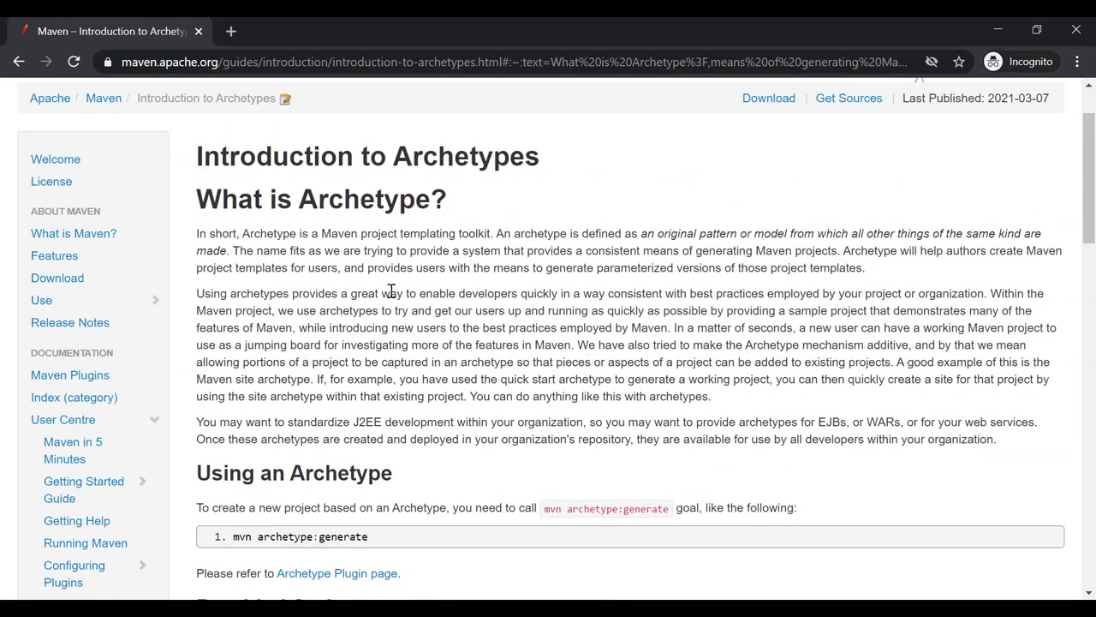
left_click(998, 29)
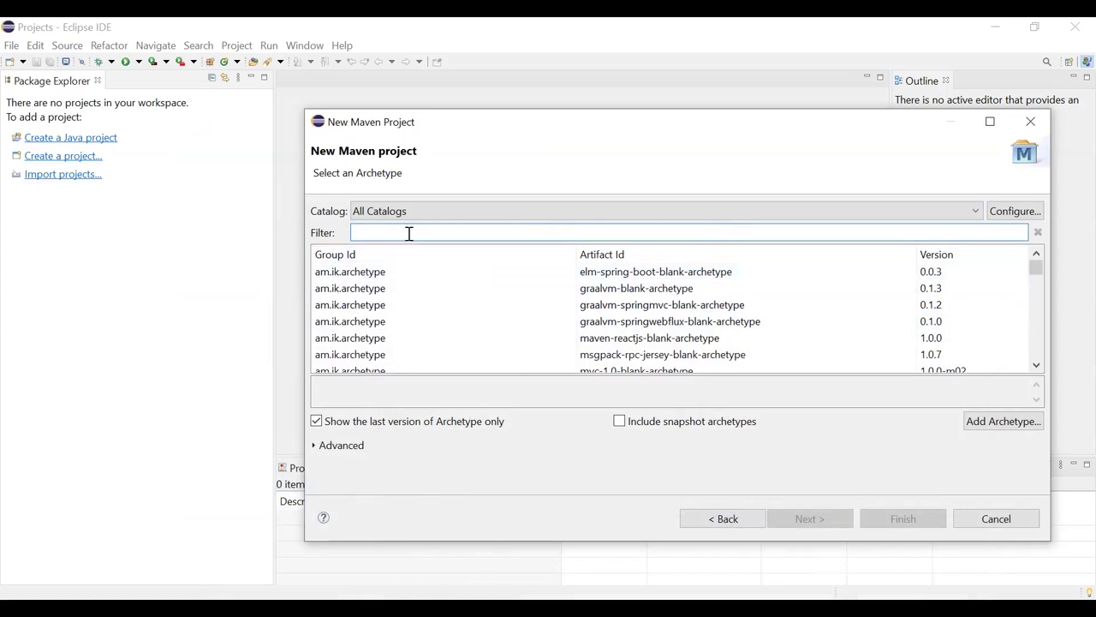
Step: Filter for maven-archetype-qu, pick maven-archetype-quickstart 1.4 and advance to the Group Id page
type("maven-archetype")
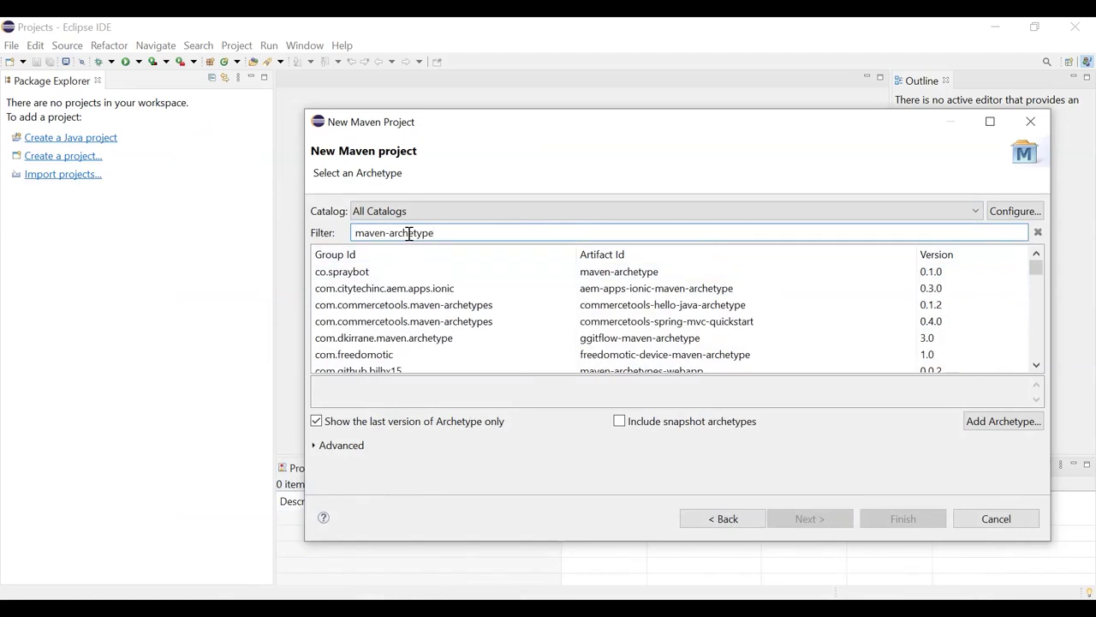
type("-qu")
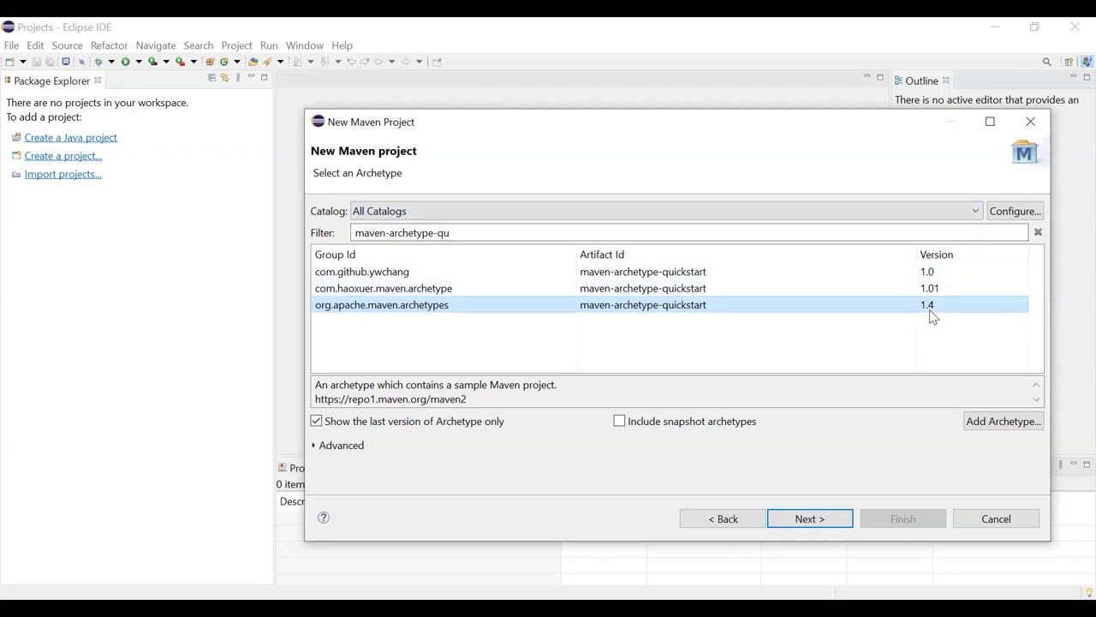
left_click(838, 526)
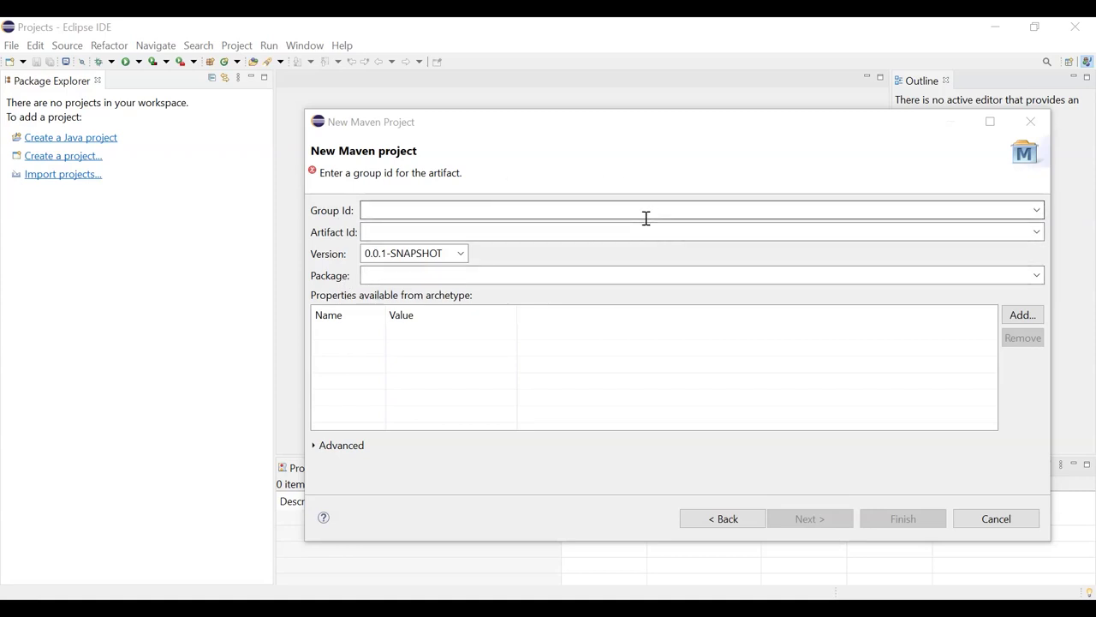
left_click(683, 271)
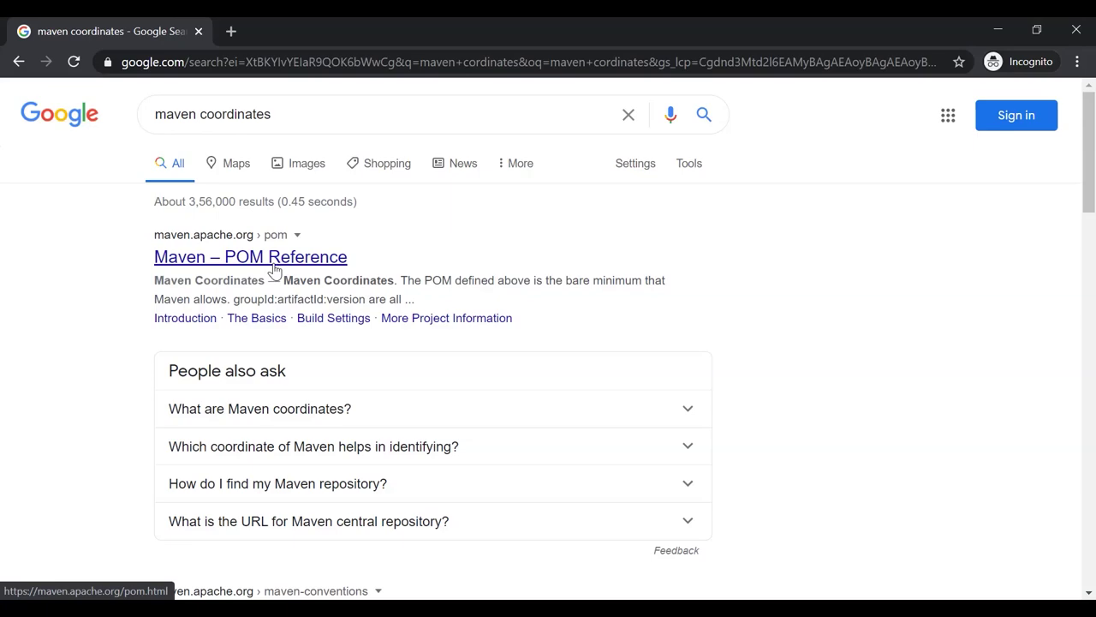
Step: Open the POM Reference's Maven Coordinates section and highlight the groupId example org.apache.maven
left_click(196, 257)
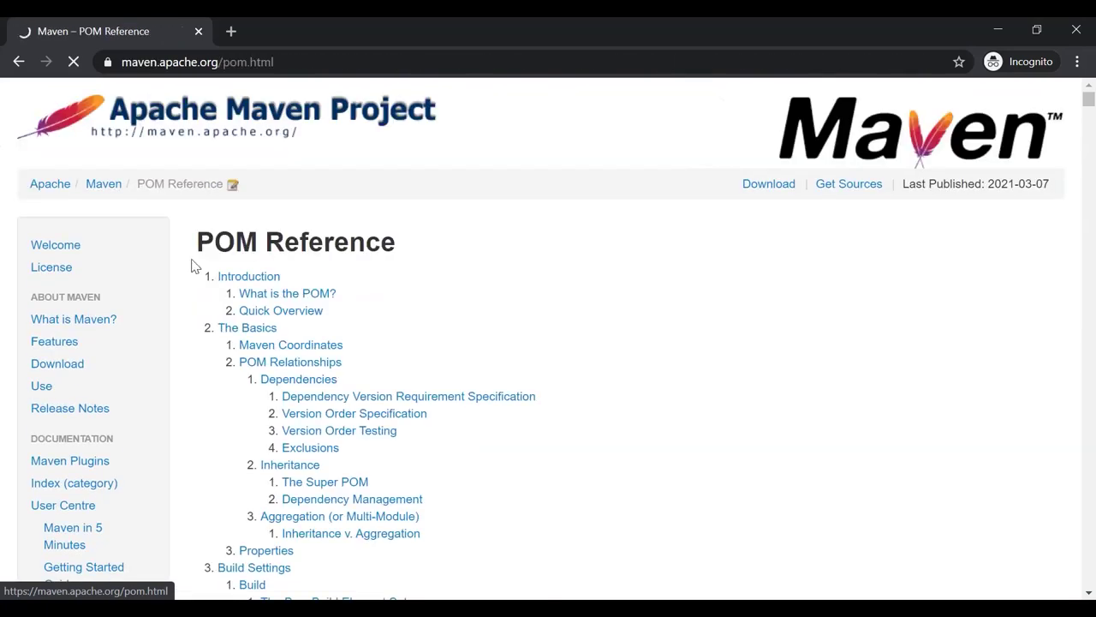
scroll(526, 286, "down", 12)
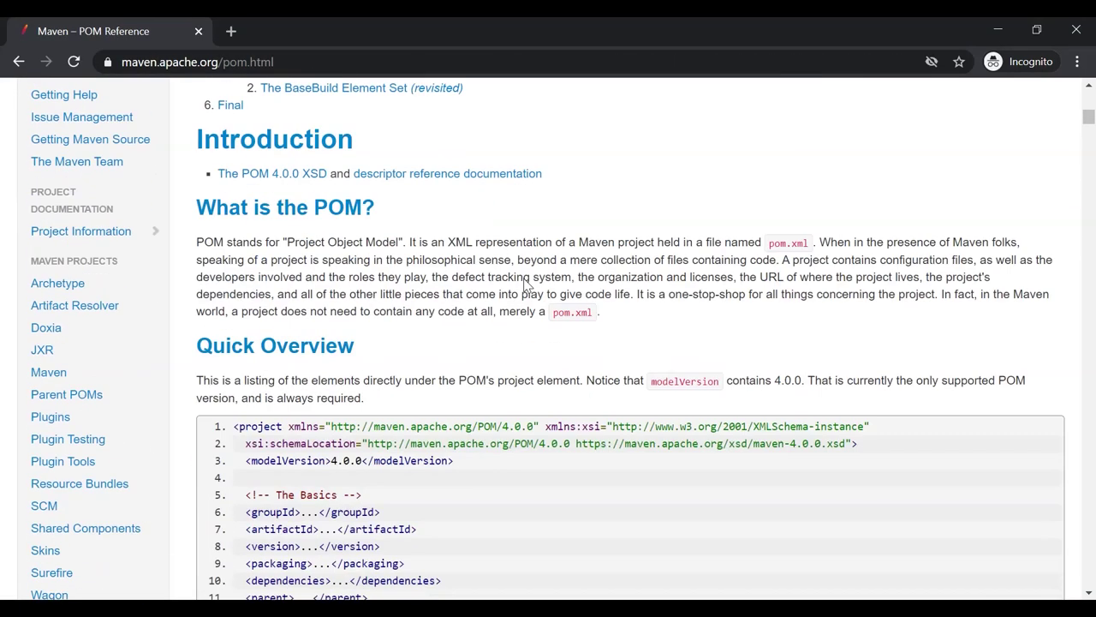
scroll(526, 281, "down", 15)
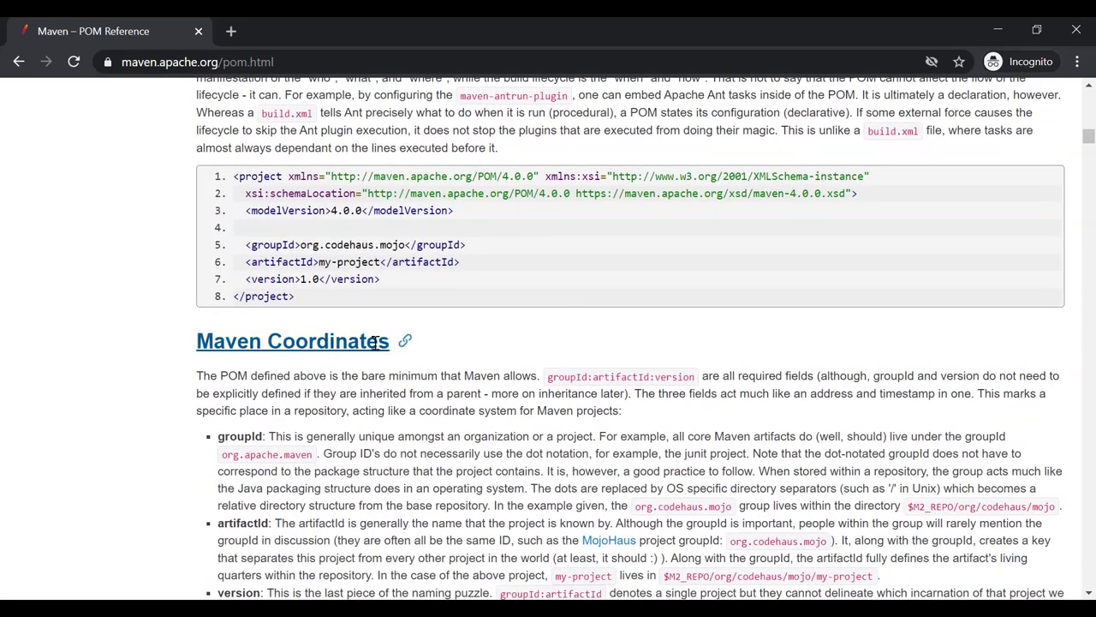
left_click(404, 340)
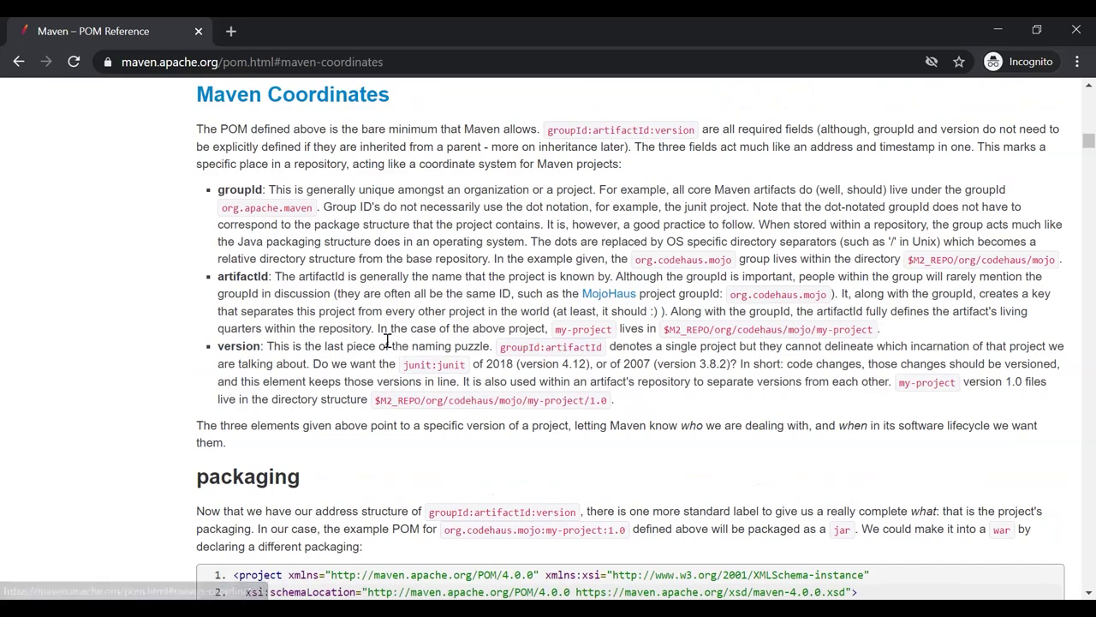
left_click_drag(200, 129, 670, 167)
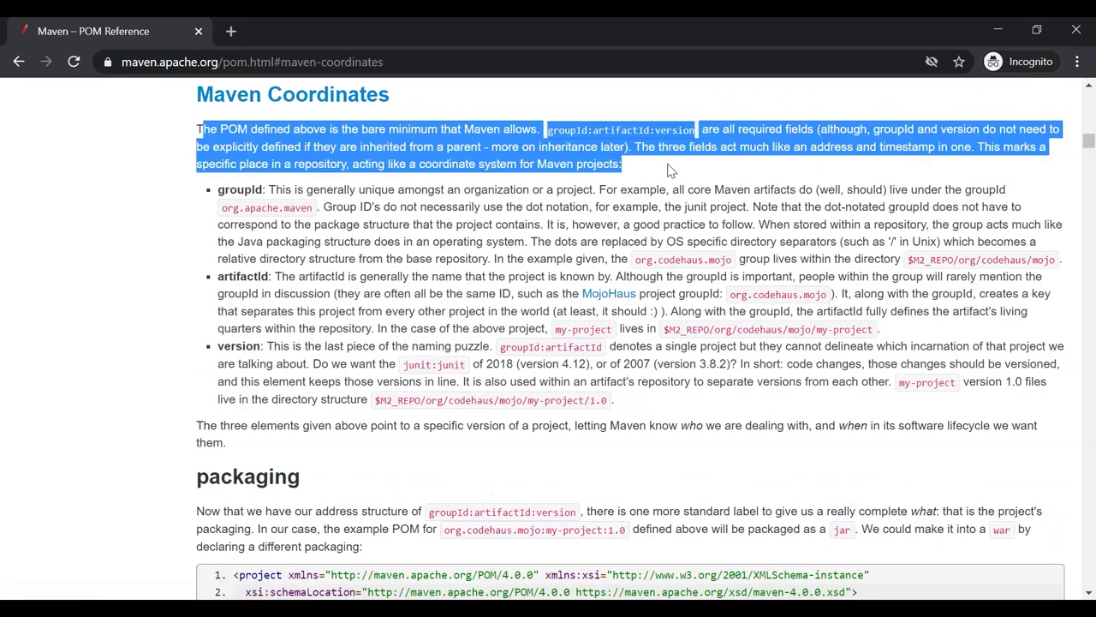
double_click(243, 188)
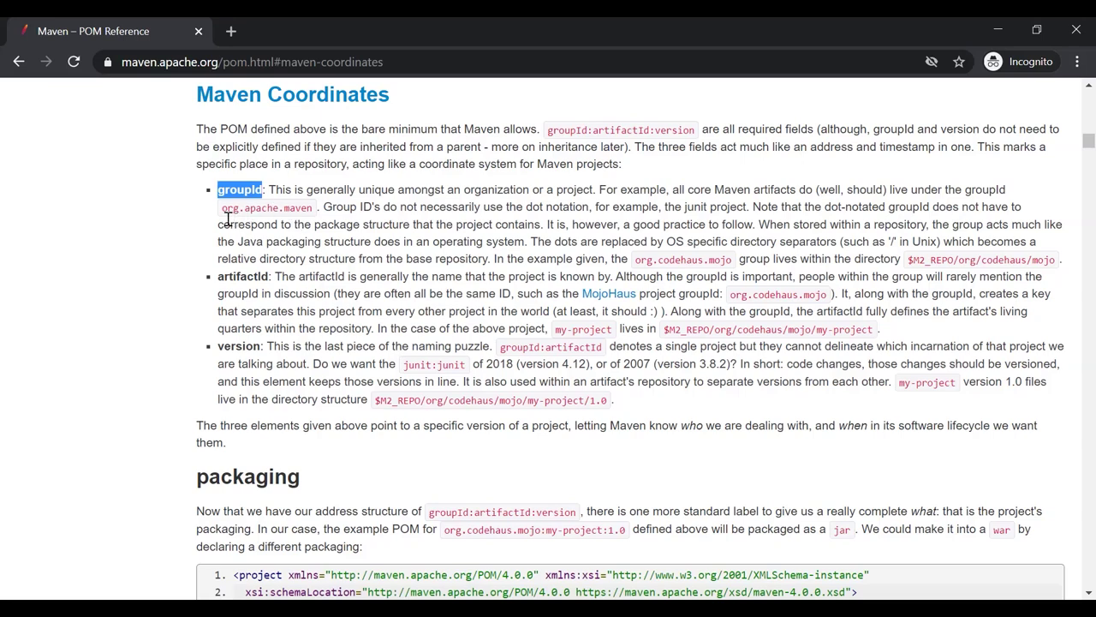
left_click_drag(220, 209, 314, 209)
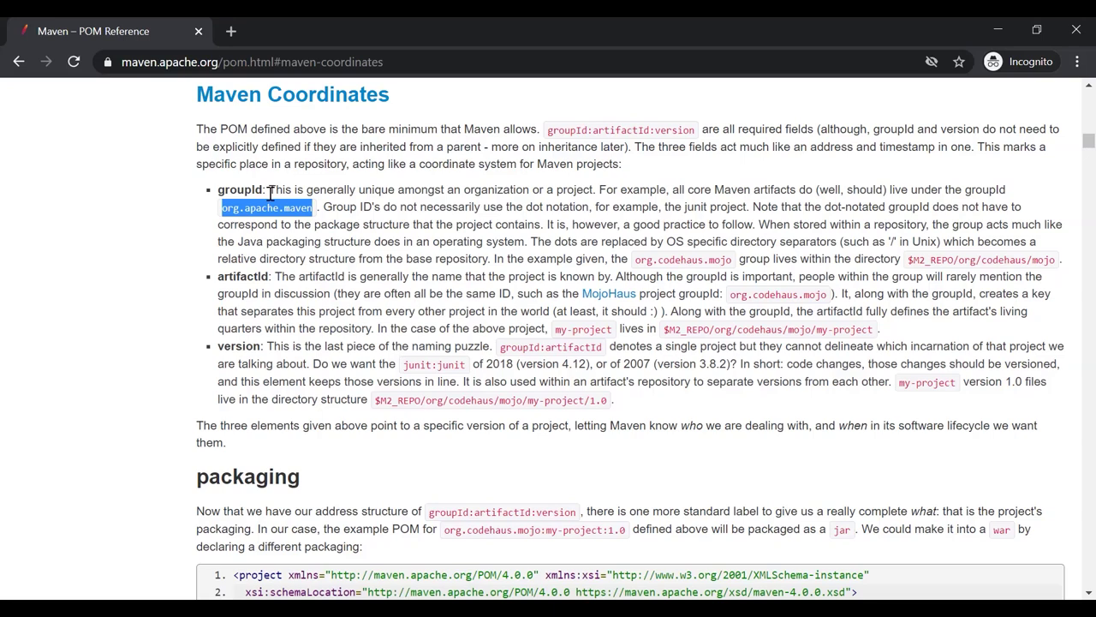
Step: Highlight artifactId and version, scroll to the packaging example, then return to Eclipse's wizard
left_click(251, 275)
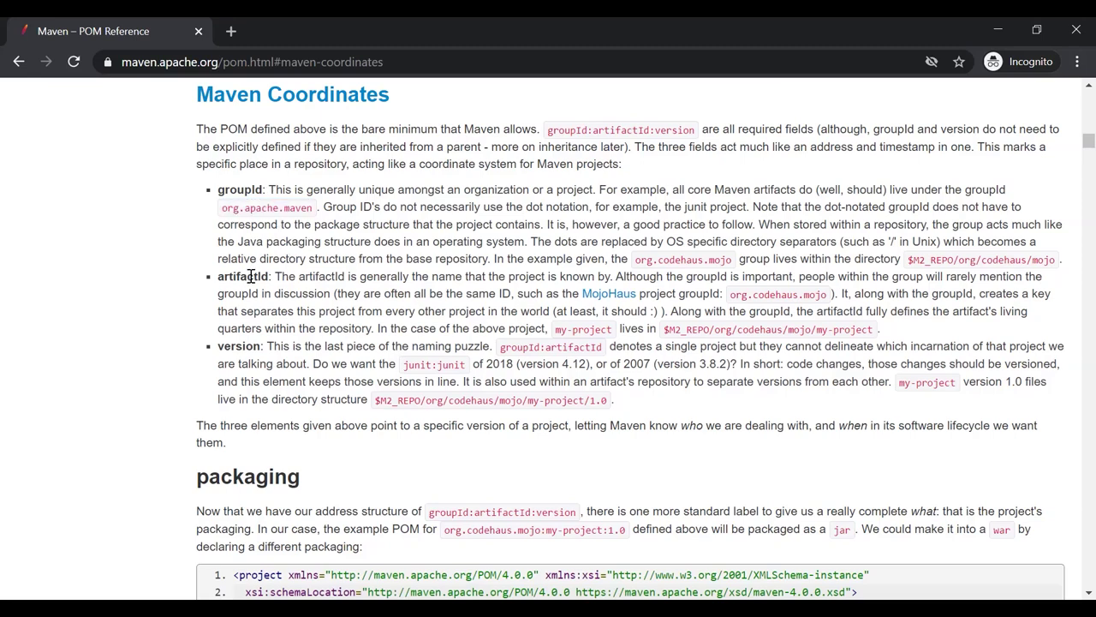
double_click(251, 275)
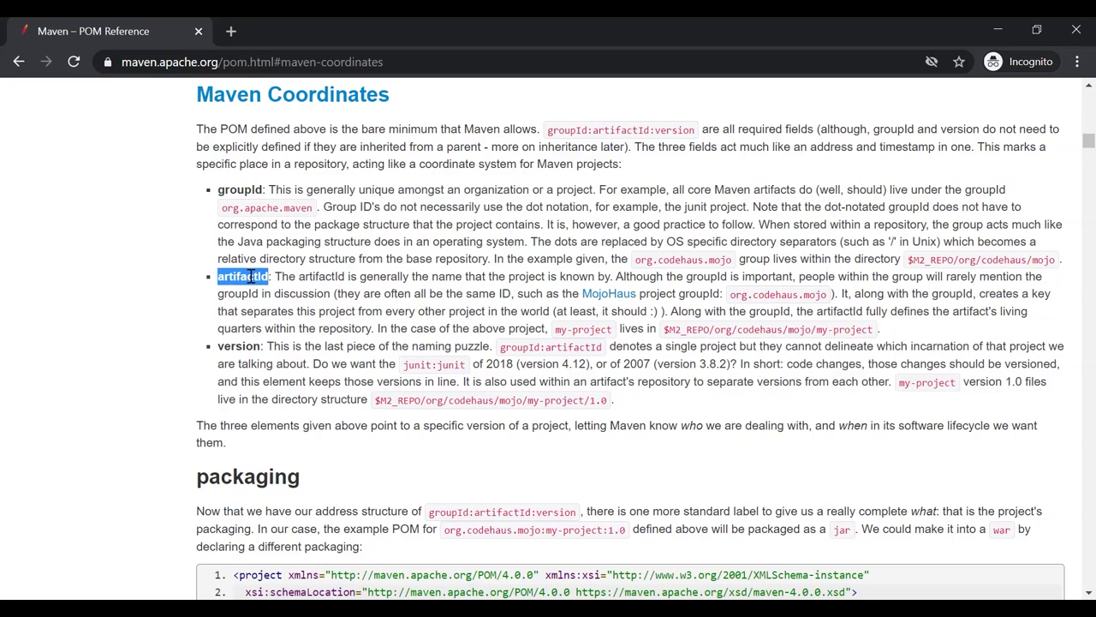
double_click(260, 276)
double_click(246, 345)
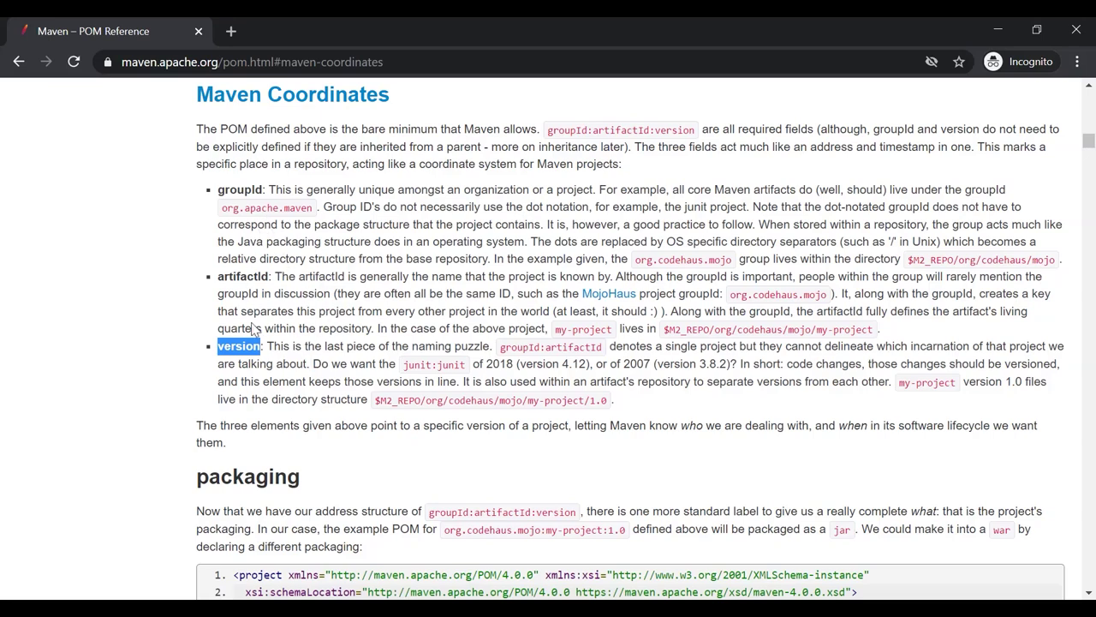
scroll(309, 370, "down", 1)
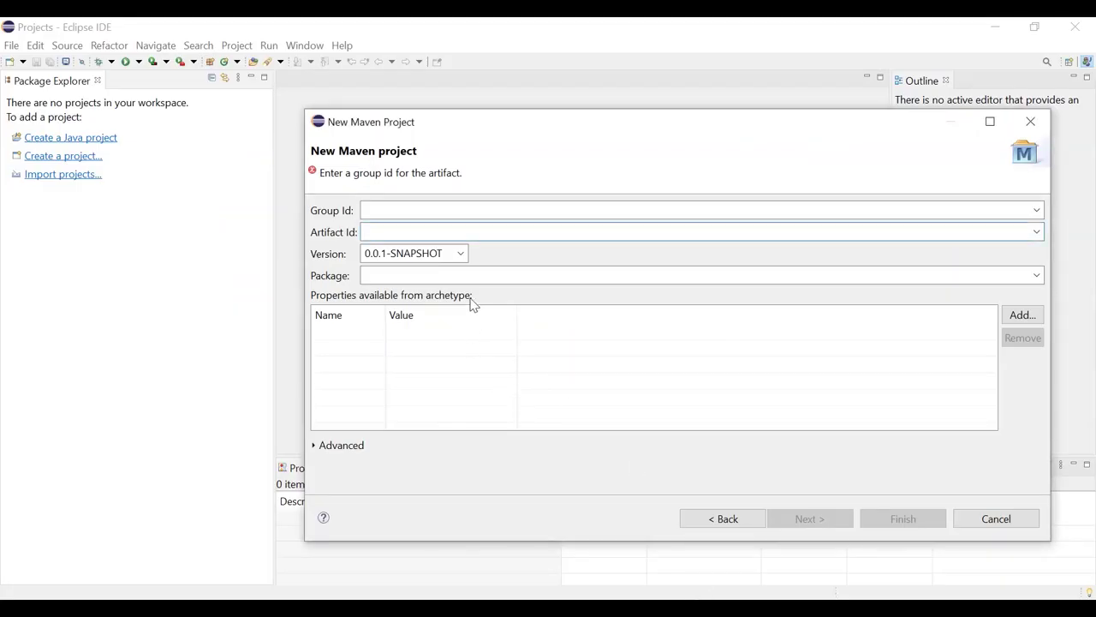
left_click(465, 212)
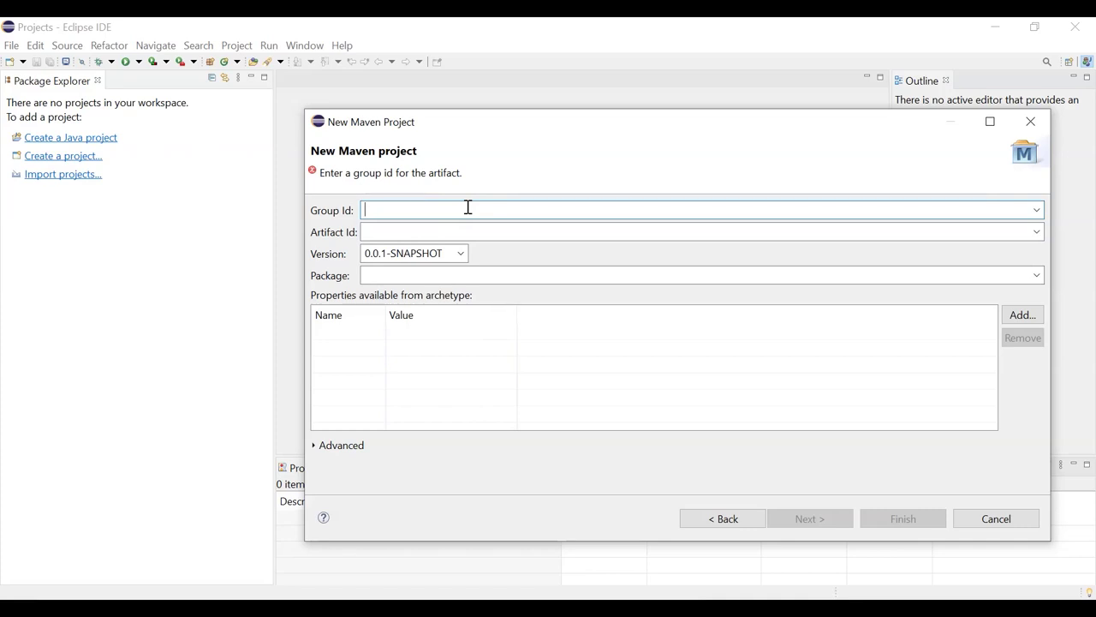
Step: Enter Group Id com.democompany and Artifact Id first-demo-project, fixing a misspelled artifact id
type("com.democompany")
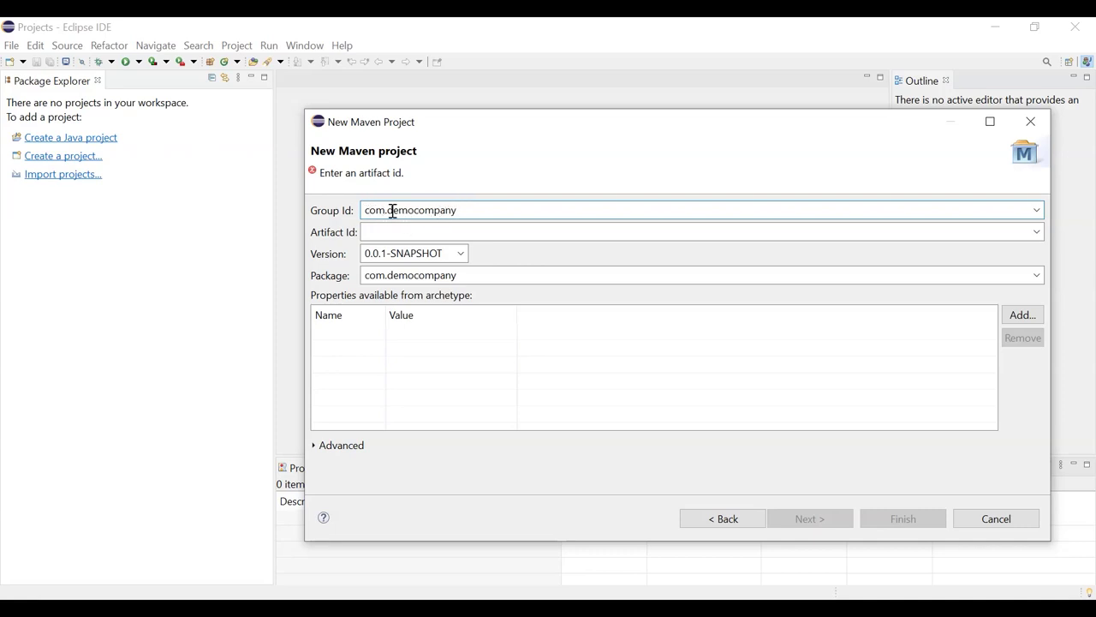
left_click(386, 237)
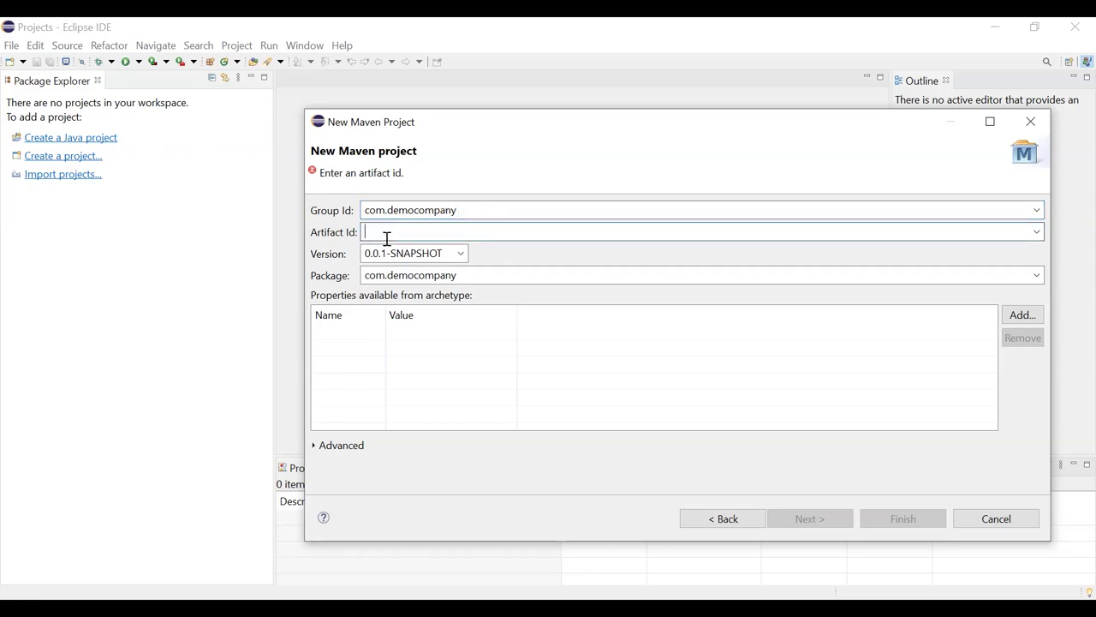
type("demoproject")
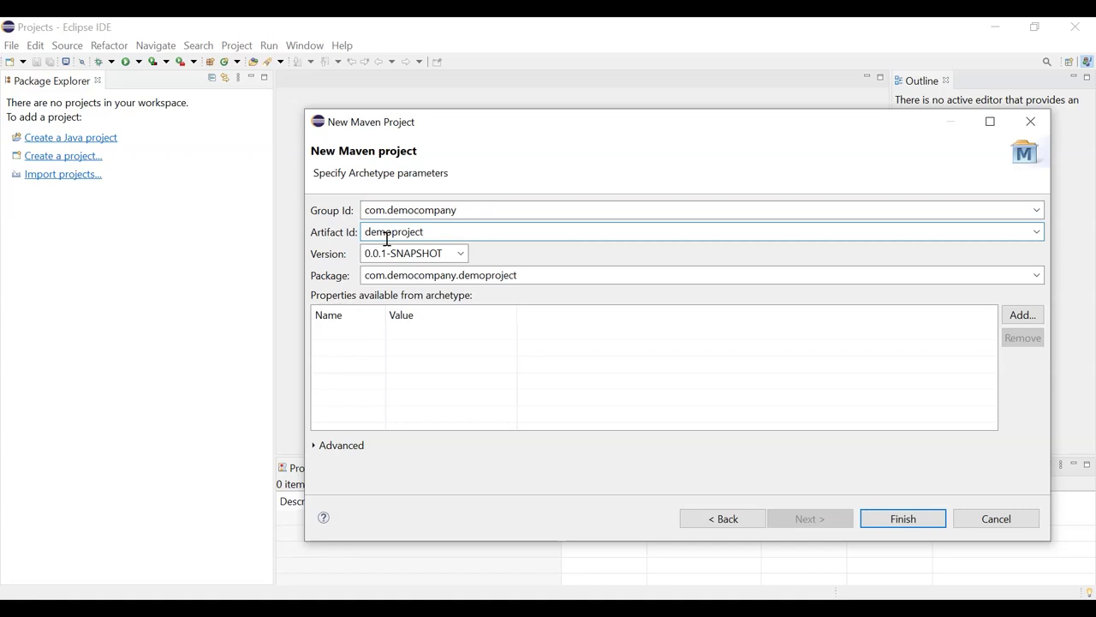
key("BackSpace")
key("BackSpace")
key("BackSpace")
key("BackSpace")
key("BackSpace")
key("BackSpace")
key("BackSpace")
key("BackSpace")
key("BackSpace")
key("BackSpace")
type("first-demo")
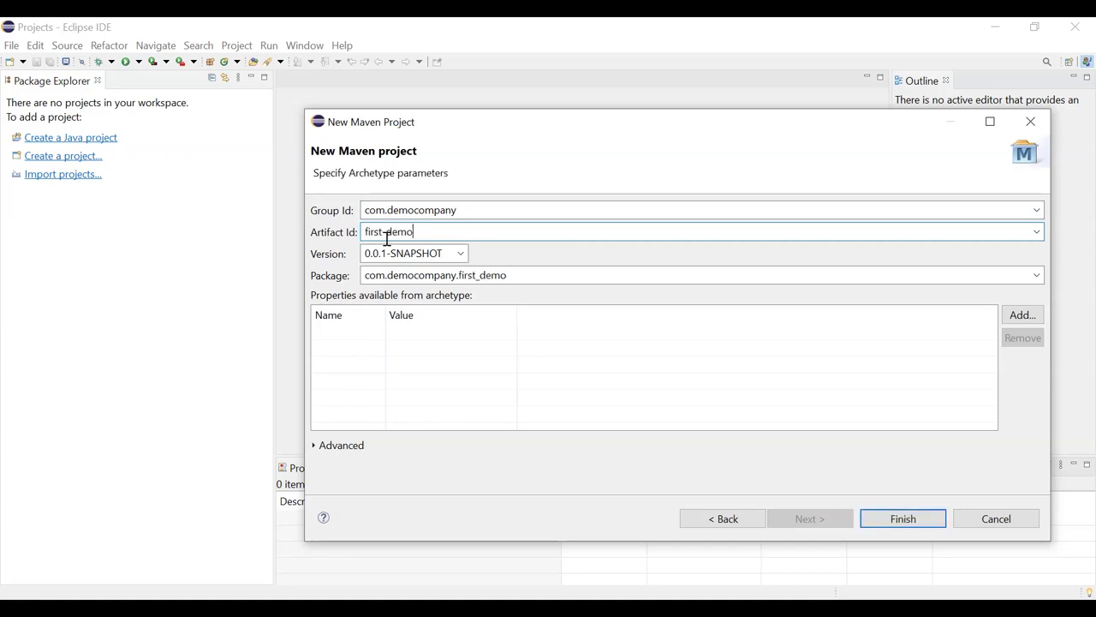
type("-project")
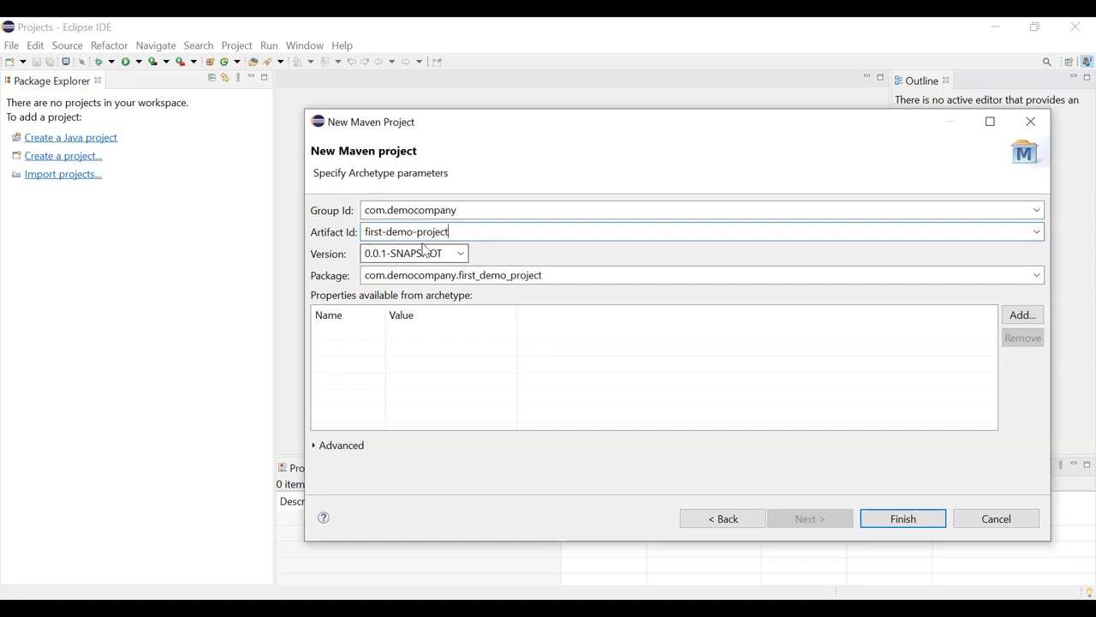
left_click(454, 211)
double_click(462, 214)
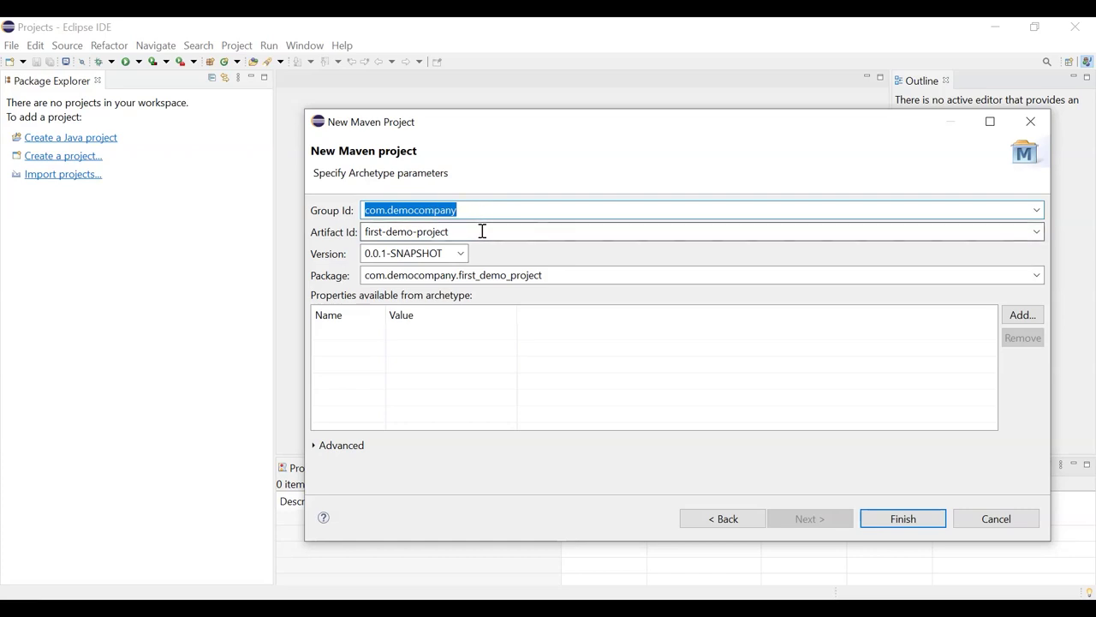
double_click(483, 231)
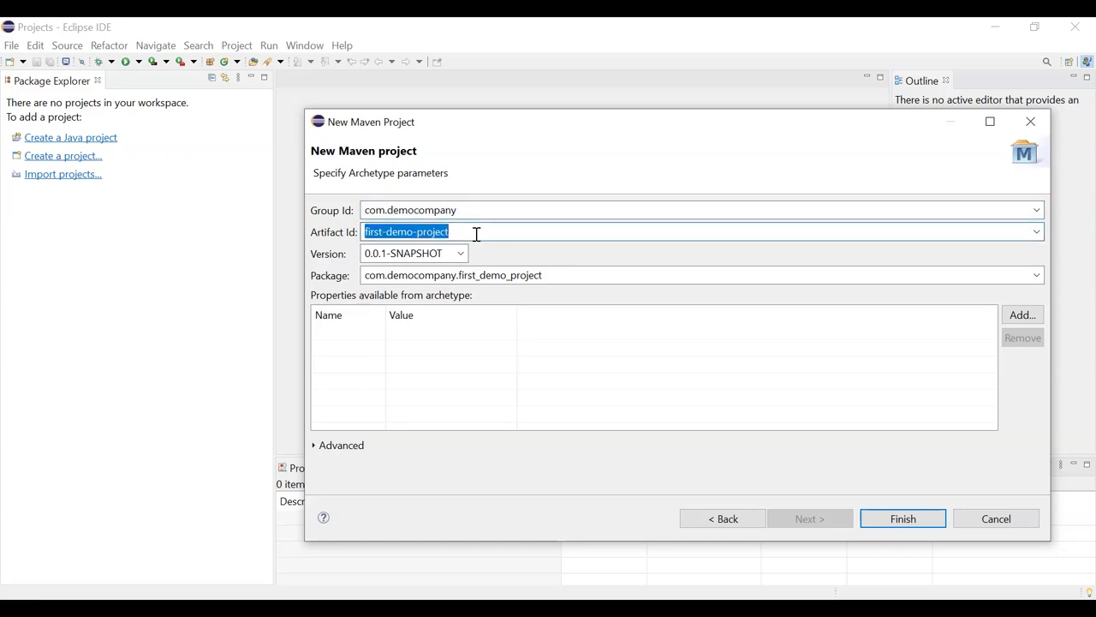
left_click(477, 234)
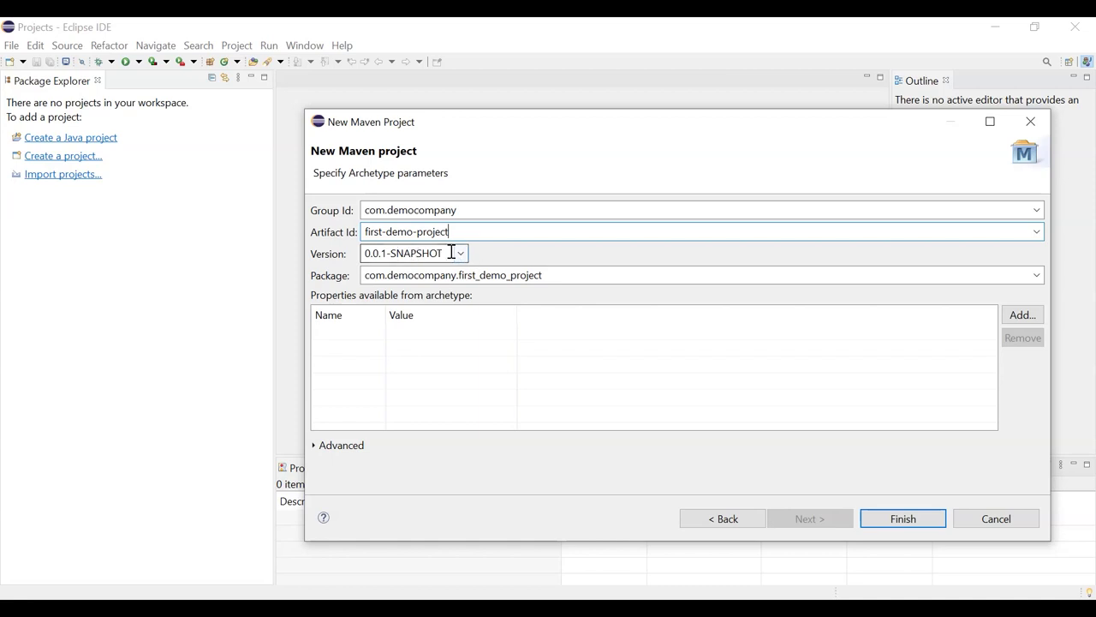
Step: Restore the version to 0.0.1-SNAPSHOT and select the generated package name
left_click(452, 252)
left_click(449, 252)
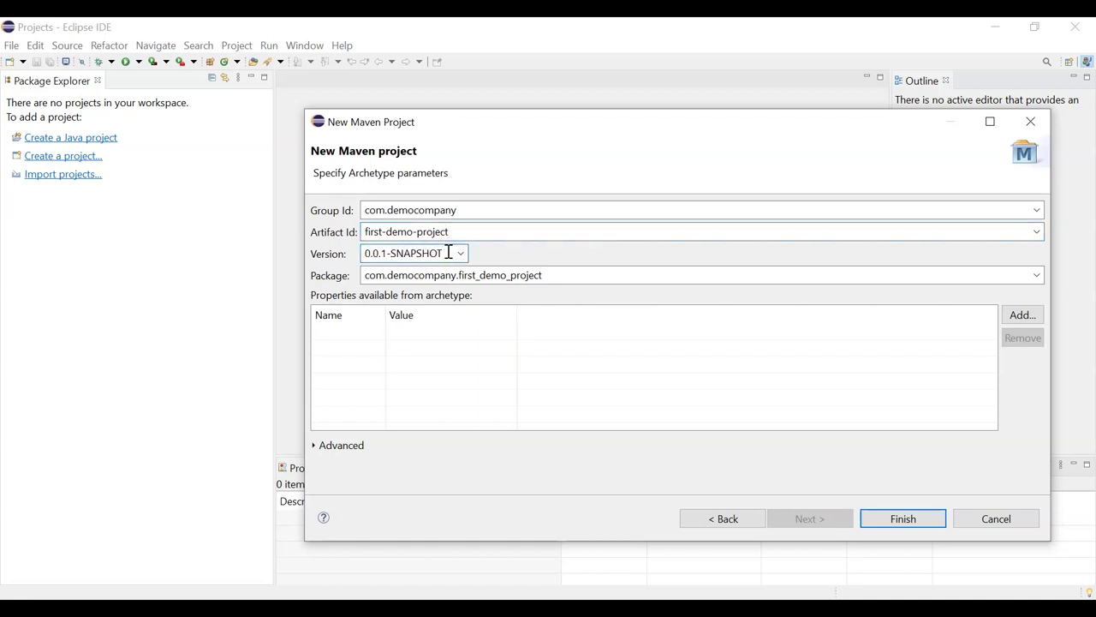
key("BackSpace")
key("BackSpace")
key("BackSpace")
key("BackSpace")
key("BackSpace")
key("BackSpace")
key("BackSpace")
left_click(460, 252)
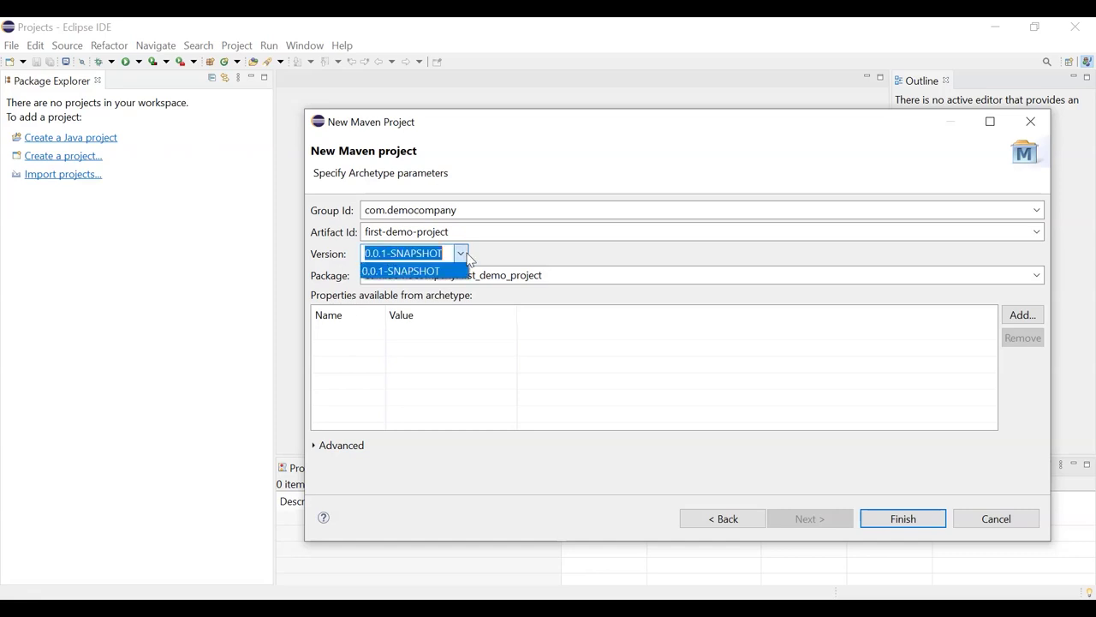
left_click(453, 269)
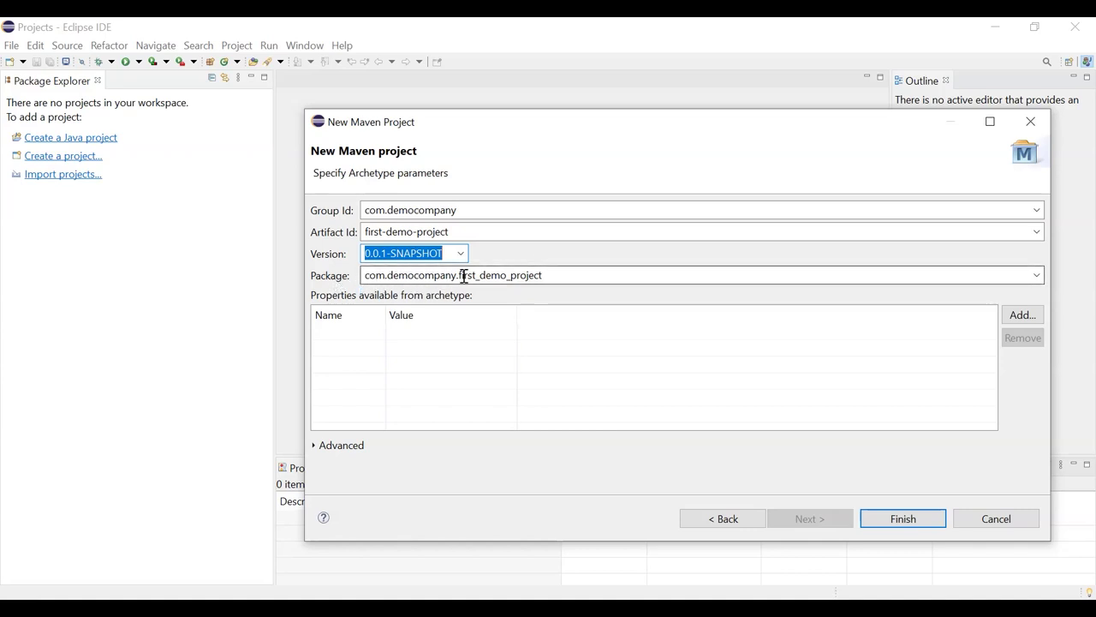
triple_click(531, 275)
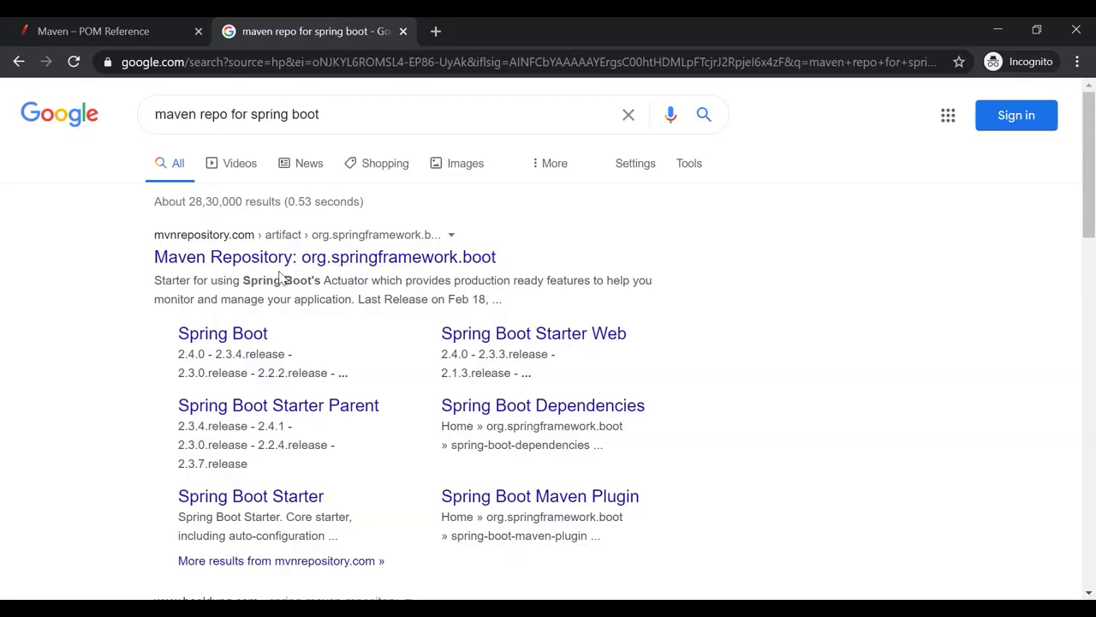
Step: Open the org.springframework.boot result and browse its artifacts, highlighting the SpringFramework Boot group name
left_click(339, 264)
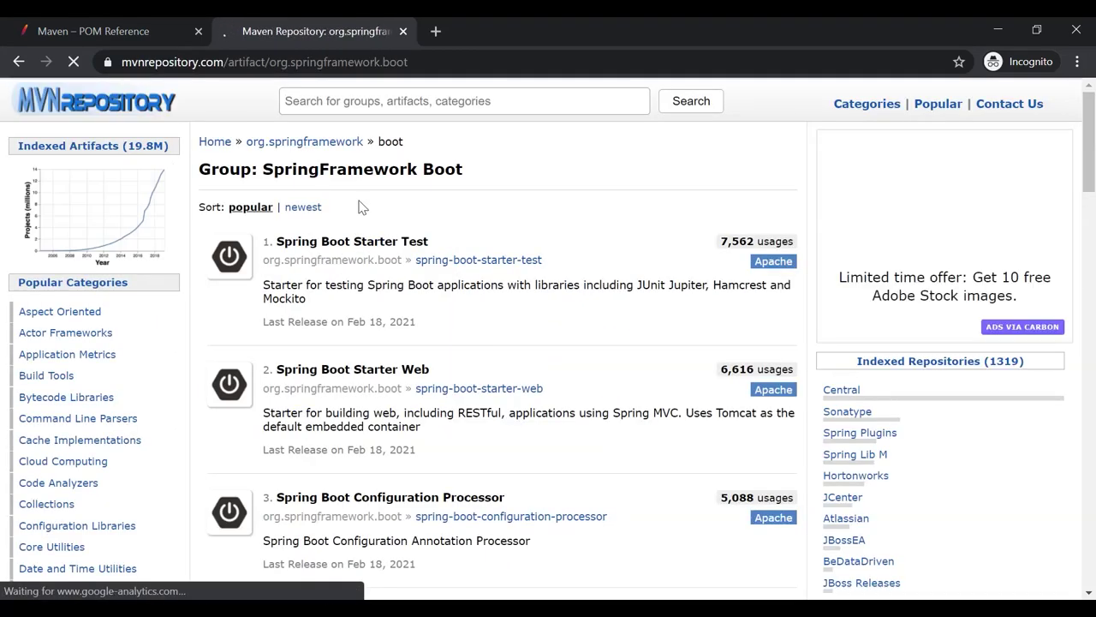
scroll(509, 297, "down", 3)
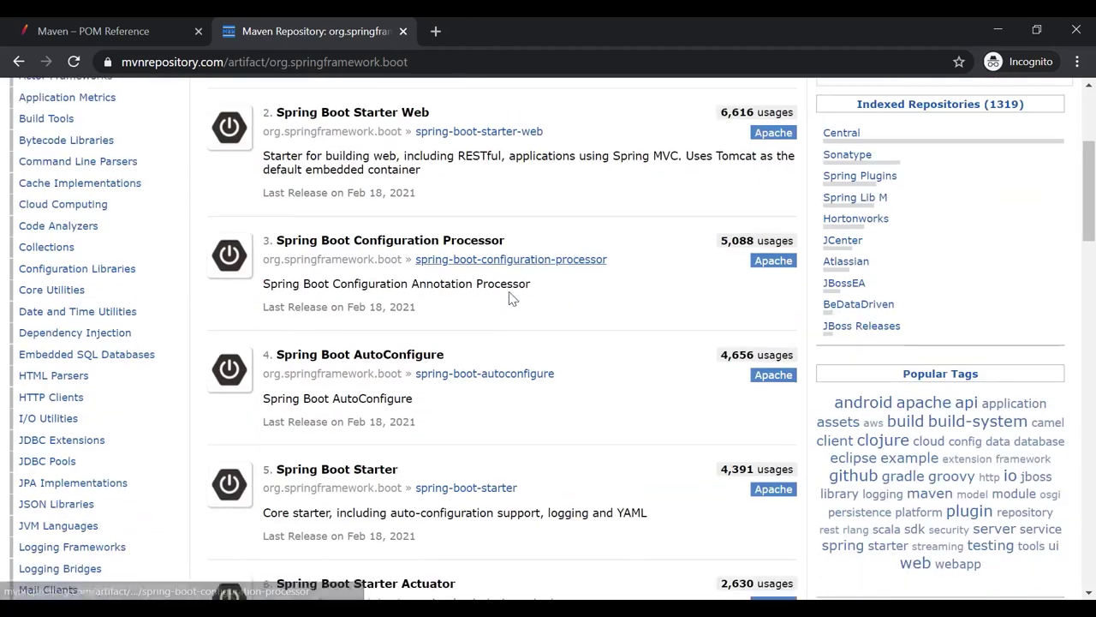
scroll(509, 297, "down", 2)
scroll(509, 297, "down", 3)
scroll(509, 297, "up", 6)
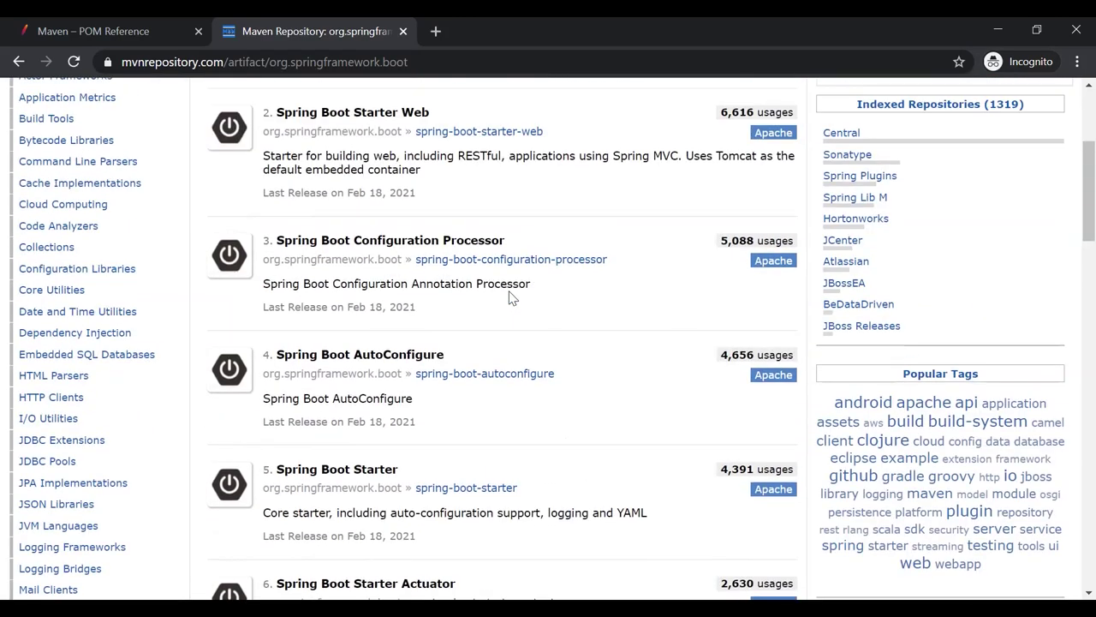
scroll(509, 297, "up", 1)
scroll(512, 298, "up", 1)
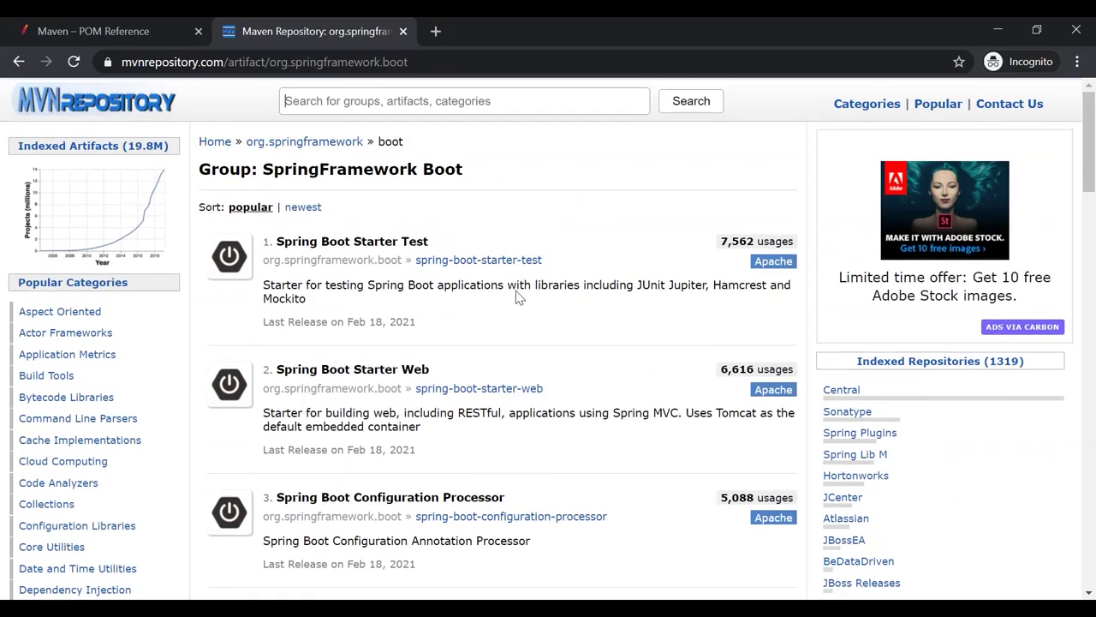
scroll(462, 336, "down", 3)
scroll(317, 276, "up", 3)
left_click_drag(262, 171, 470, 174)
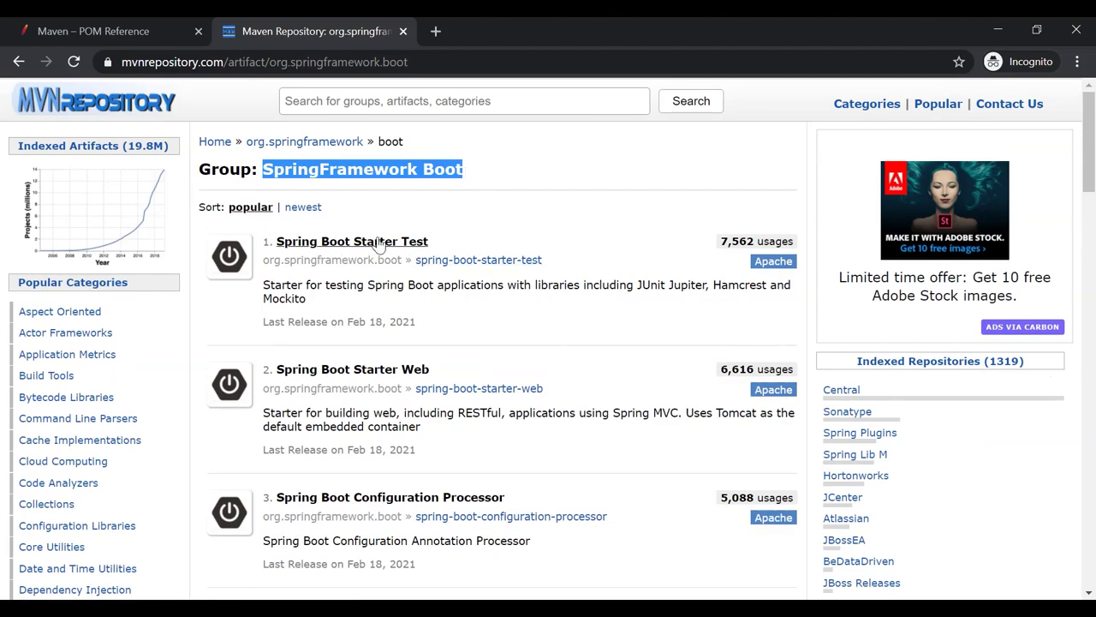
scroll(514, 274, "down", 5)
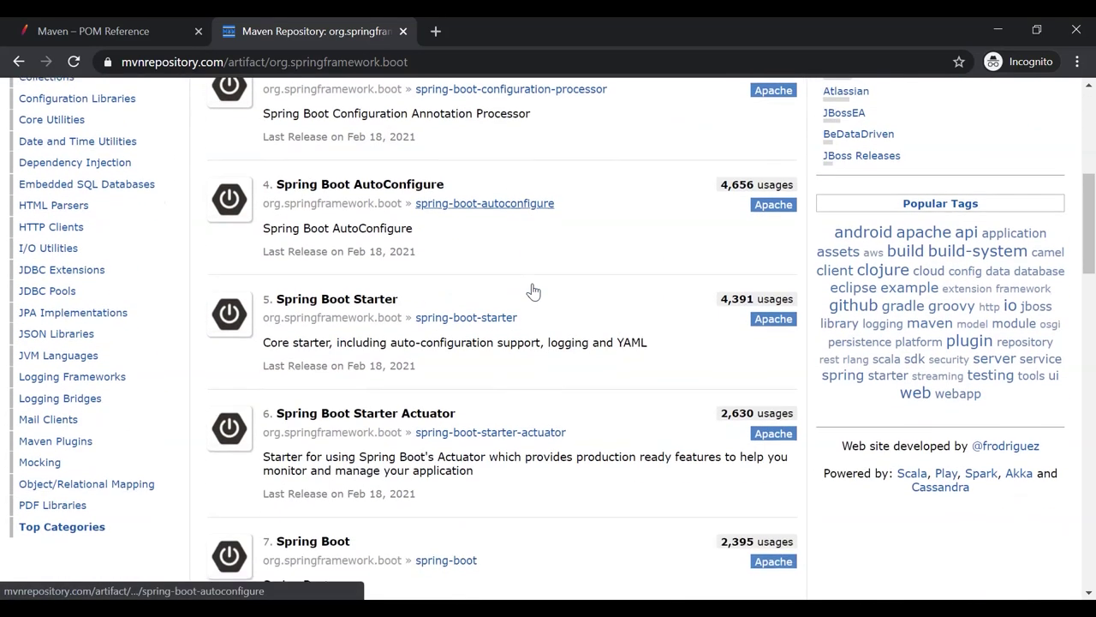
scroll(533, 293, "up", 5)
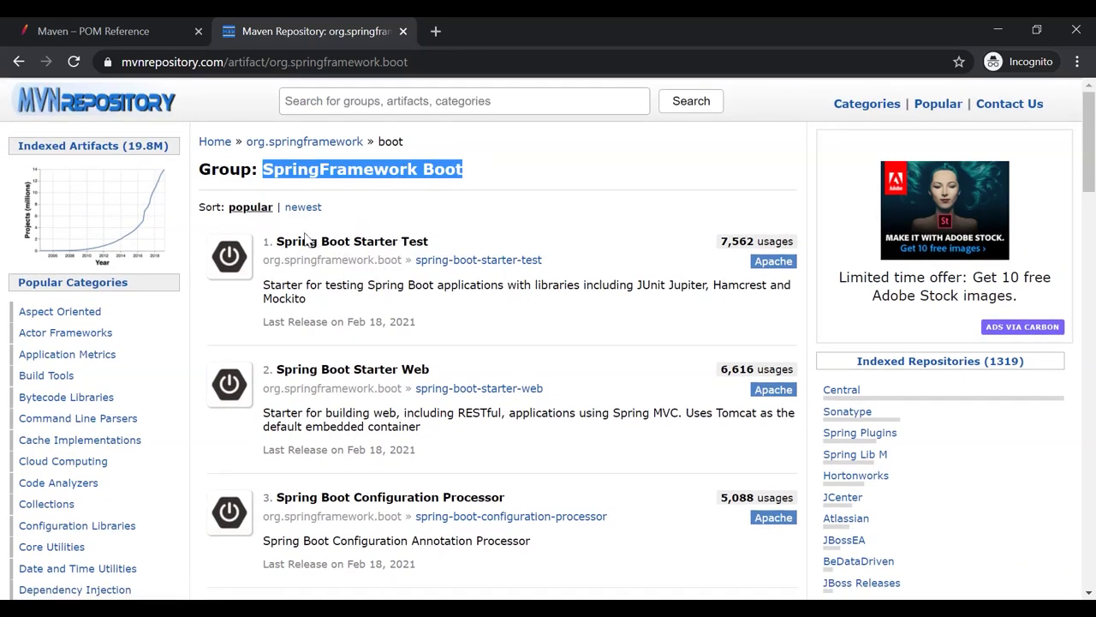
Step: Copy the spring-boot-starter-test 2.4.3 Maven snippet, then go back to its version list
left_click(387, 247)
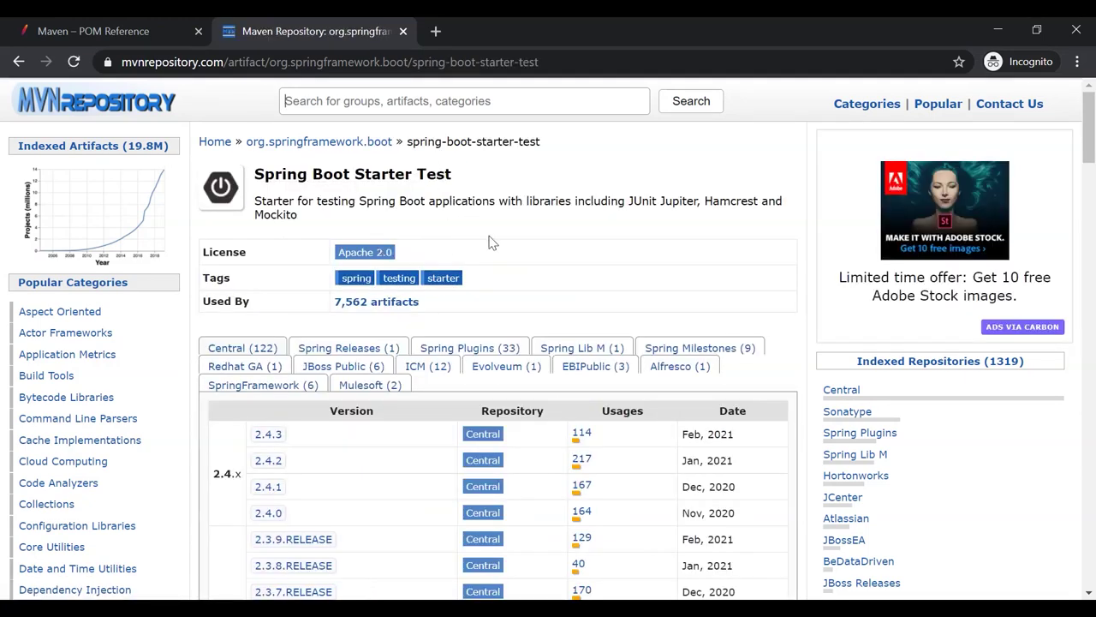
scroll(418, 458, "down", 2)
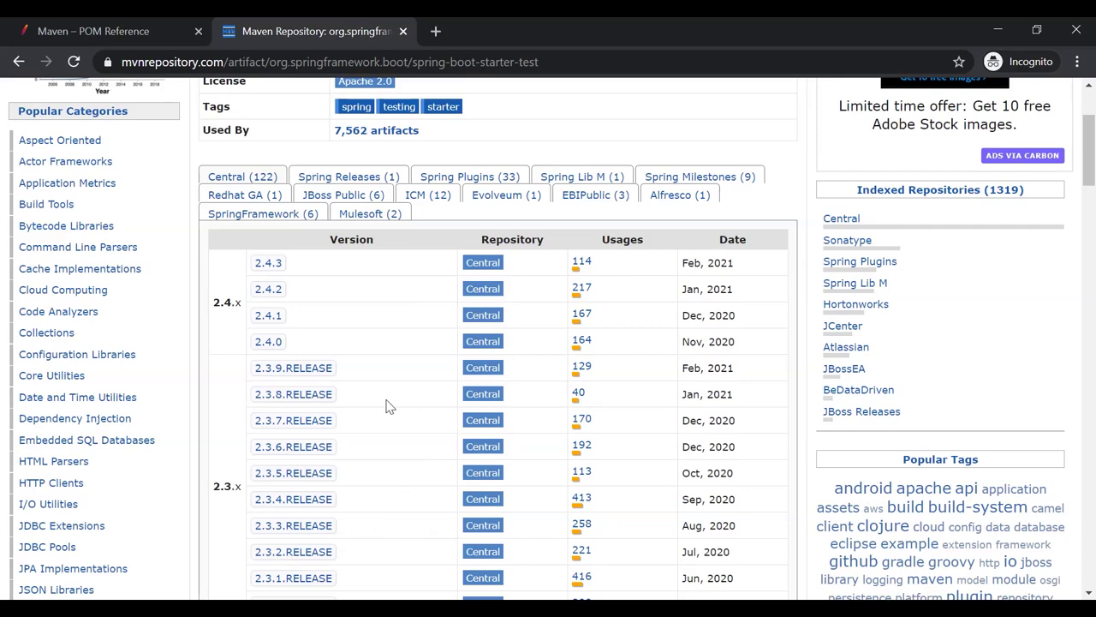
scroll(359, 347, "up", 1)
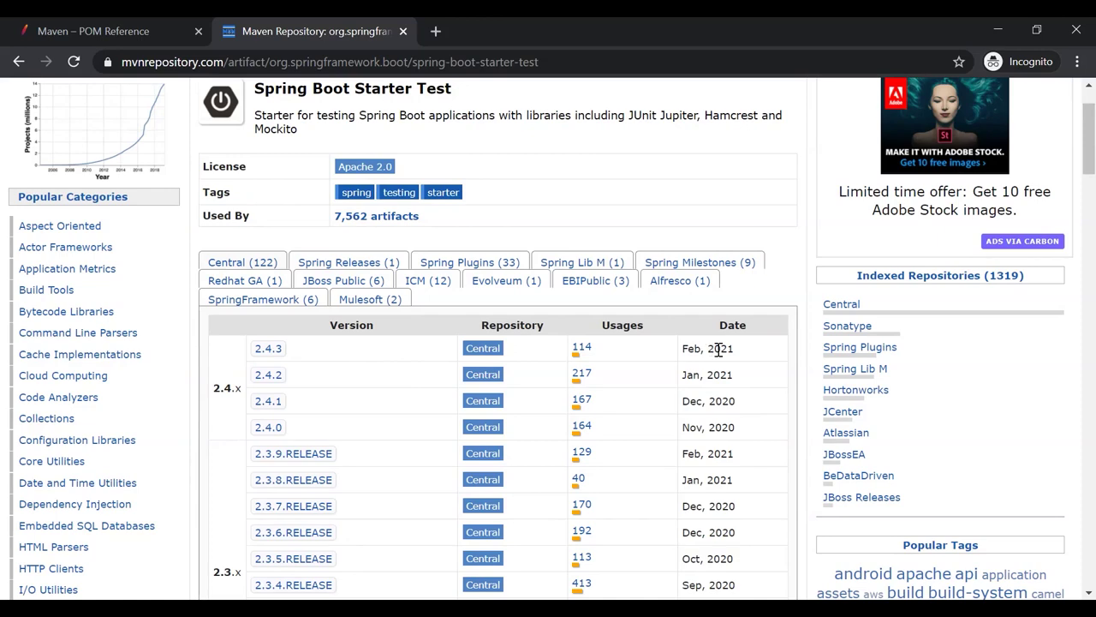
left_click(269, 351)
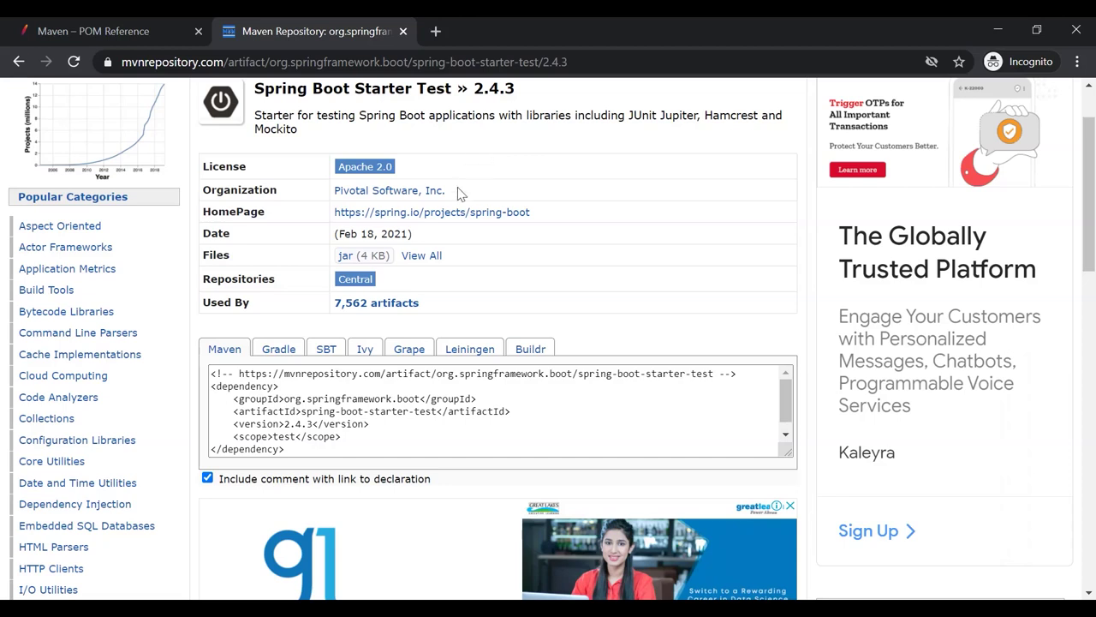
left_click(289, 399)
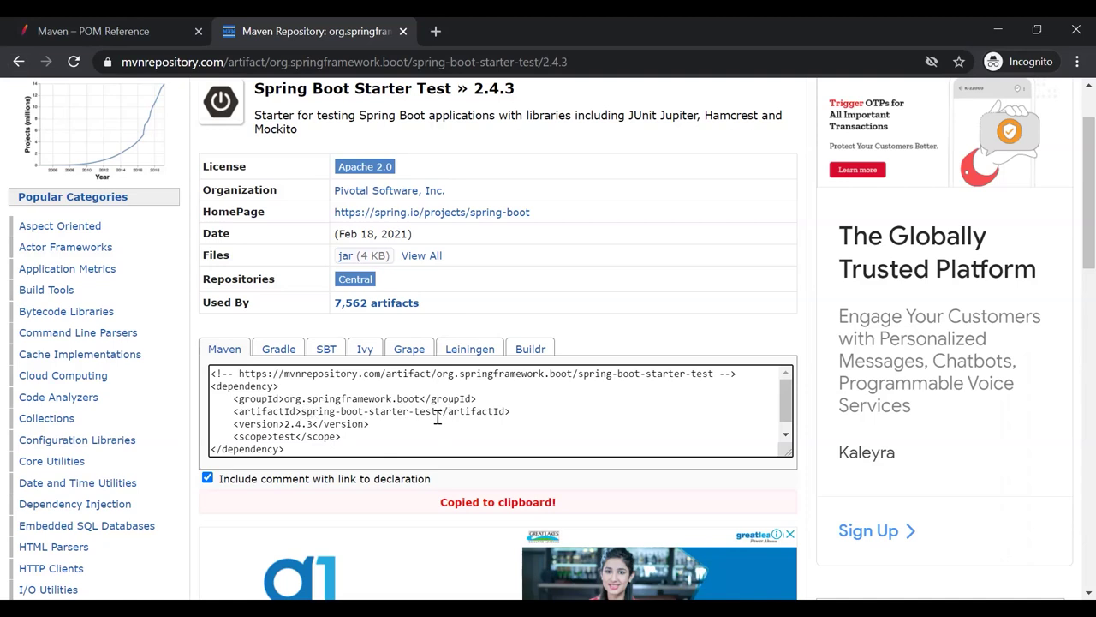
left_click(19, 62)
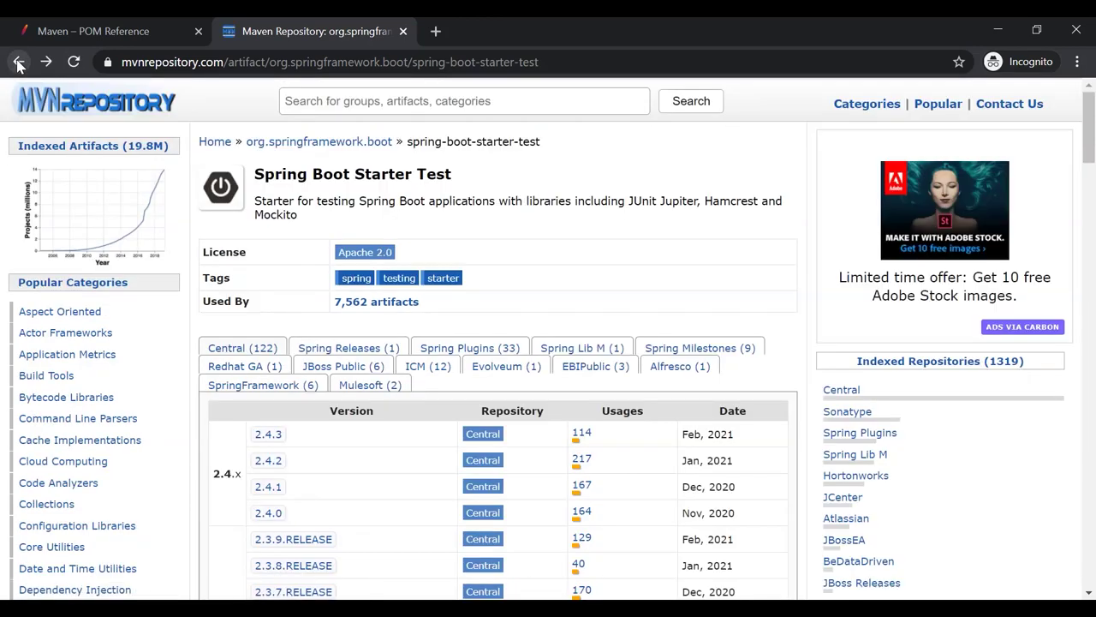
Step: Go back to the group list and copy the spring-boot-autoconfigure 2.4.3 Maven dependency snippet
left_click(19, 62)
scroll(389, 298, "down", 3)
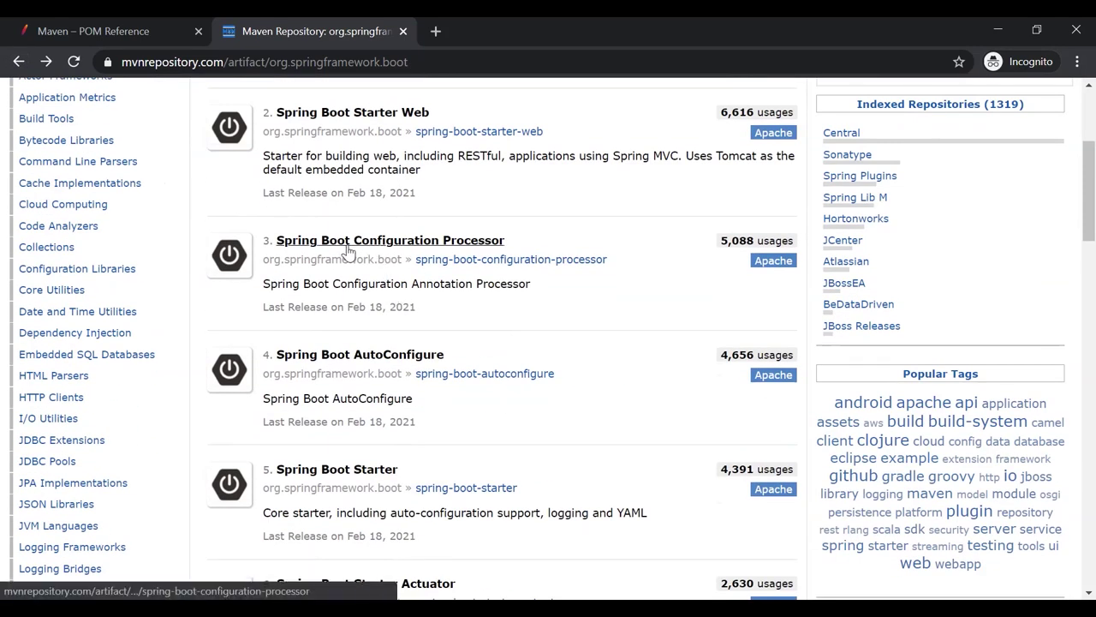
left_click(393, 361)
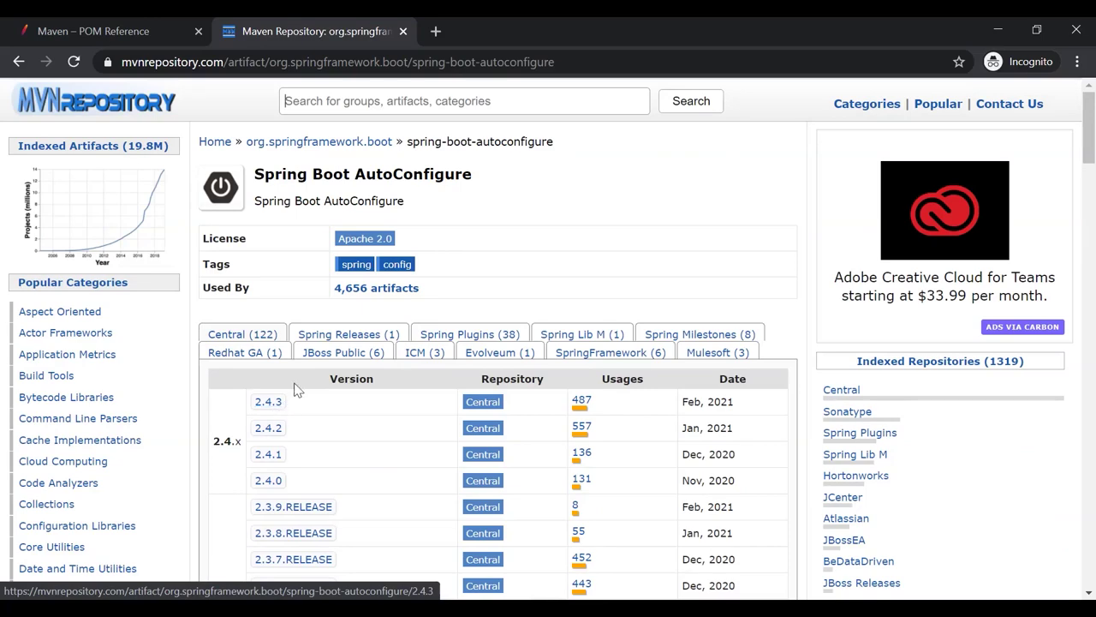
left_click(269, 411)
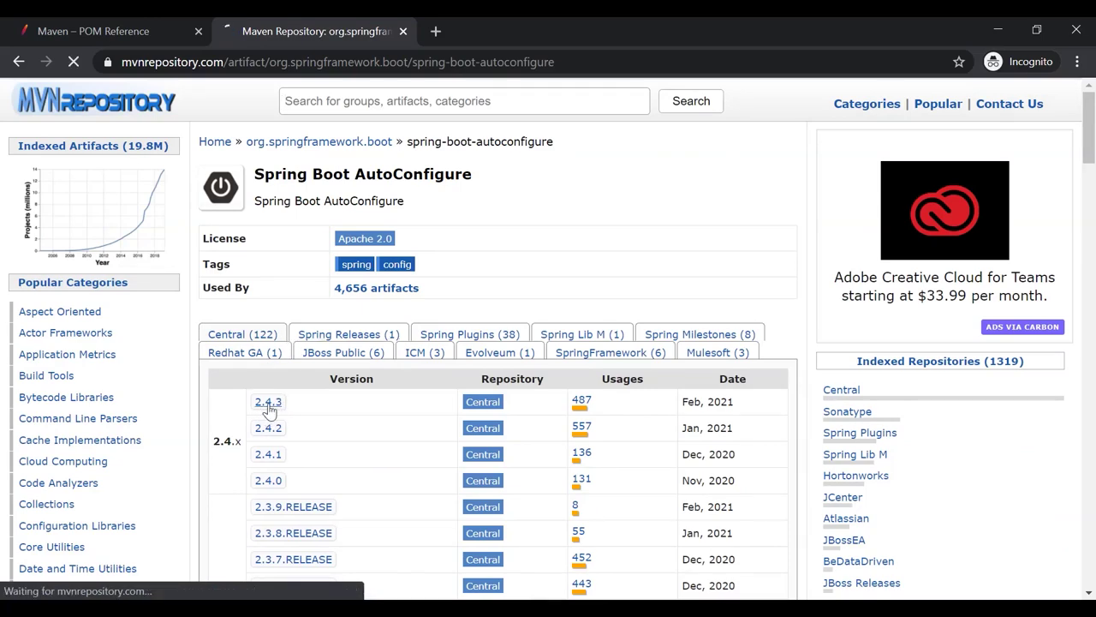
scroll(279, 300, "down", 2)
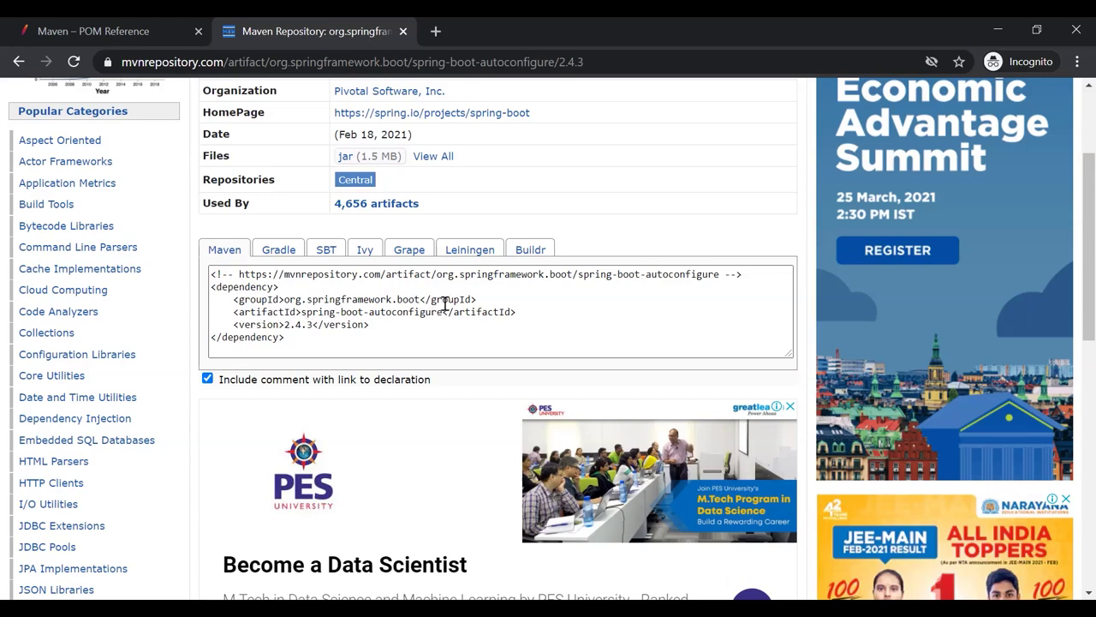
left_click(351, 323)
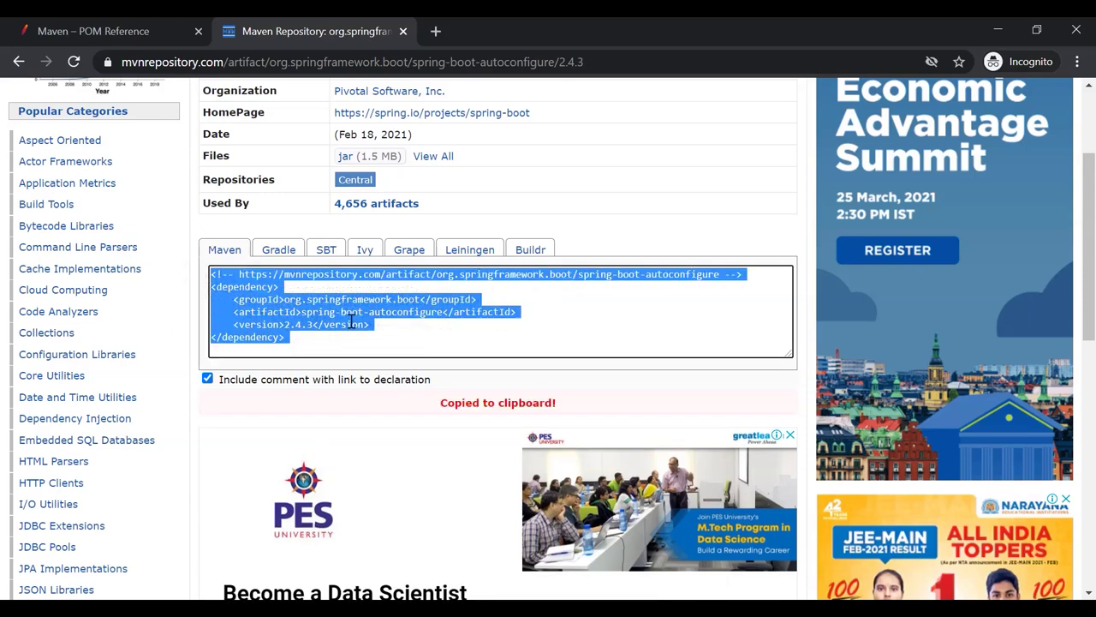
left_click_drag(375, 328, 224, 300)
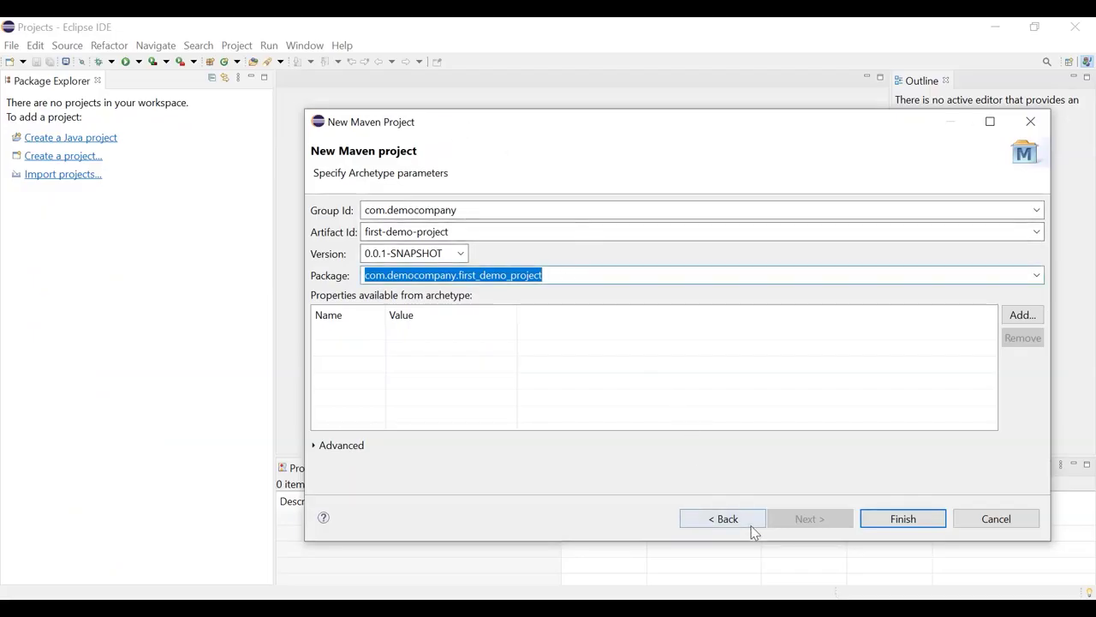
Step: Choose maven-archetype-quickstart and finish the wizard with group com.democompany and artifact first-demo-project
left_click(732, 519)
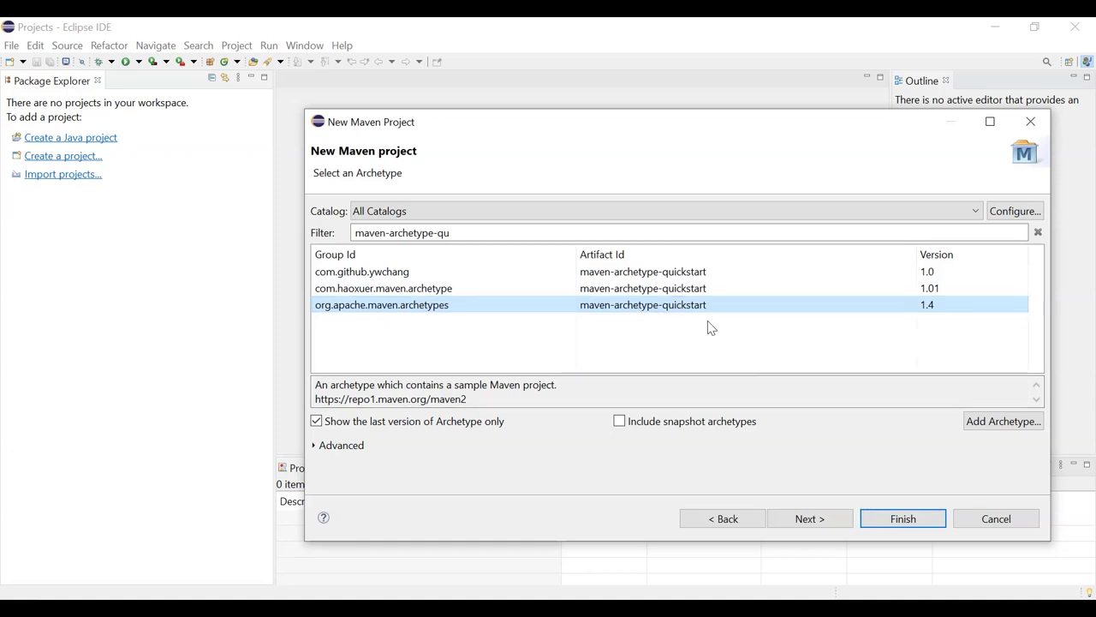
left_click(810, 518)
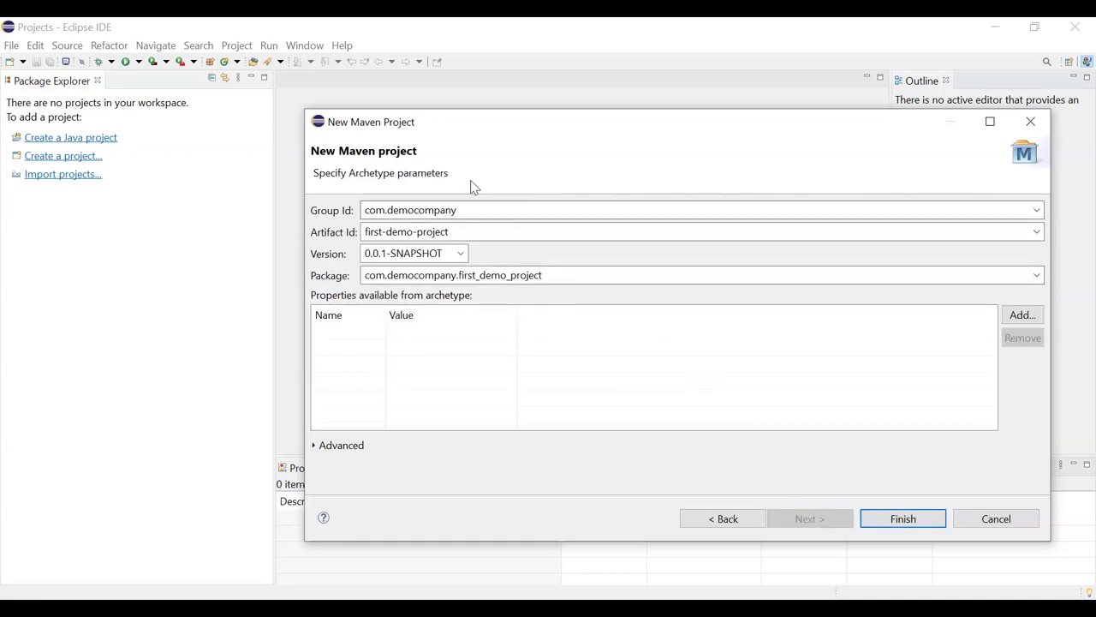
left_click(410, 232)
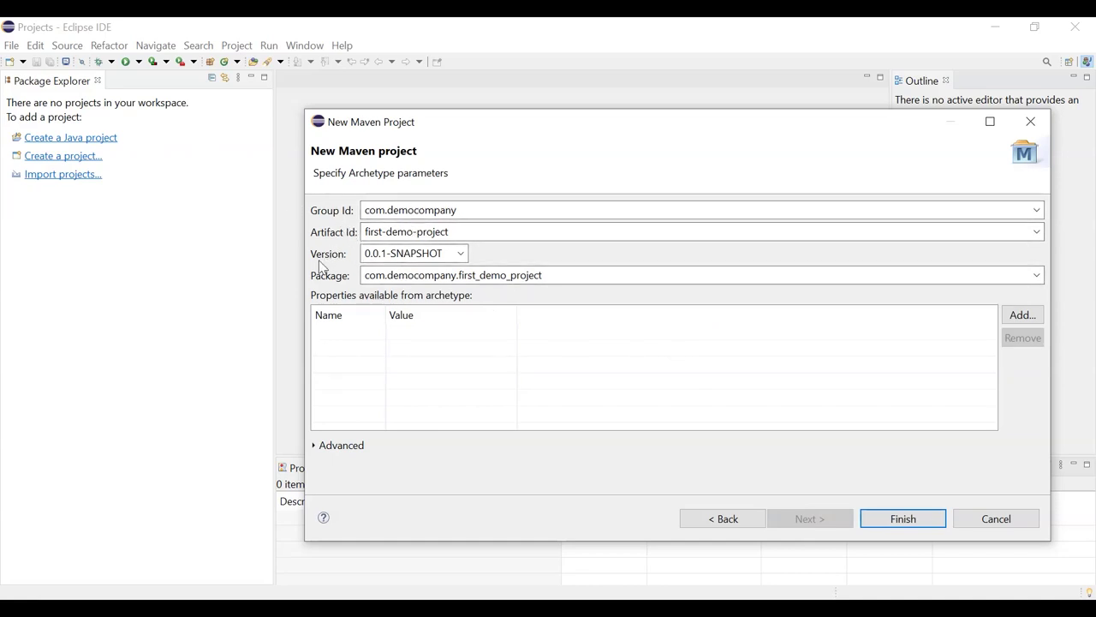
left_click(909, 520)
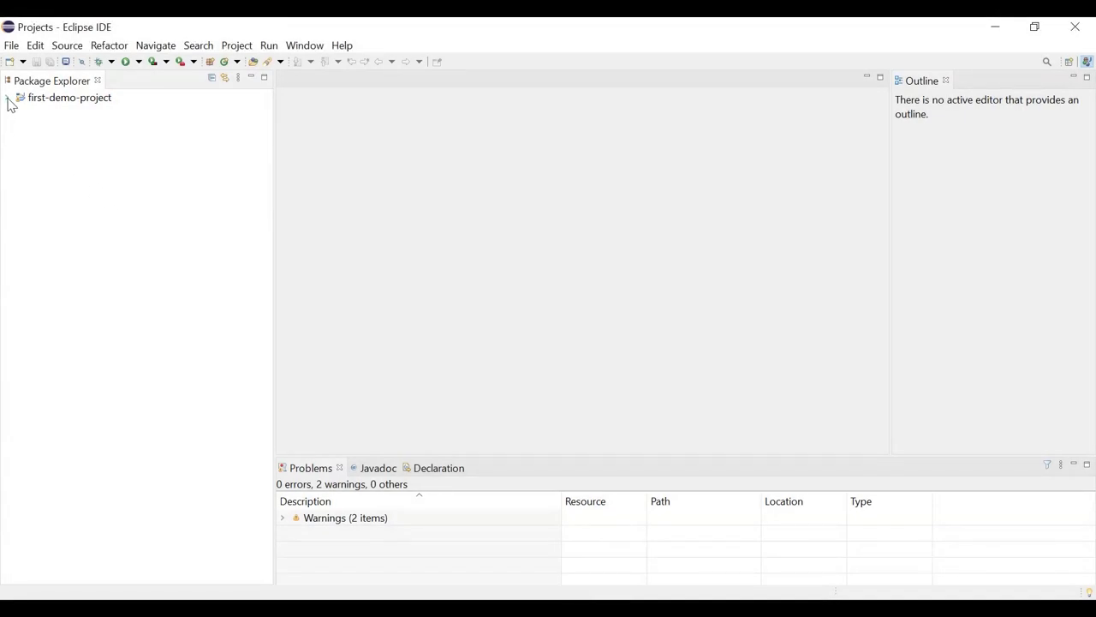
Step: Expand first-demo-project, noting src/test/java and pom.xml, then reveal App.java in com.democompany.first_demo_project
left_click(9, 99)
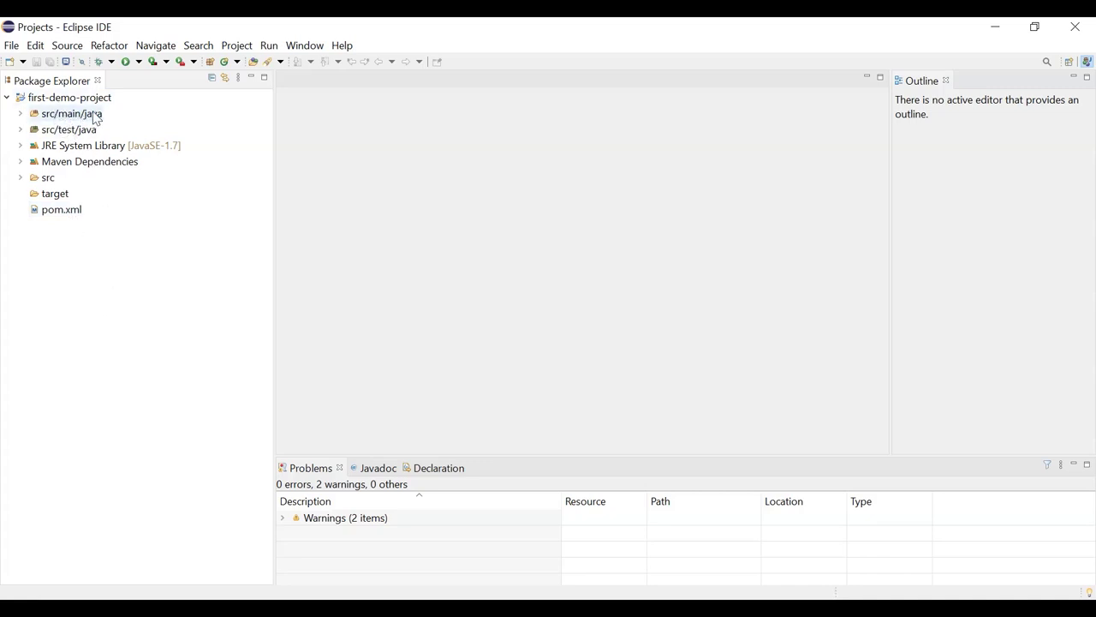
left_click(86, 128)
left_click(63, 211)
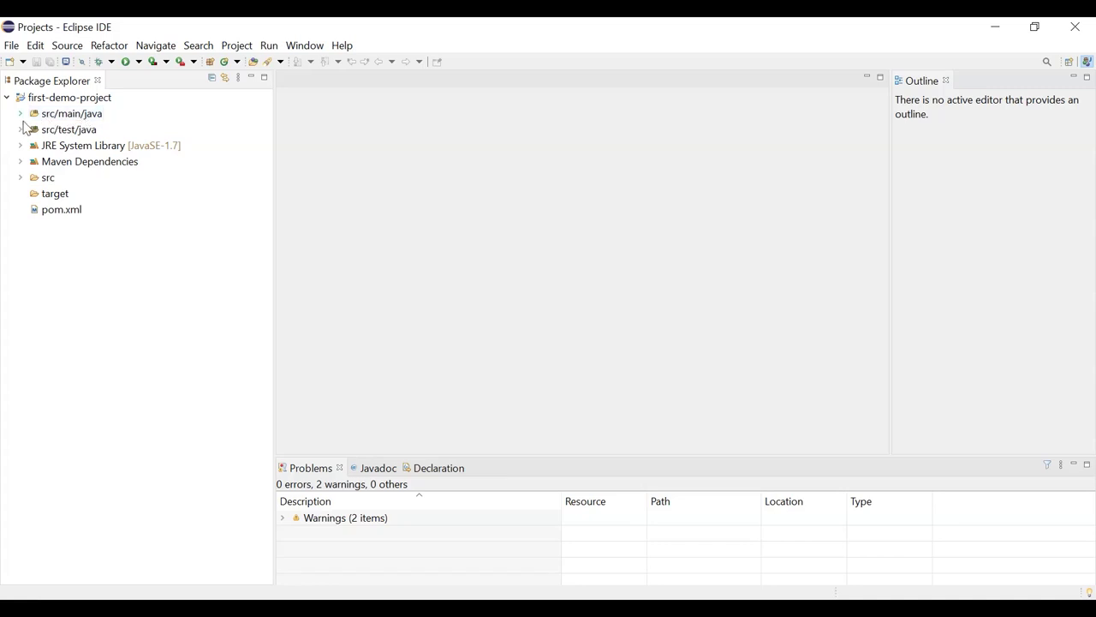
left_click(21, 114)
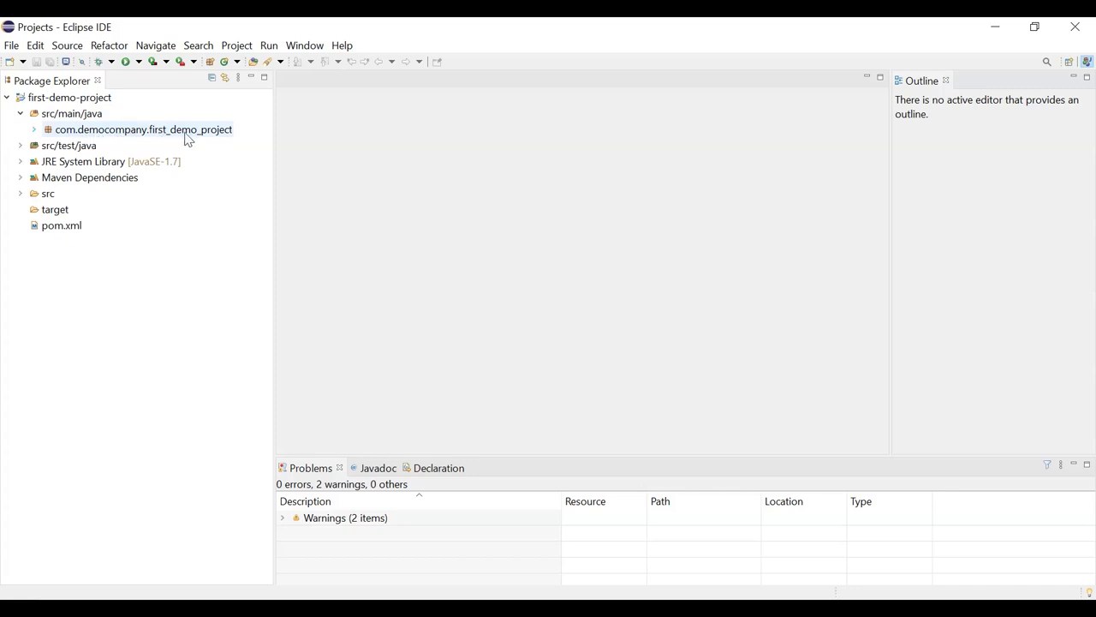
left_click(34, 129)
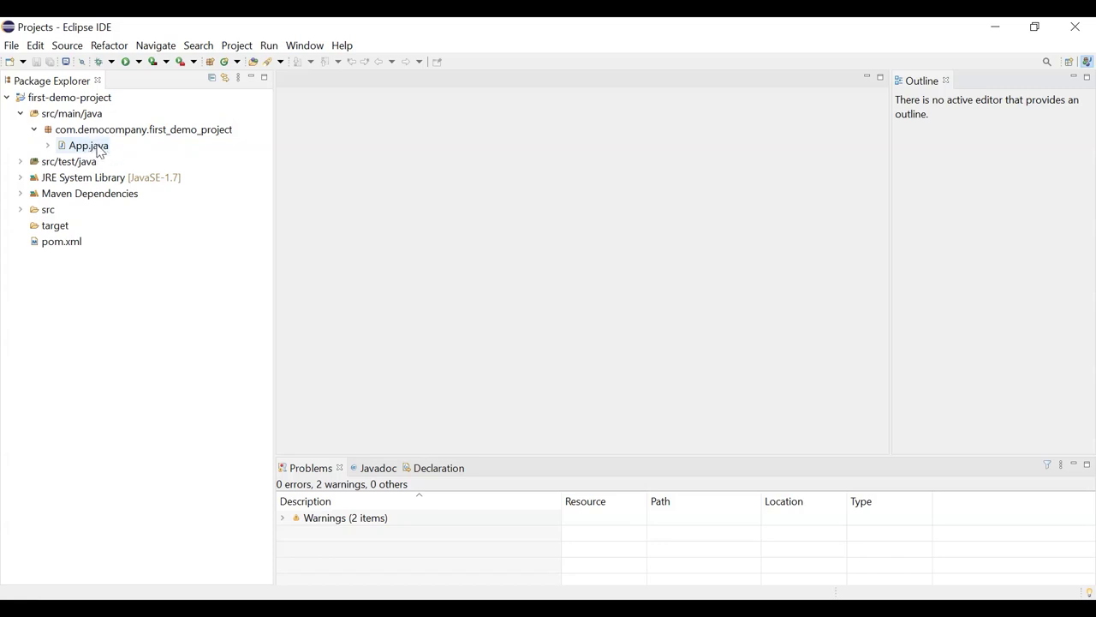
Step: Open App.java, then expand the src/test/java package and open AppTest.java
double_click(95, 146)
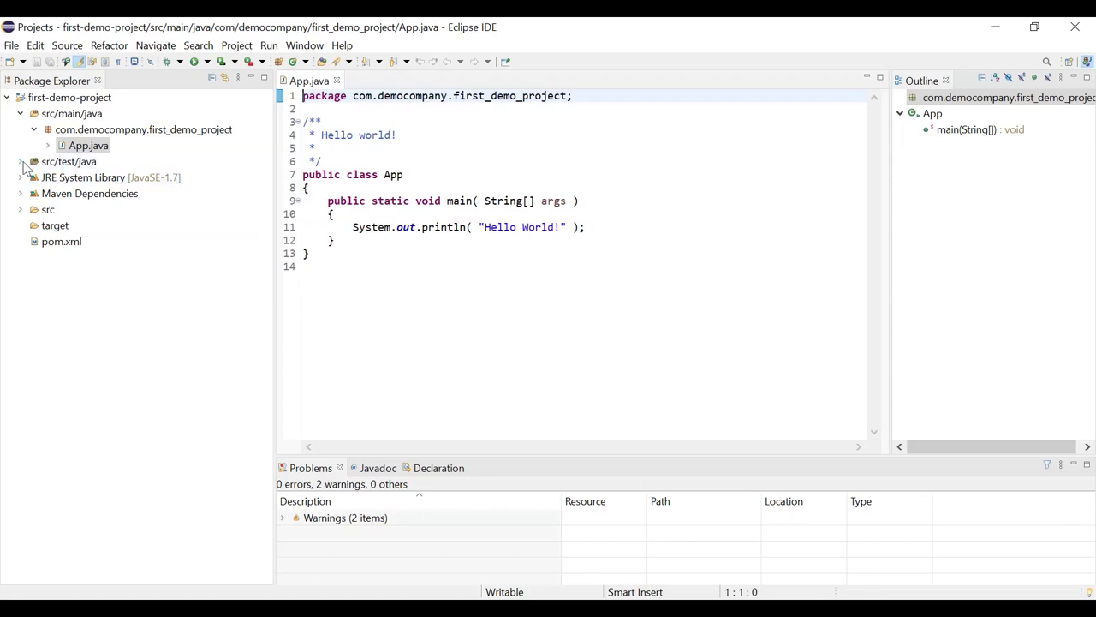
left_click(22, 162)
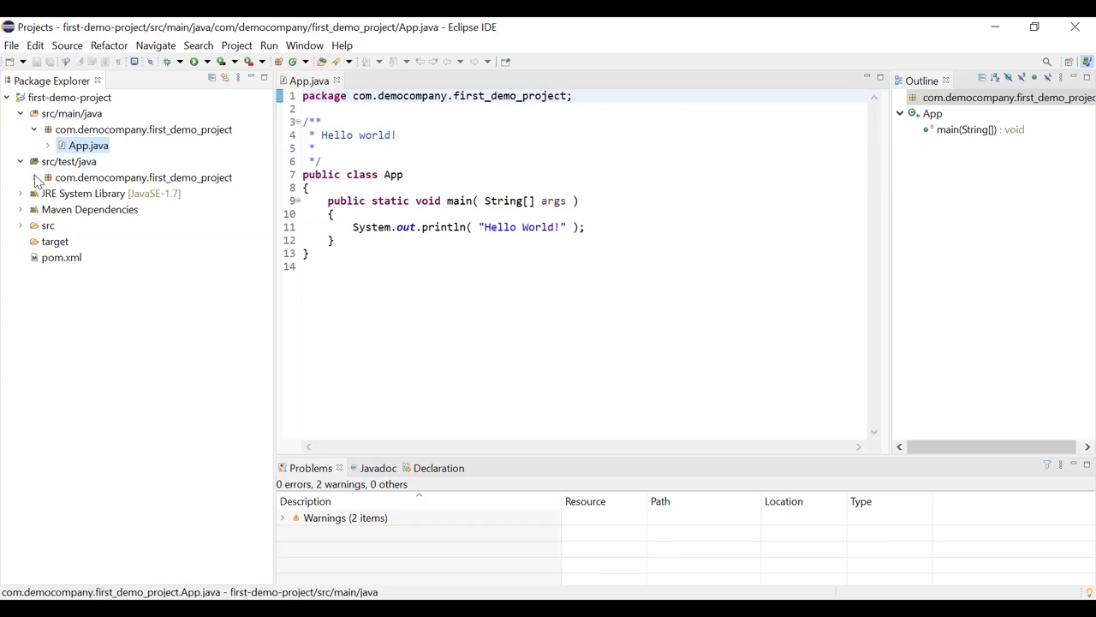
left_click(36, 178)
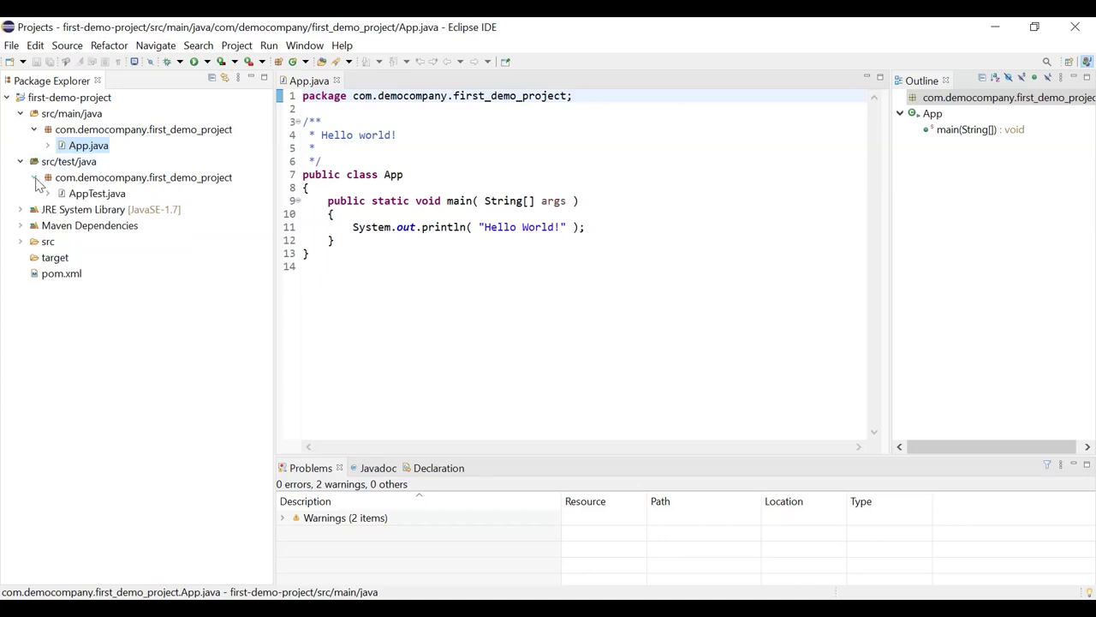
double_click(96, 193)
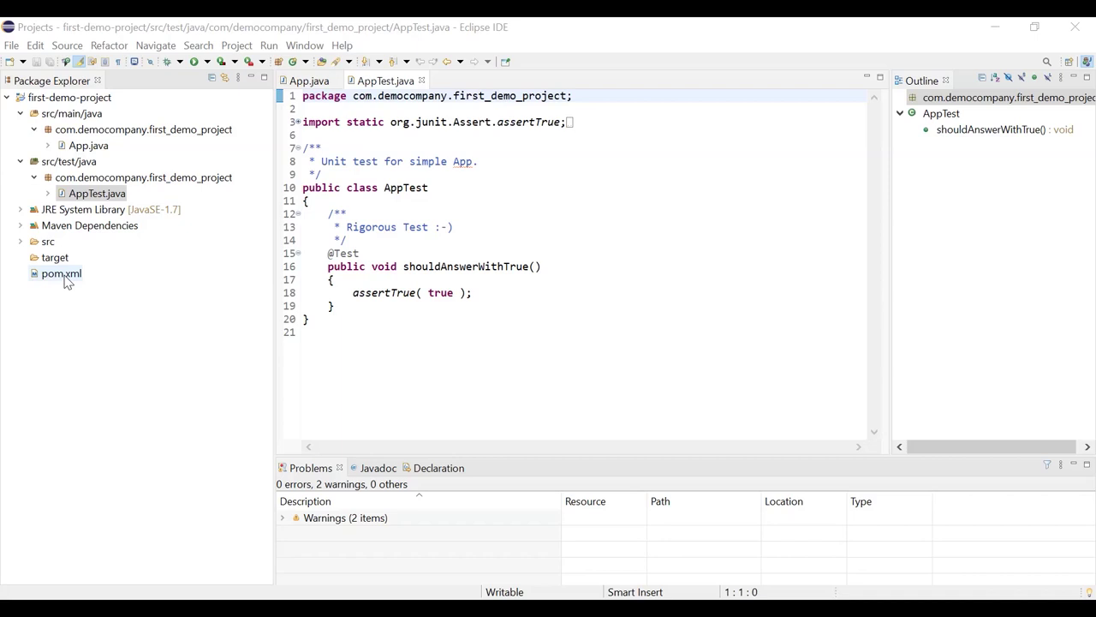
Step: Open pom.xml, highlight groupId on line 7, scroll its dependencies, then advance to the Run the tests slide
double_click(66, 279)
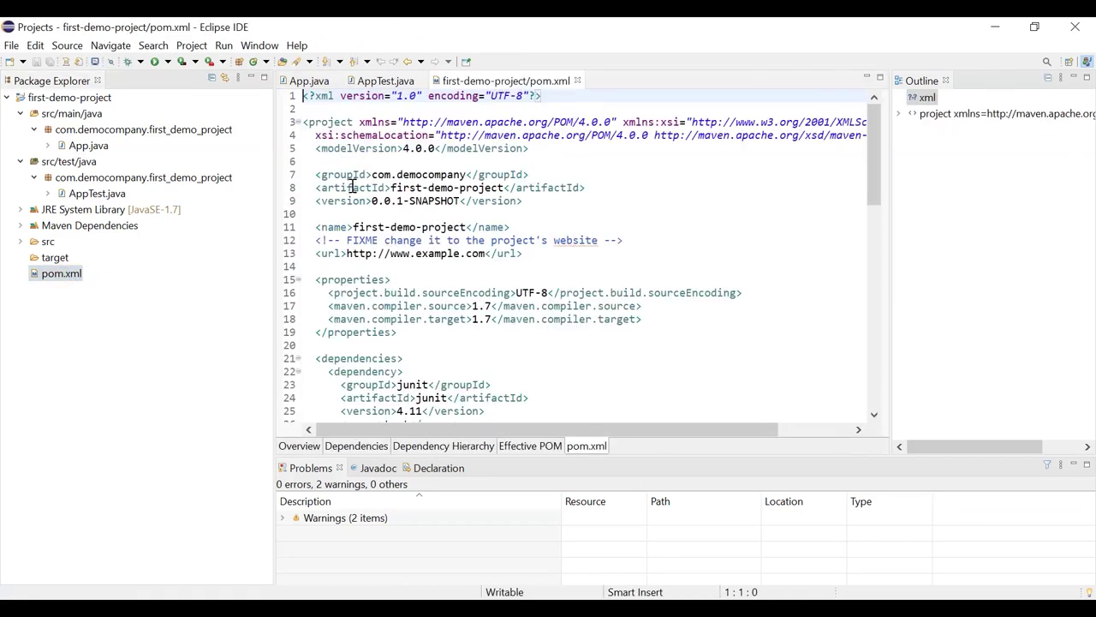
double_click(345, 175)
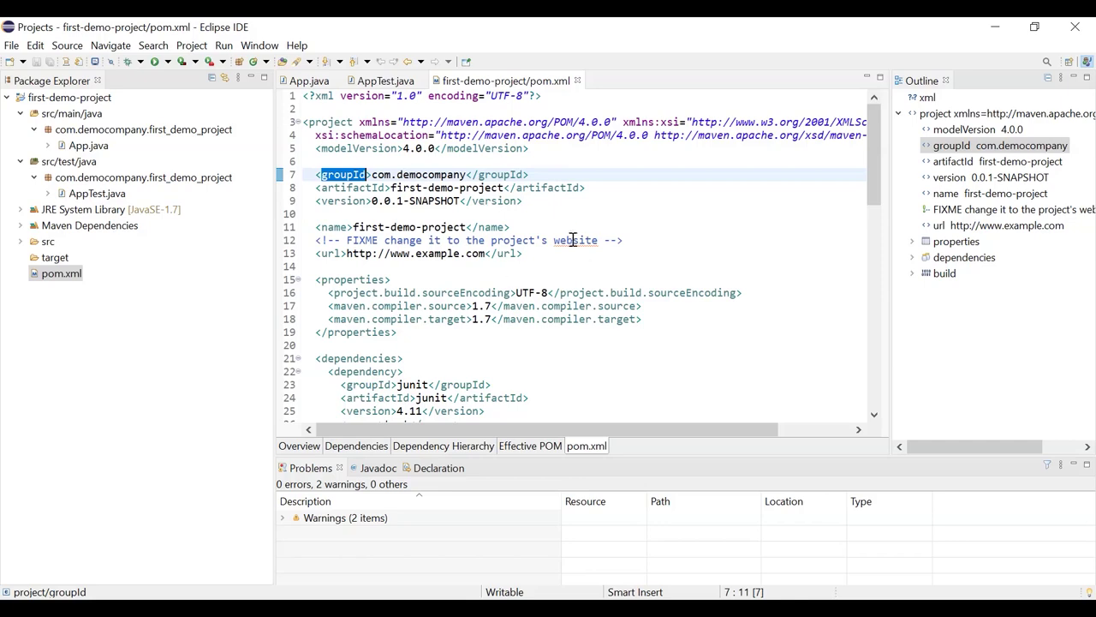
scroll(582, 248, "down", 4)
scroll(588, 254, "down", 11)
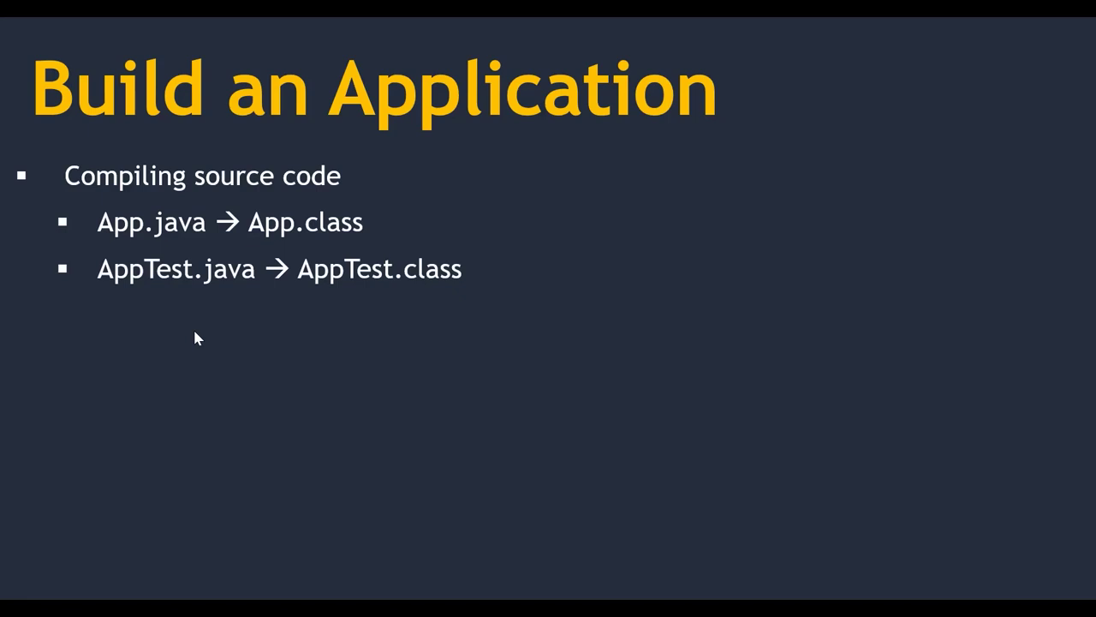
key("Right")
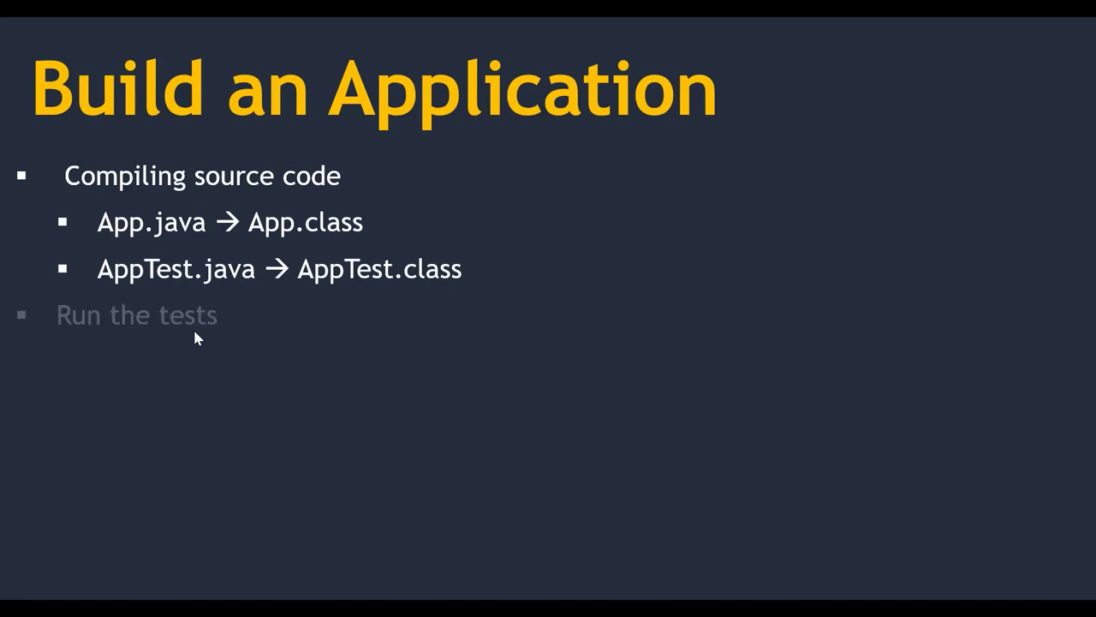
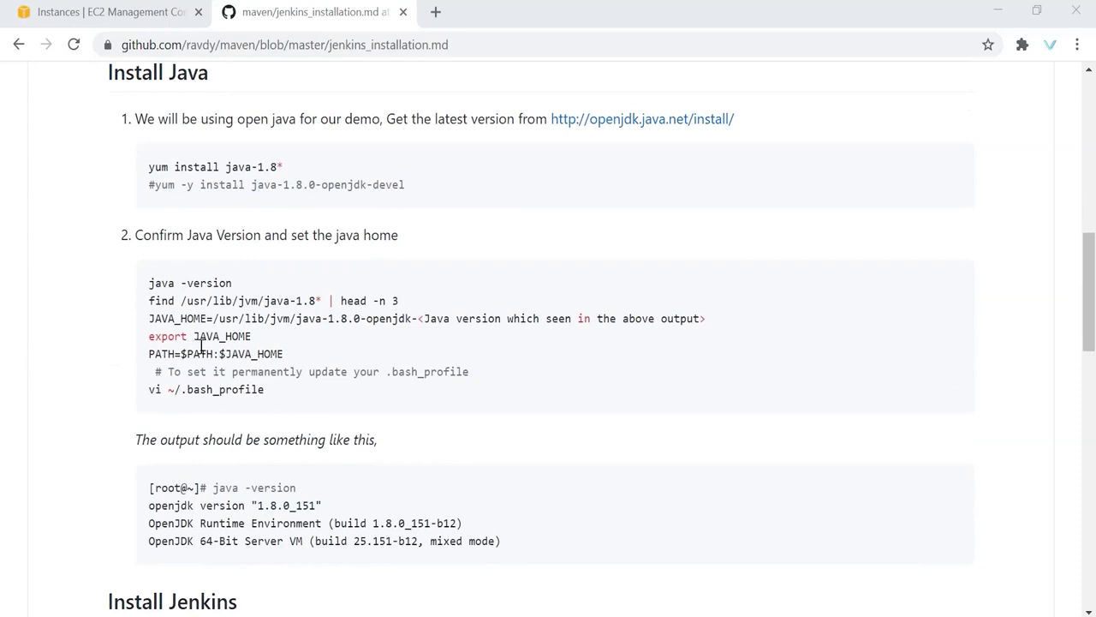
Step: Begin a new EC2 instance launch and select the Amazon Linux 2 image
scroll(411, 346, "down", 1)
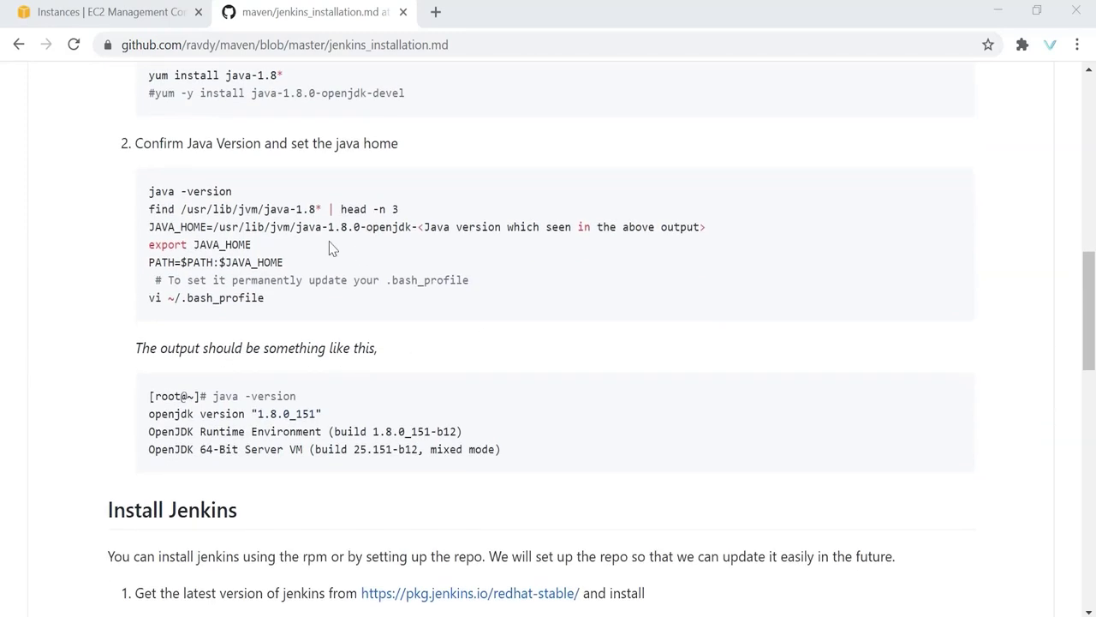
scroll(339, 248, "down", 4)
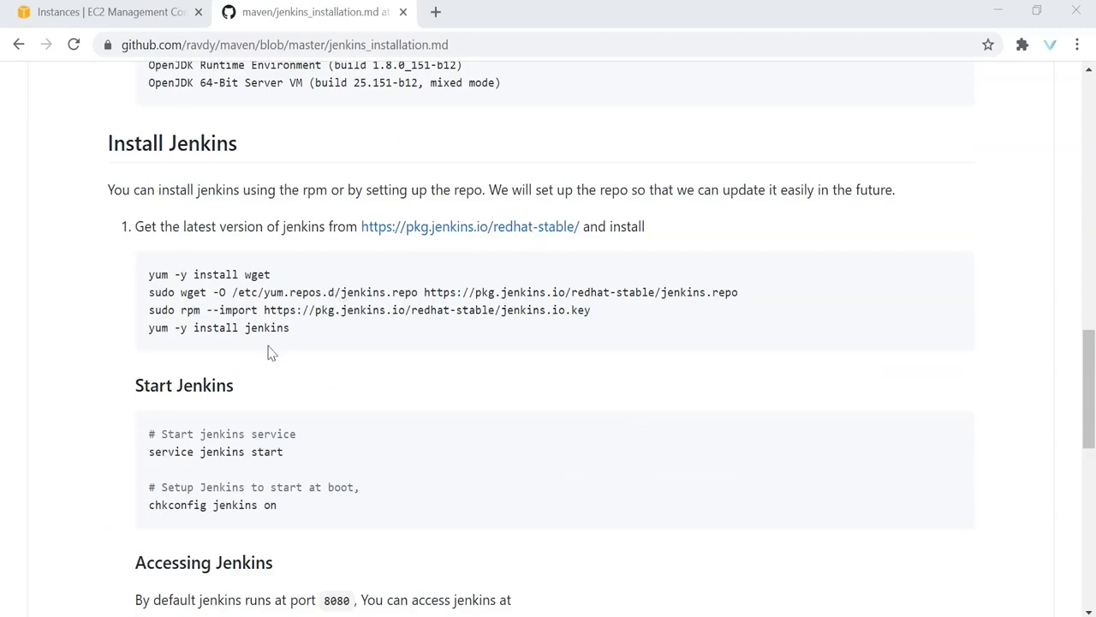
scroll(278, 360, "down", 2)
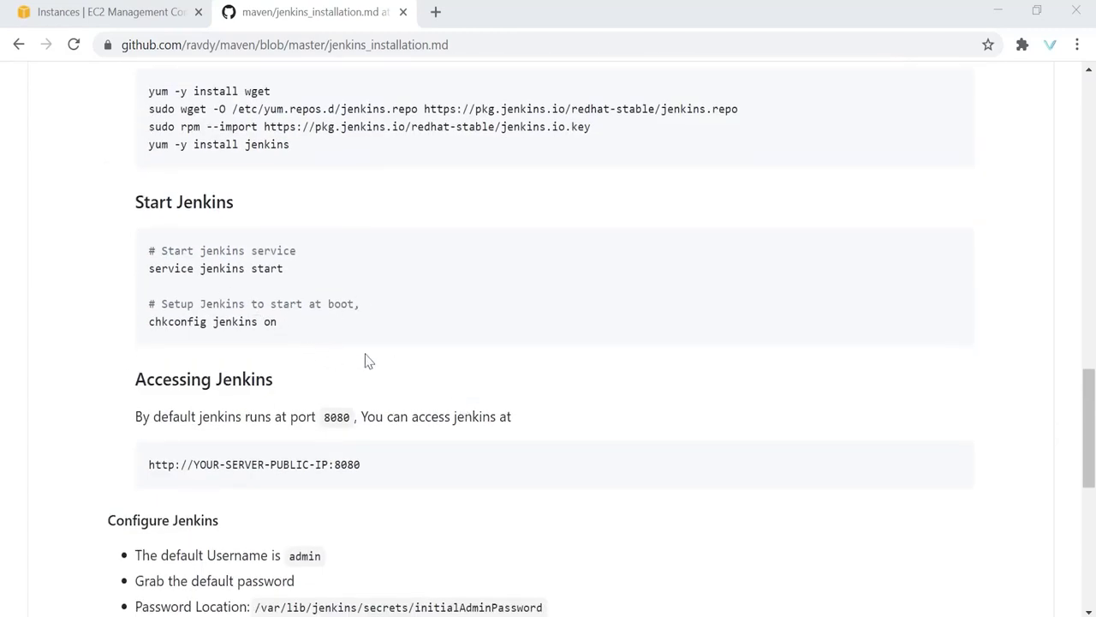
scroll(368, 360, "down", 1)
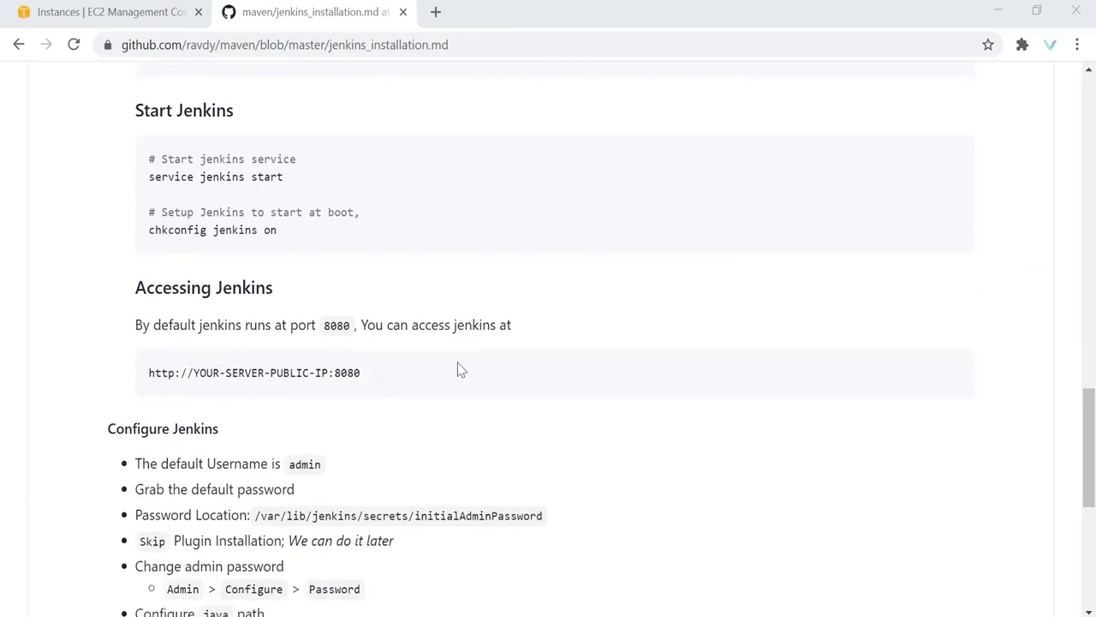
scroll(403, 360, "down", 1)
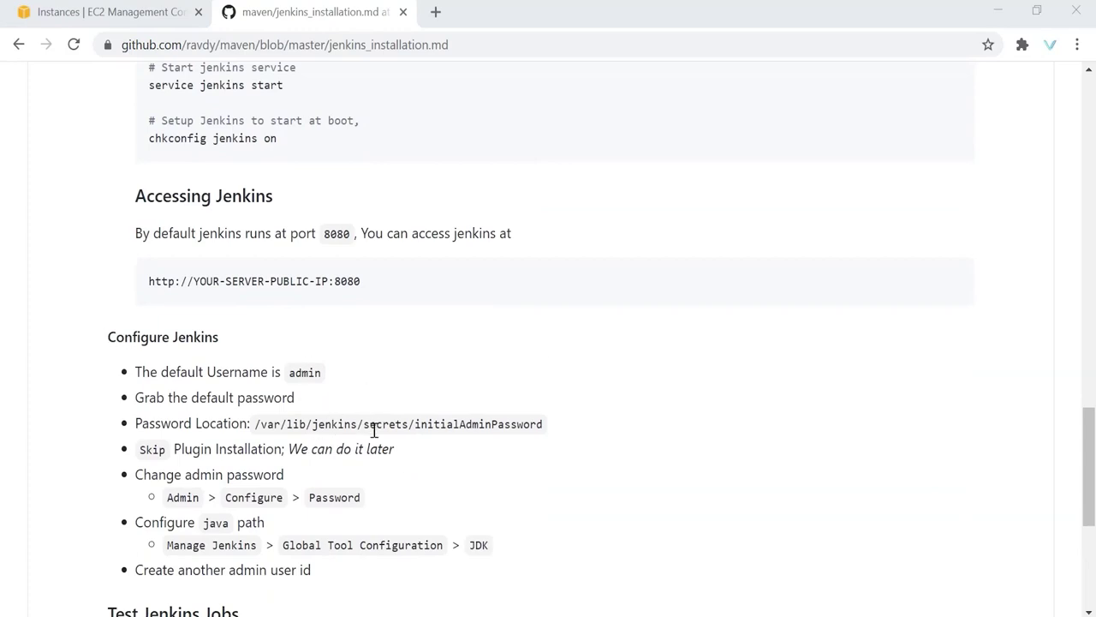
scroll(388, 426, "down", 2)
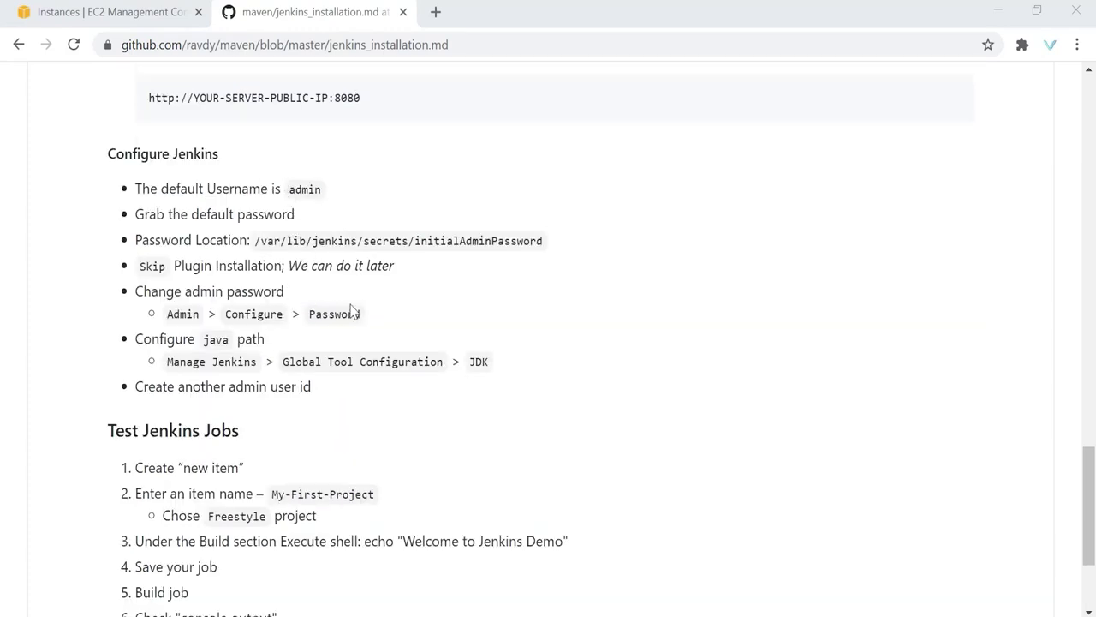
scroll(353, 310, "down", 1)
scroll(387, 396, "up", 1)
scroll(387, 396, "down", 2)
scroll(387, 397, "up", 5)
scroll(386, 397, "up", 4)
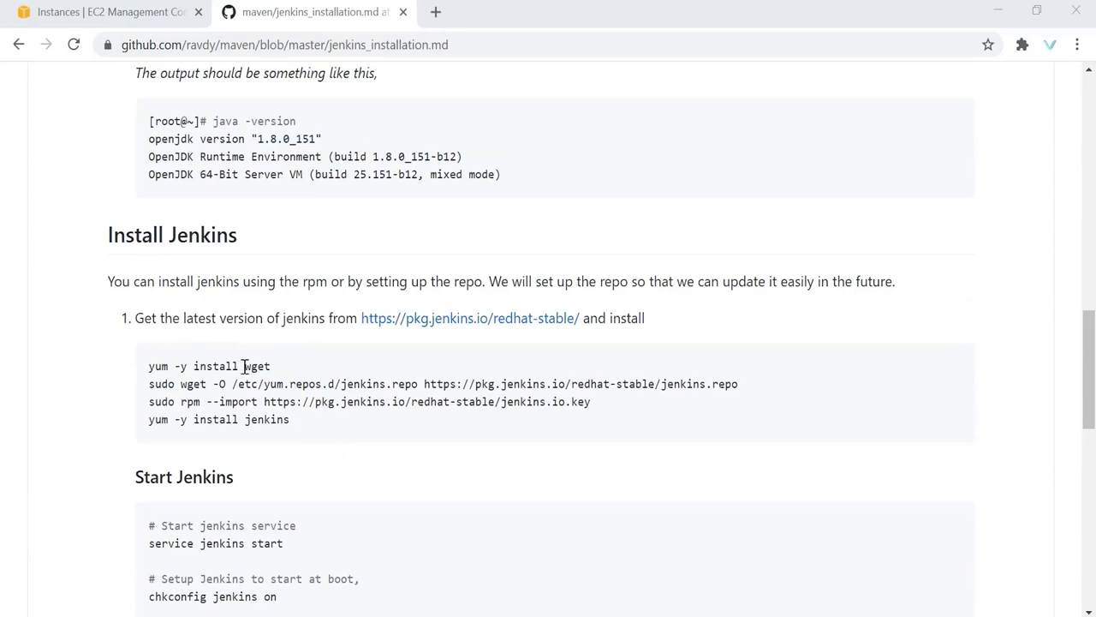
scroll(193, 263, "up", 3)
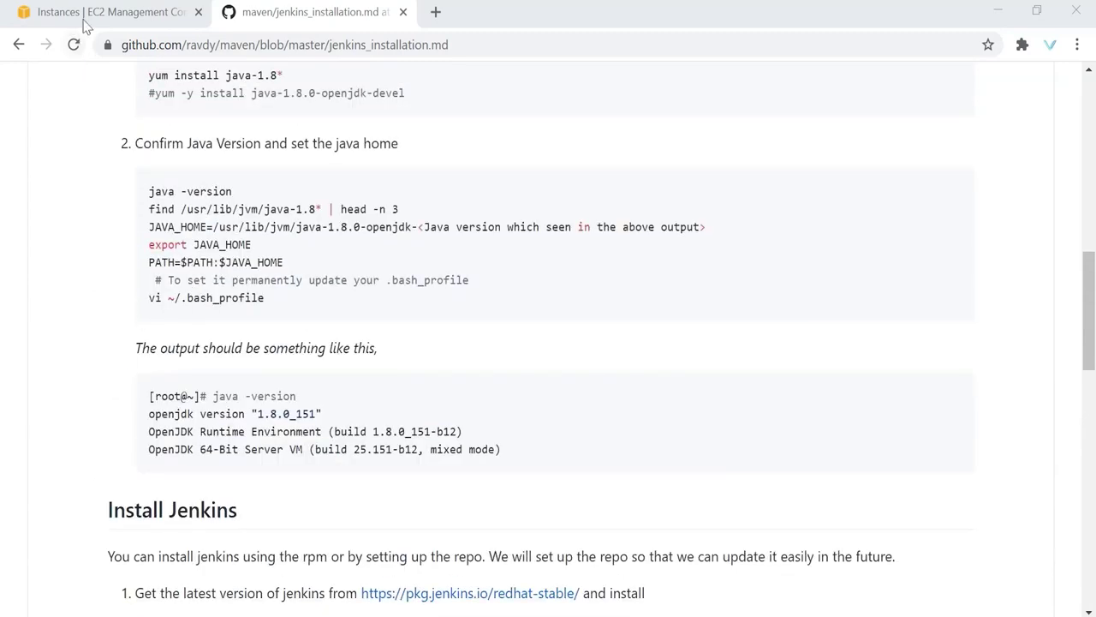
left_click(86, 16)
left_click(950, 122)
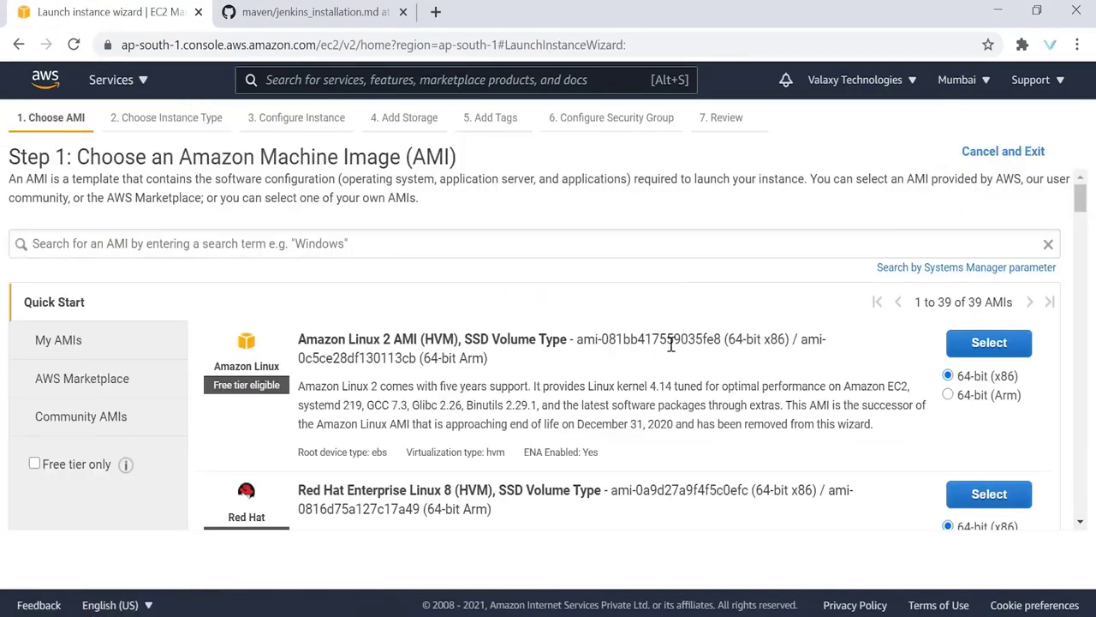
left_click(978, 347)
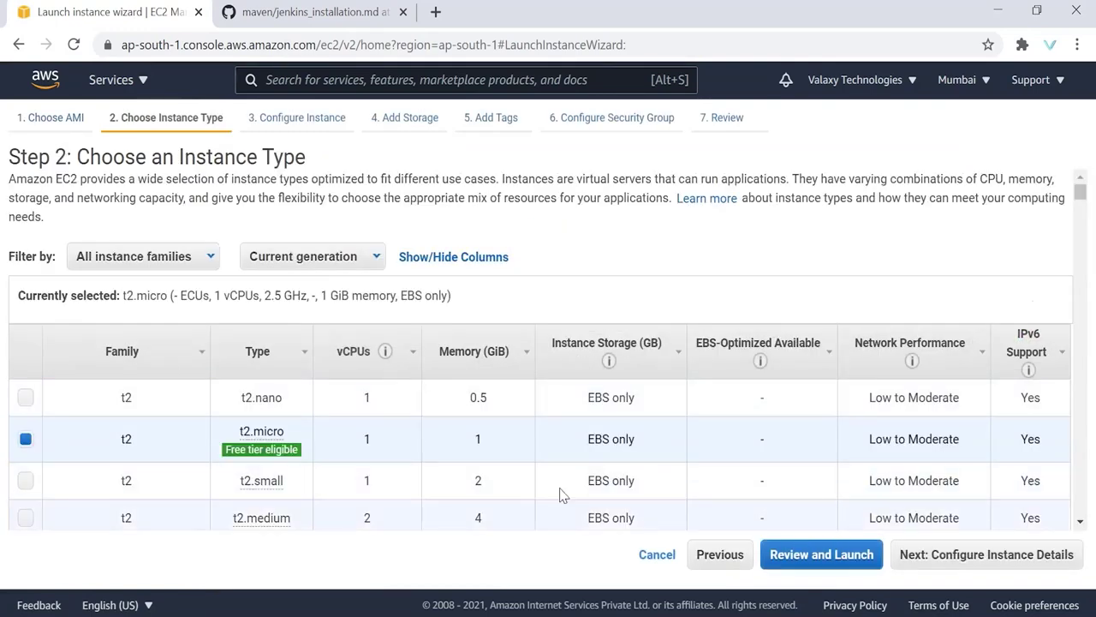
Step: Keep t2.micro and advance past instance details and storage to tagging
left_click(989, 556)
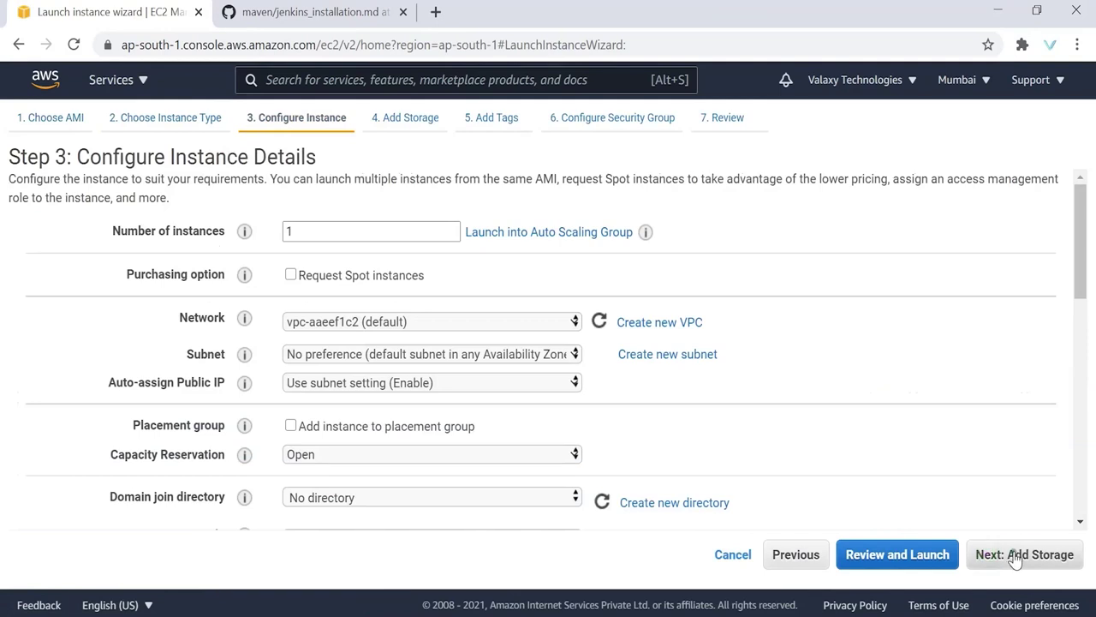
left_click(994, 556)
left_click(1049, 568)
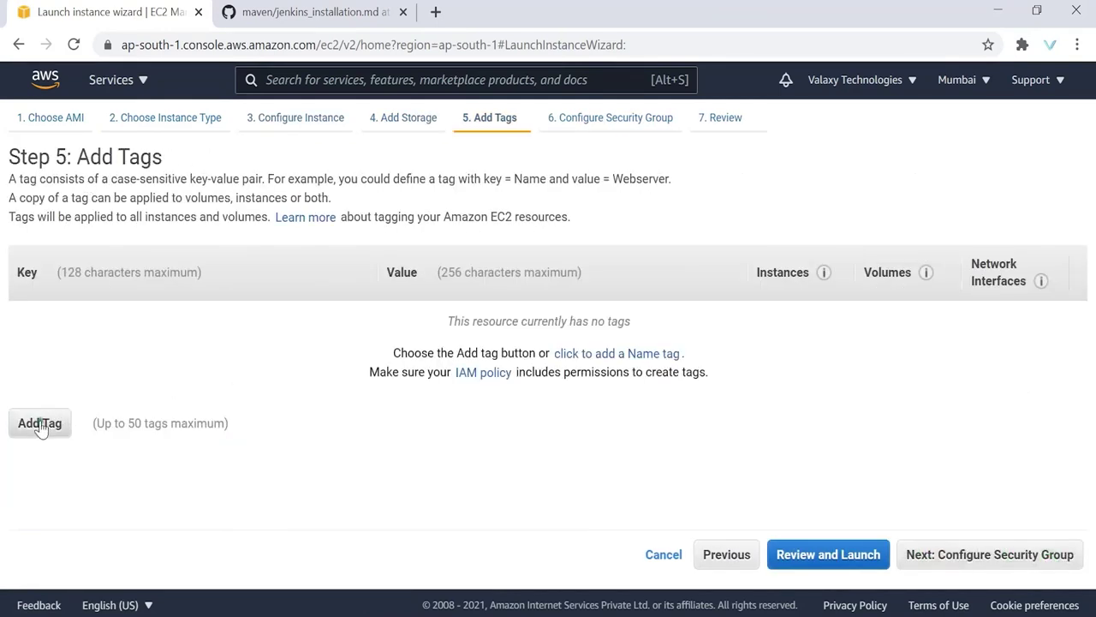
Step: Add a Name tag with value 'Jenkins_Server', then trim the value's ending
left_click(41, 422)
left_click(92, 322)
type("Name")
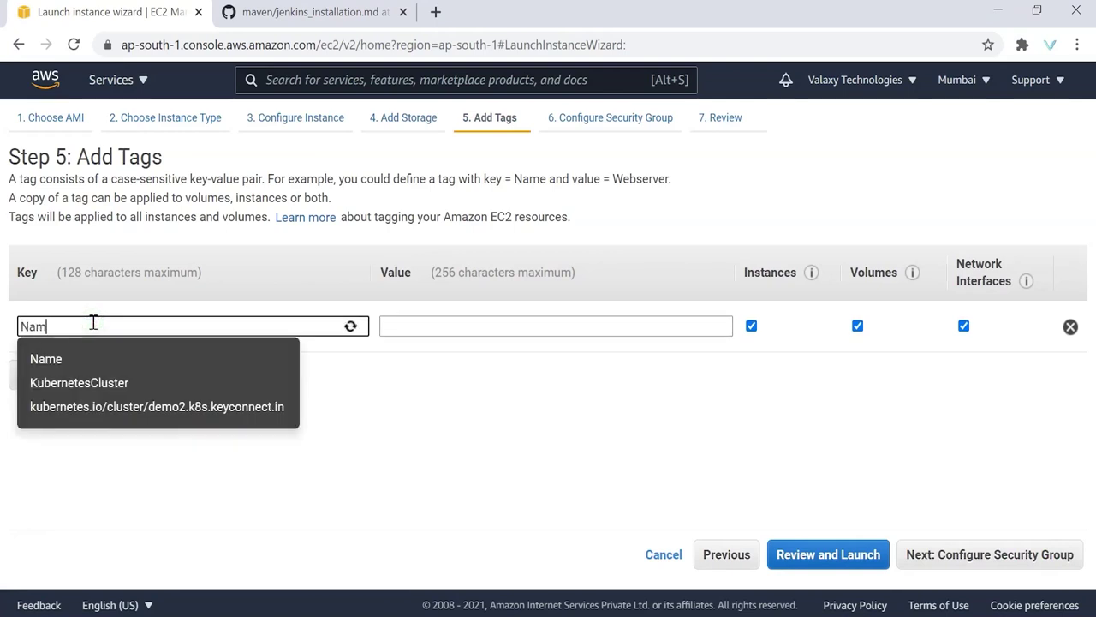
left_click(93, 353)
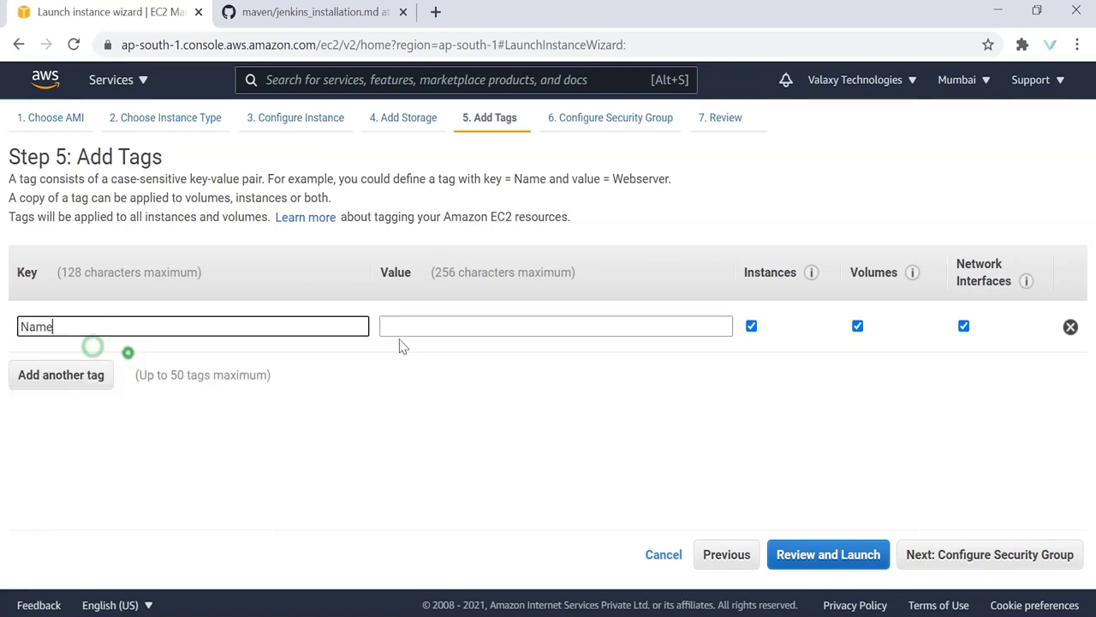
left_click(411, 325)
type("Jenkins_Server")
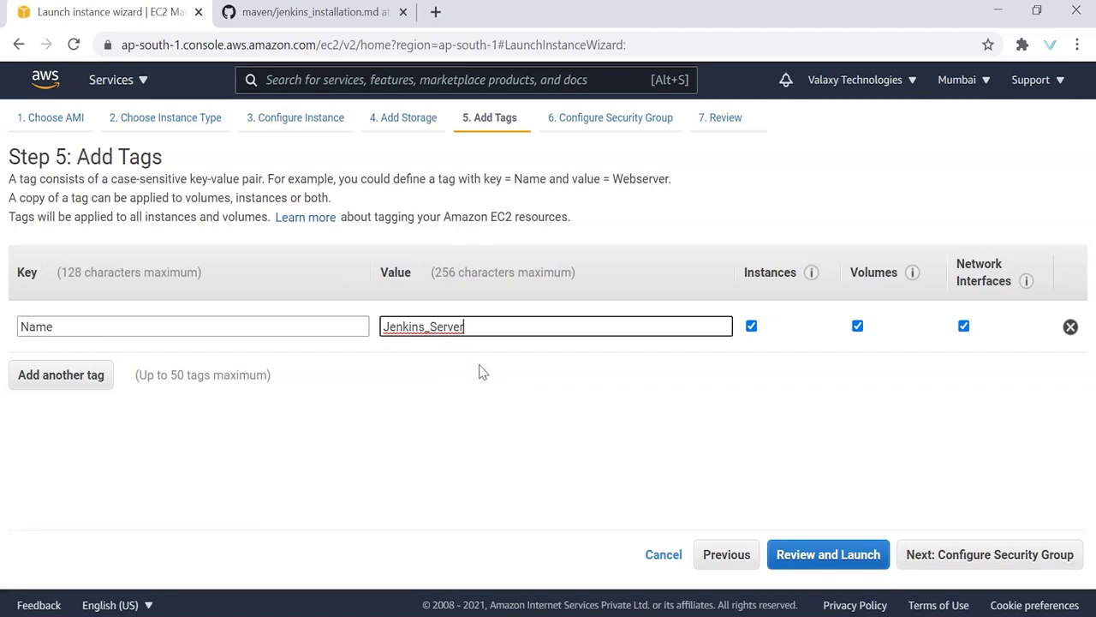
key("BackSpace")
key("BackSpace")
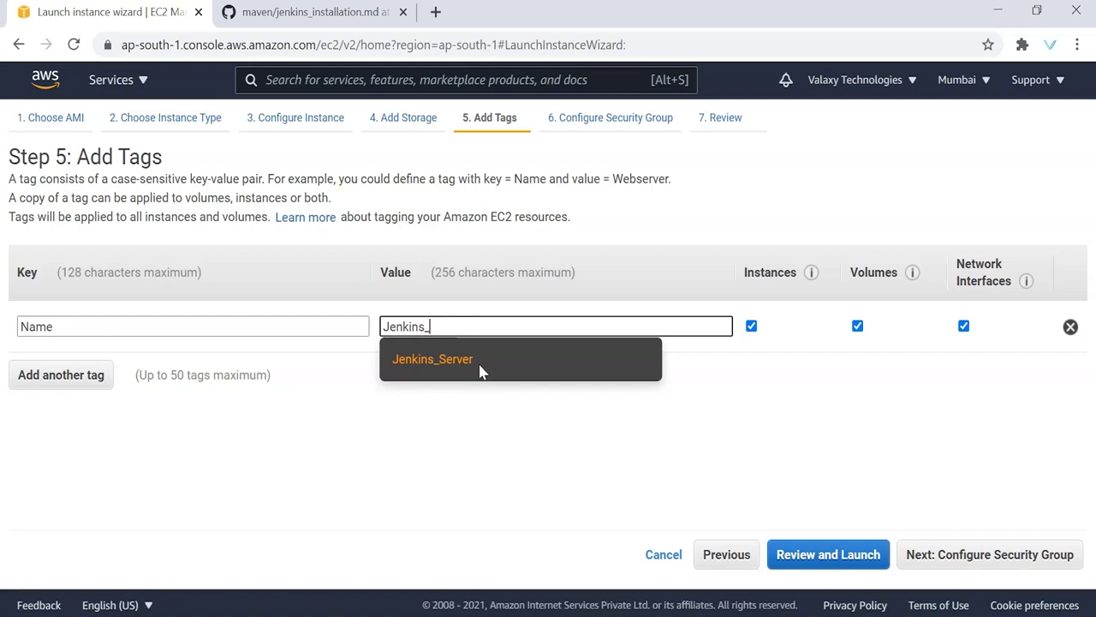
Step: Finish the tag value with 'Inst' and review the existing Jenkins_SG inbound rules
type("Inst")
left_click(990, 554)
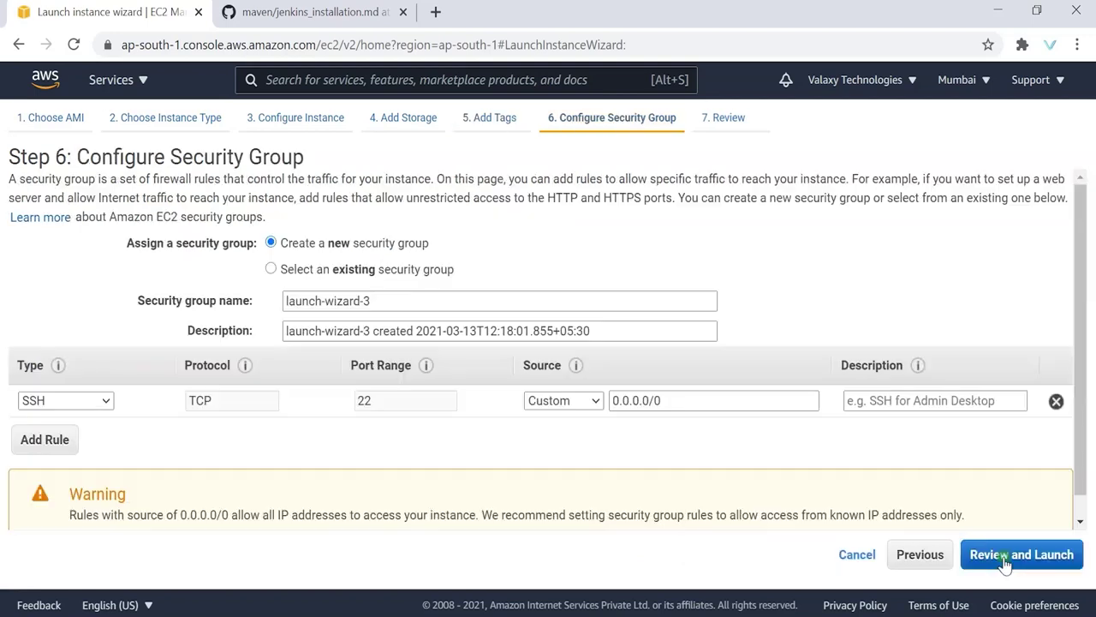
left_click(349, 273)
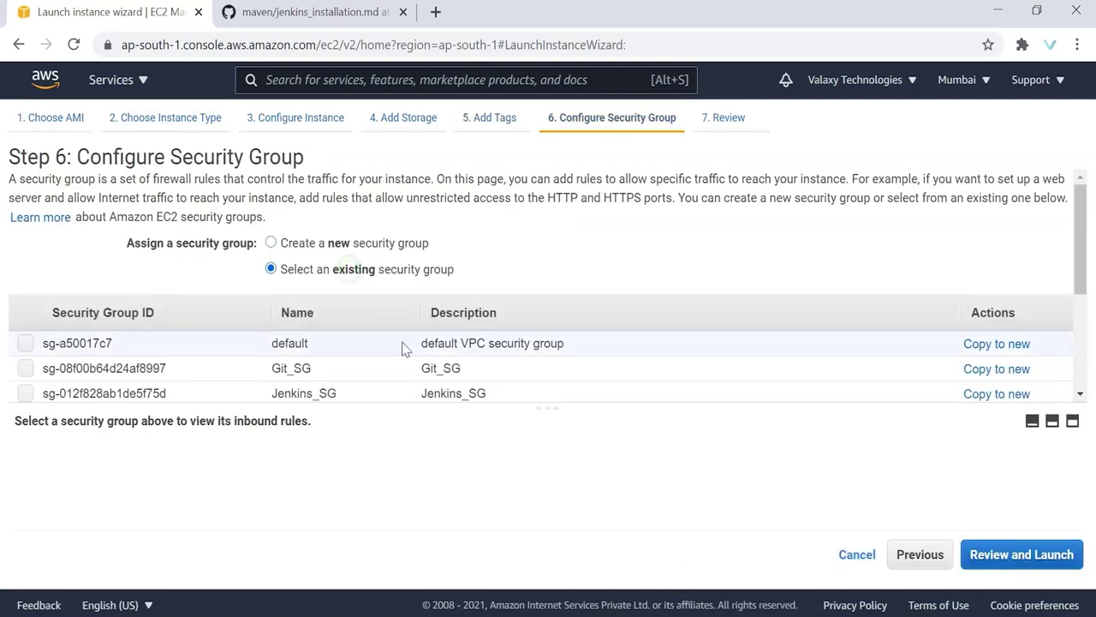
left_click(444, 392)
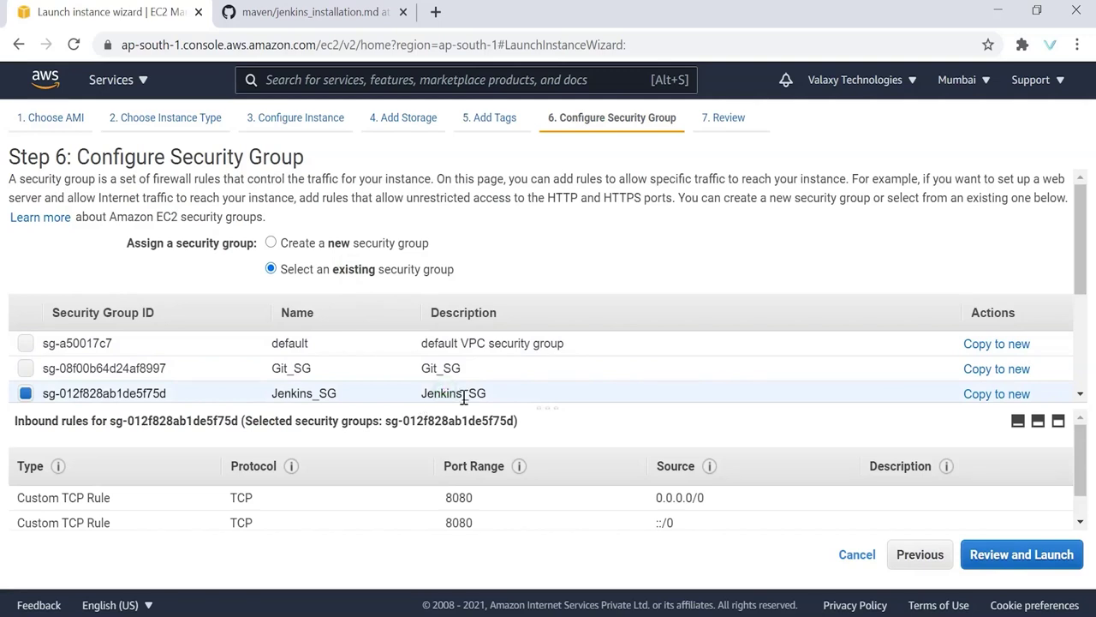
left_click(347, 243)
Step: Name the new security group Jenkins_Maven_SG, with description Jenkins_Maven_SG
left_click_drag(390, 300, 123, 306)
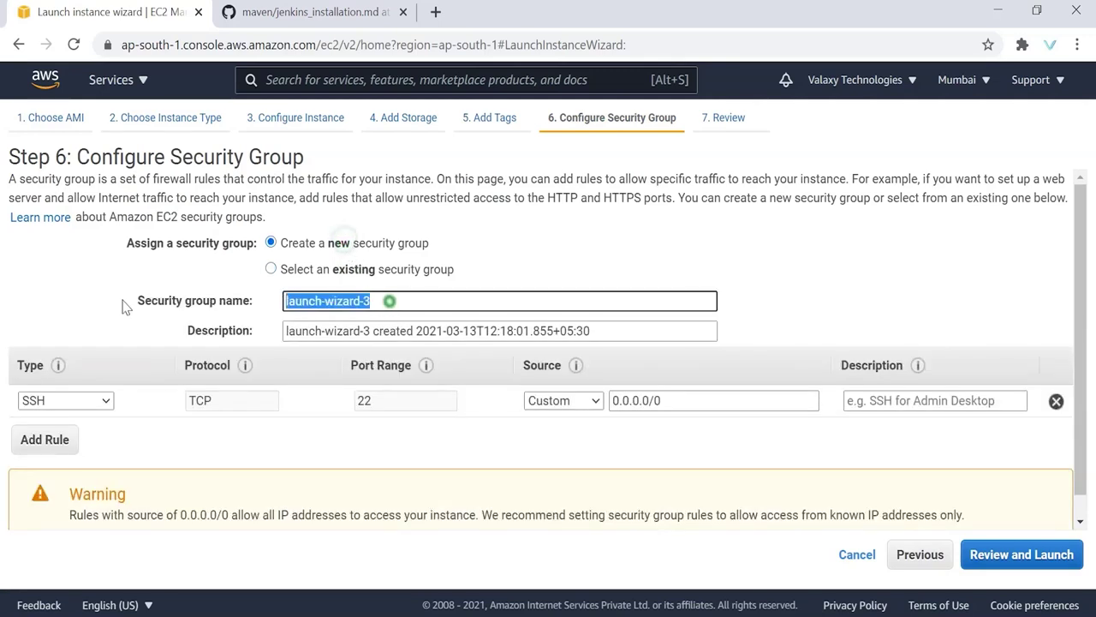
type("Je")
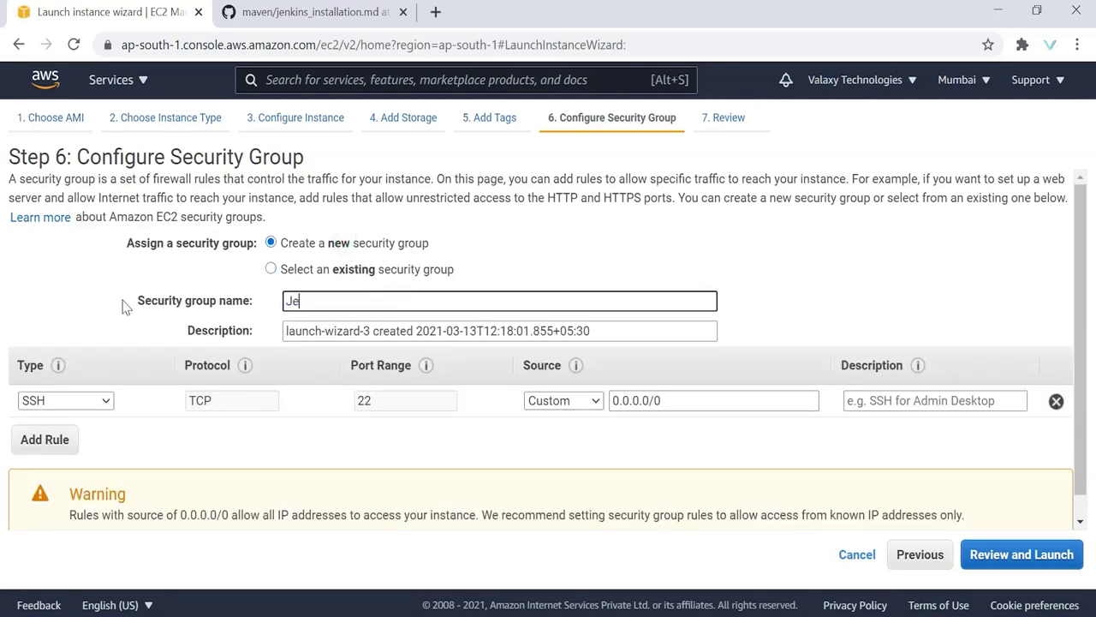
type("nkins_Maven_SG")
key("Tab")
type("Jenkins_Maven_SG")
scroll(309, 385, "down", 1)
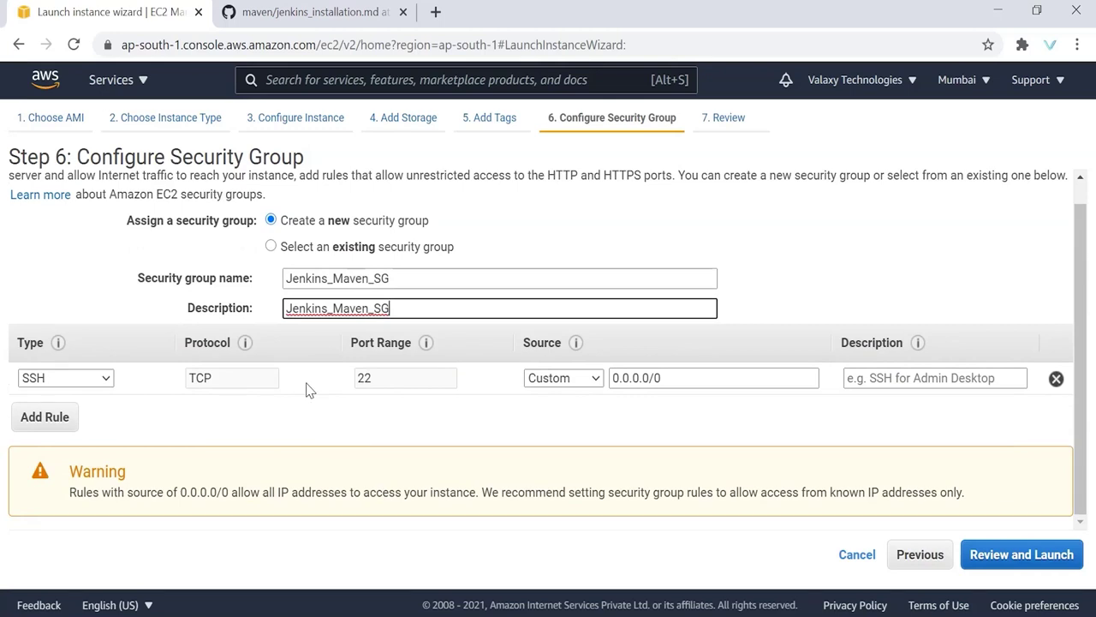
Step: Add a Custom TCP rule for port 8080 with source 0.0.0.0/0 only
left_click(58, 418)
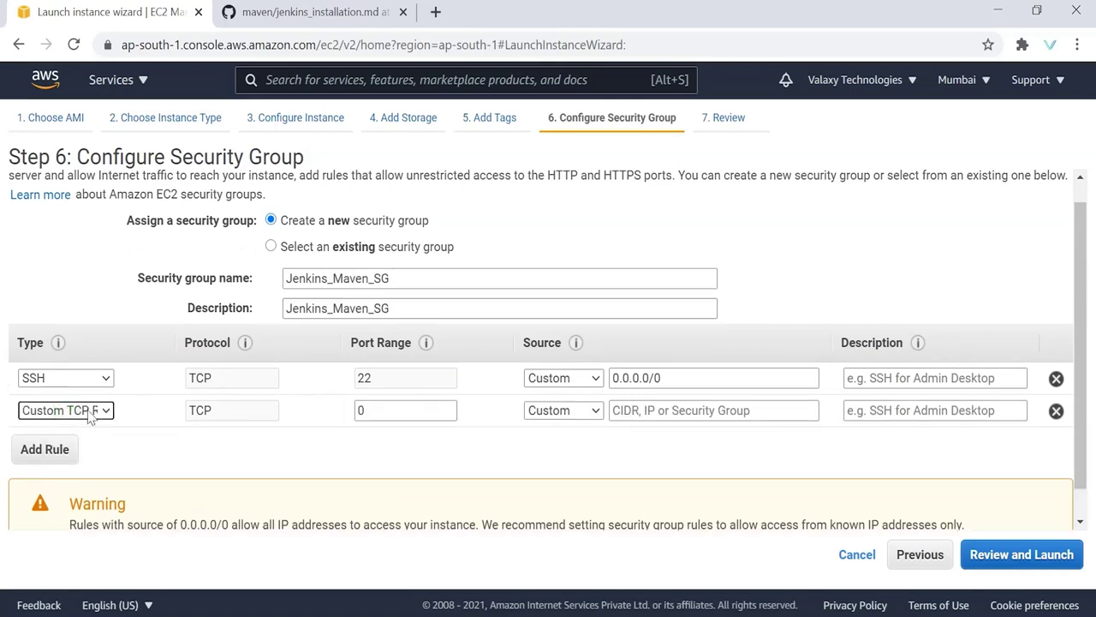
left_click(77, 414)
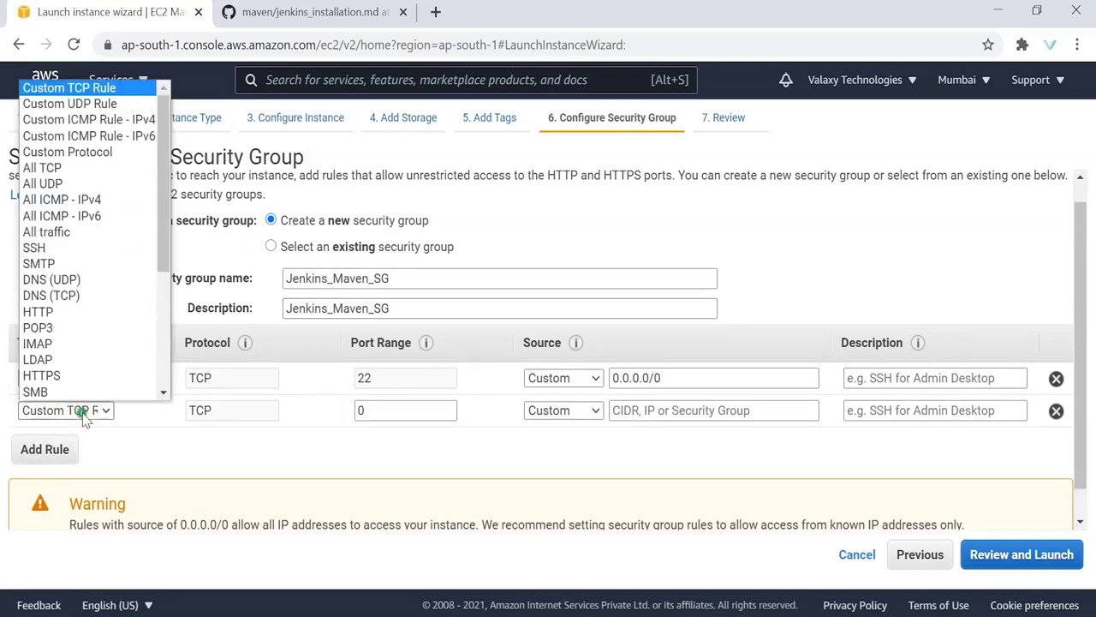
left_click(78, 412)
double_click(432, 410)
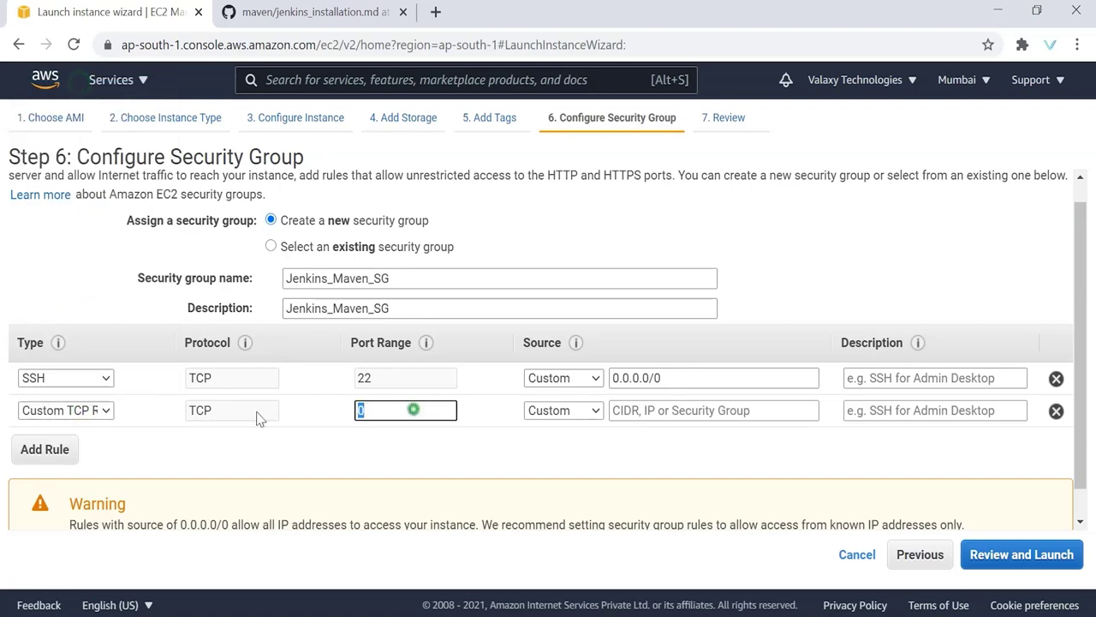
type("8080")
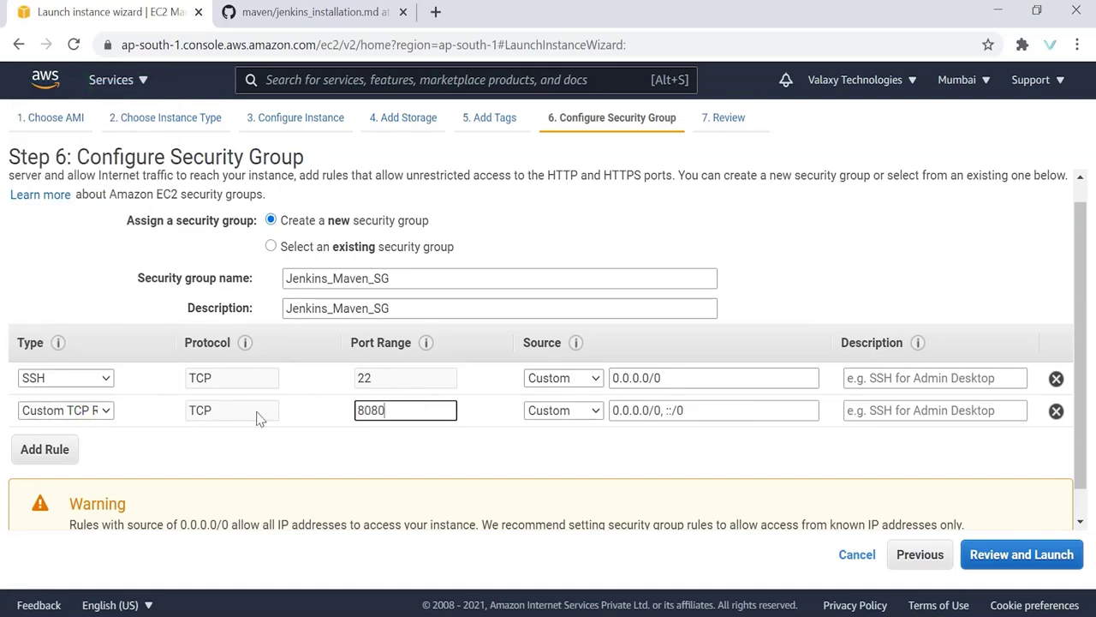
left_click(693, 410)
left_click_drag(640, 410, 689, 410)
left_click(664, 410)
key("BackSpace")
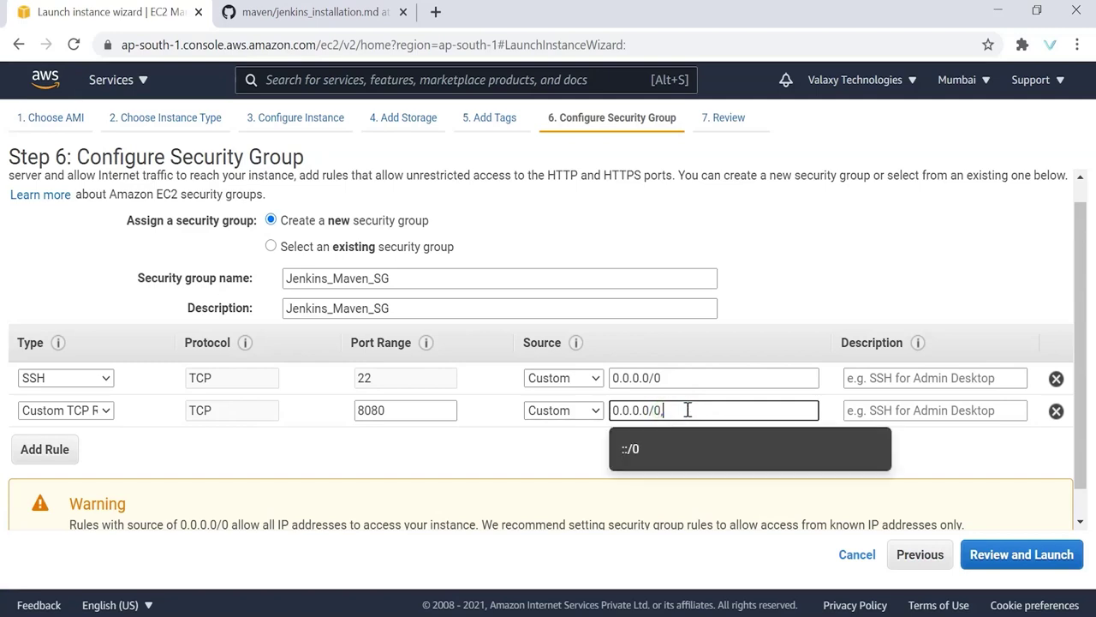
left_click(521, 455)
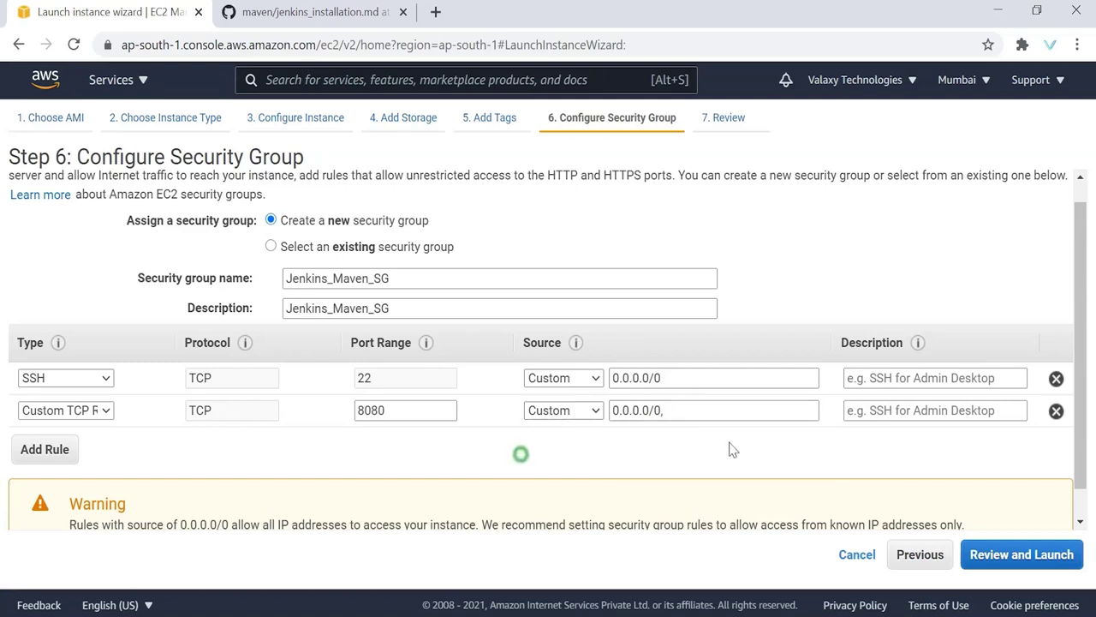
left_click(690, 410)
key("BackSpace")
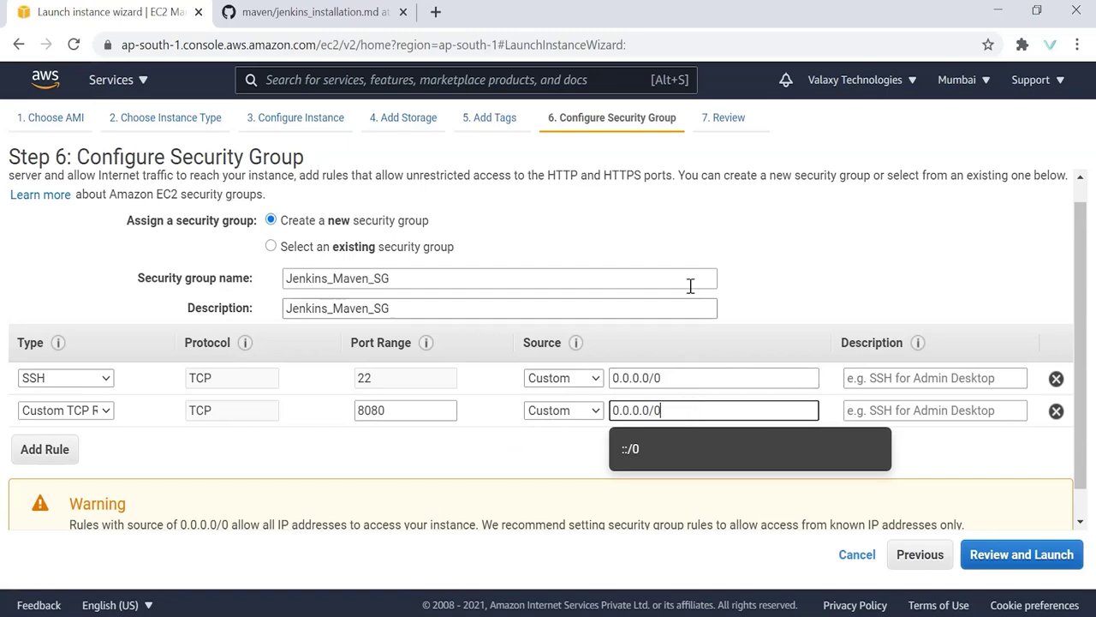
left_click(434, 13)
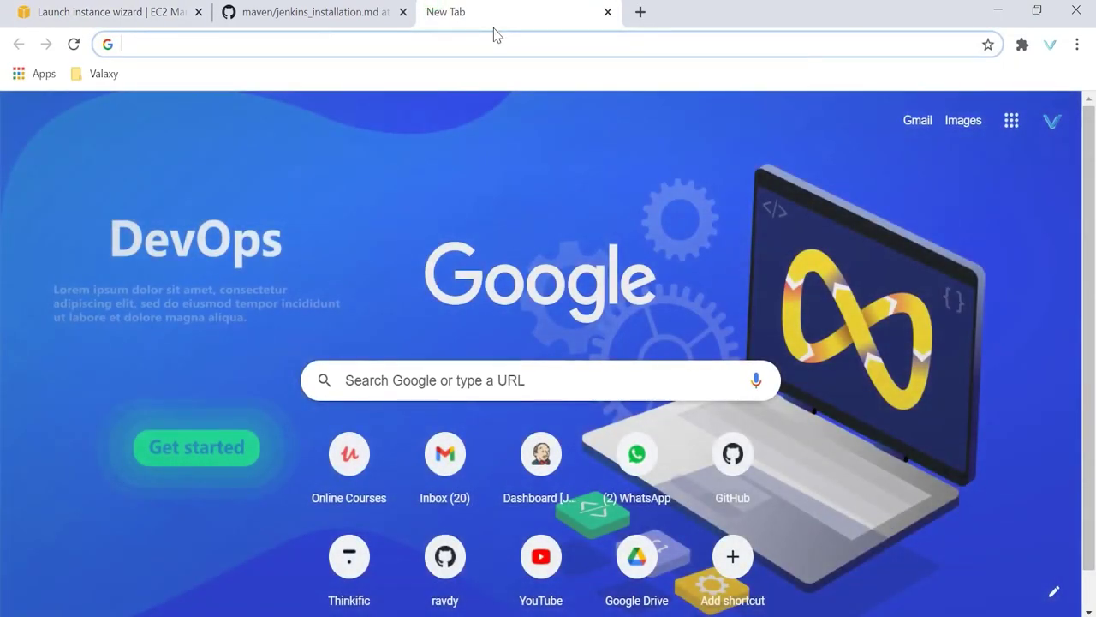
Step: Enter 'whatismyip' in the new tab, then go back to the EC2 launch wizard
type("whatismy")
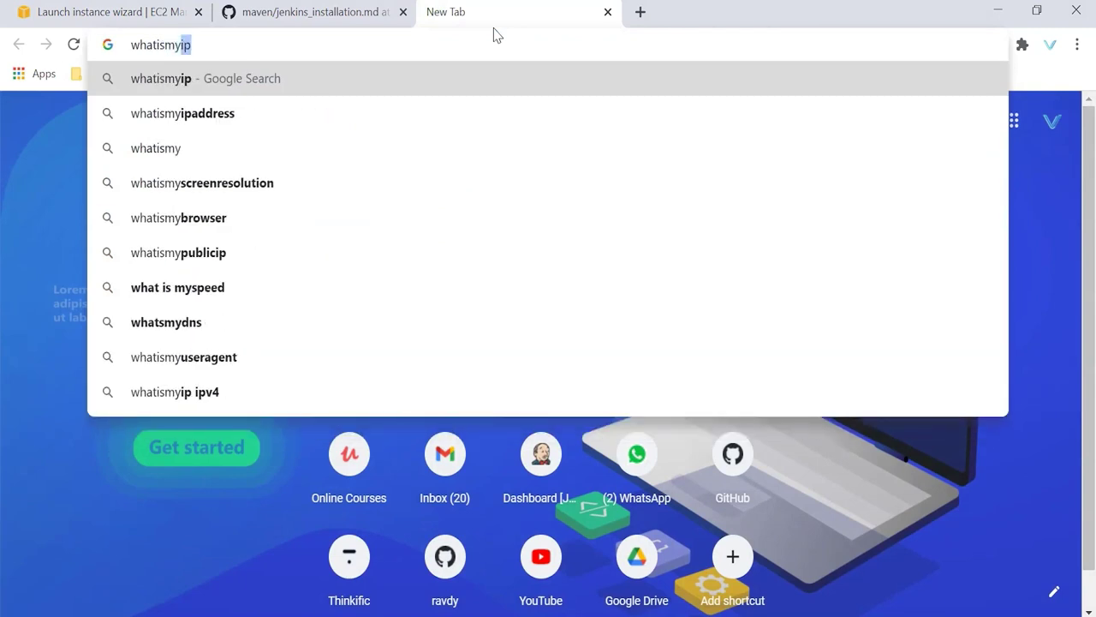
type("ip")
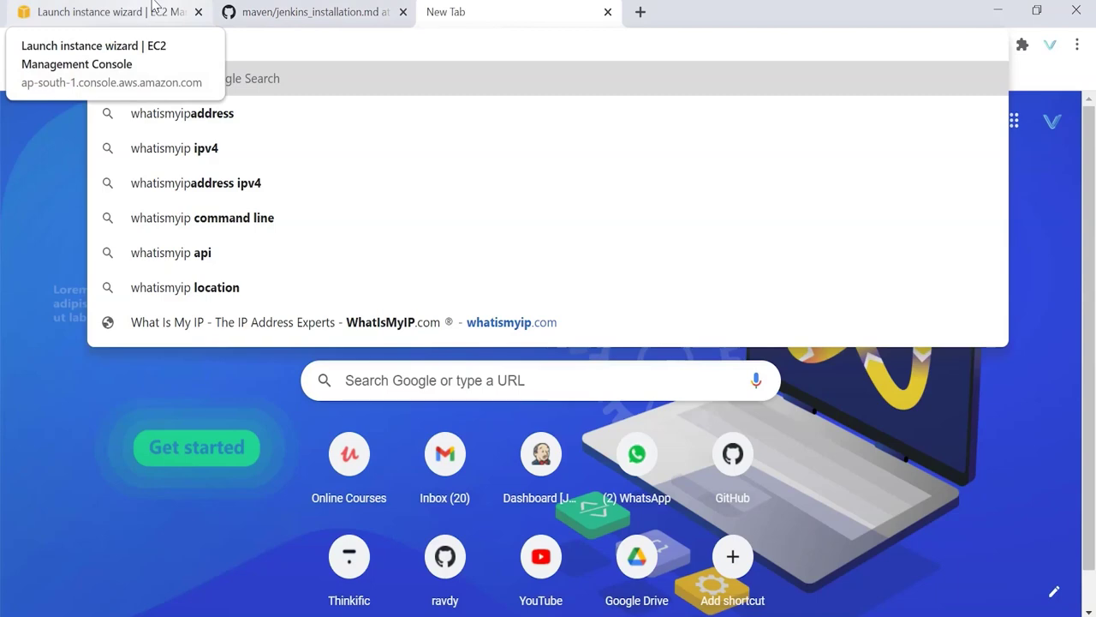
left_click(154, 7)
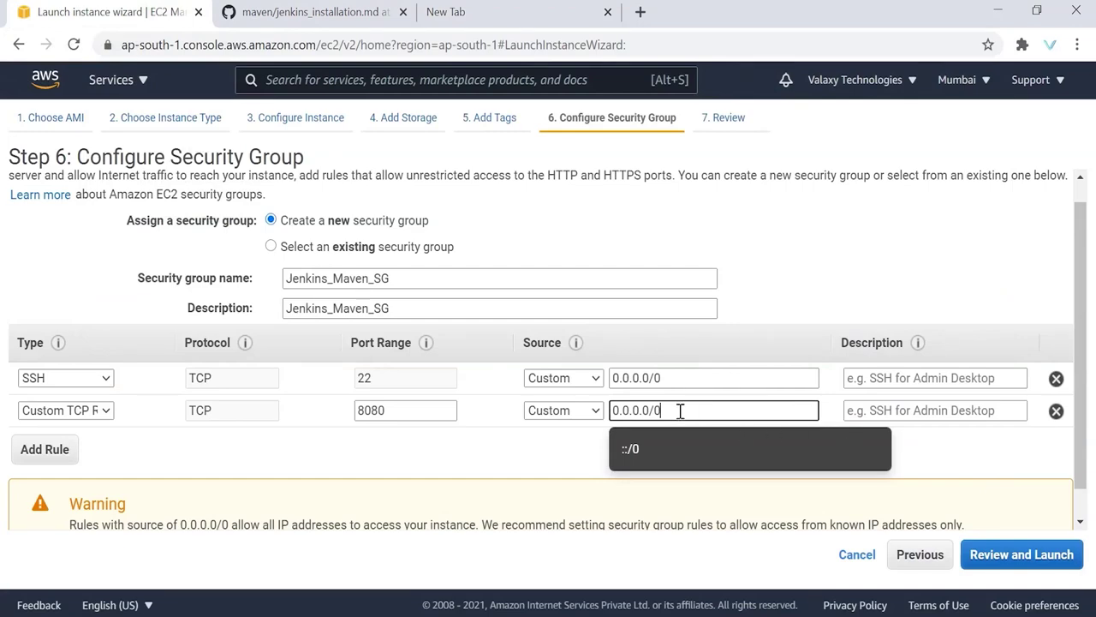
Step: Review and launch the instance with existing key pair maven_key, acknowledging the key file
left_click(1048, 555)
left_click(1066, 548)
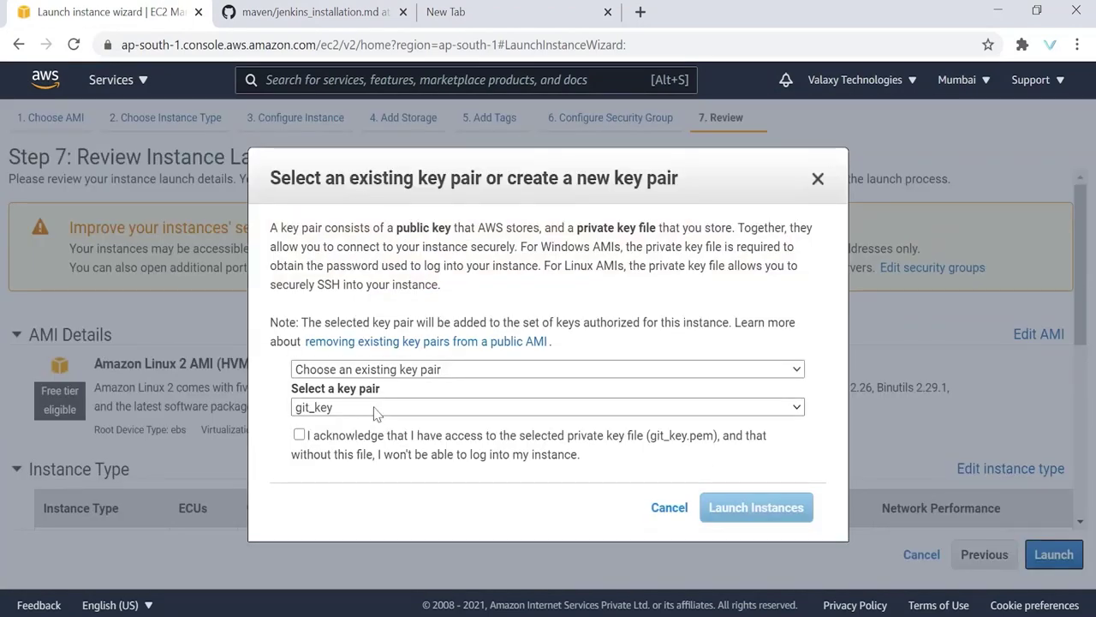
left_click(407, 368)
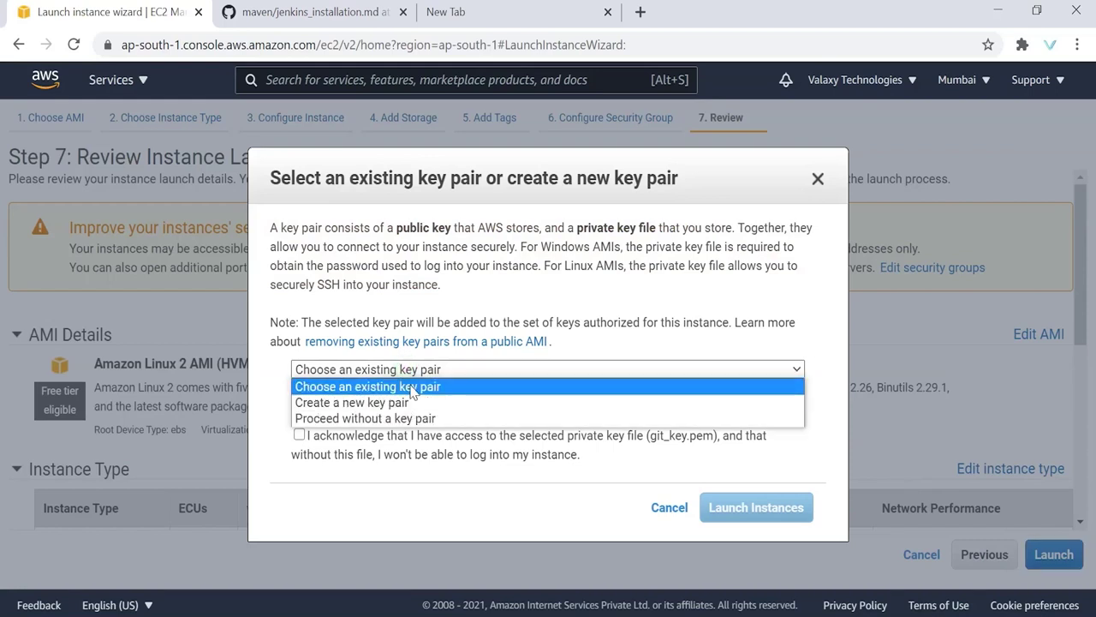
left_click(409, 387)
left_click(402, 406)
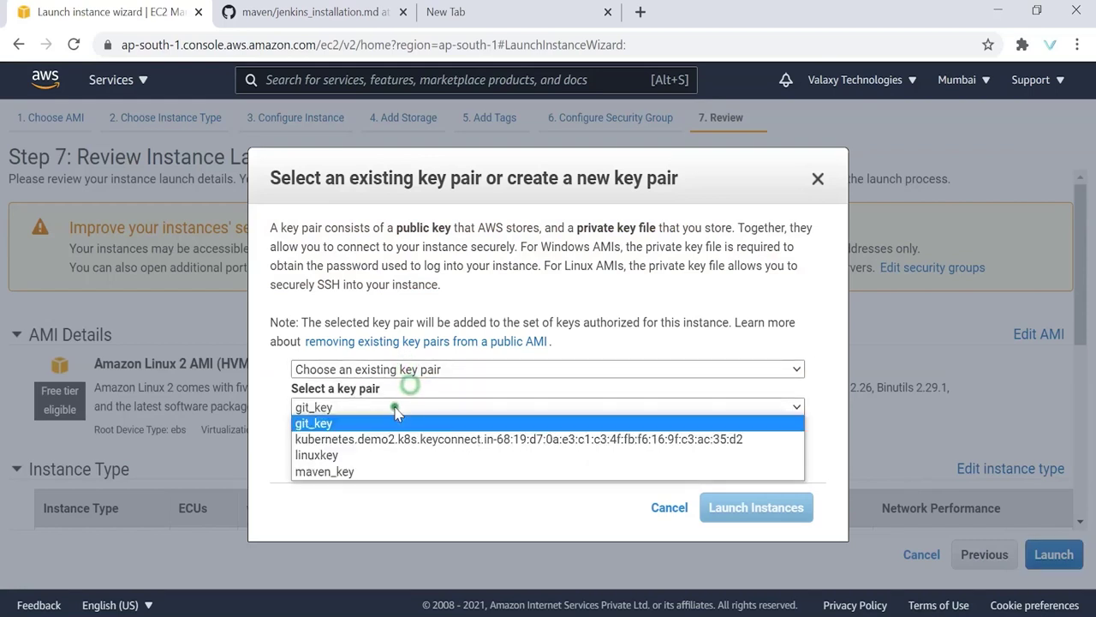
left_click(368, 471)
left_click(322, 434)
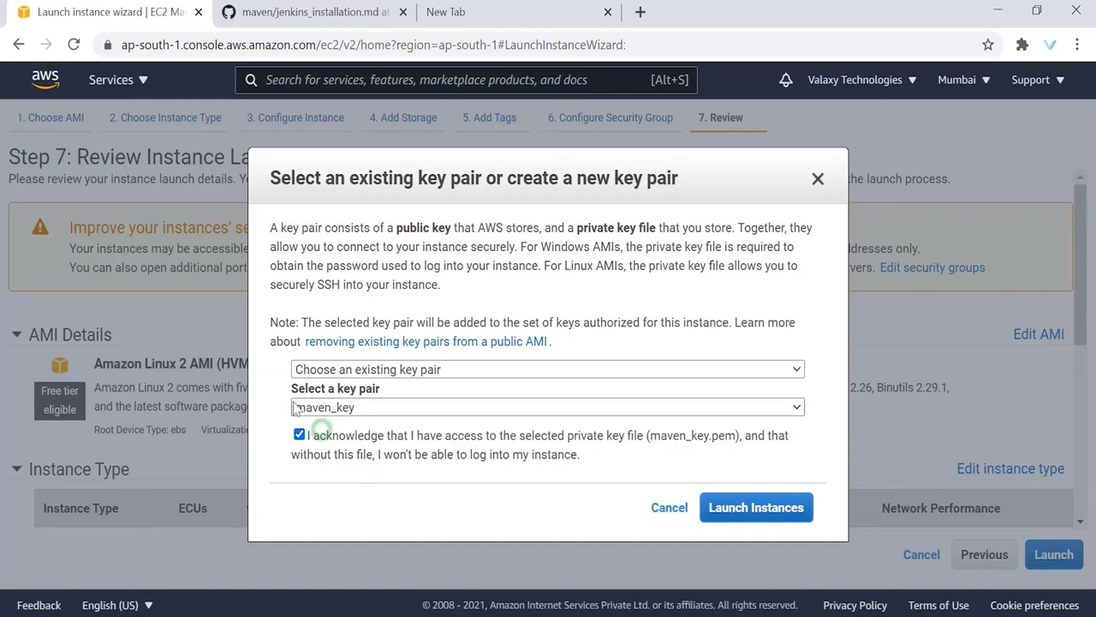
left_click(745, 509)
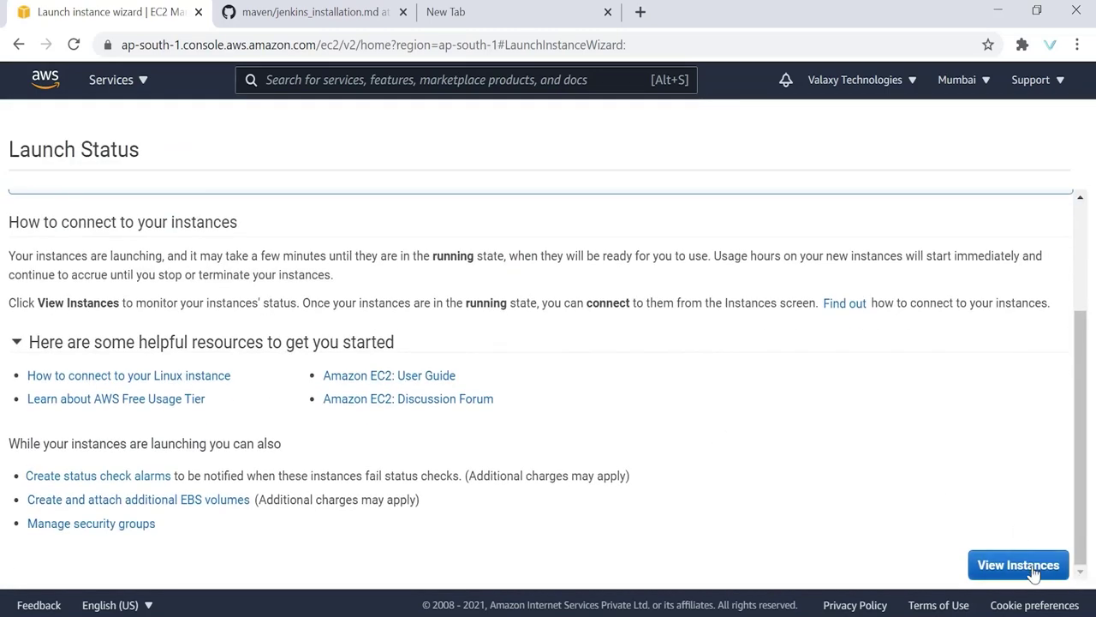
left_click(1031, 565)
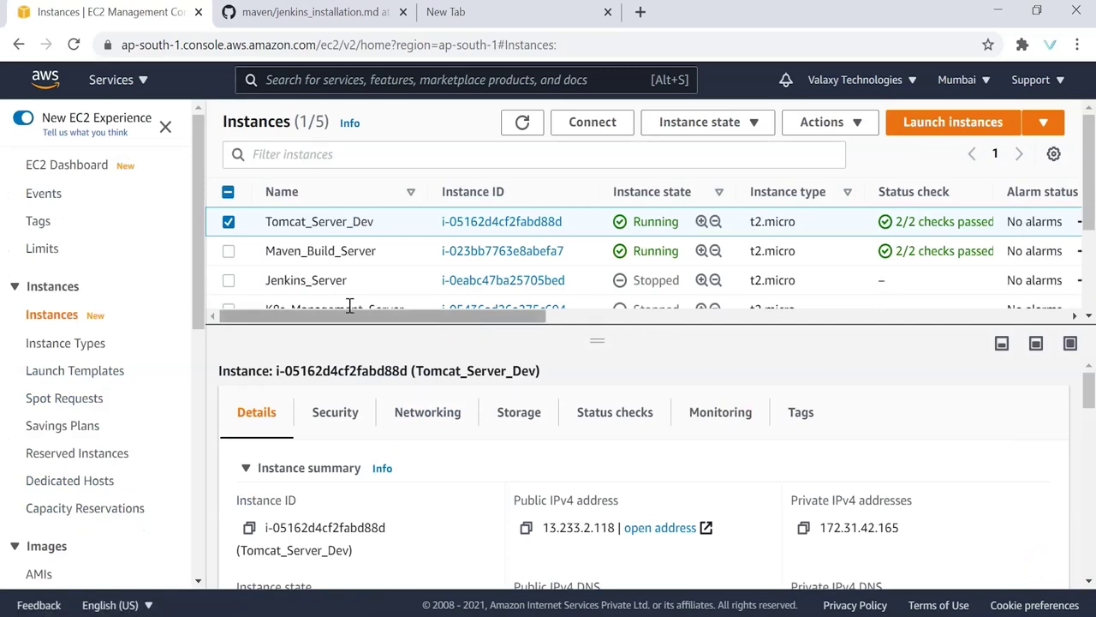
Step: Filter the instance list to Instance state: running
left_click(450, 157)
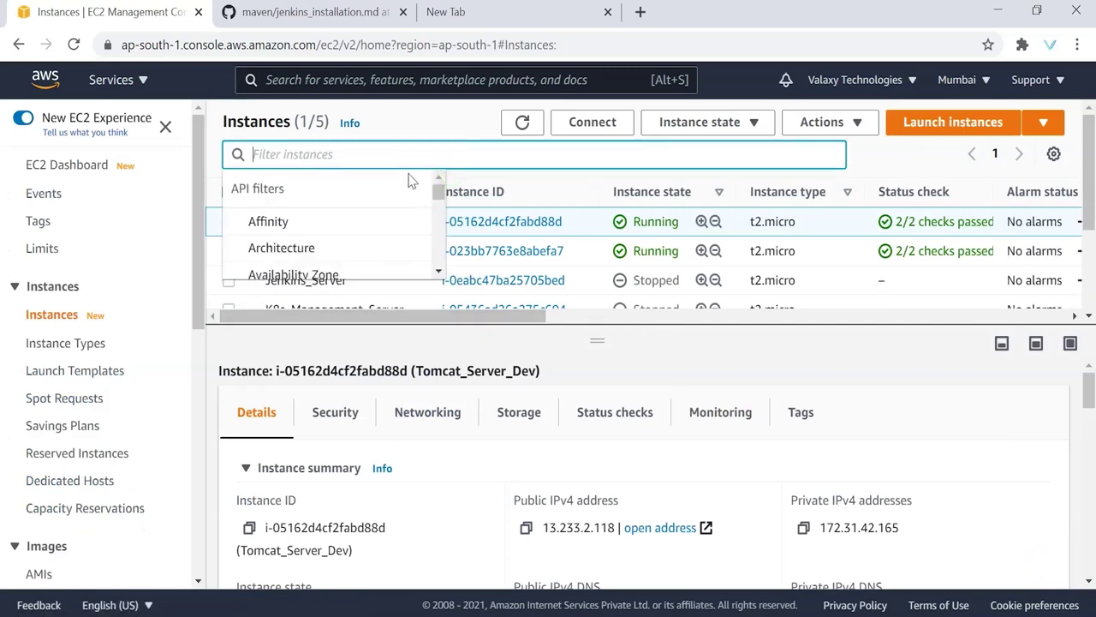
type("inst")
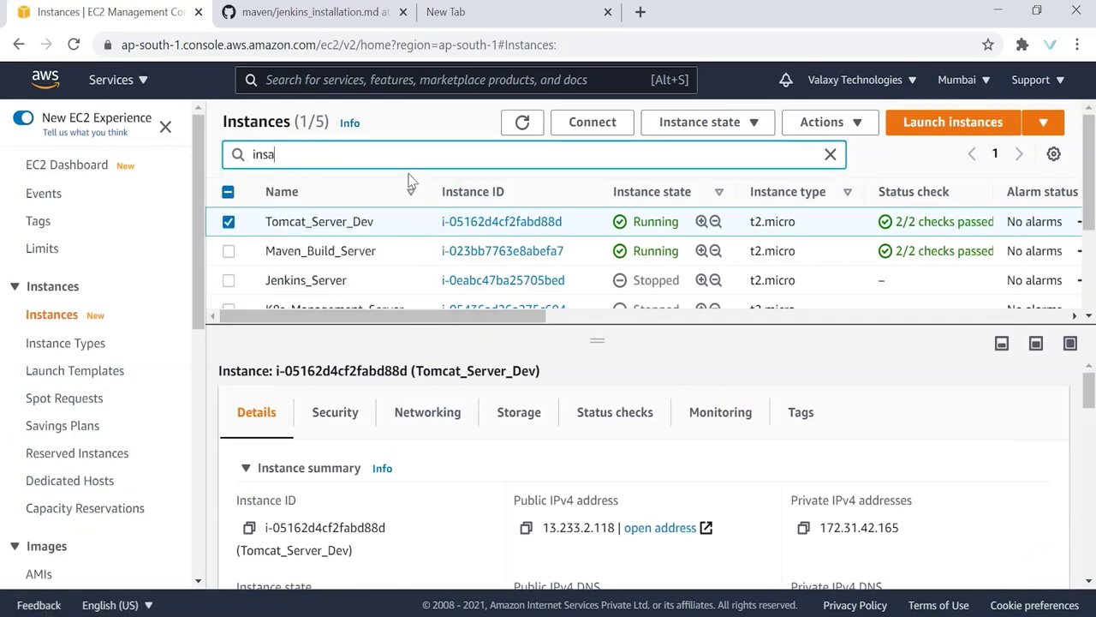
type("ance state")
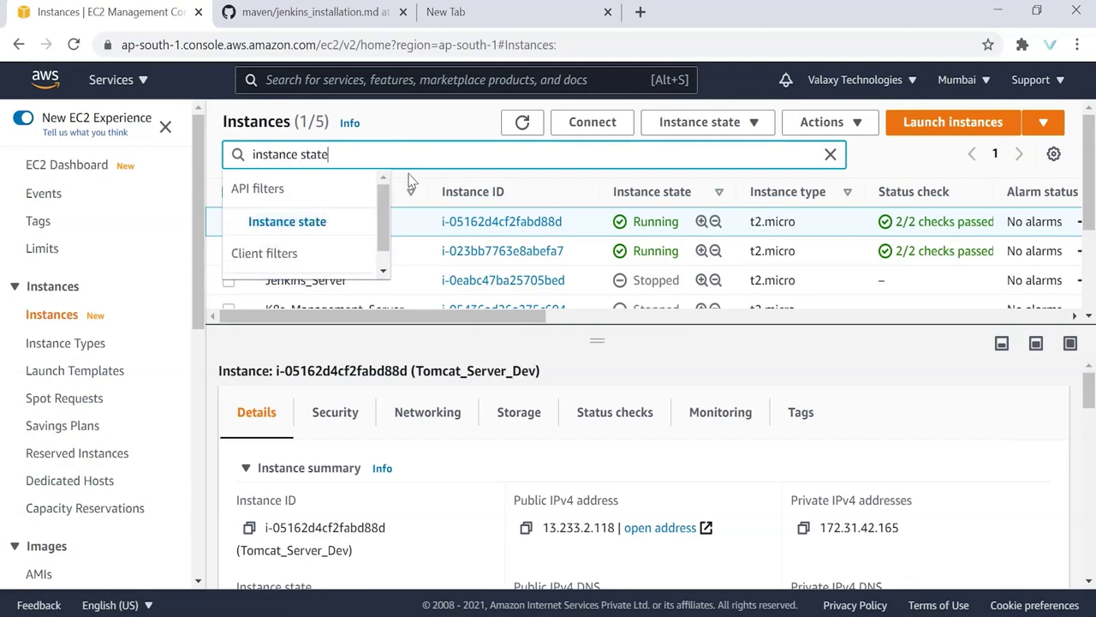
left_click(319, 226)
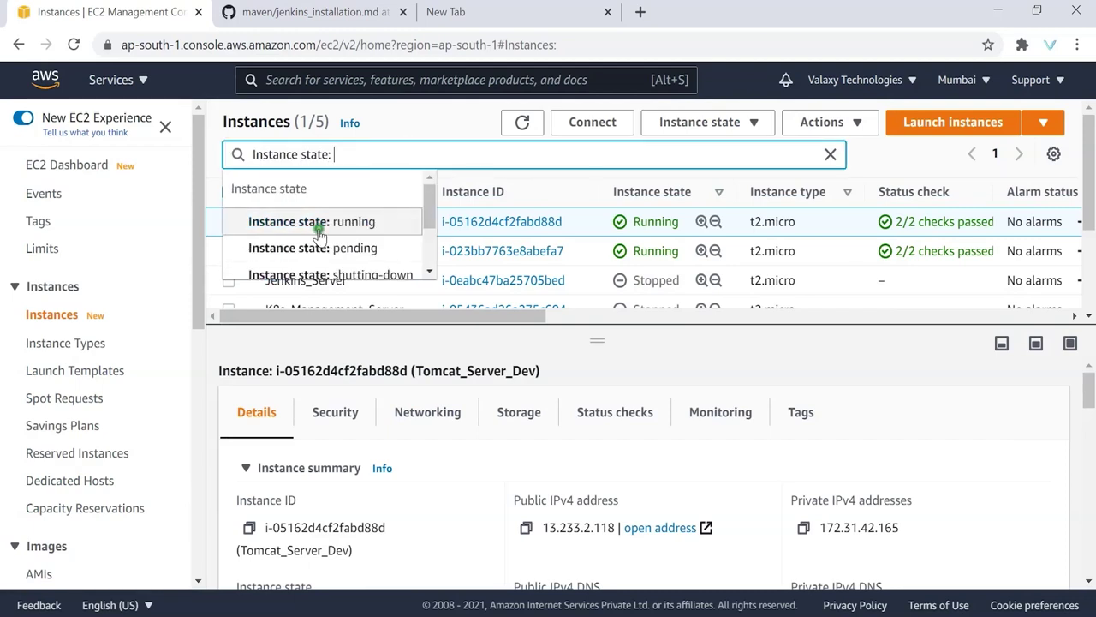
left_click(377, 223)
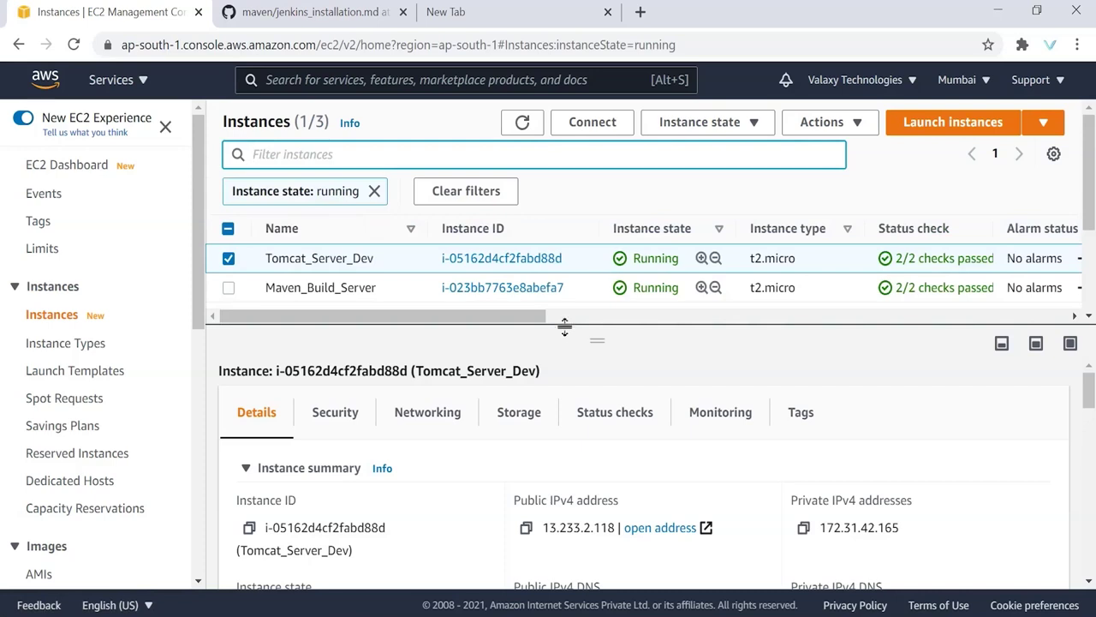
left_click_drag(574, 326, 567, 359)
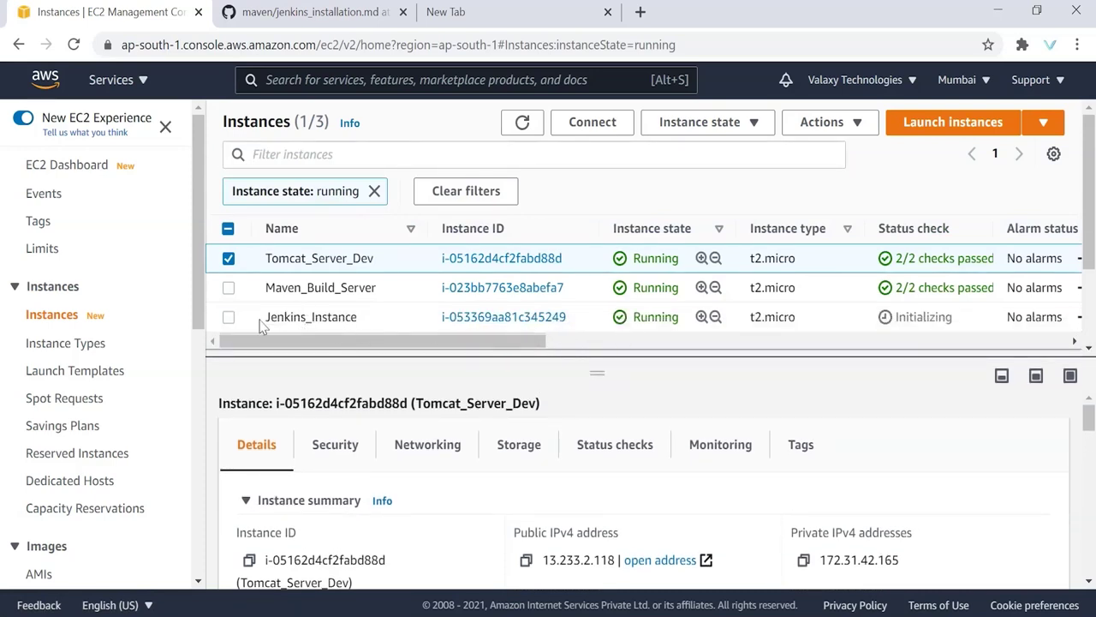
Step: Select Jenkins_Instance alone and copy its public IPv4 address
left_click(233, 317)
left_click(229, 258)
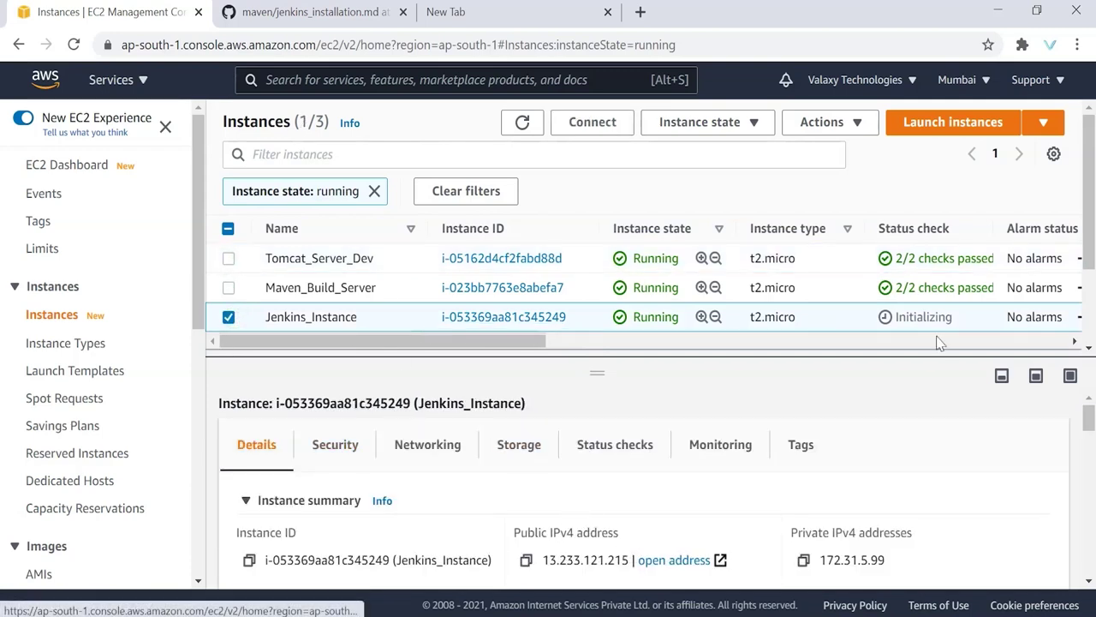
left_click(526, 561)
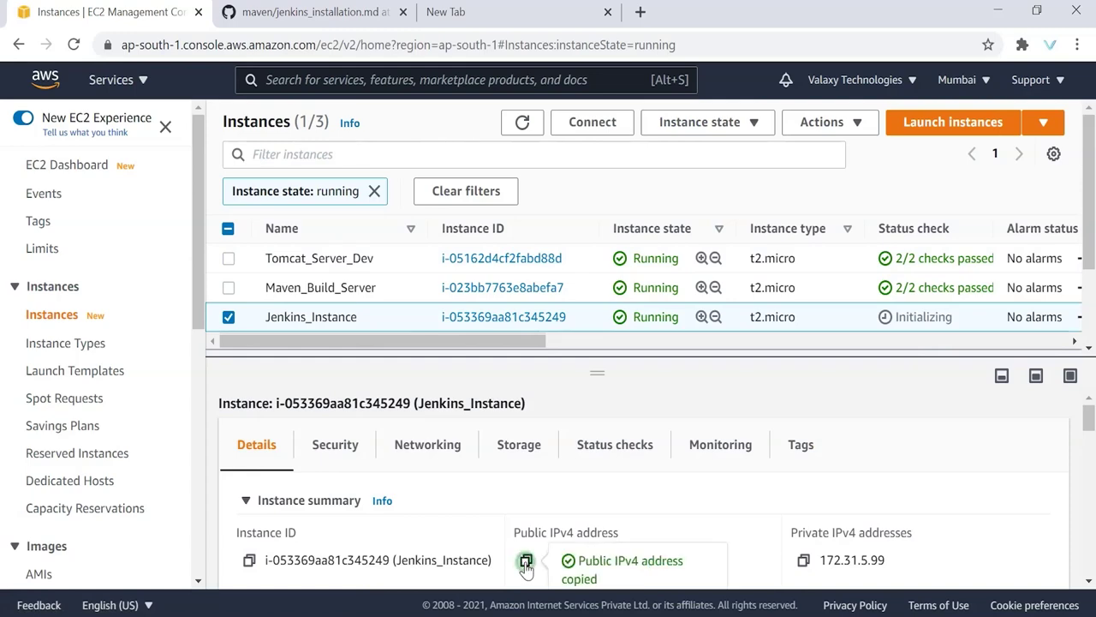
key("alt+Tab")
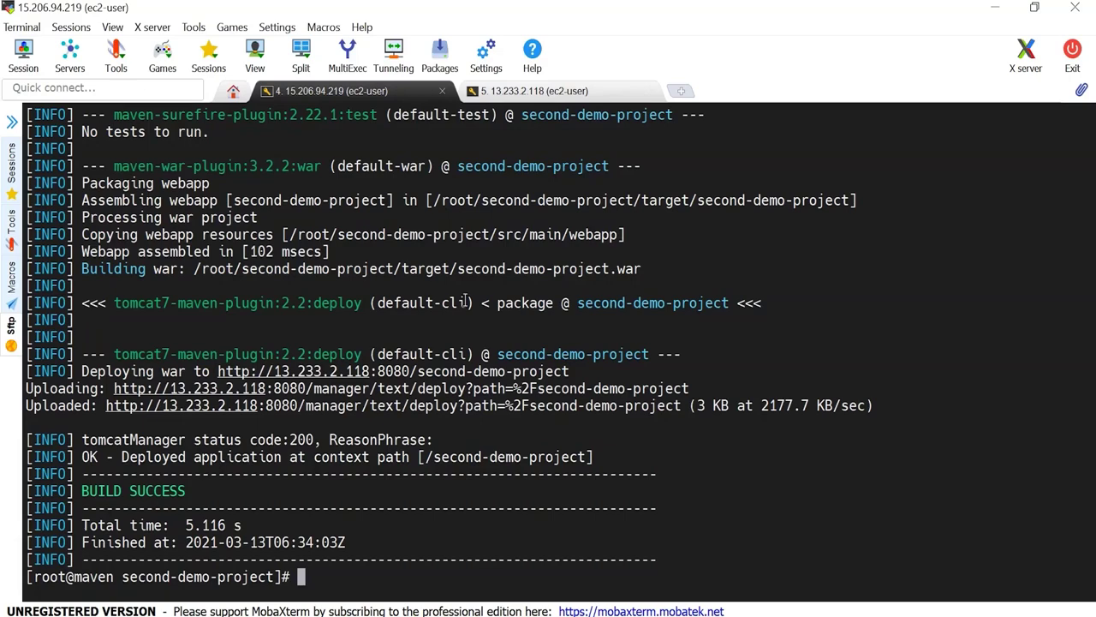
Step: Exit the root shell and log out of the Tomcat server, then close its session
key("Return")
key("Return")
left_click(561, 93)
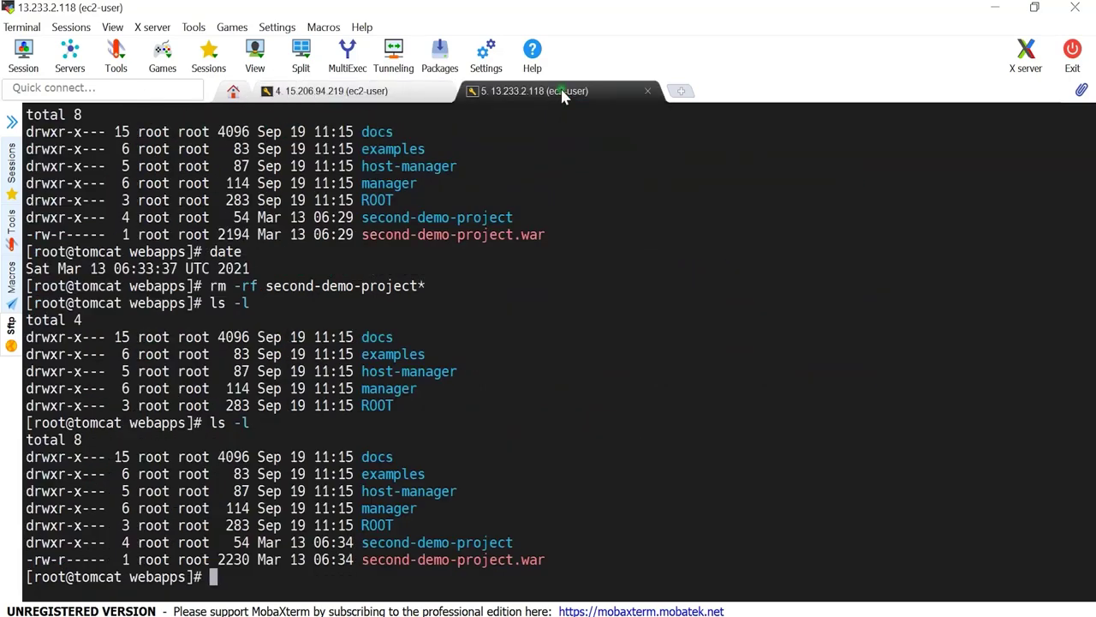
key("Return")
key("Return")
type("exit")
key("Return")
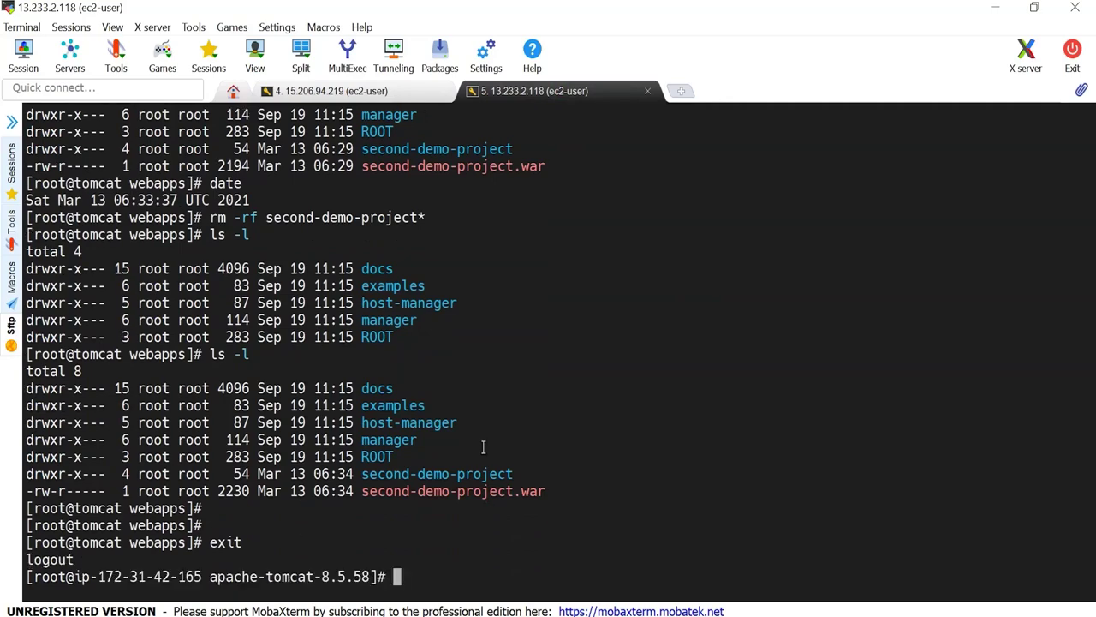
type("exit")
key("Return")
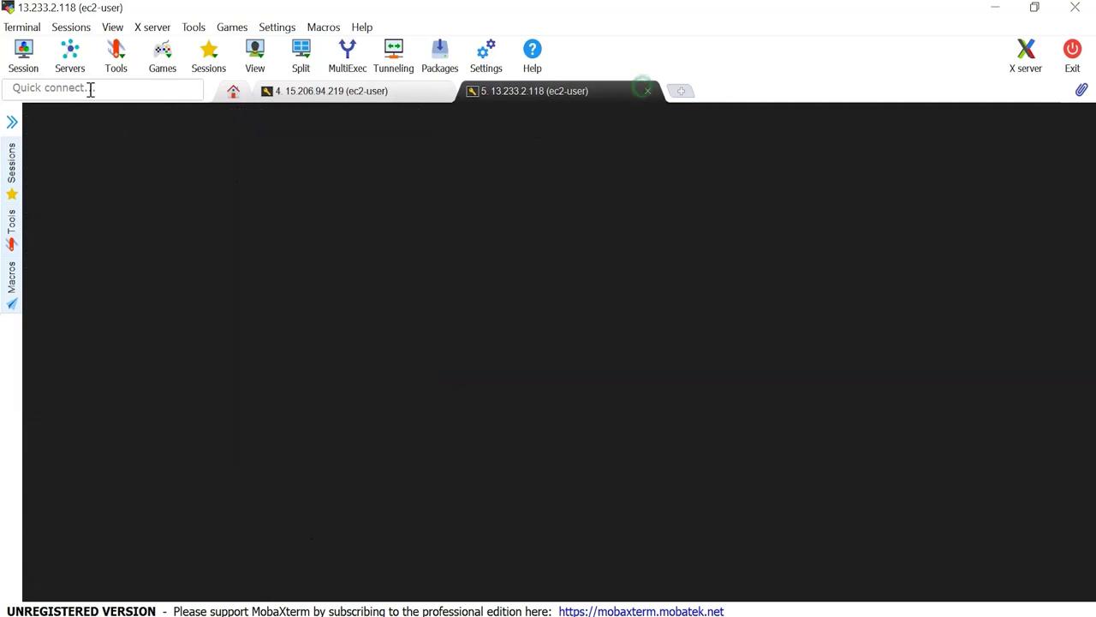
left_click(23, 51)
Step: Open an SSH session to the pasted Jenkins IP as ec2-user with the maven_key private key
left_click(217, 124)
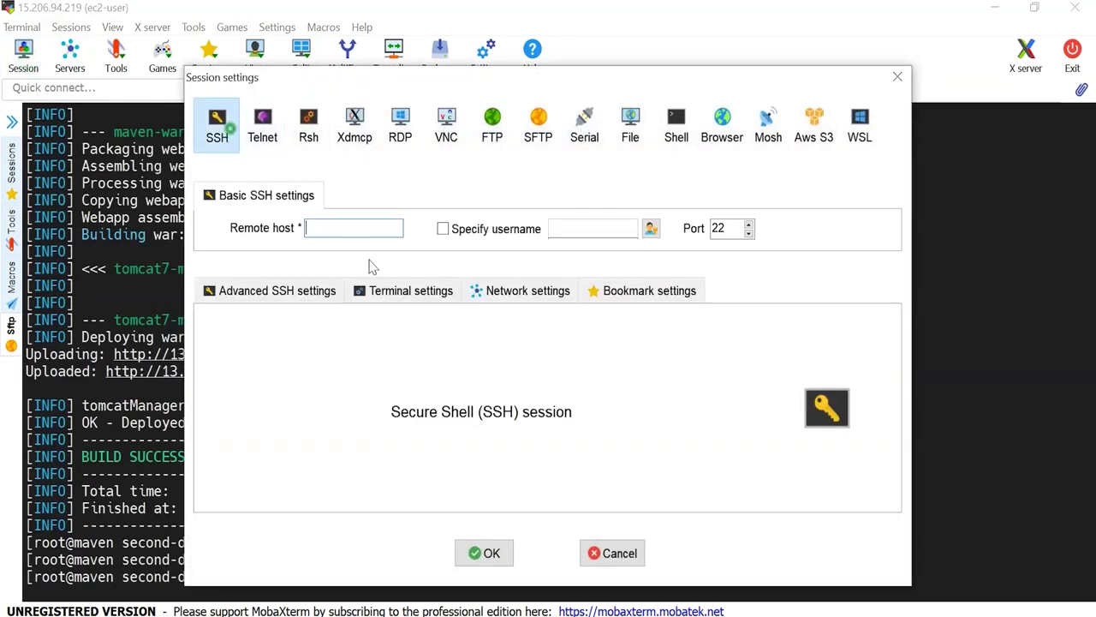
left_click(374, 228)
key("ctrl+v")
left_click(315, 290)
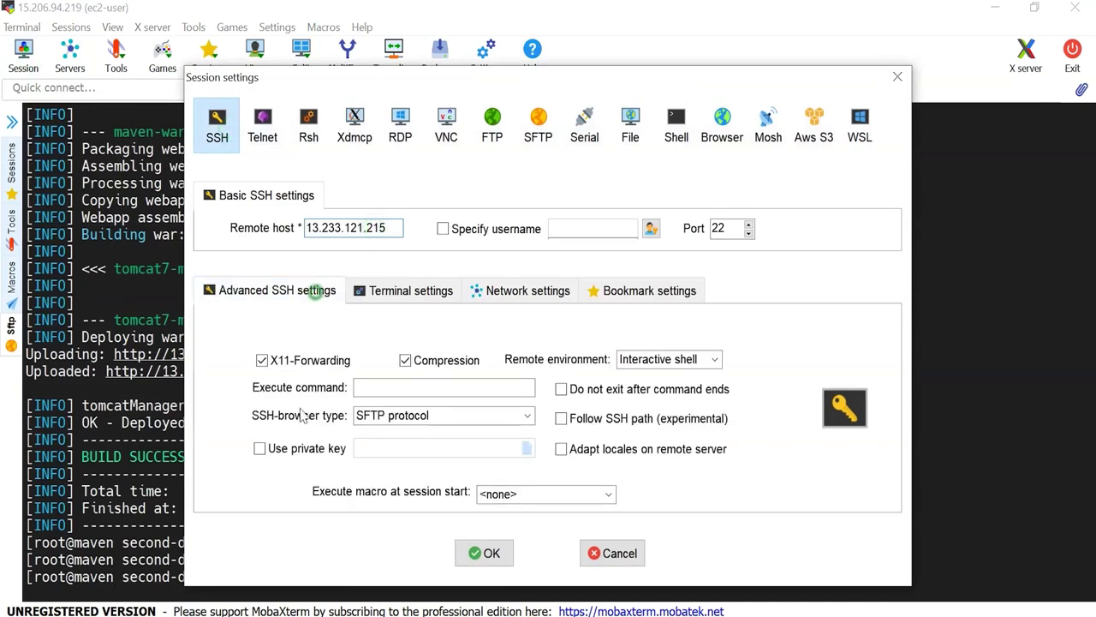
left_click(260, 448)
left_click(531, 449)
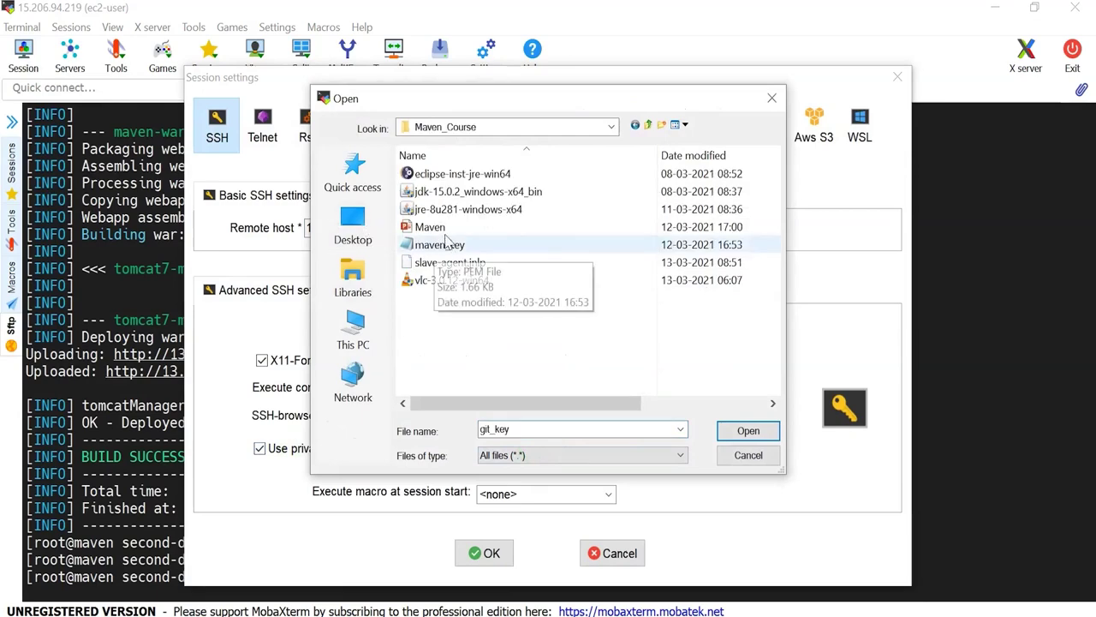
double_click(444, 244)
left_click(503, 231)
type("ec2-user")
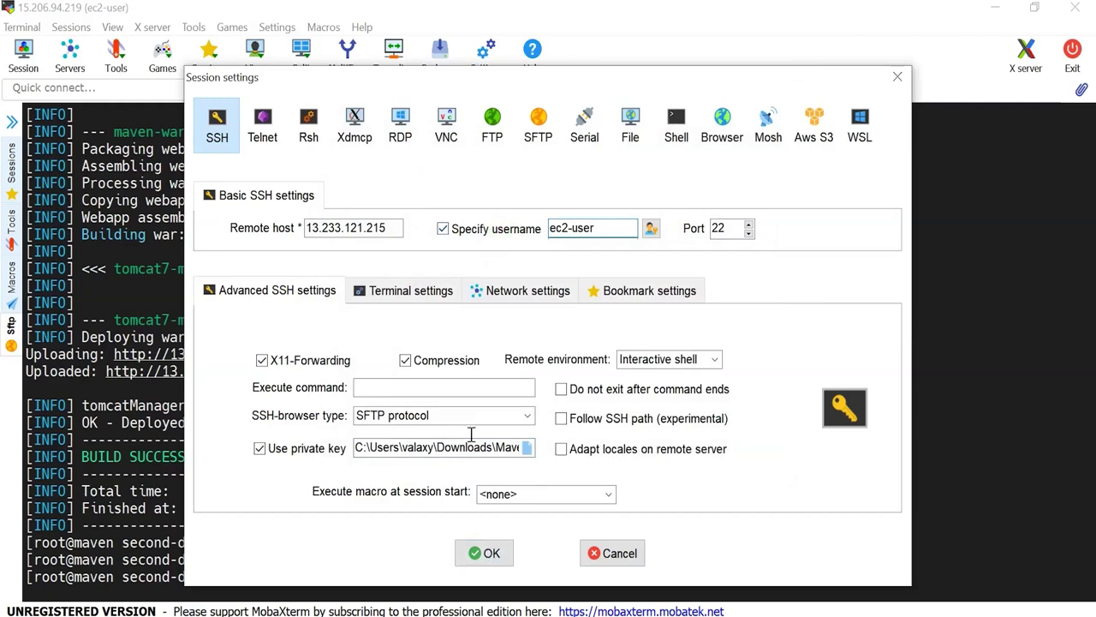
left_click(484, 553)
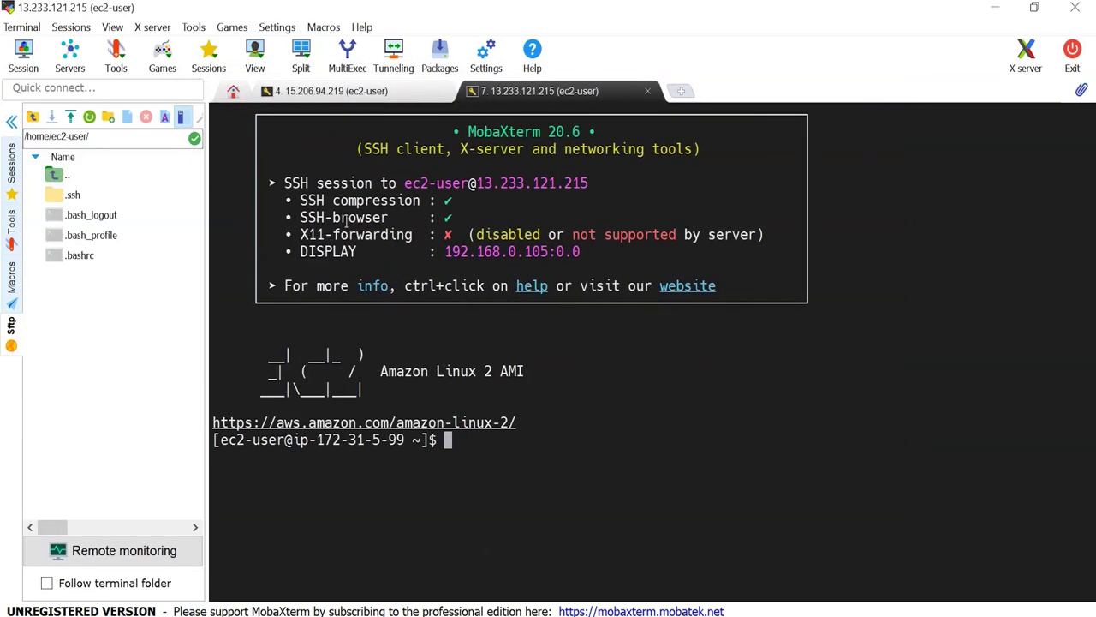
Step: As root, rename the host to jenkins and reopen a root shell showing it
left_click(11, 121)
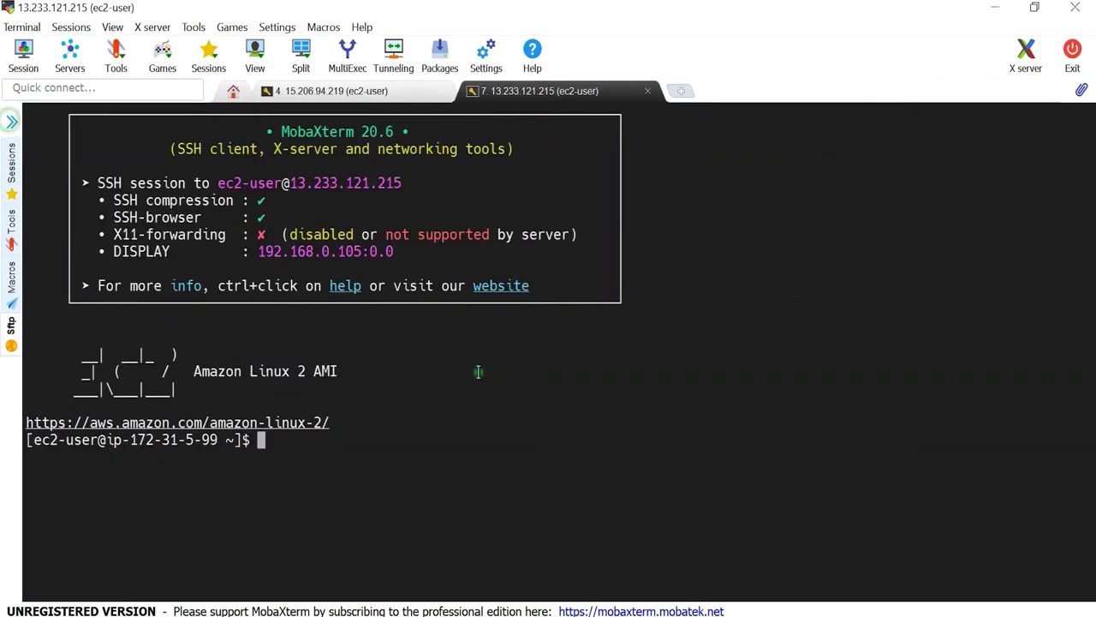
type("sudo su -")
key("Return")
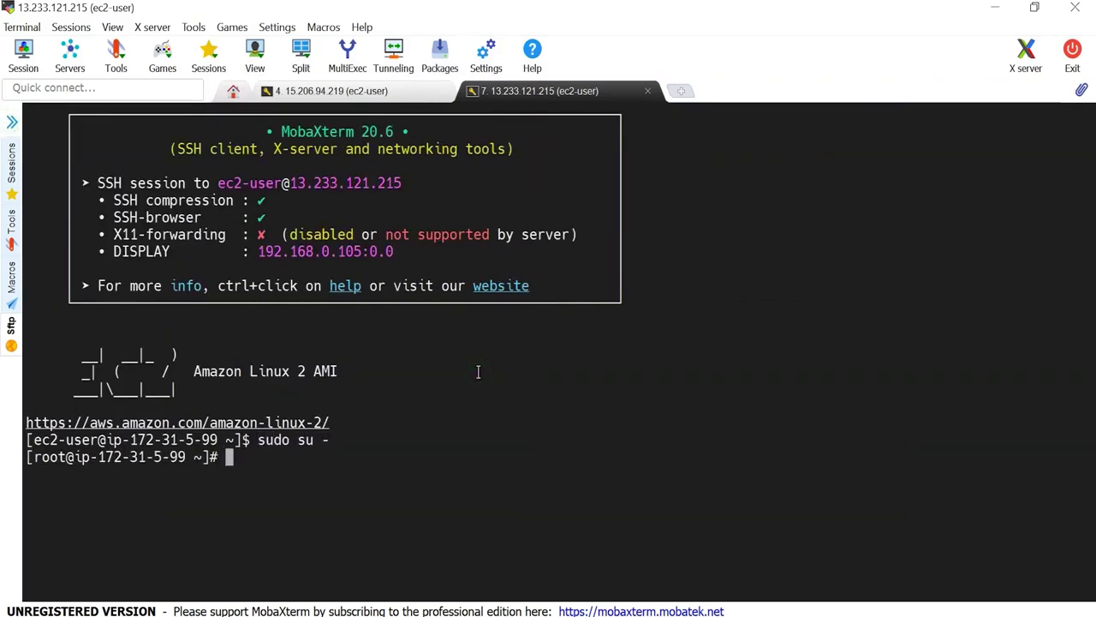
type("hostname jenkins")
key("Return")
type("sudo su")
type(" -")
key("Return")
type("clear")
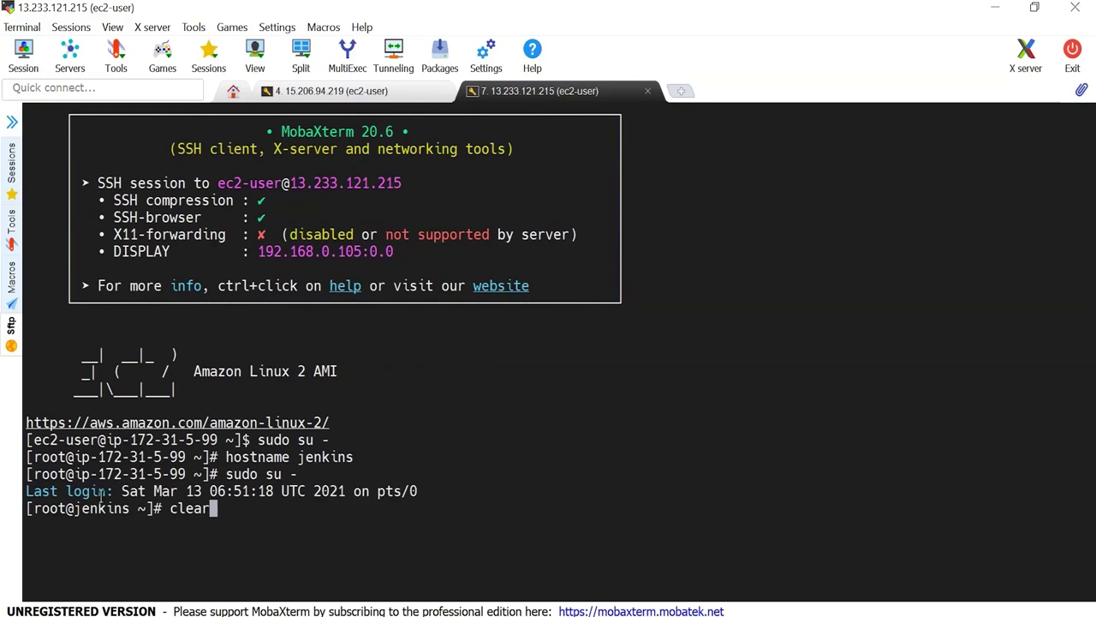
double_click(91, 509)
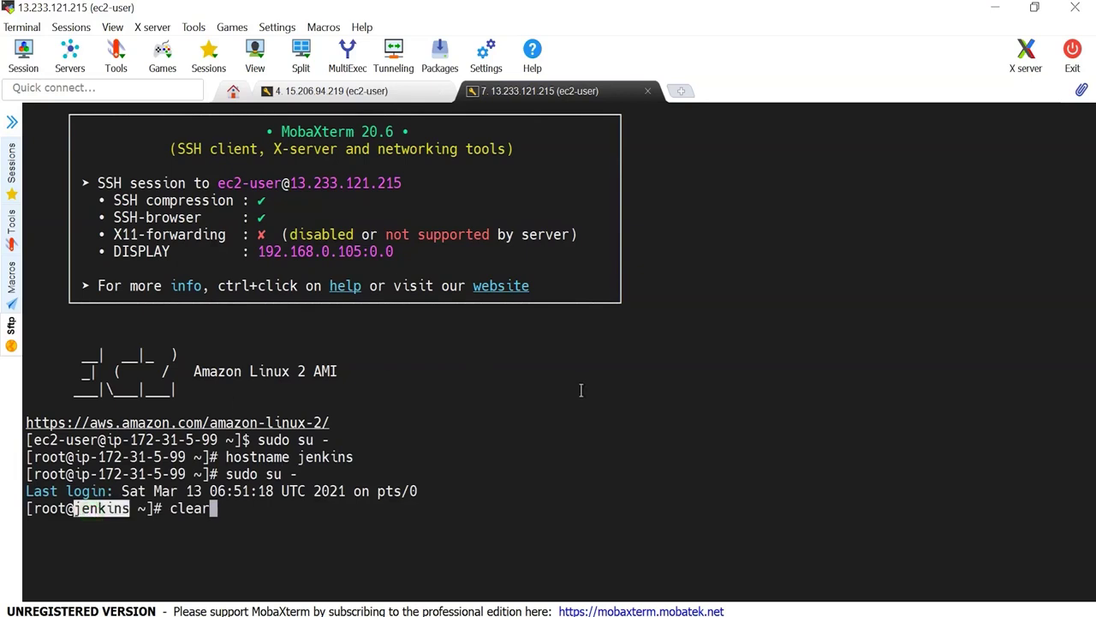
key("Return")
key("Return")
key("Return")
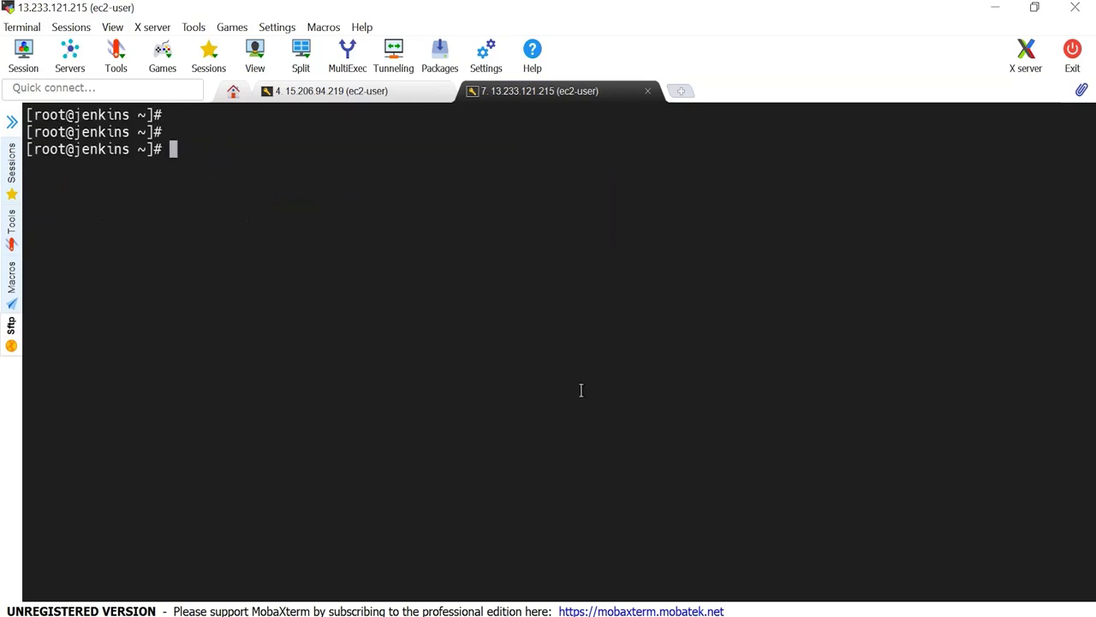
Step: Install Java 1.8 with 'yum install java-1.8*', confirming with y
type("yum install java-1.8*")
key("Return")
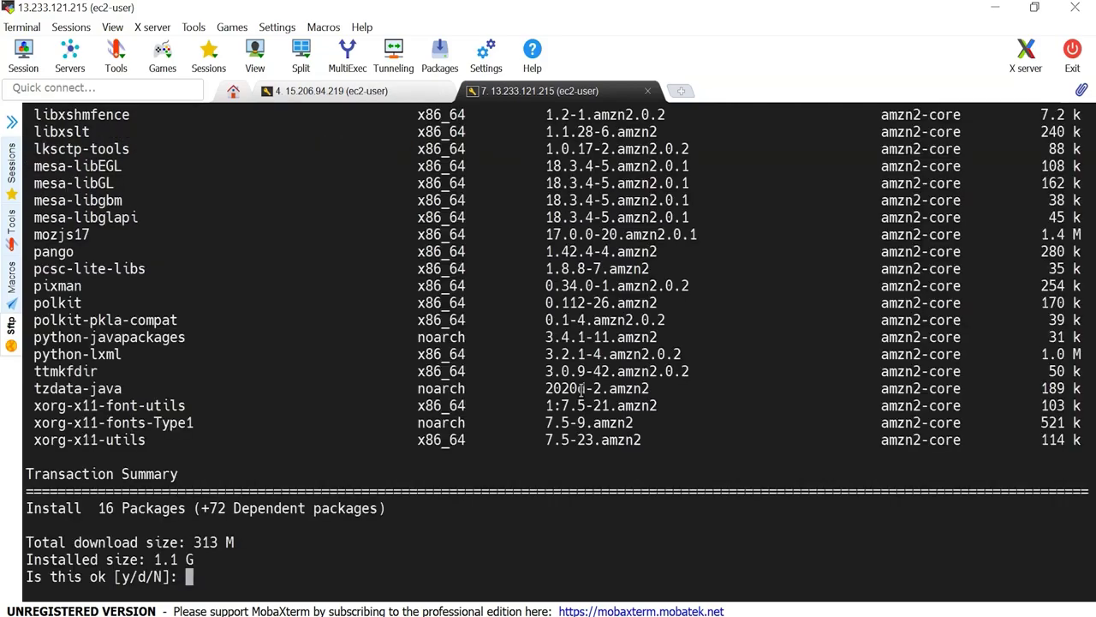
type("y")
key("Return")
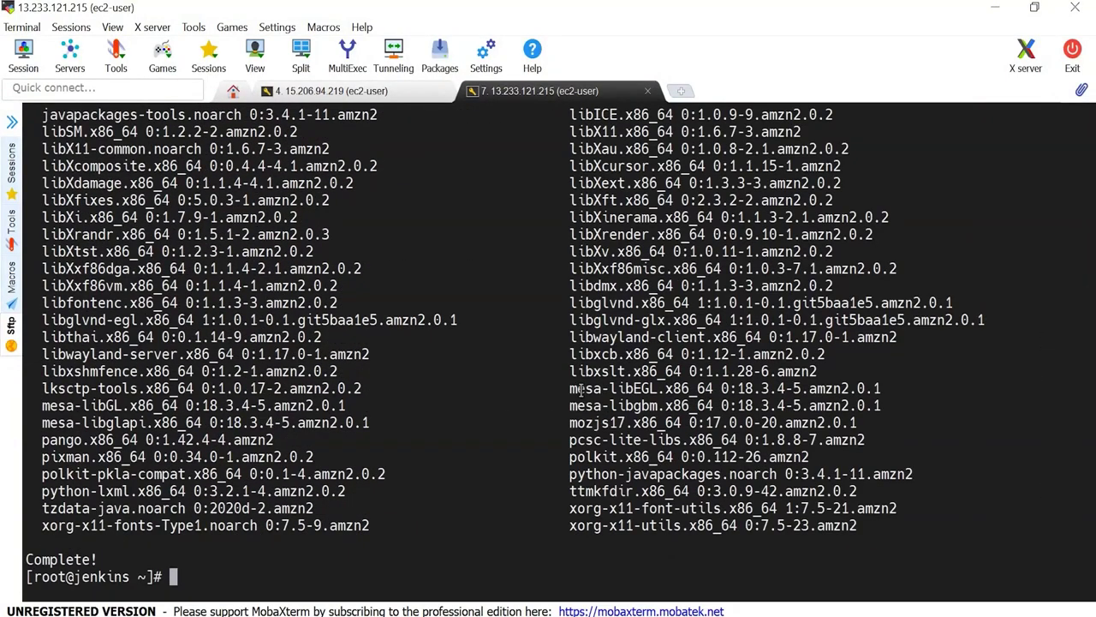
Step: Run 'yum install jenkins', which finds no jenkins package available
type("yum install j")
type("enkins")
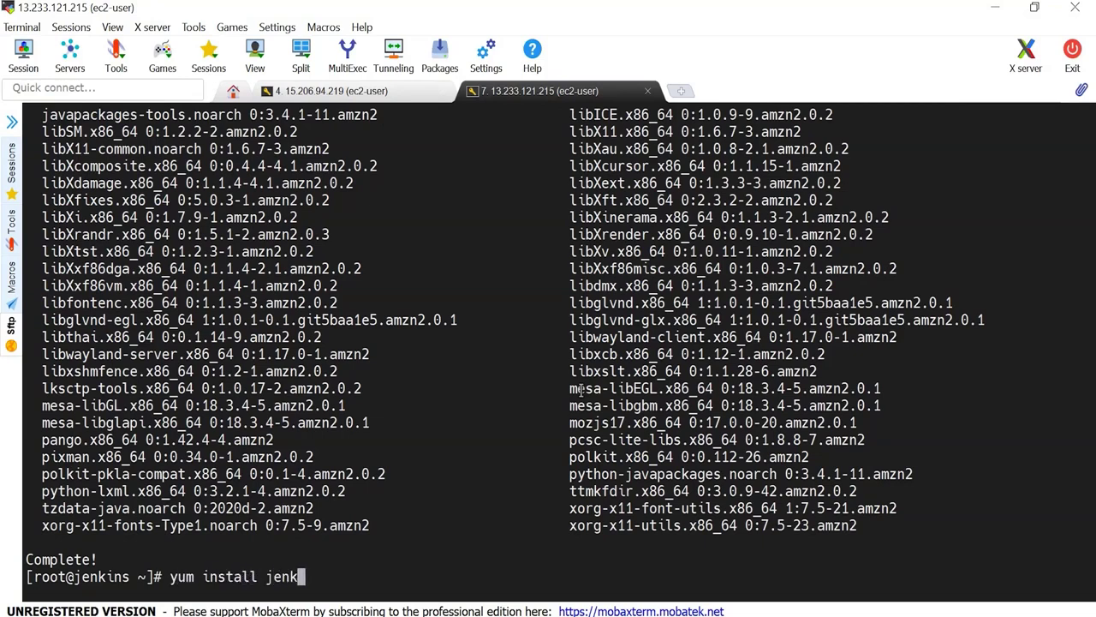
key("Return")
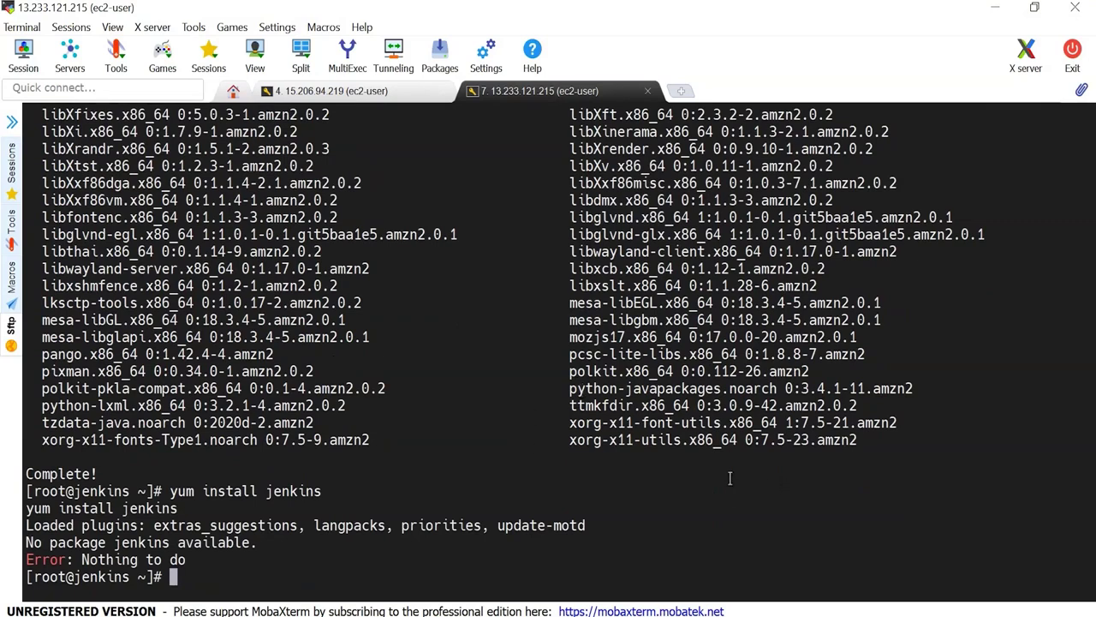
key("alt+Tab")
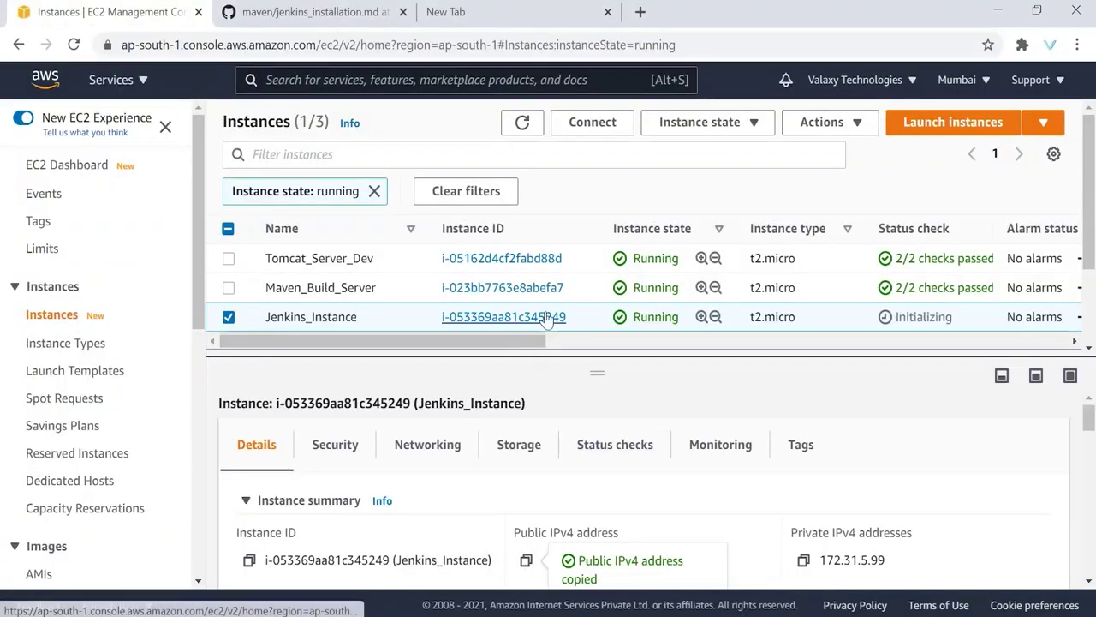
Step: Open the pkg.jenkins.io redhat-stable page from the notes and select the jenkins.repo wget command
left_click(347, 12)
scroll(471, 420, "down", 2)
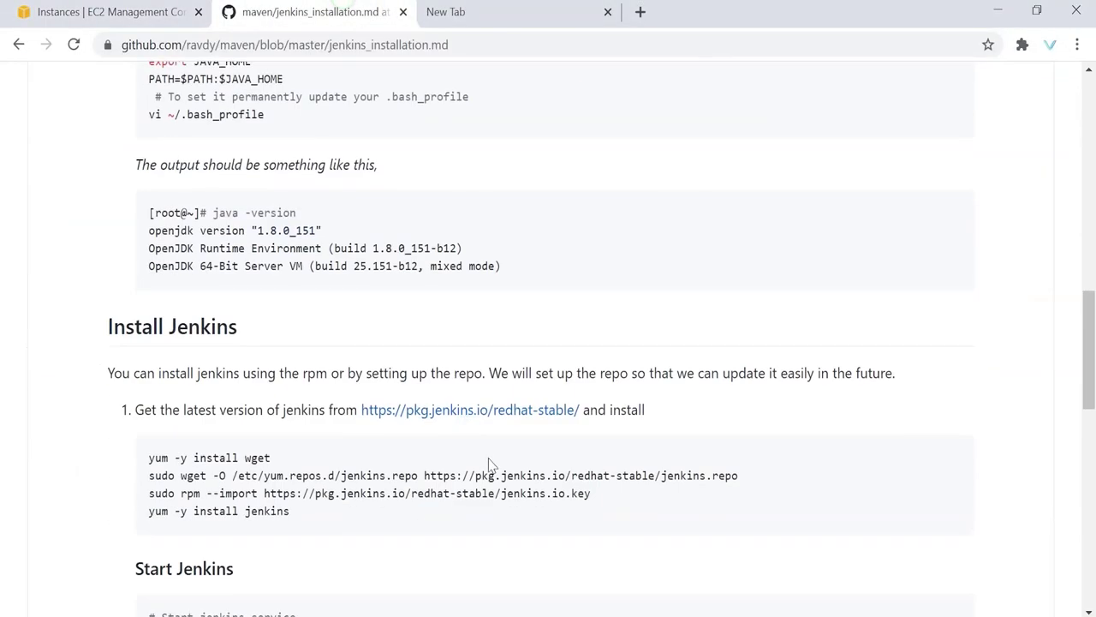
left_click(477, 419, "ctrl")
left_click(531, 12)
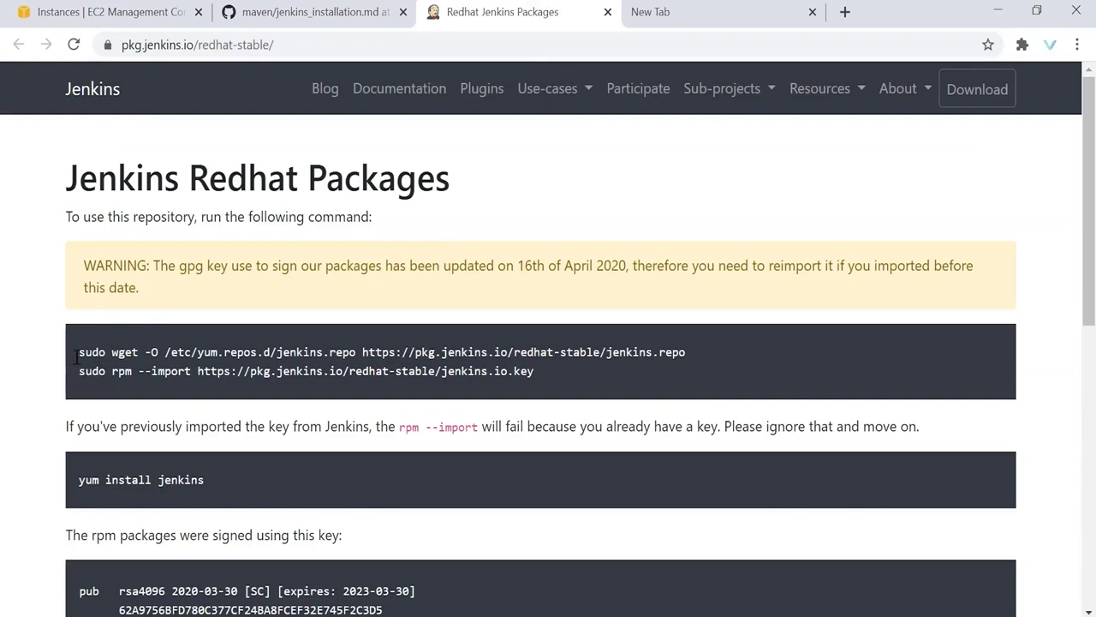
left_click_drag(75, 352, 732, 355)
key("ctrl+c")
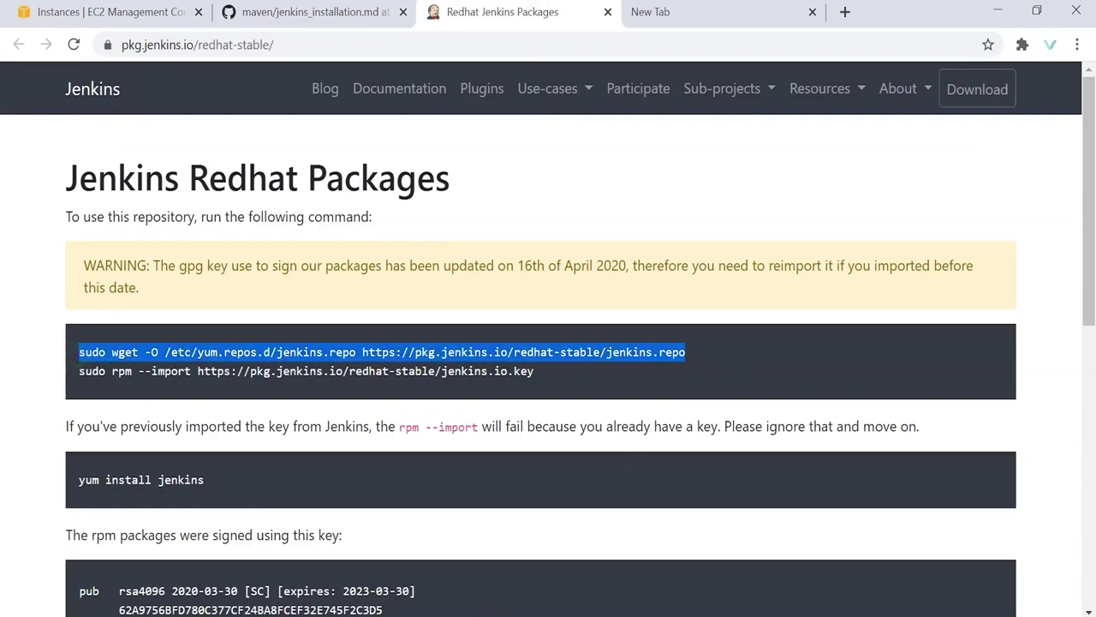
key("alt+Tab")
Step: Run the wget command for jenkins.repo and the rpm --import signing key command
right_click(500, 406)
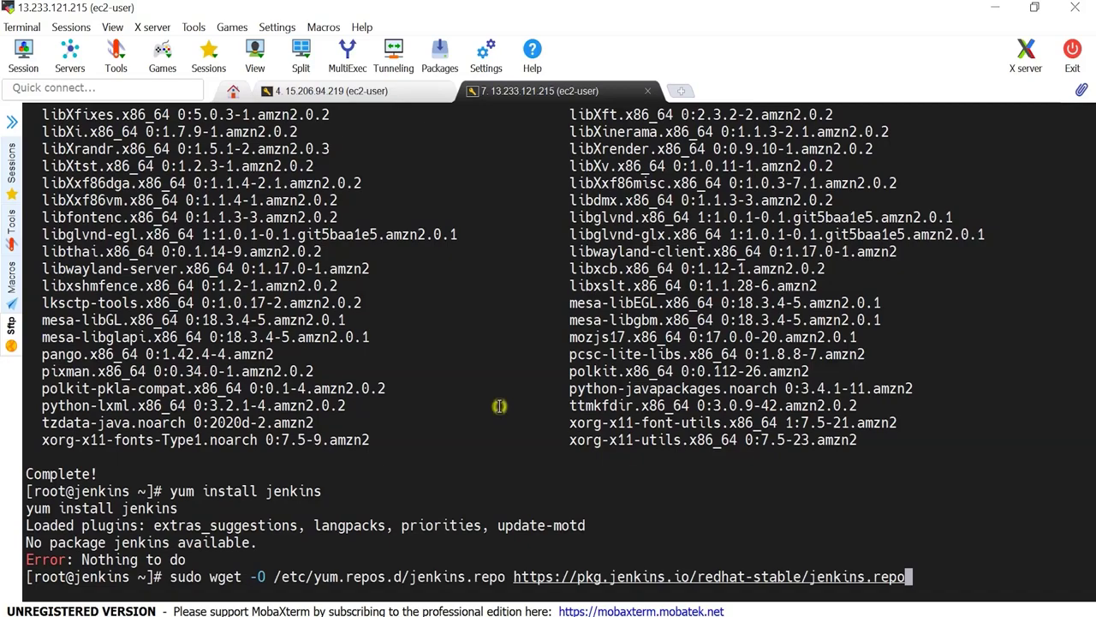
key("Return")
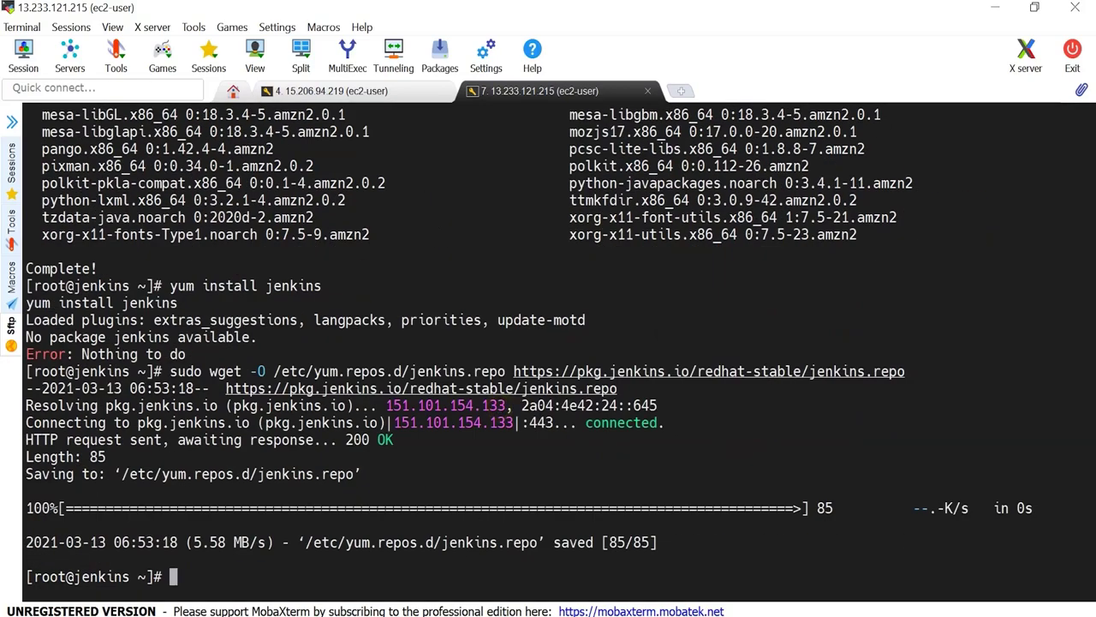
key("alt+Tab")
left_click_drag(75, 371, 568, 376)
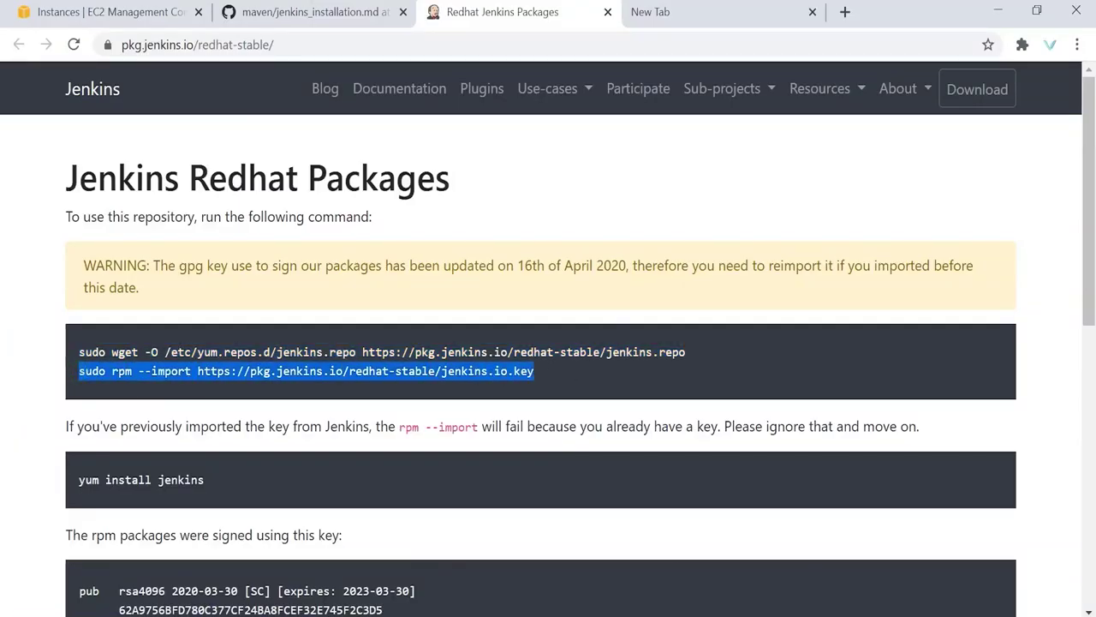
key("ctrl+c")
key("alt+Tab")
right_click(508, 465)
key("Return")
Step: Install Jenkins with 'yum install jenkins', answering y
type("yum install jn")
key("BackSpace")
key("BackSpace")
type("jenkins")
key("Return")
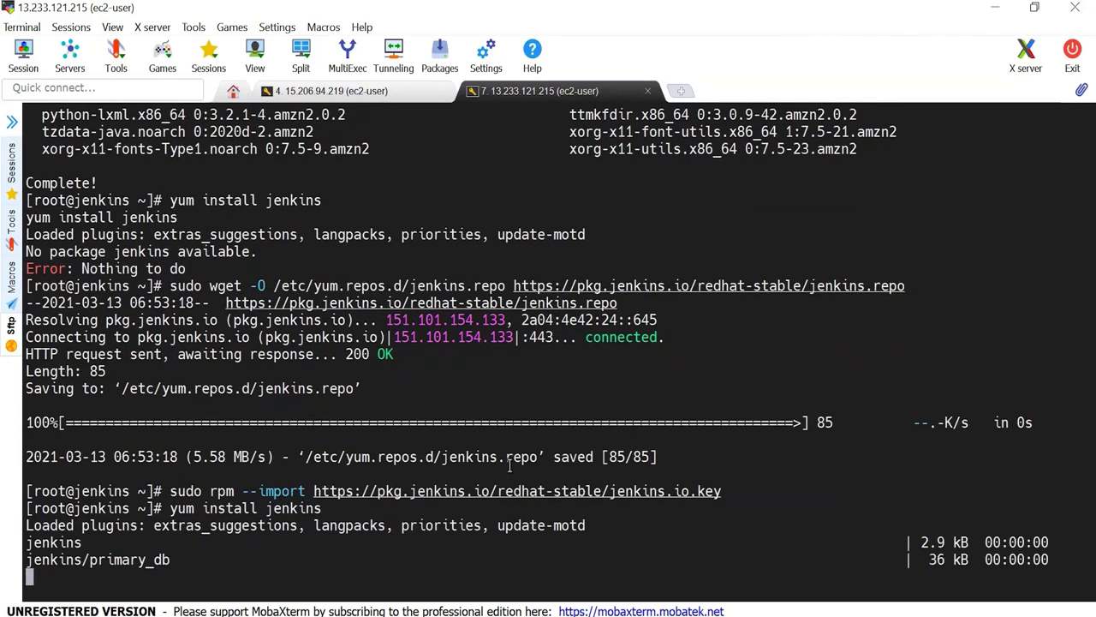
type("y")
key("Return")
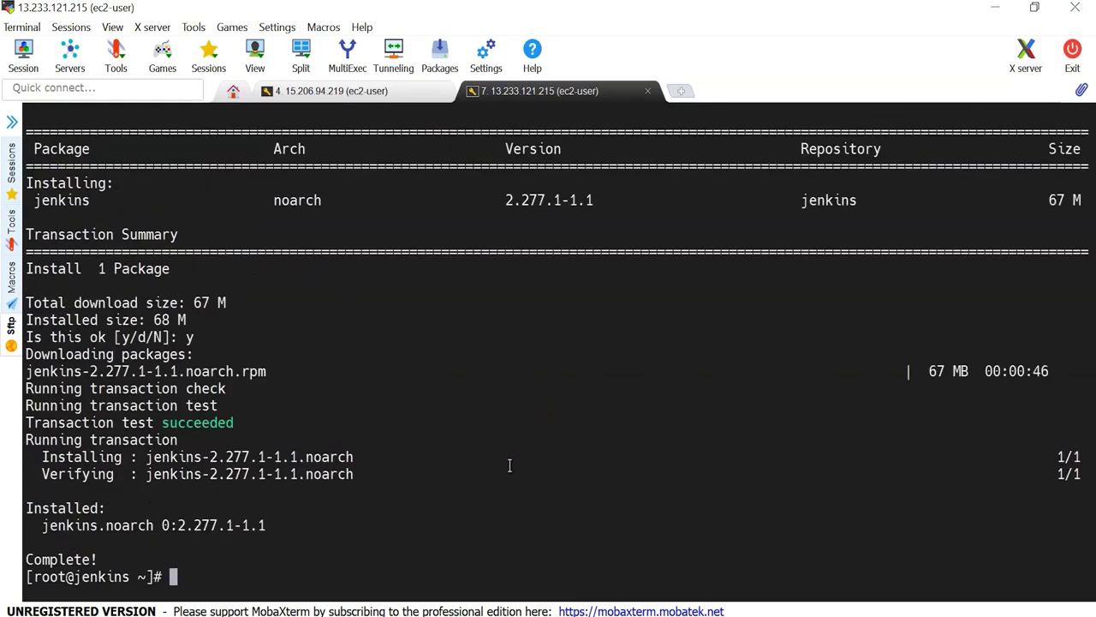
Step: Start the Jenkins service and confirm its status shows active (running)
type("service jenkins status")
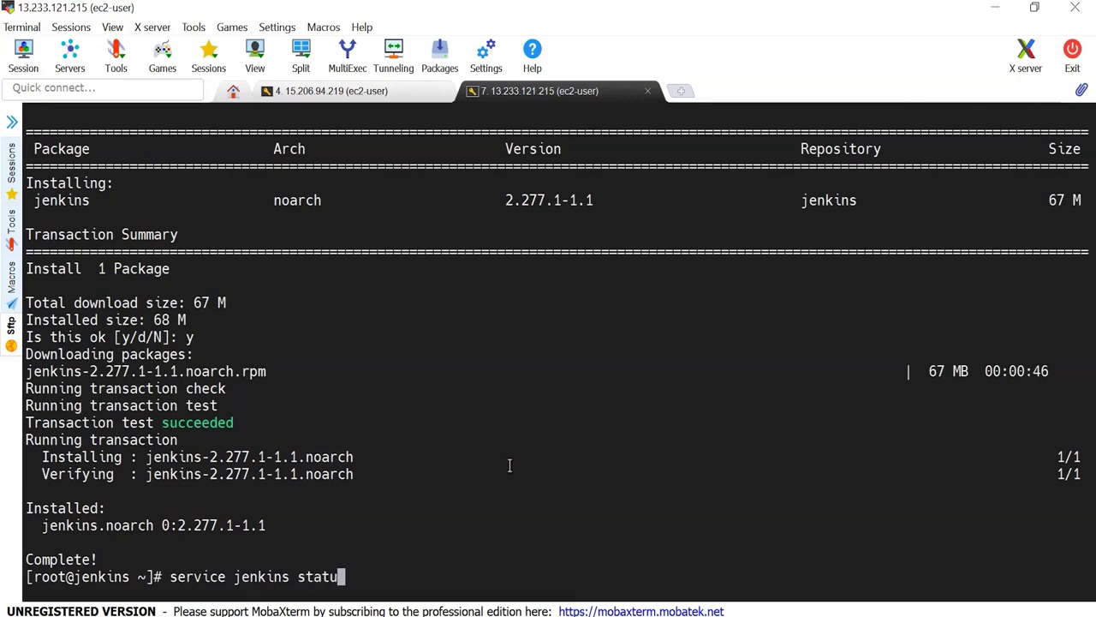
key("Return")
type("service jenkins")
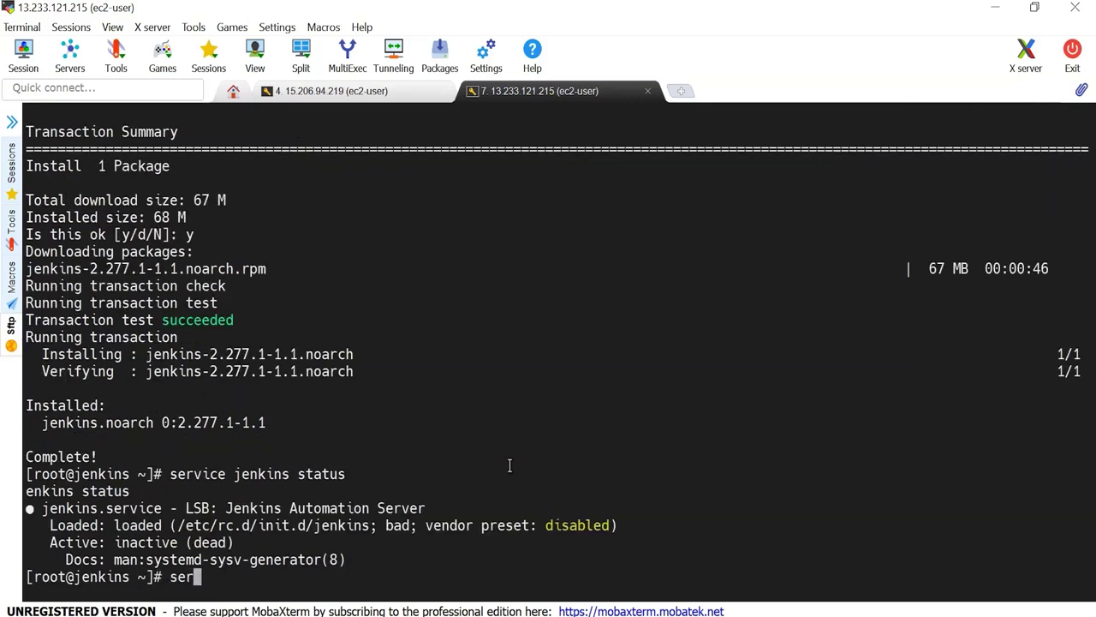
type(" start")
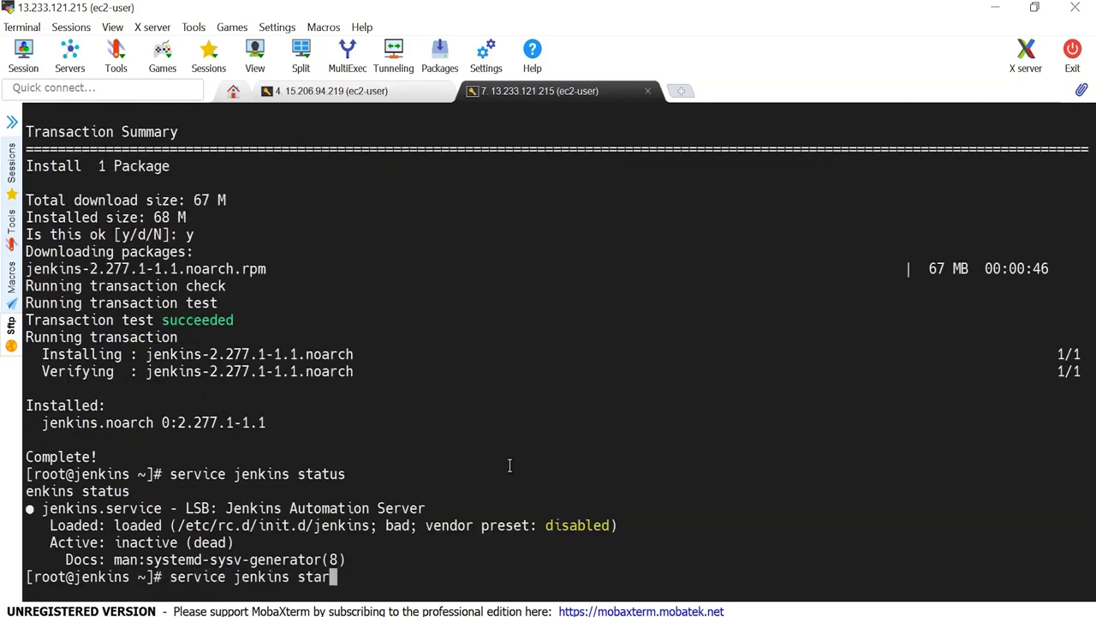
key("Return")
key("Up")
key("BackSpace")
key("BackSpace")
type("tus")
key("Return")
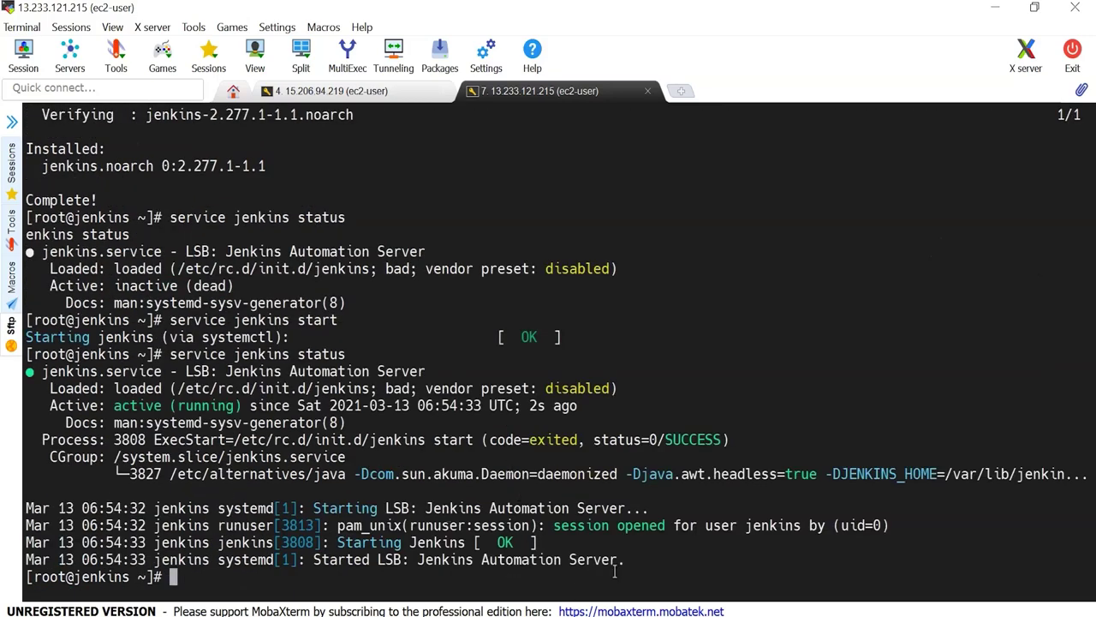
left_click(625, 608)
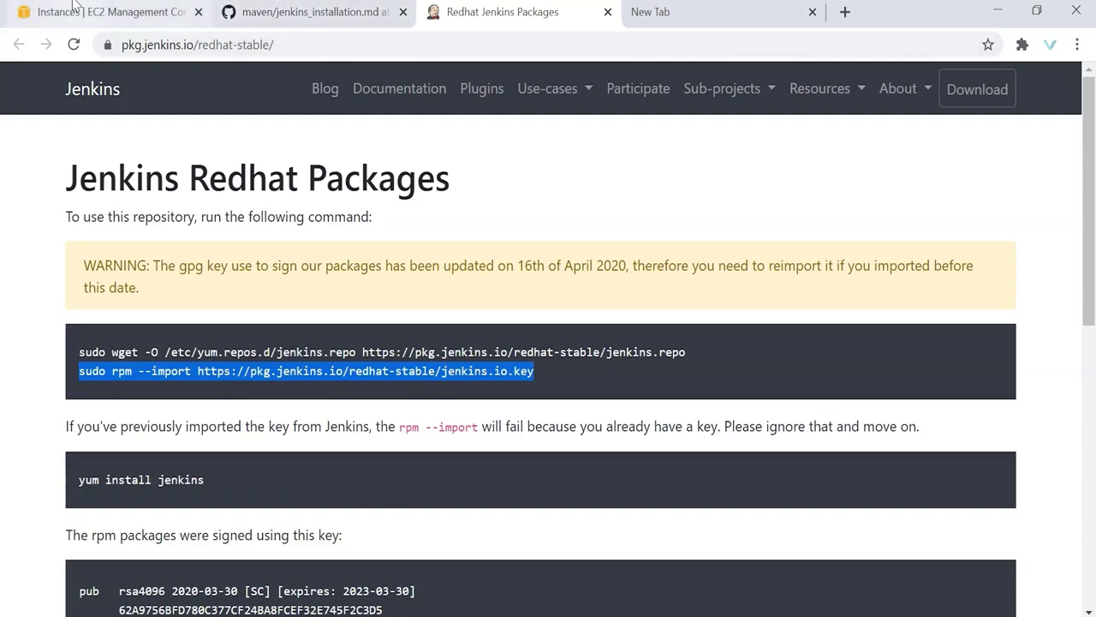
Step: Copy Jenkins_Instance's public IP and load 13.233.121.215:8080 in the new tab
left_click(75, 7)
scroll(559, 485, "down", 1)
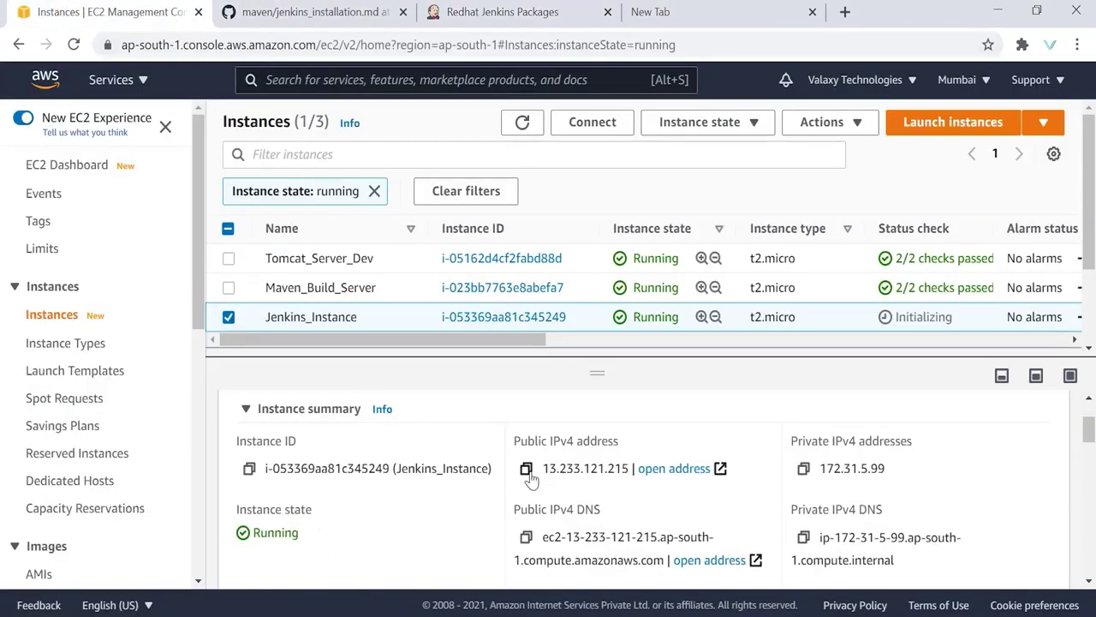
left_click(528, 472)
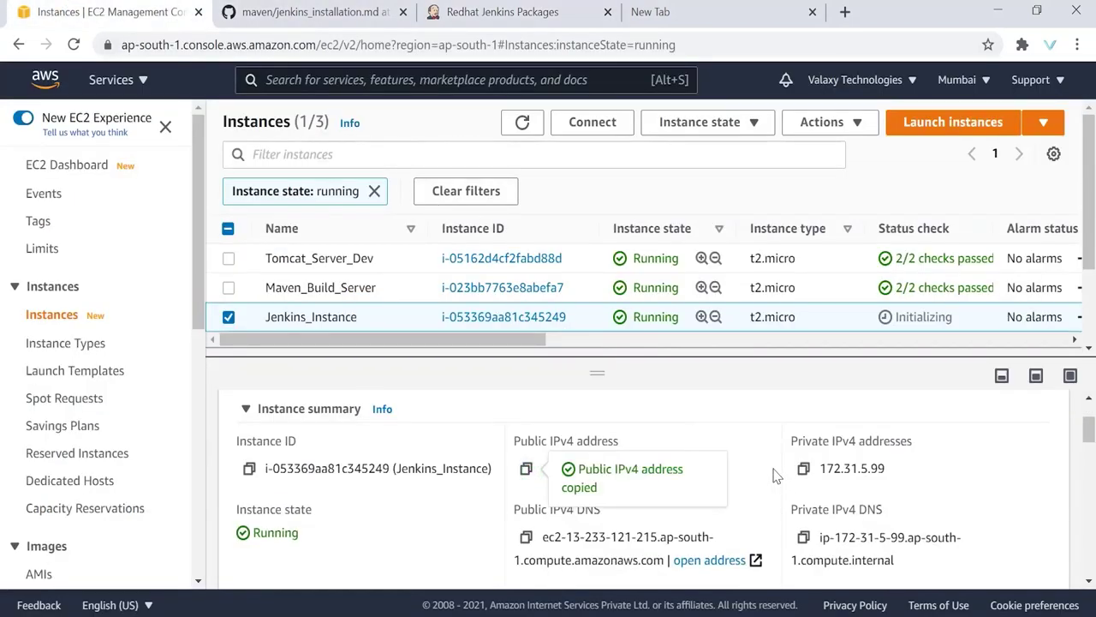
left_click(649, 7)
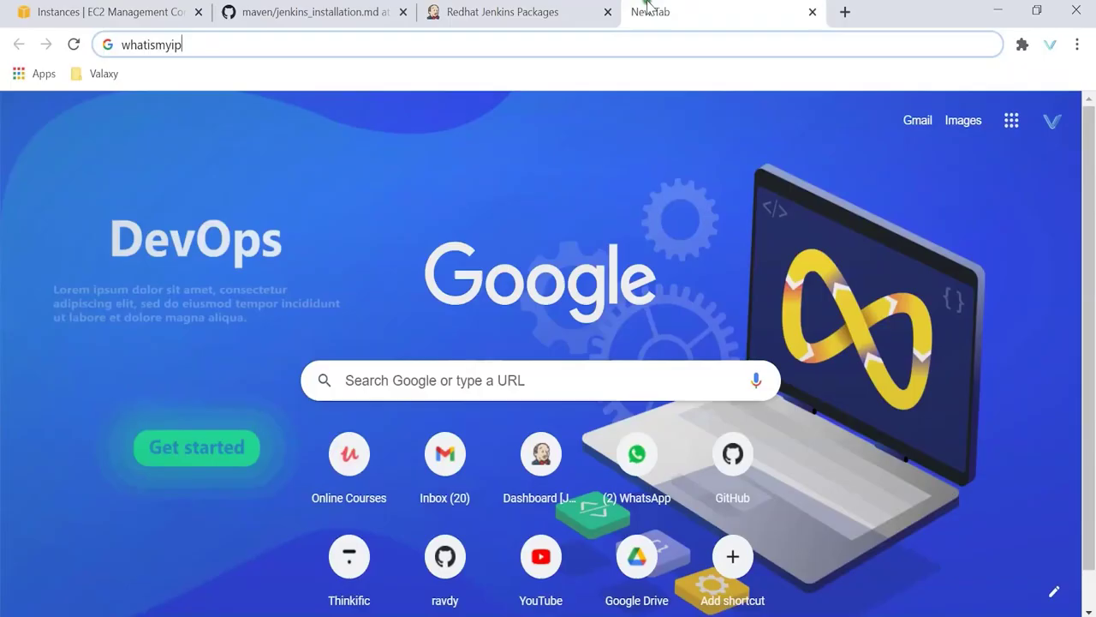
left_click(210, 44)
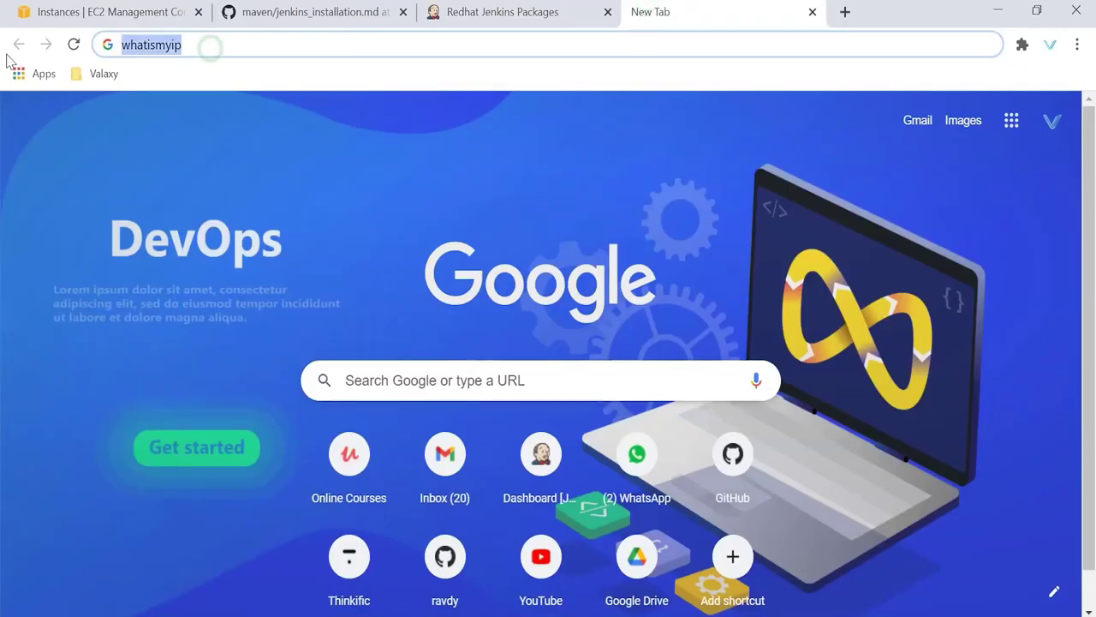
key("ctrl+v")
type(":")
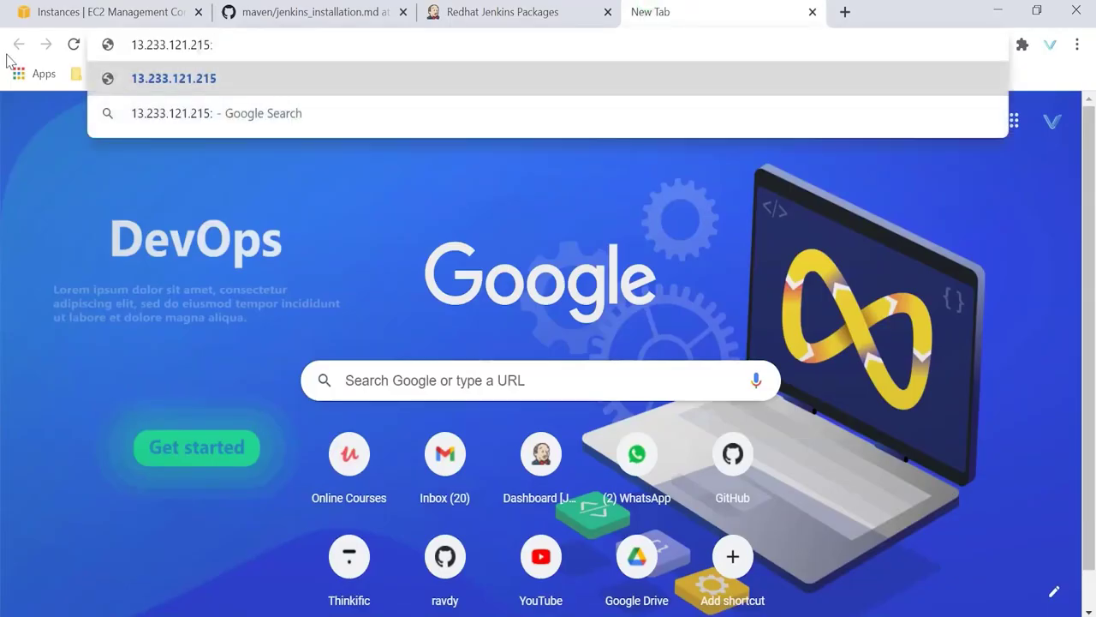
type("8080")
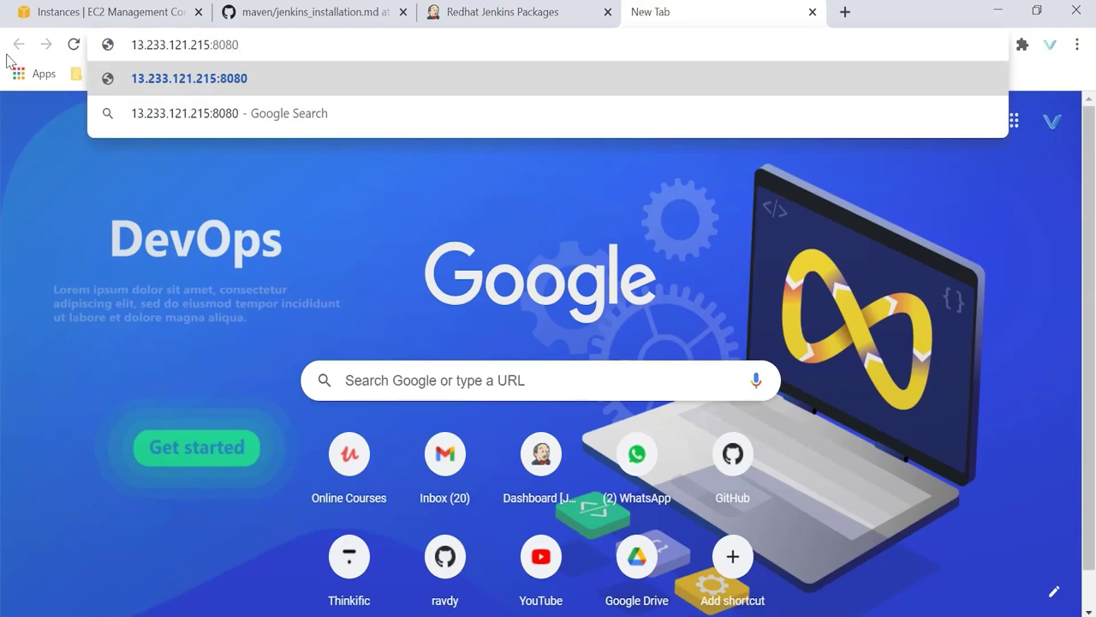
key("Return")
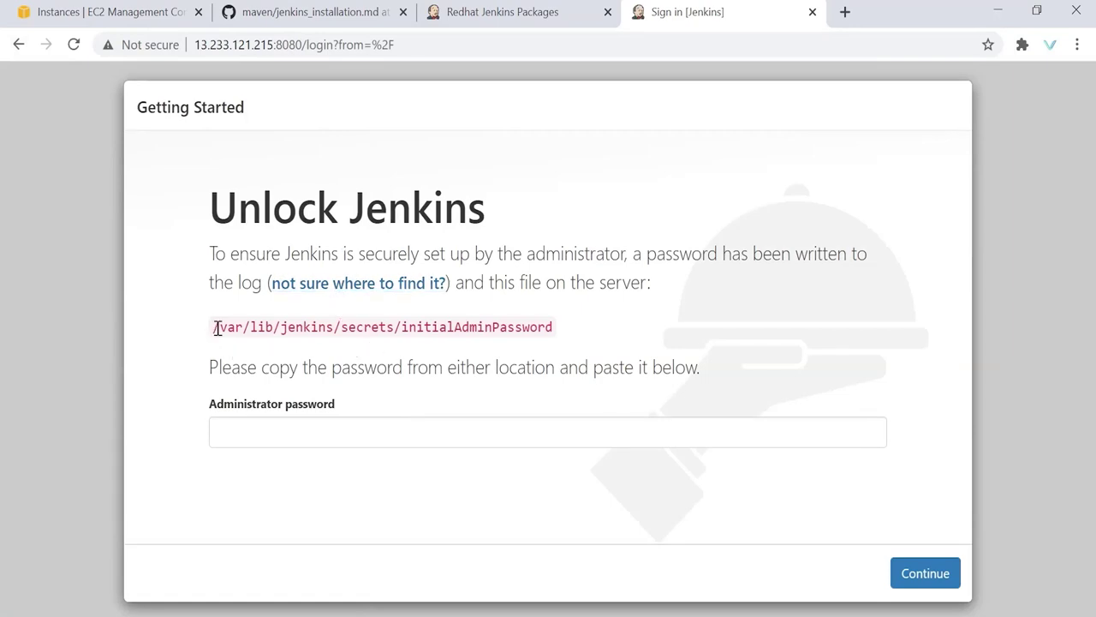
Step: Print the initialAdminPassword file in the server terminal with cat and copy the password
left_click_drag(215, 326, 555, 327)
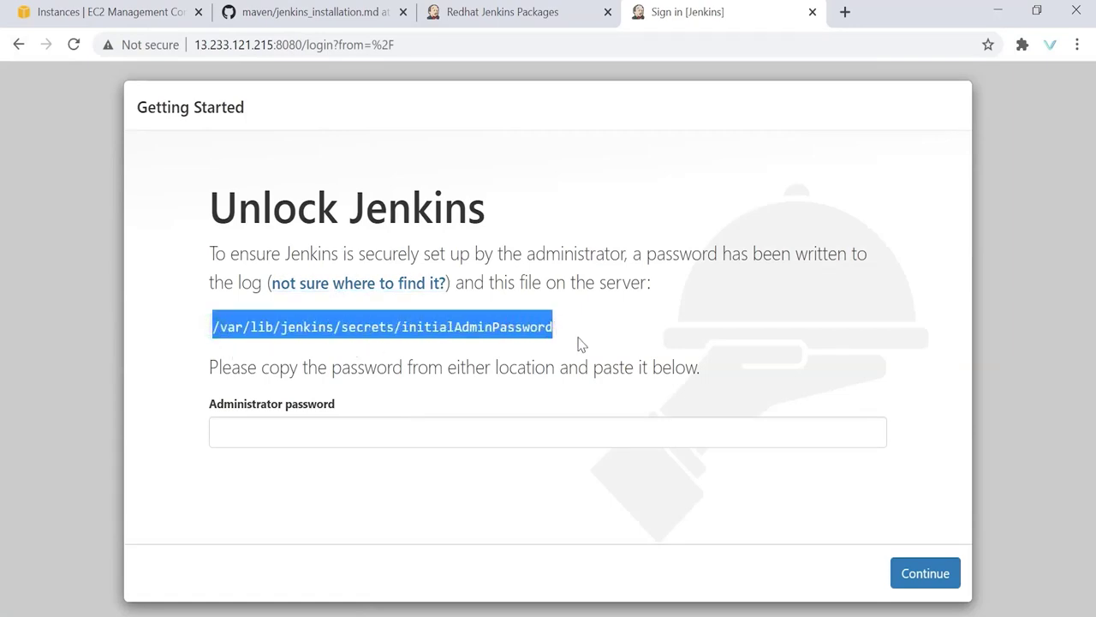
key("alt+Tab")
type("cat")
right_click(558, 342)
key("Return")
double_click(218, 558)
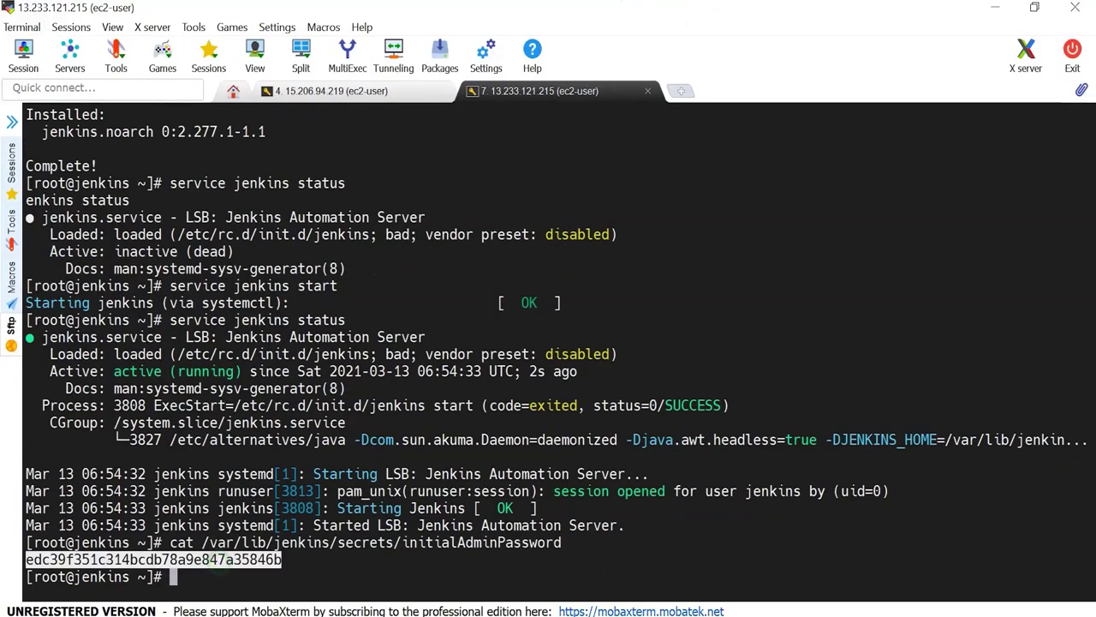
key("alt+Tab")
Step: Unlock Jenkins with the pasted admin password, decline saving it, and install the suggested plugins
key("ctrl+v")
left_click(572, 427)
left_click(926, 574)
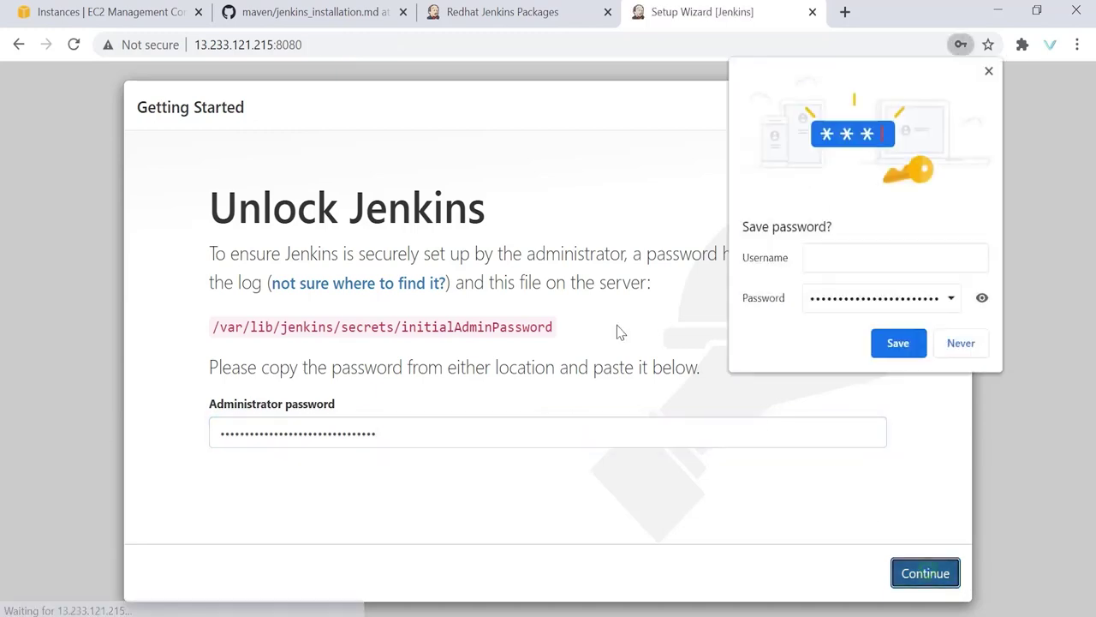
left_click(962, 346)
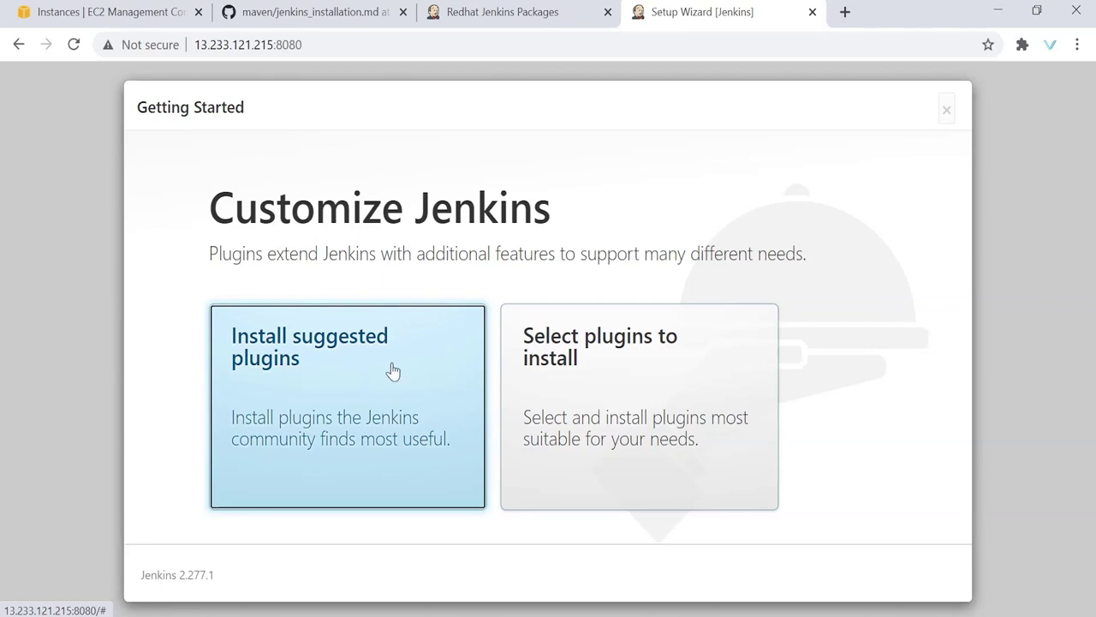
left_click(332, 361)
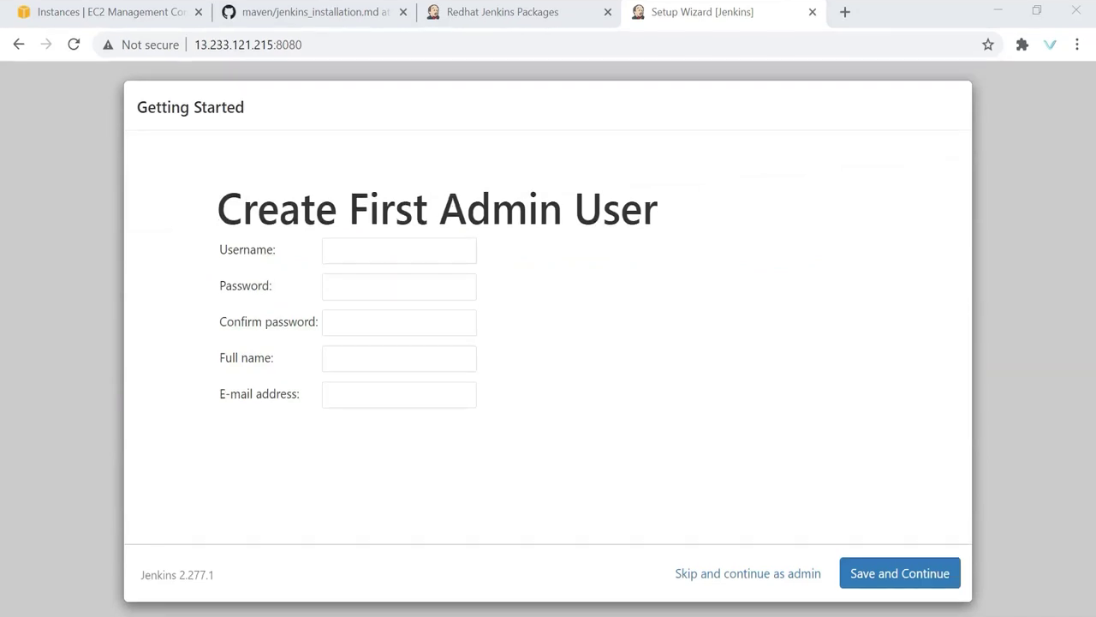
Step: Fill in the first admin user 'jenkins' with its password, full name and e-mail address
left_click(389, 247)
type("jenkins")
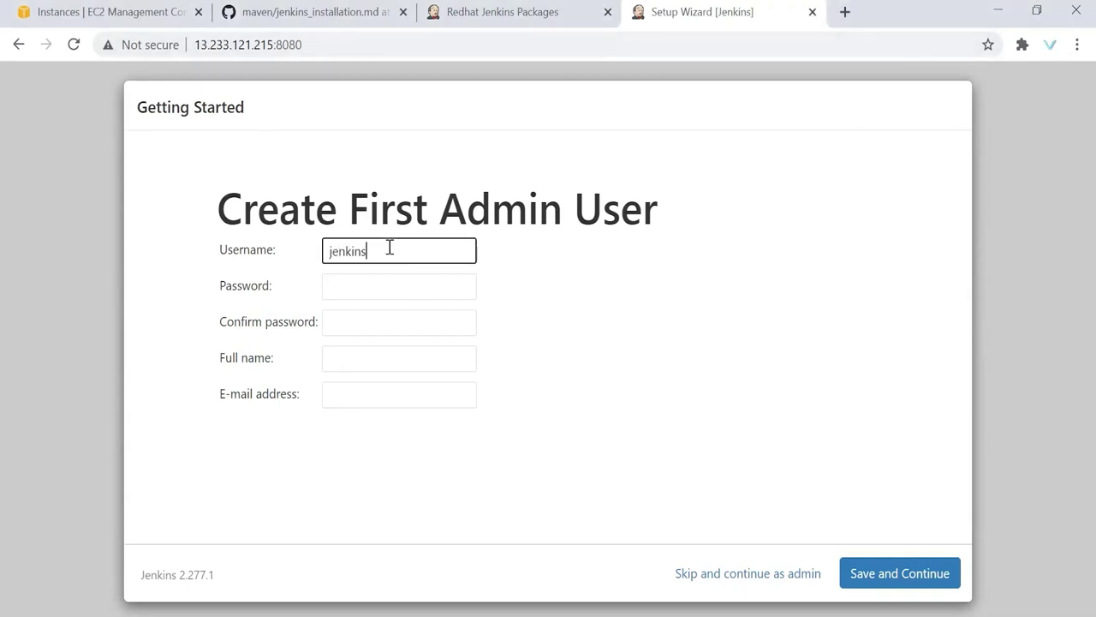
key("Tab")
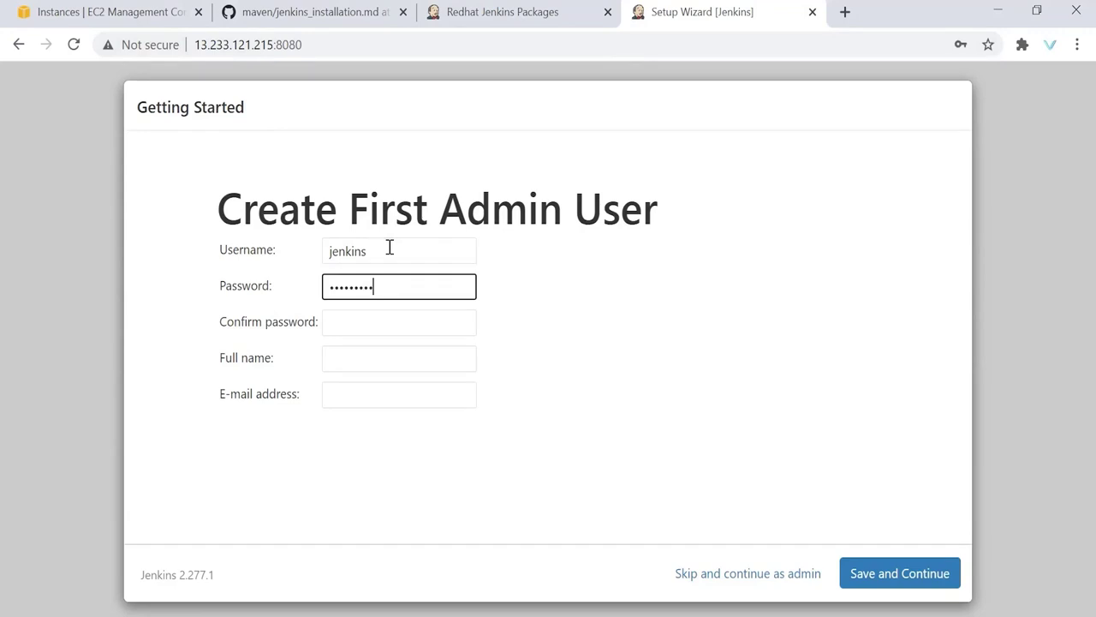
key("Tab")
key("Tab")
type("jenkins")
key("Tab")
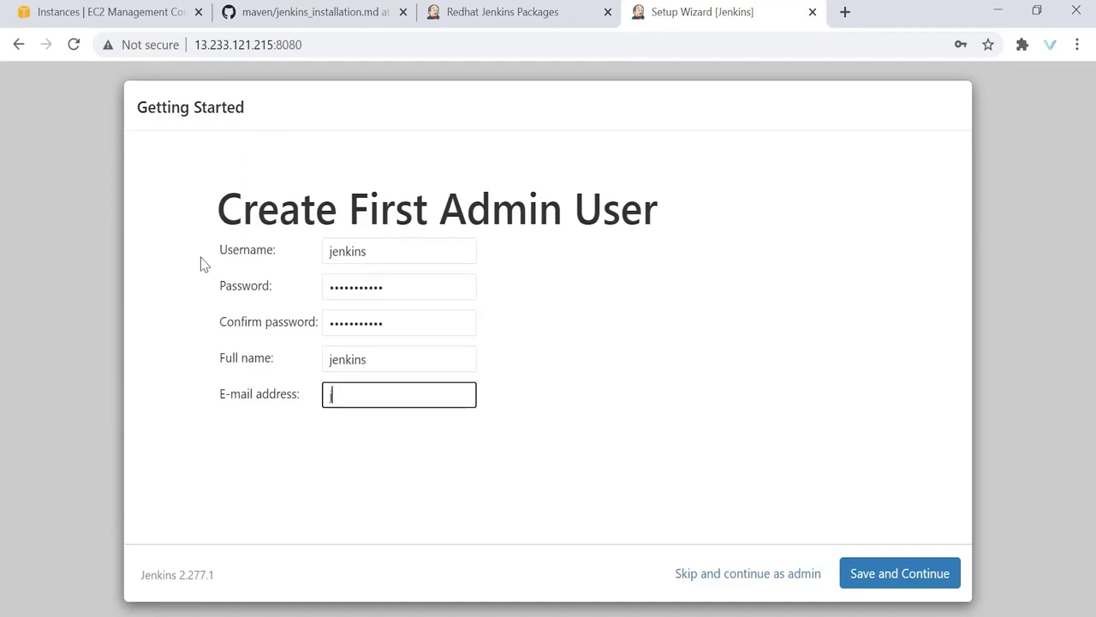
type("jenkins@emai")
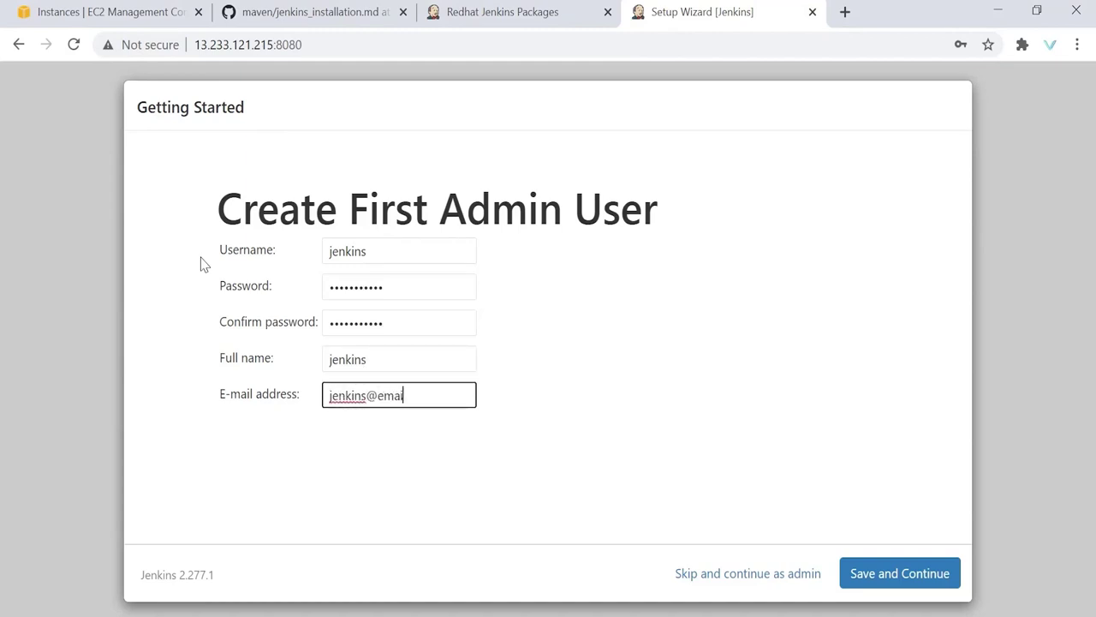
type("l.com")
Step: Save the admin user, keep the proposed Jenkins URL, and start using Jenkins
left_click(890, 578)
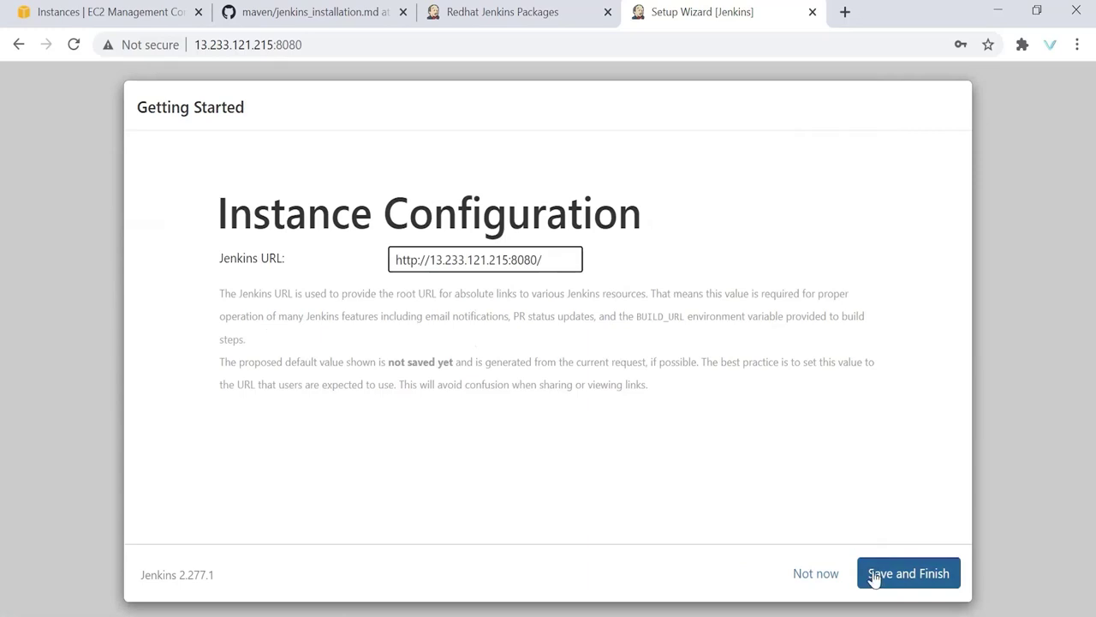
left_click(893, 580)
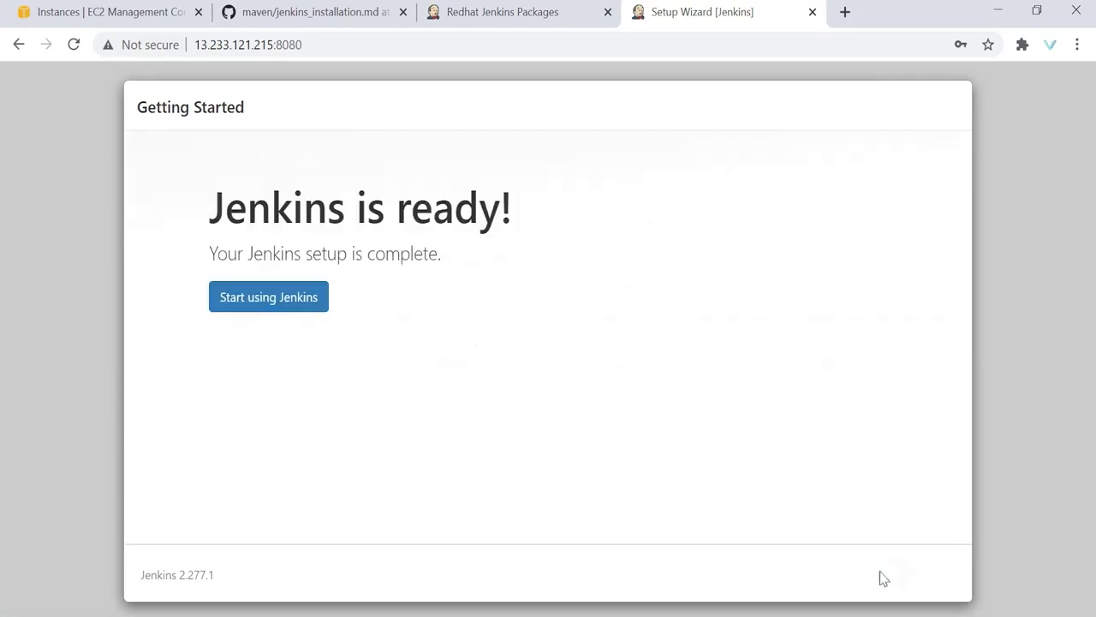
left_click(264, 311)
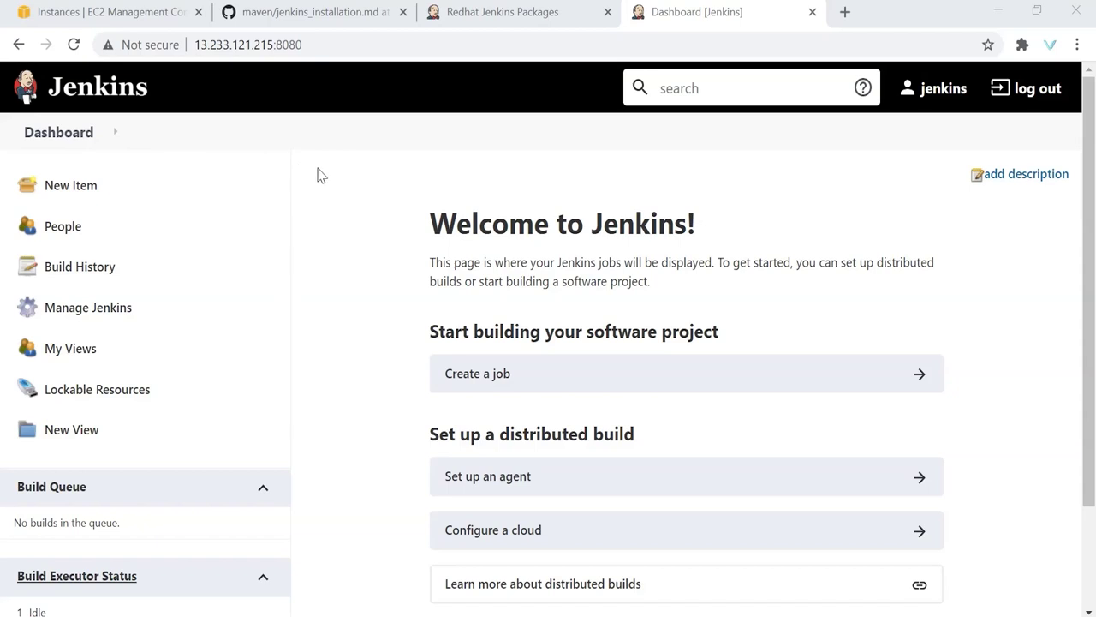
Step: Install the Maven Integration and Maven Invoker plugins without restarting, then return to the dashboard
left_click(102, 313)
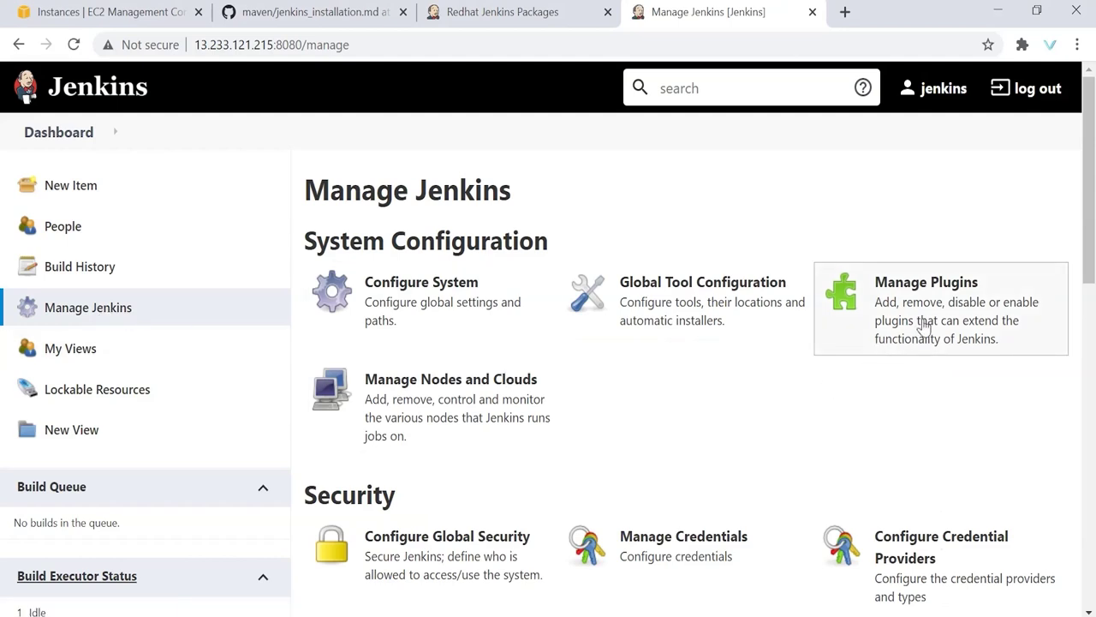
left_click(953, 301)
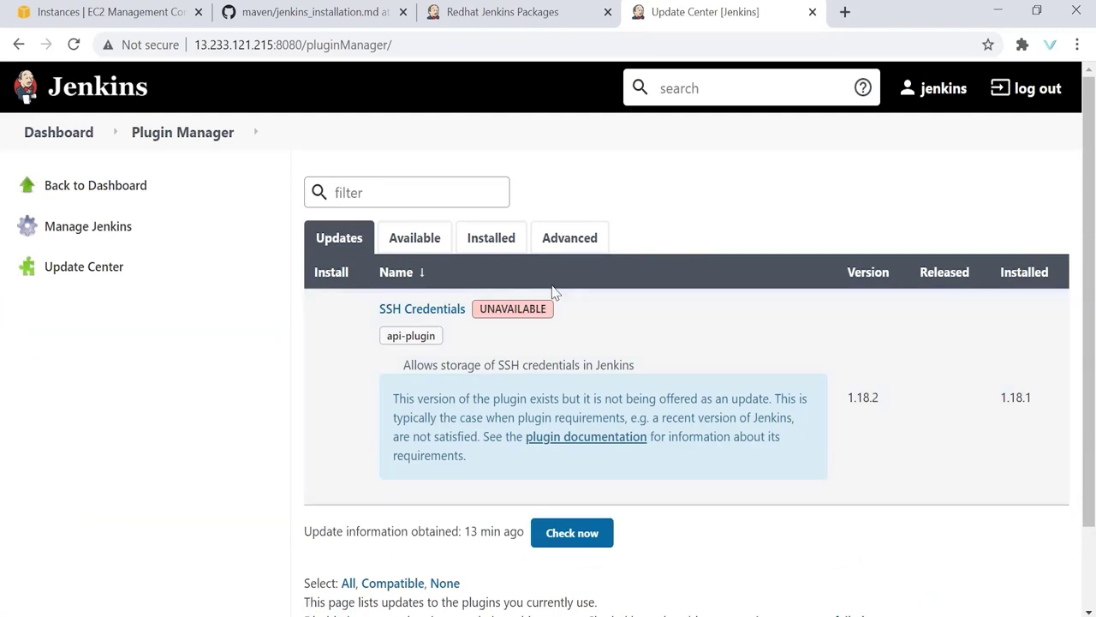
left_click(421, 244)
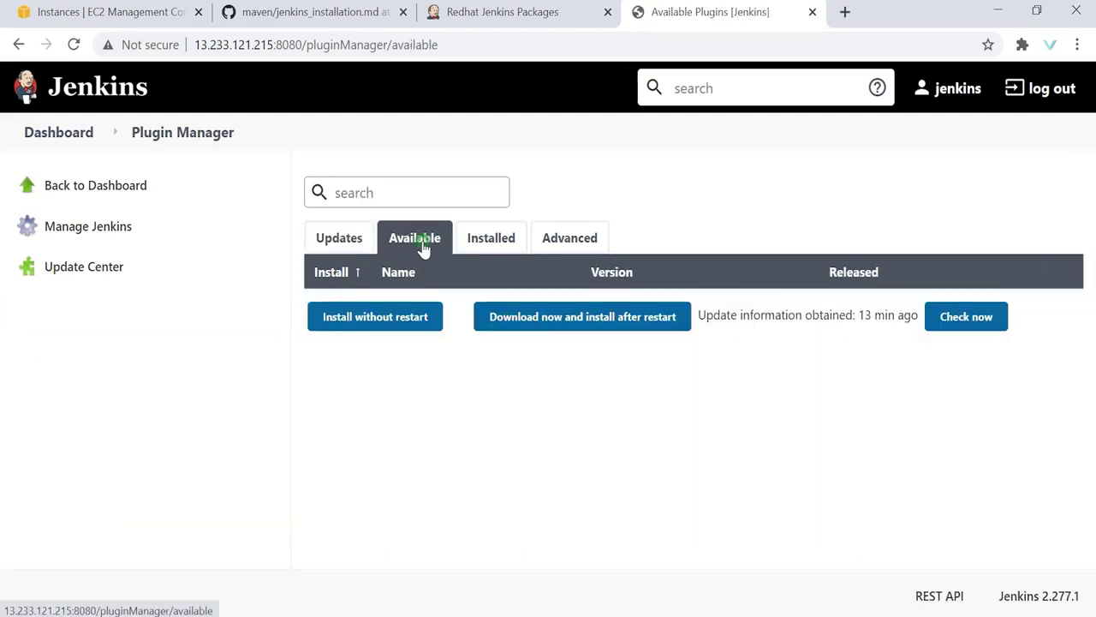
left_click(416, 195)
type("maven")
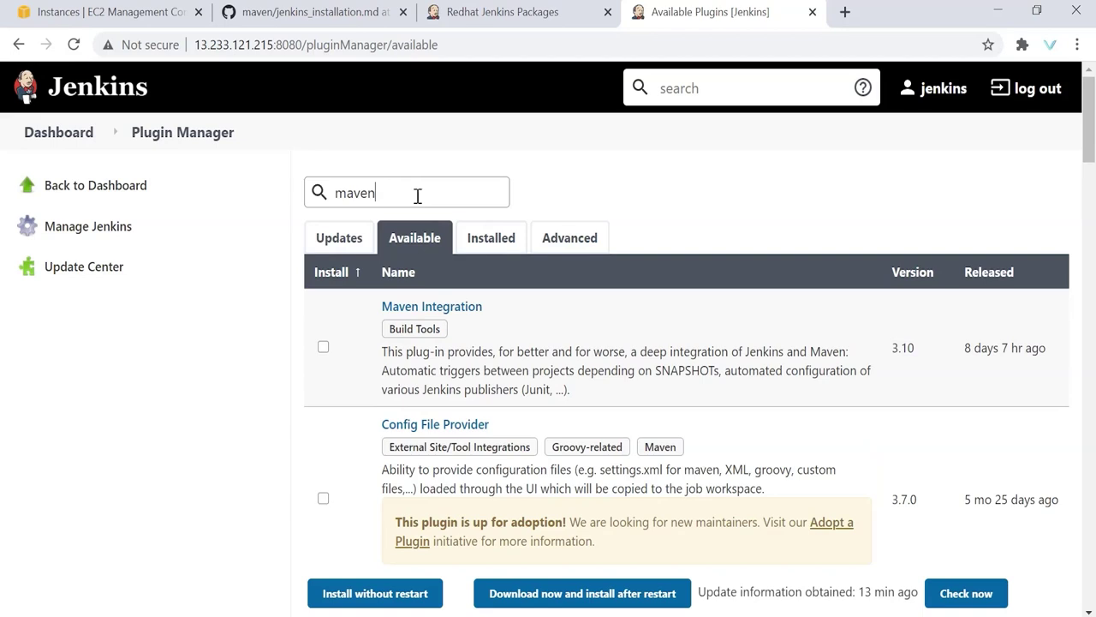
type("-in")
left_click(322, 347)
left_click(323, 347)
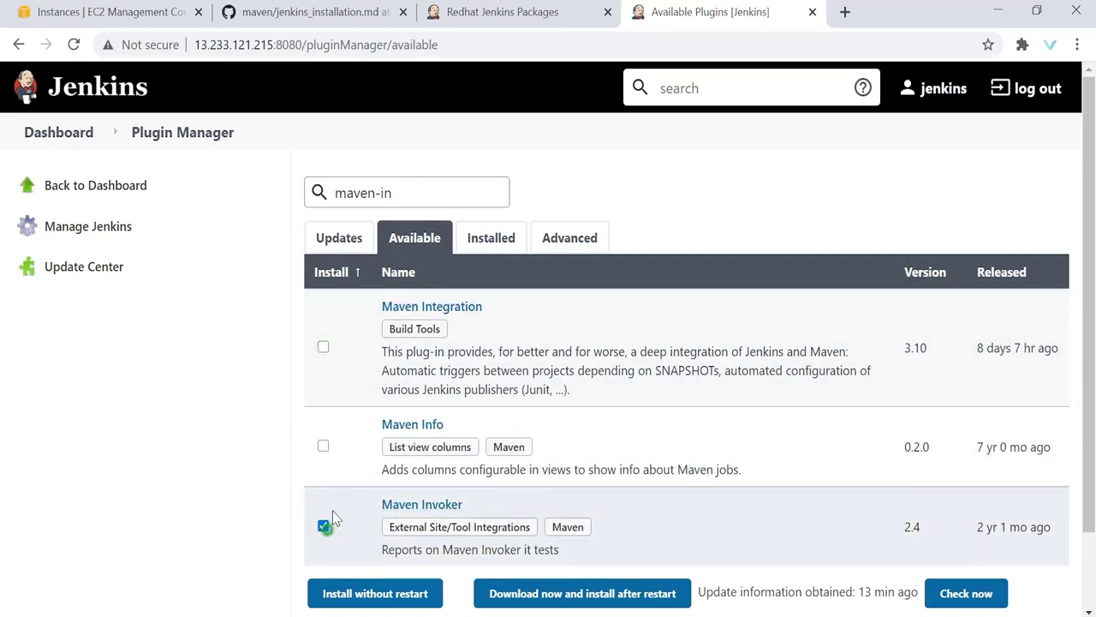
left_click(324, 346)
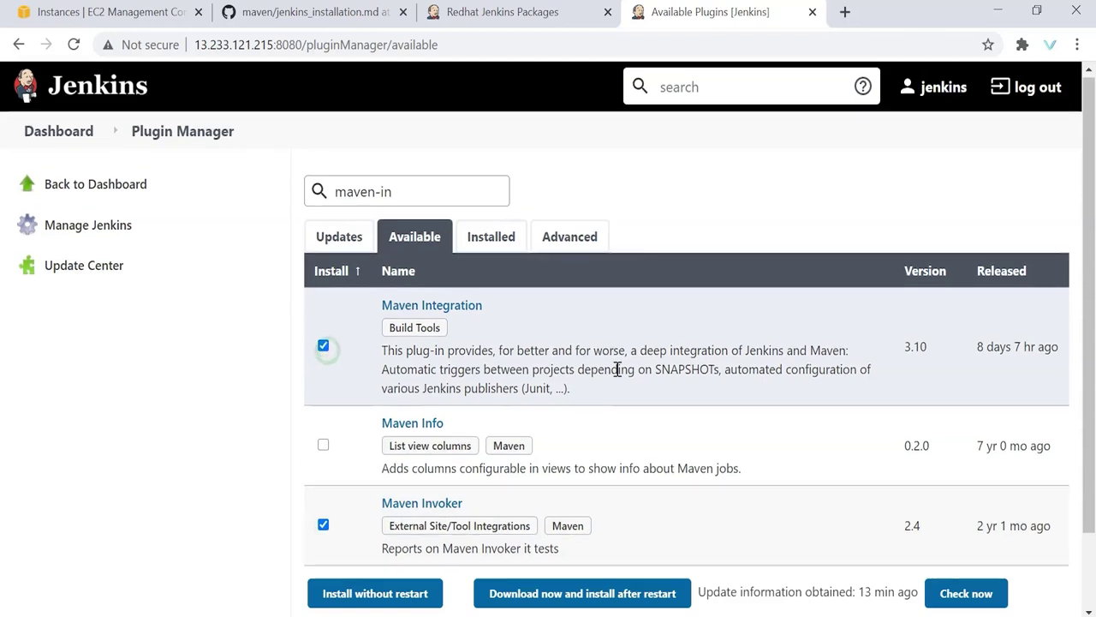
scroll(617, 369, "down", 2)
left_click(389, 512)
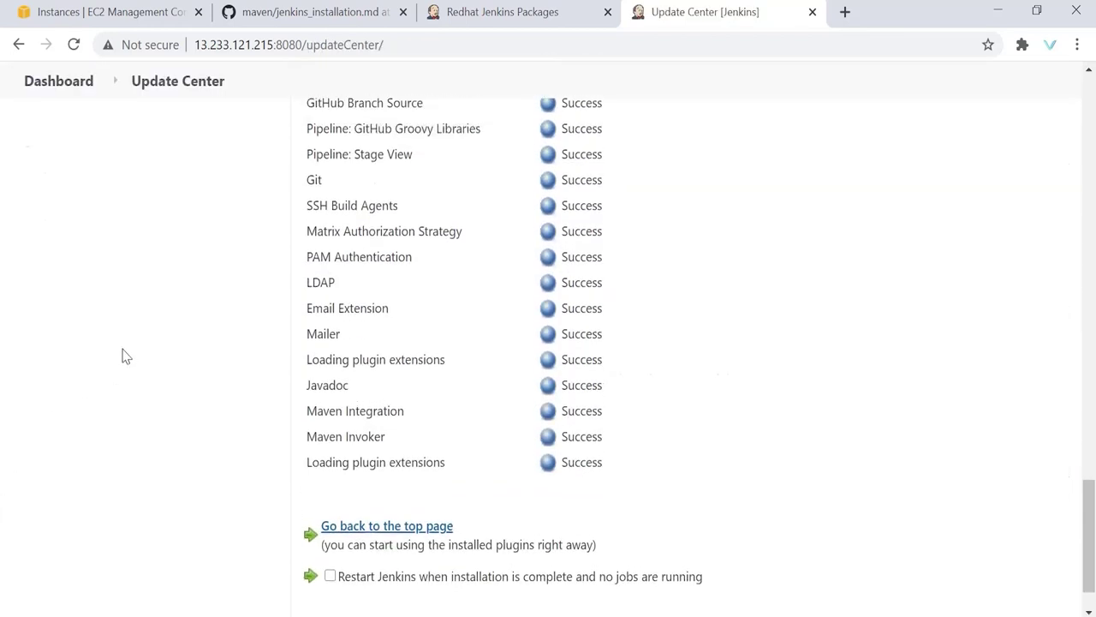
scroll(123, 357, "up", 2)
left_click(91, 83)
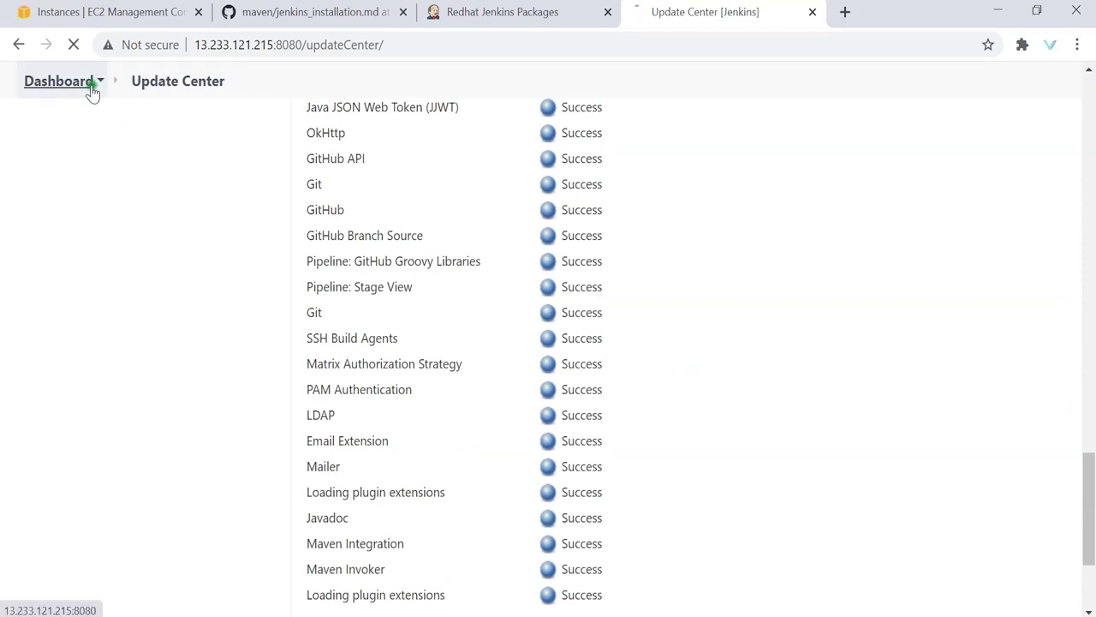
Step: Filter the installed plugins for github to confirm Git and GitHub plugins, then go back to the dashboard
left_click(86, 307)
left_click(946, 306)
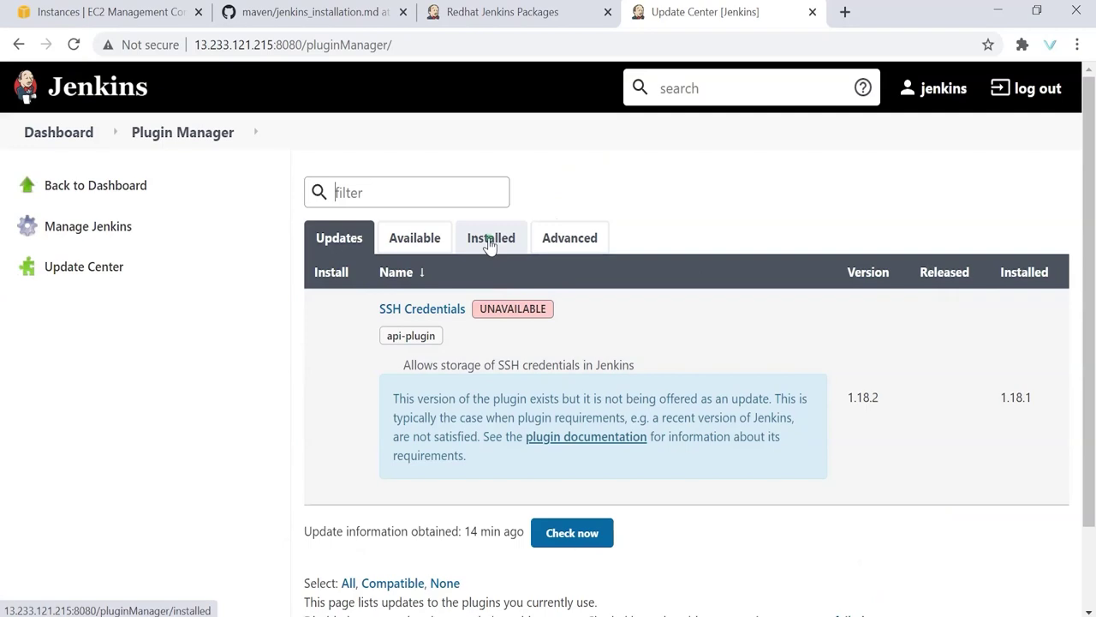
left_click(490, 243)
left_click(370, 193)
type("git")
double_click(370, 193)
type("github")
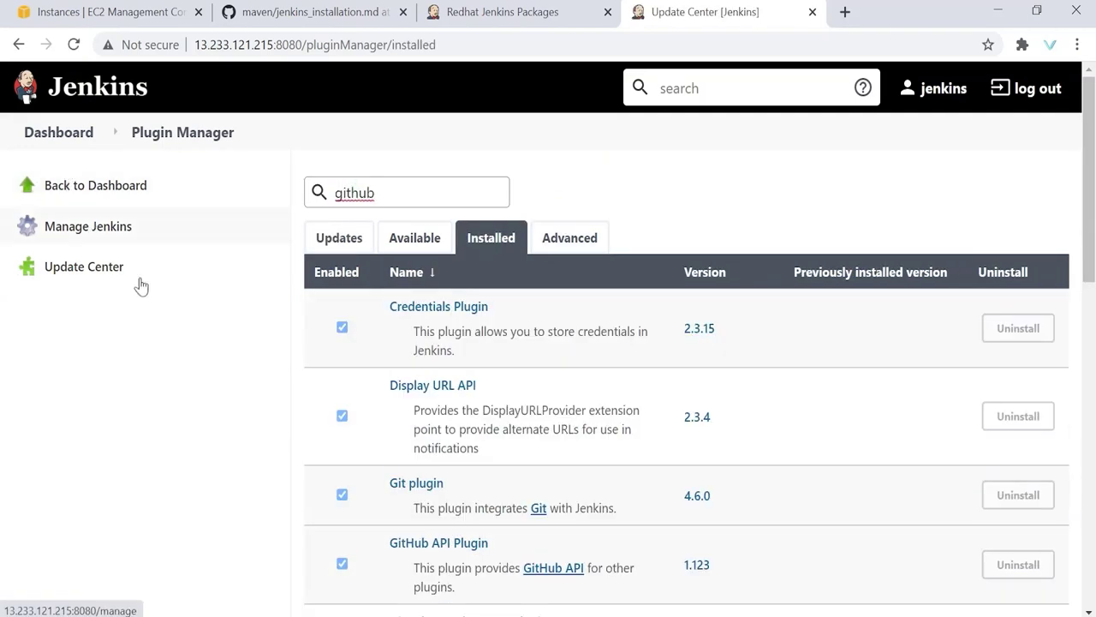
scroll(647, 393, "down", 3)
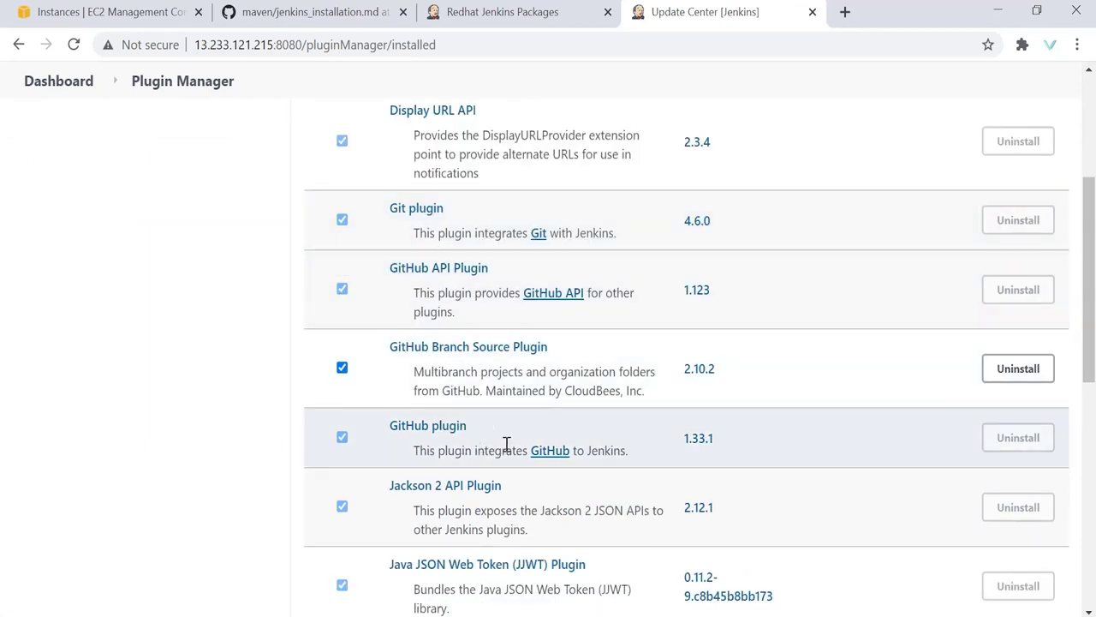
left_click(59, 80)
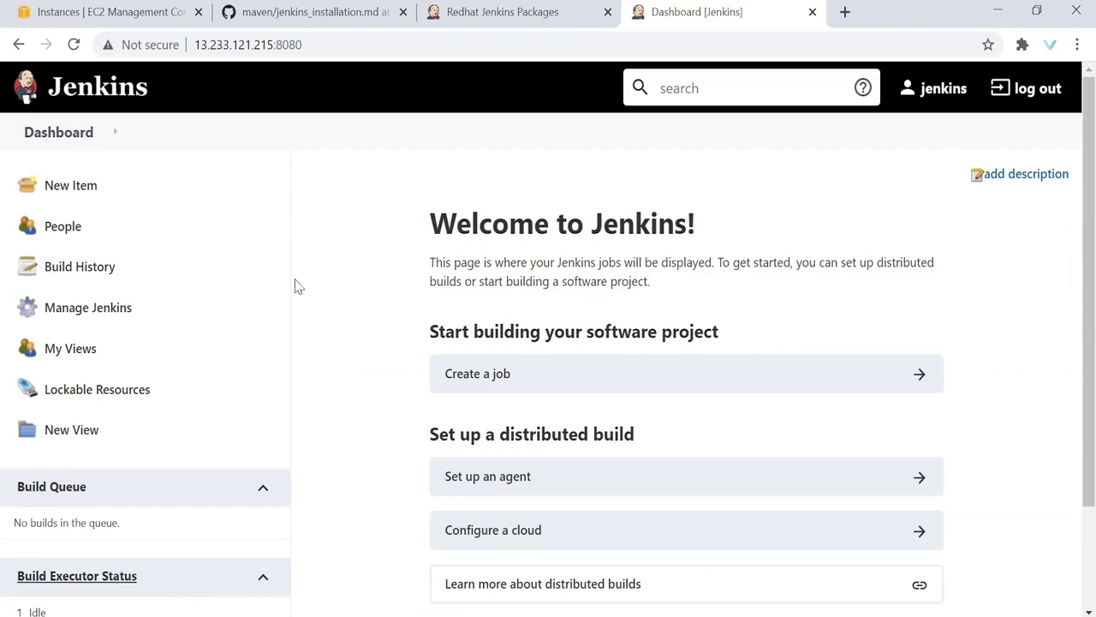
Step: Create a new permanent agent node named maven_build_server
left_click(123, 314)
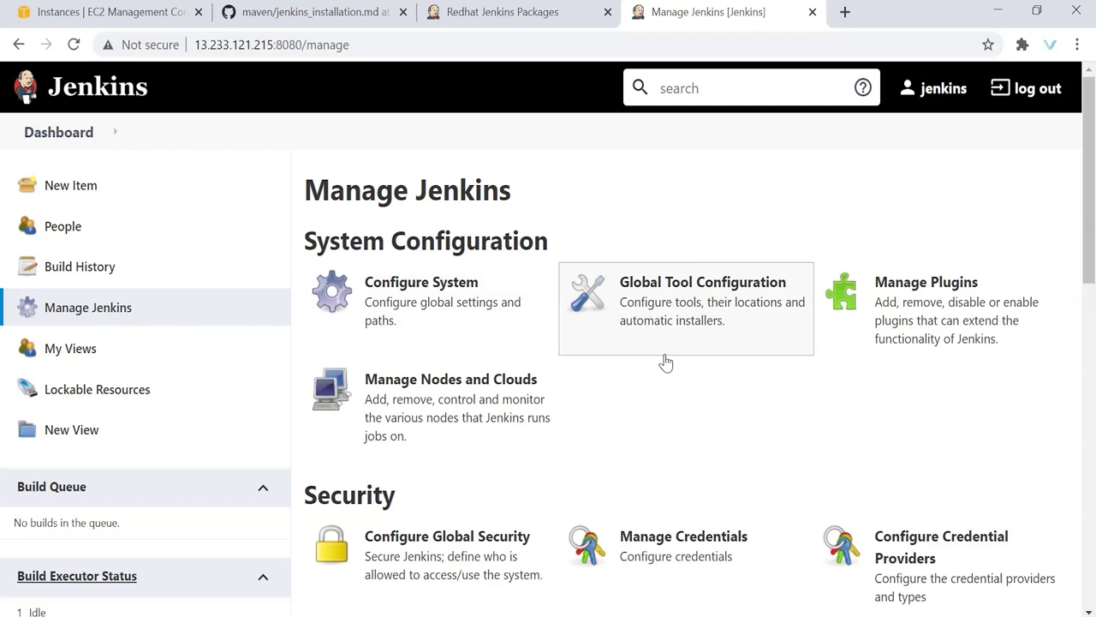
left_click(436, 394)
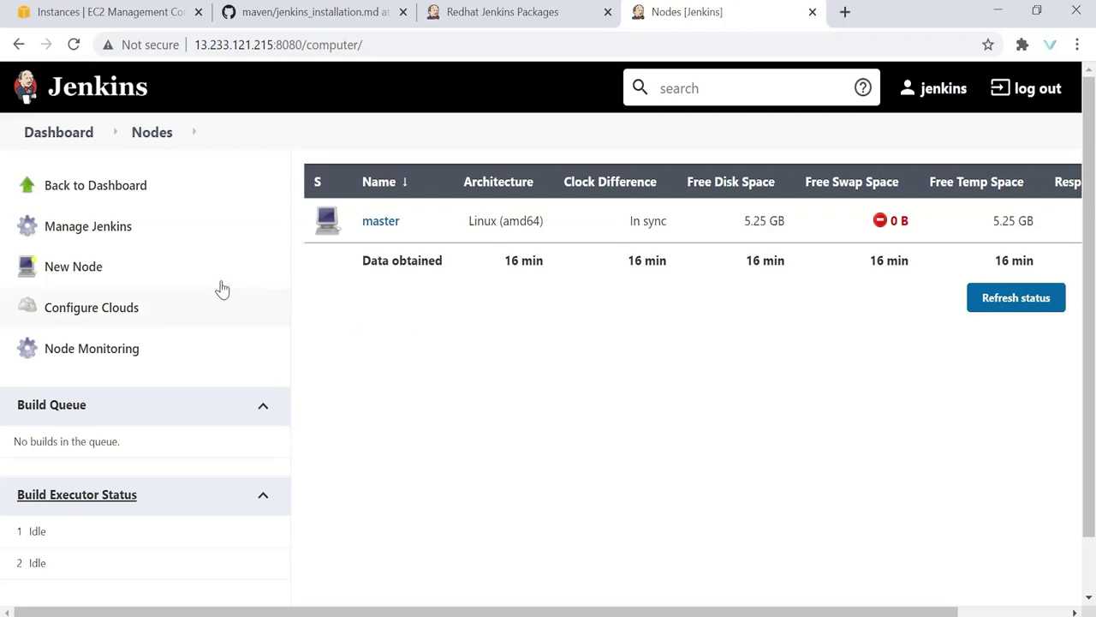
left_click(90, 267)
left_click(423, 213)
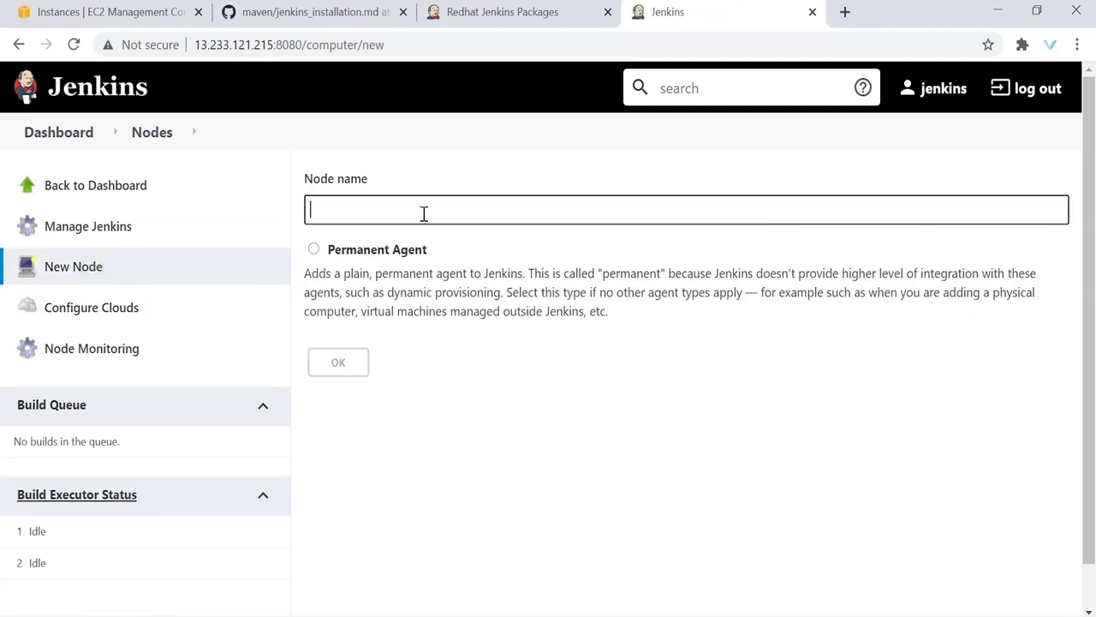
type("maven_build_server")
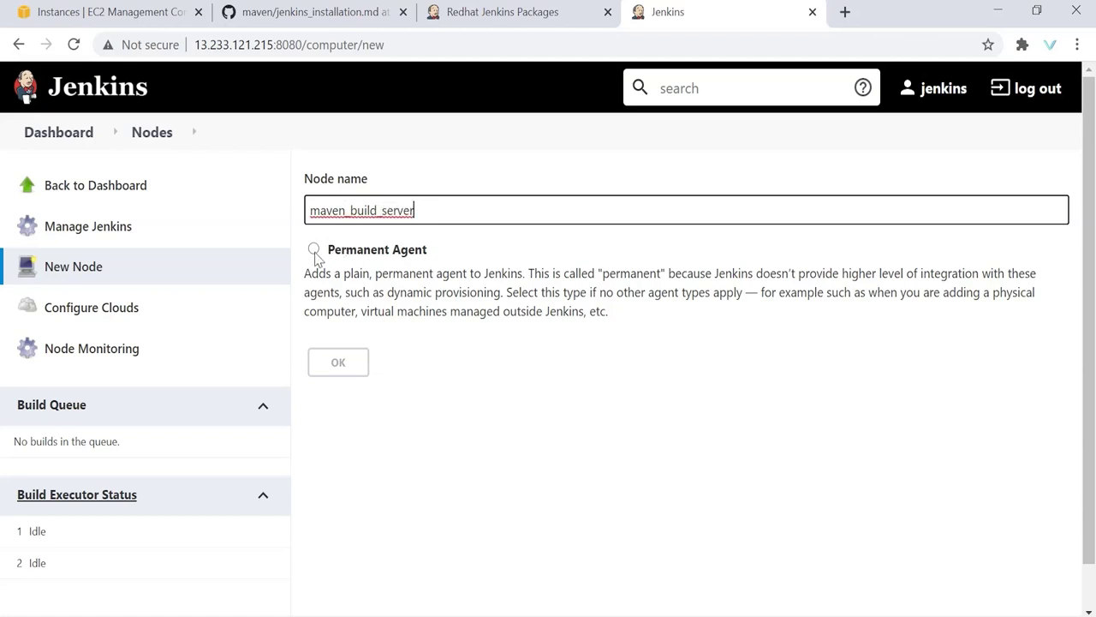
double_click(426, 221)
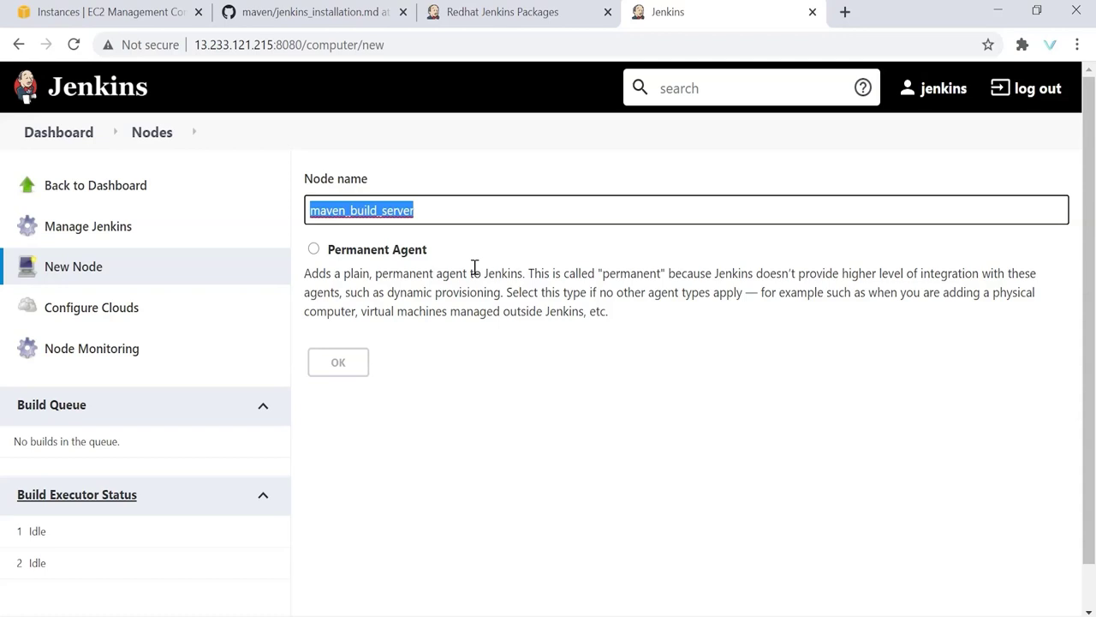
left_click(353, 250)
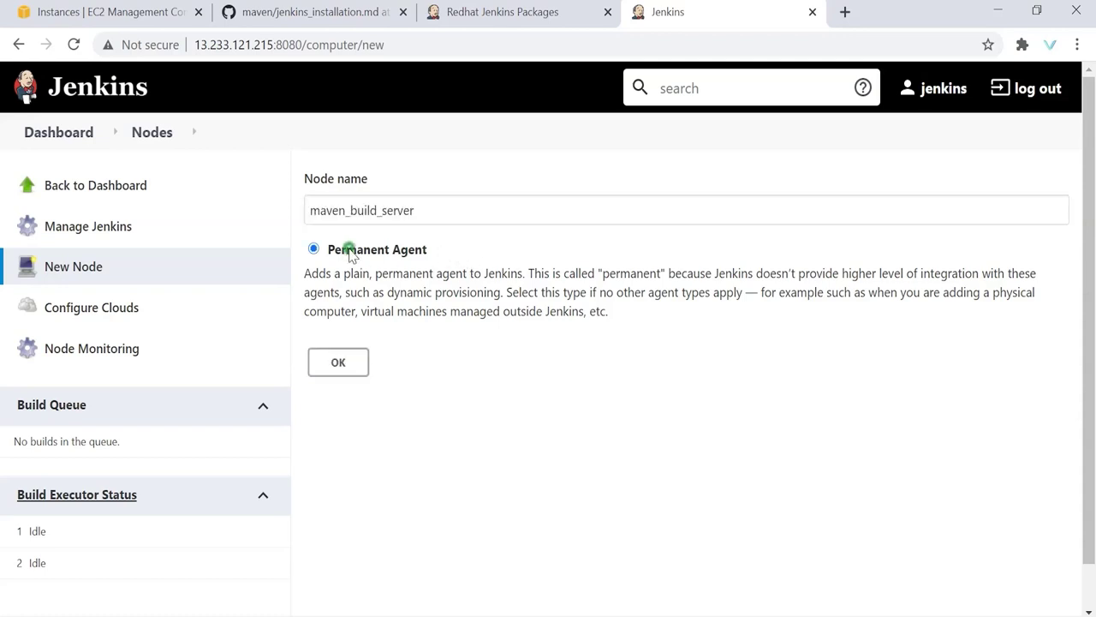
left_click(342, 365)
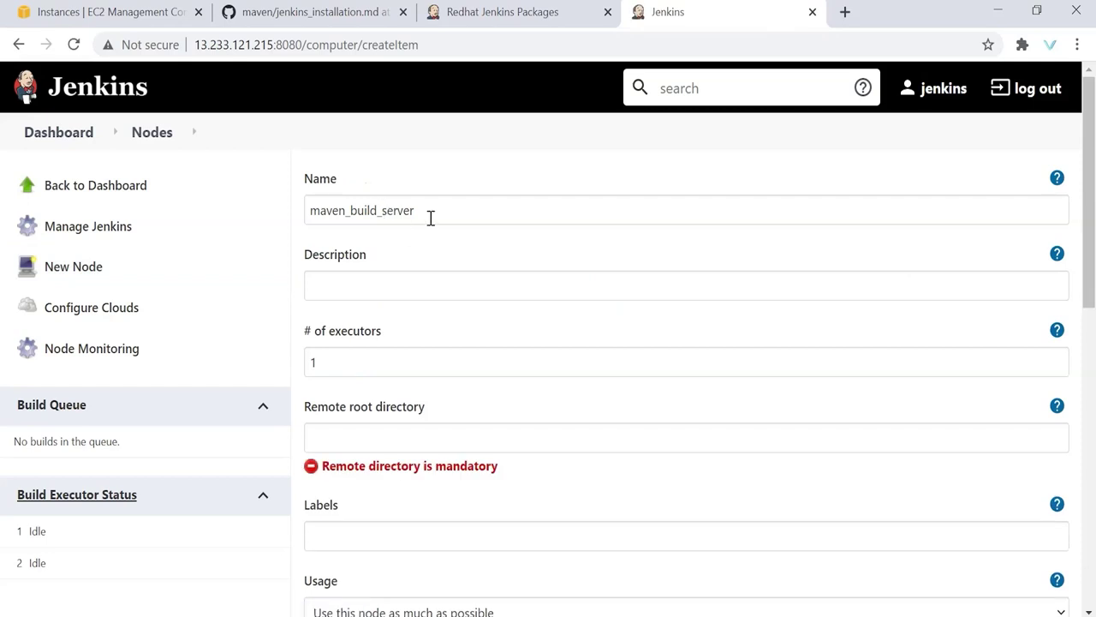
Step: Give the node the description maven_build_server and 5 executors
double_click(423, 211)
key("ctrl+c")
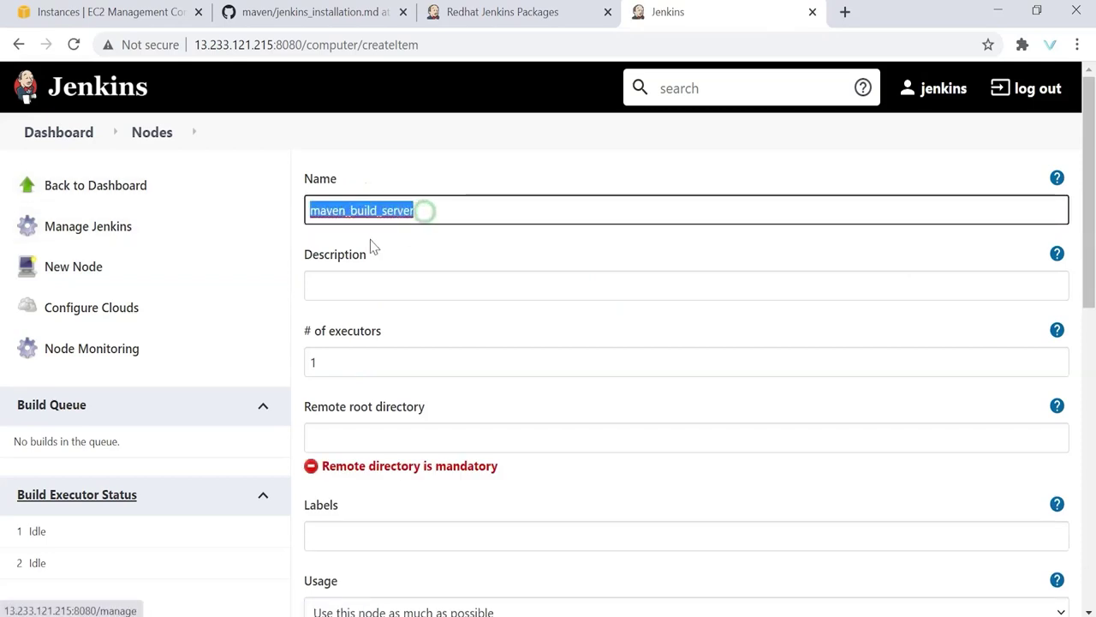
left_click(377, 280)
key("ctrl+v")
double_click(385, 362)
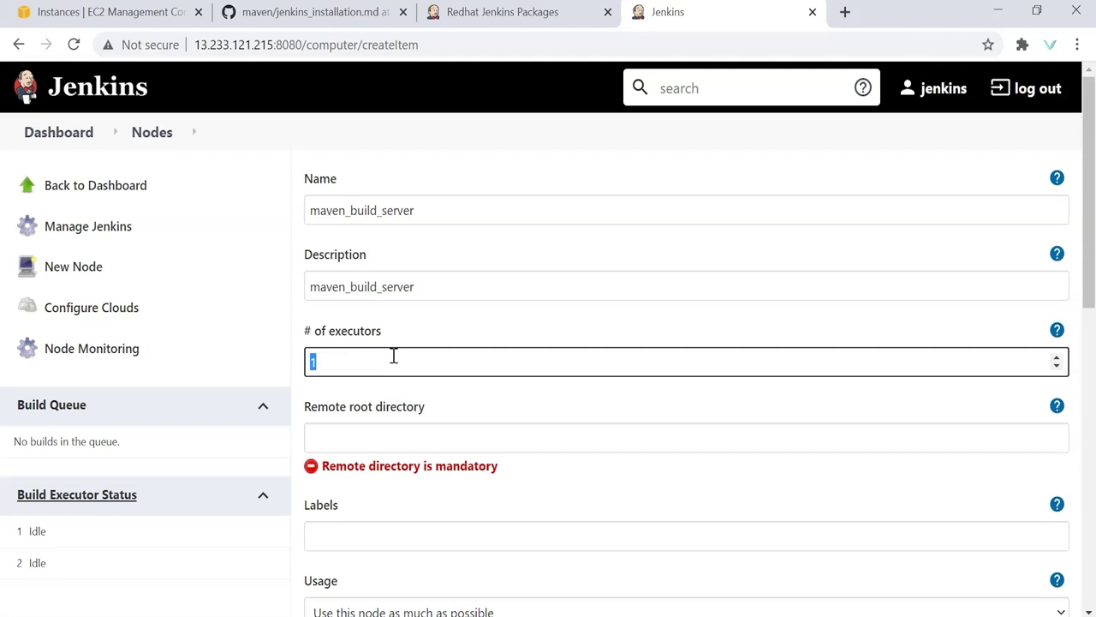
type("5")
scroll(458, 304, "down", 1)
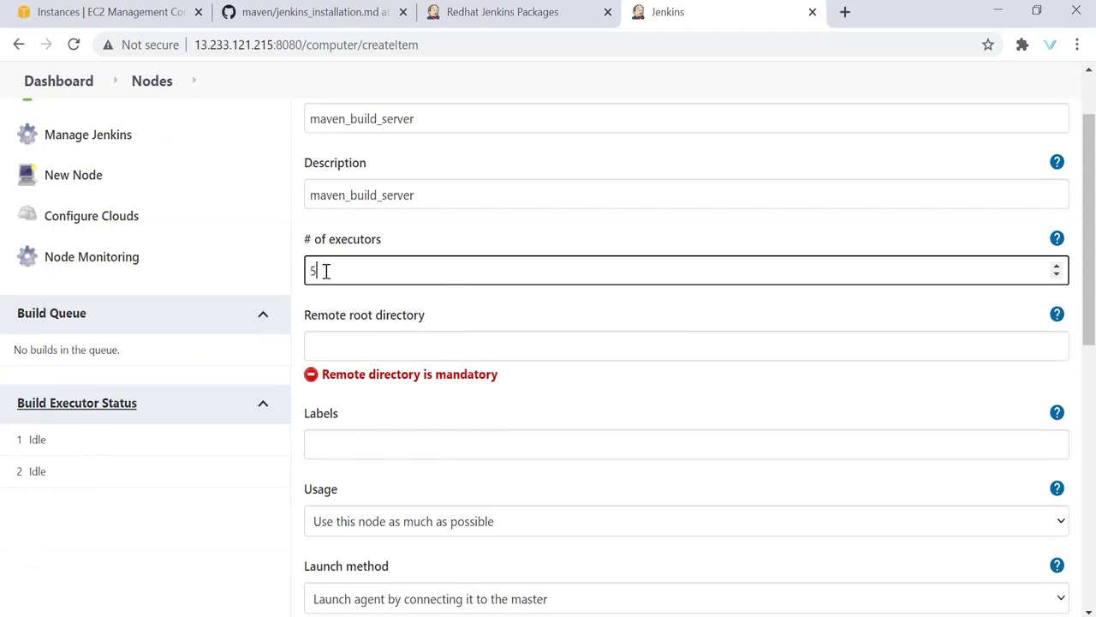
left_click(350, 347)
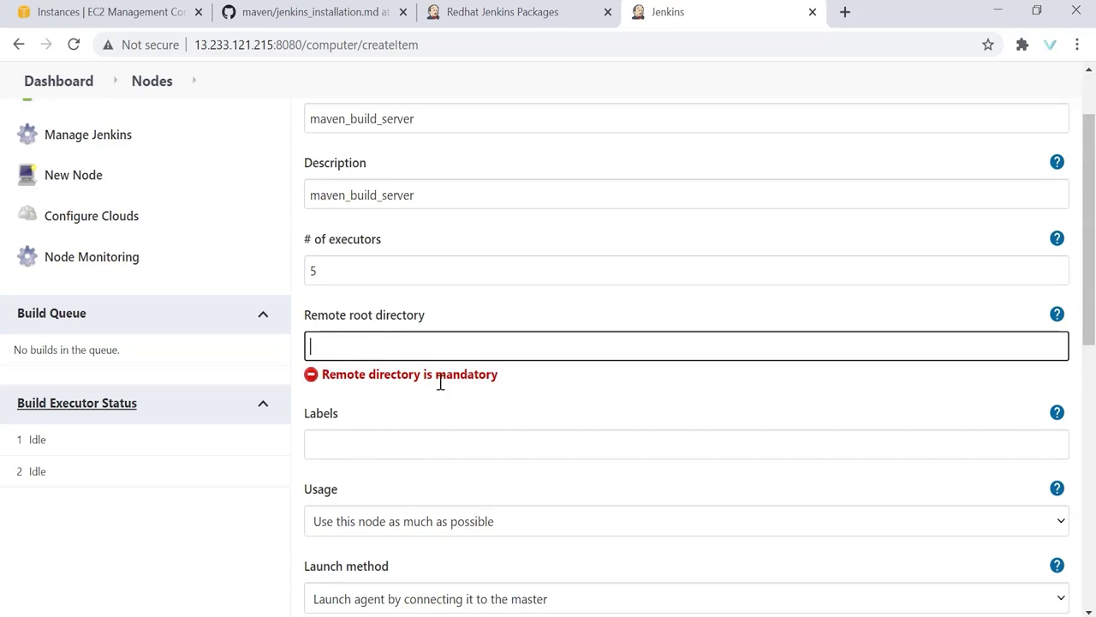
key("alt+Tab")
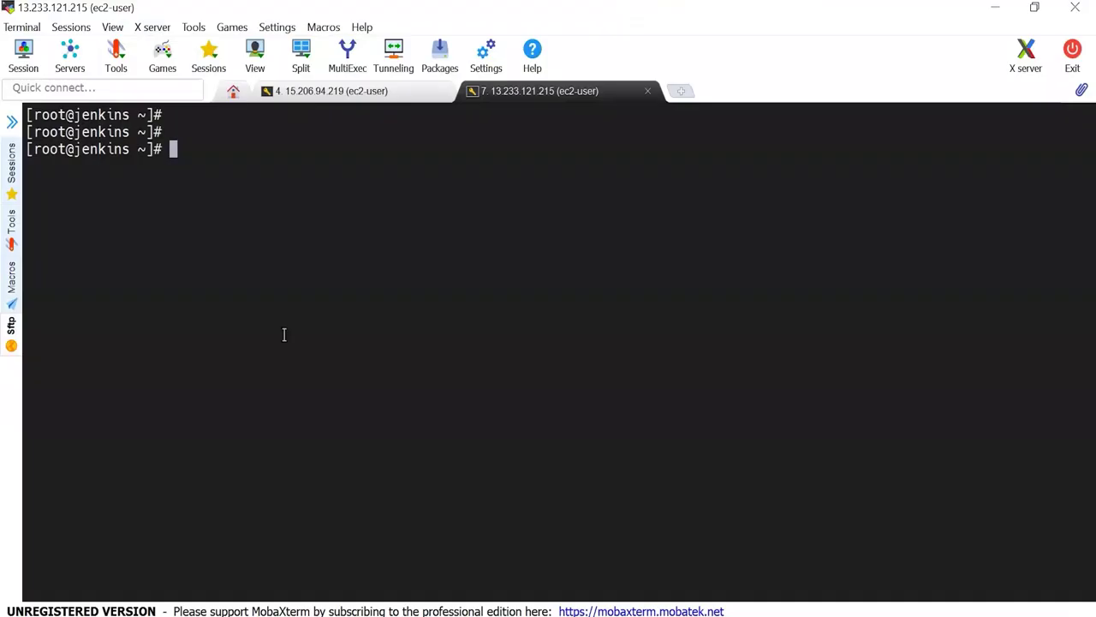
Step: On the maven server, check /etc/passwd and create a jenkins user with useradd
left_click(343, 92)
type("clear")
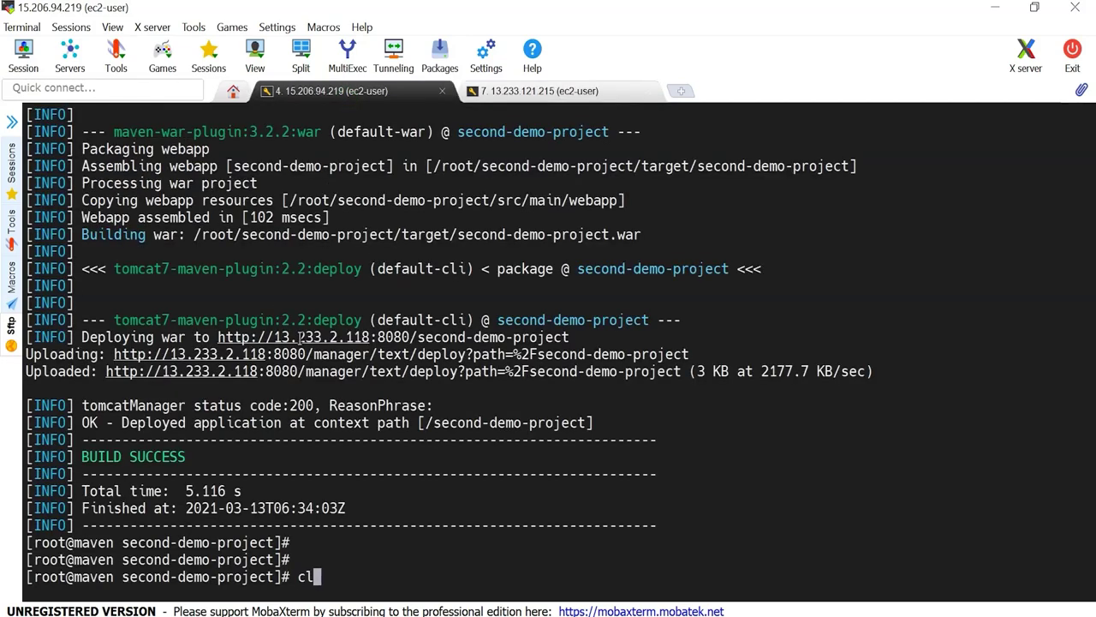
key("Return")
key("Return")
type("cat /etc/passwd")
key("Return")
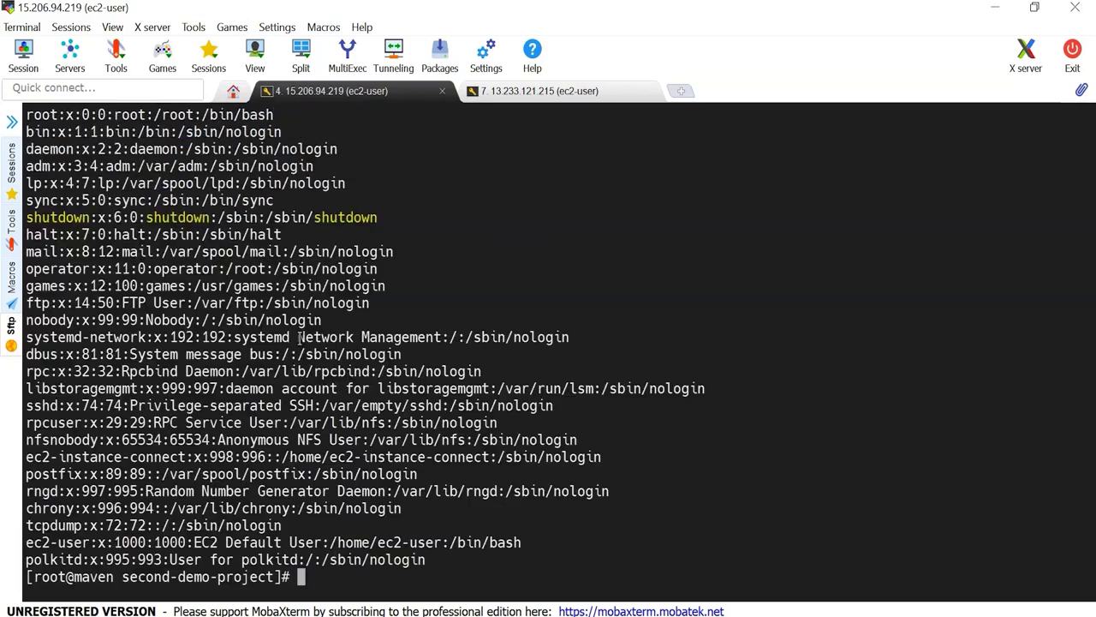
double_click(57, 541)
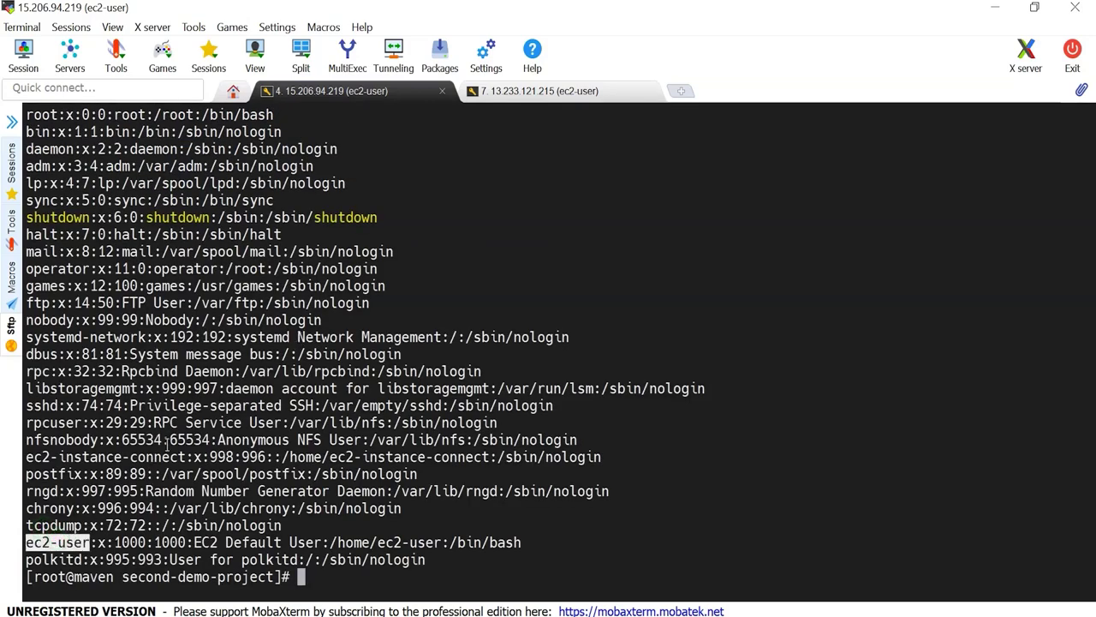
type("useradd ")
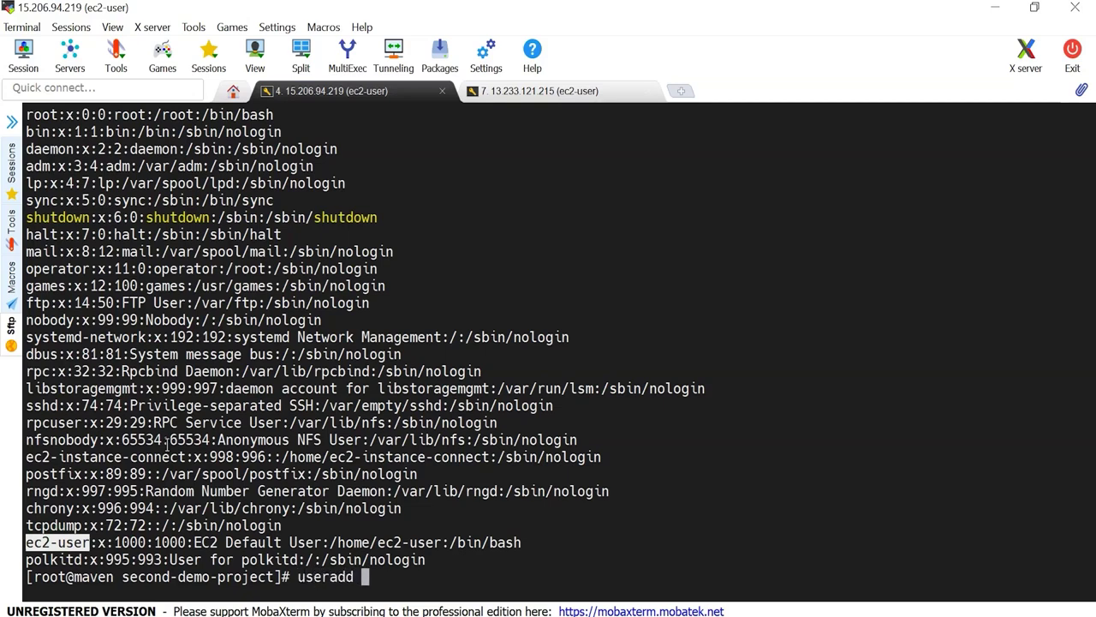
type("jenkins")
key("Return")
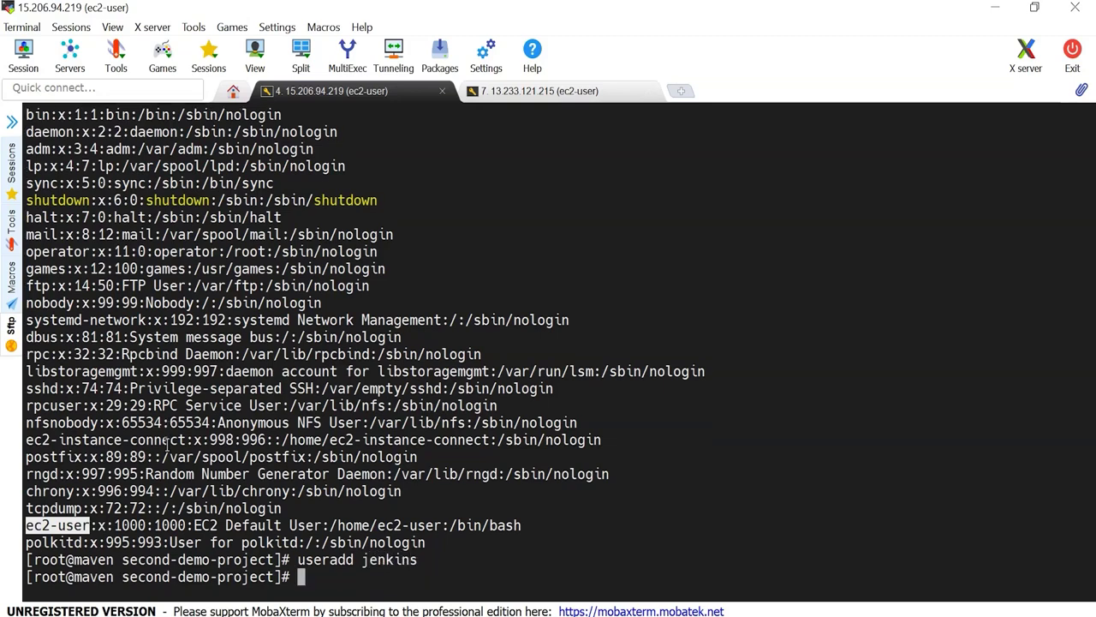
Step: Set a password for the jenkins user with passwd
type("passwd jenkins")
key("Return")
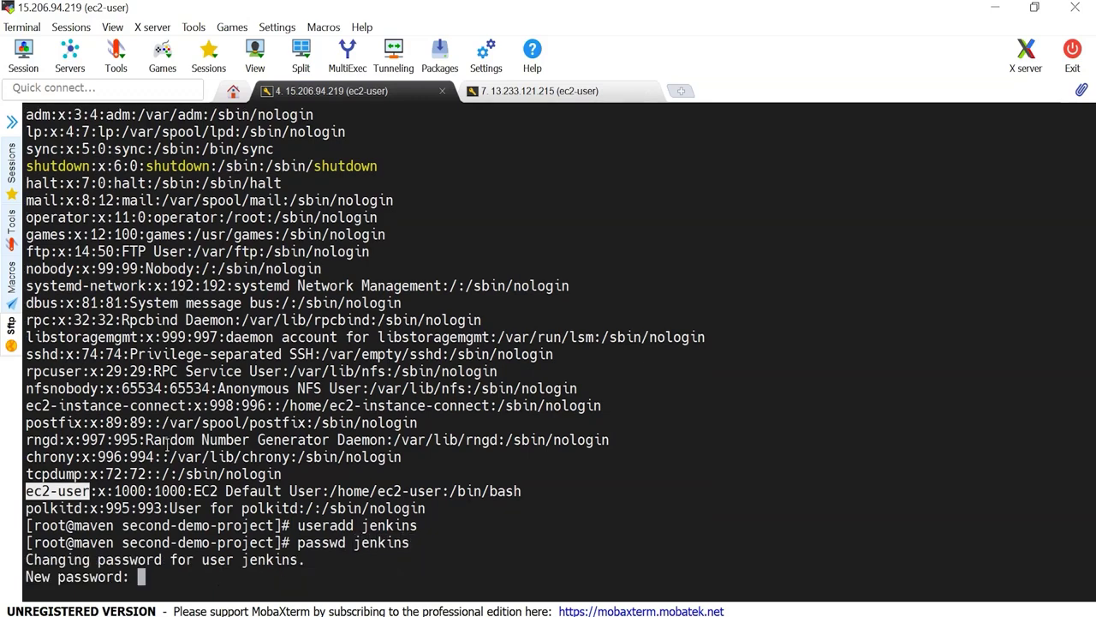
key("Return")
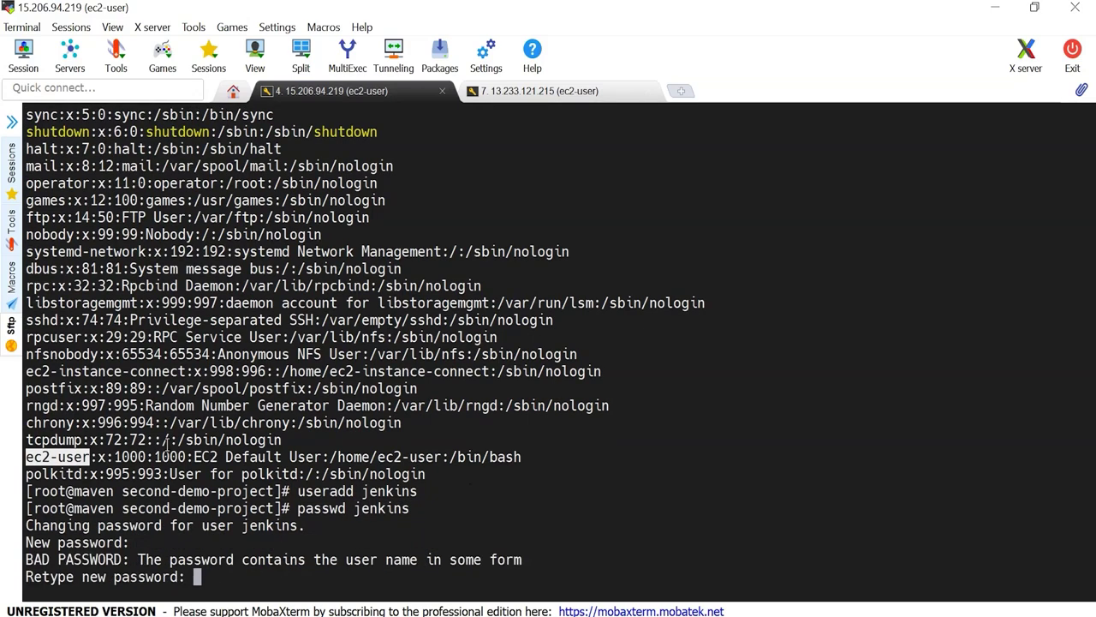
key("Return")
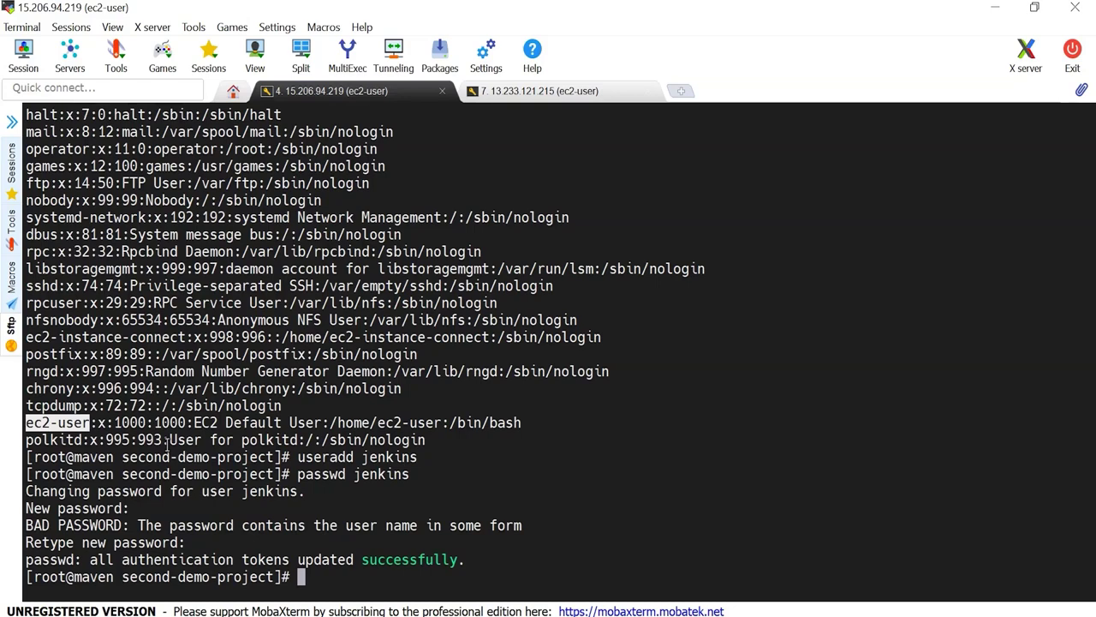
Step: Add 'jenkins ALL=(ALL) NOPASSWD: ALL' to sudoers via visudo and save
type("visudo")
key("Return")
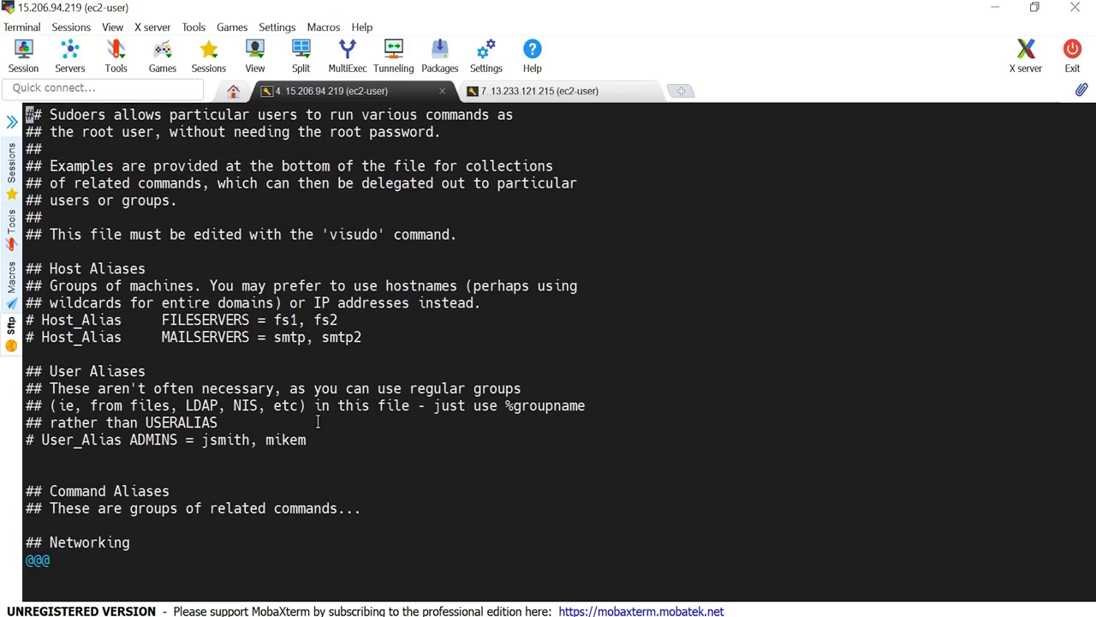
key("shift+g")
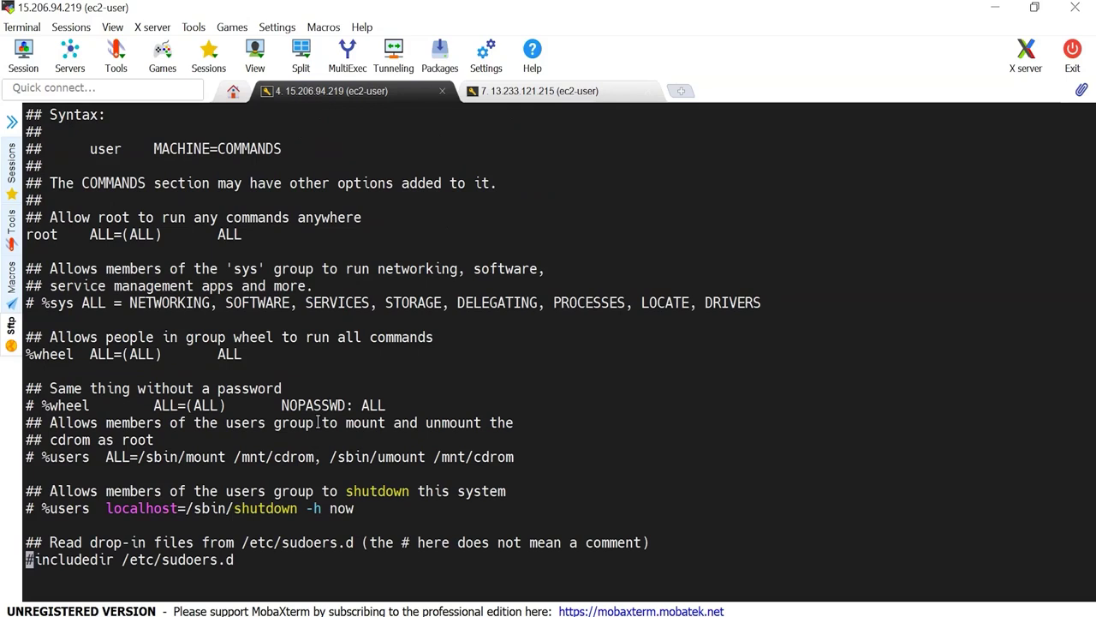
key("Up")
key("Up")
key("Up")
key("Up")
key("Up")
key("Up")
key("Up")
key("Up")
key("Up")
key("Up")
key("Up")
key("Up")
key("Up")
key("Up")
key("Up")
key("Up")
key("Up")
key("Up")
type("ijenkins")
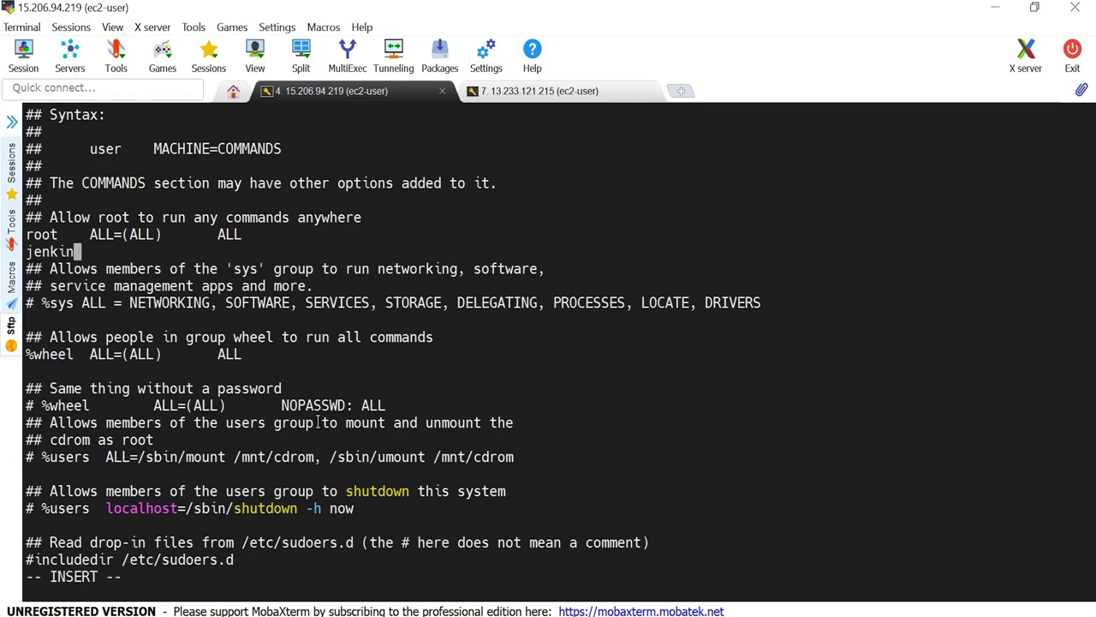
left_click_drag(155, 404, 385, 406)
right_click(506, 341)
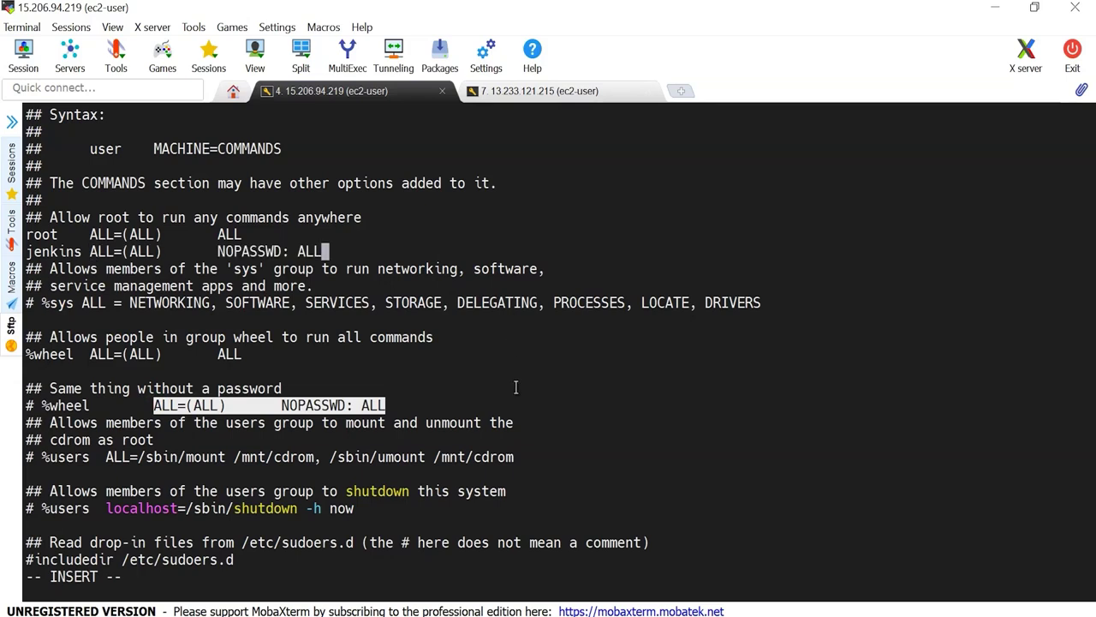
key("Escape")
type(":wq")
key("Return")
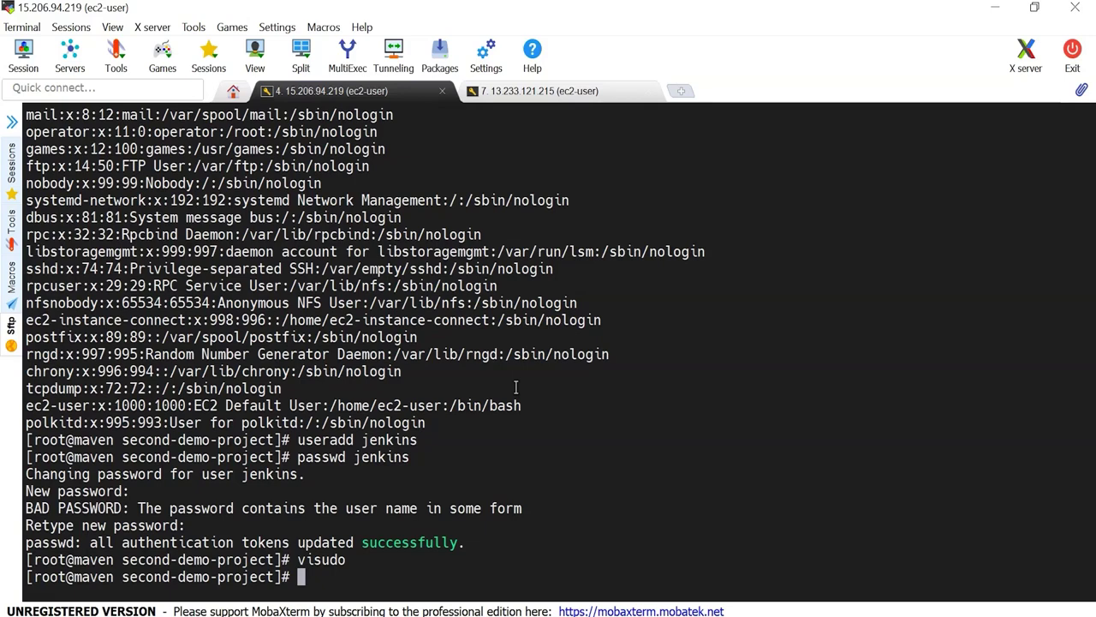
type("vi /etc/")
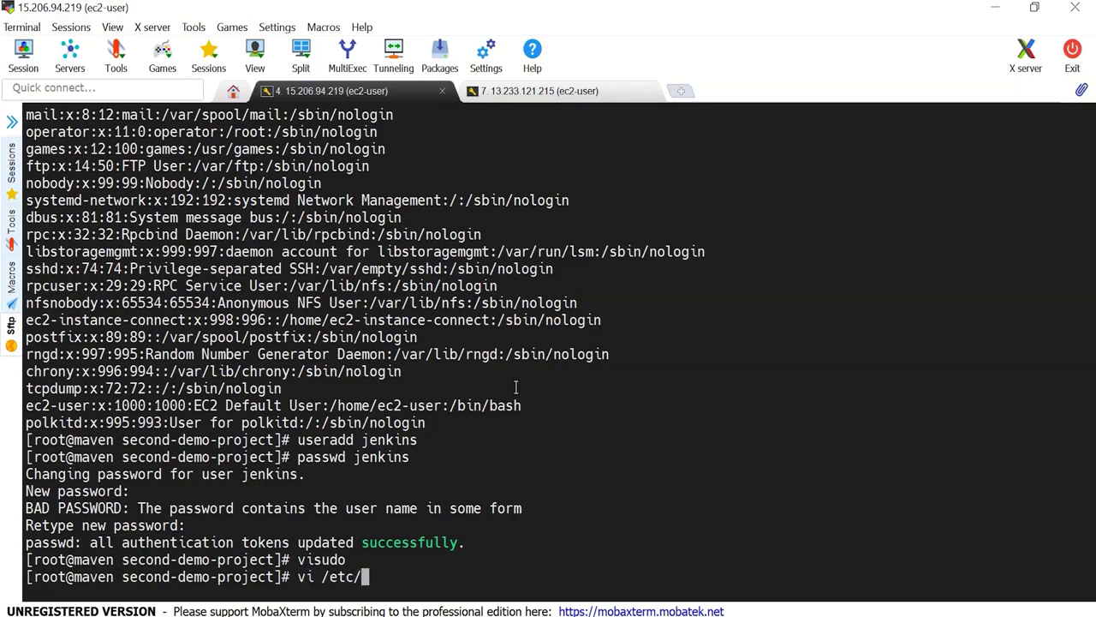
type("ssh/sshd")
Step: Open /etc/ssh/sshd_config and uncomment the PasswordAuthentication yes line
key("Tab")
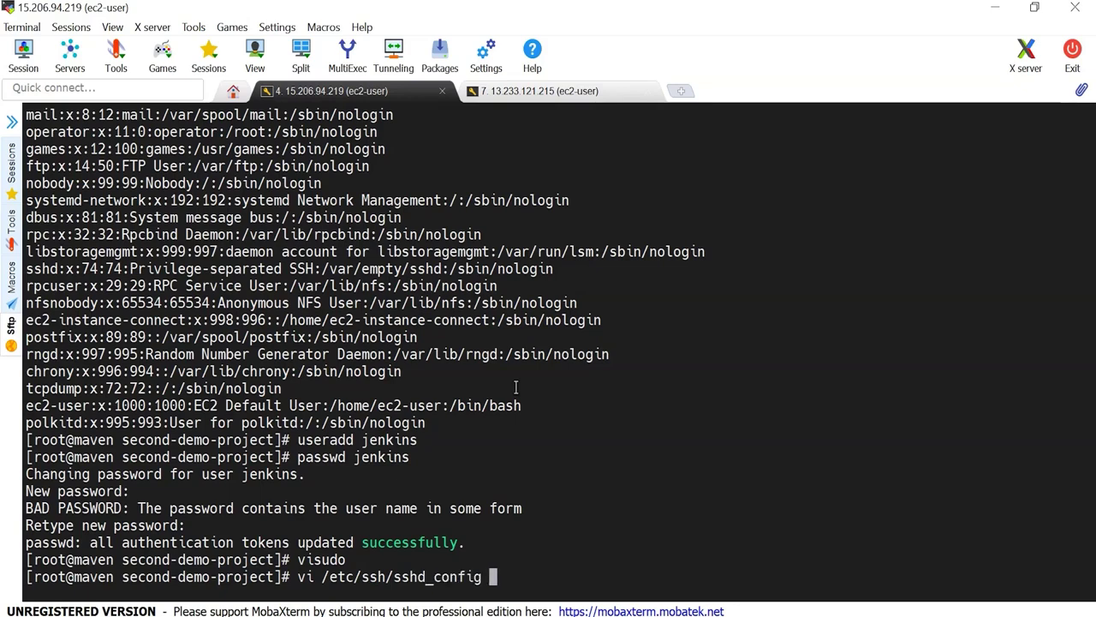
key("Return")
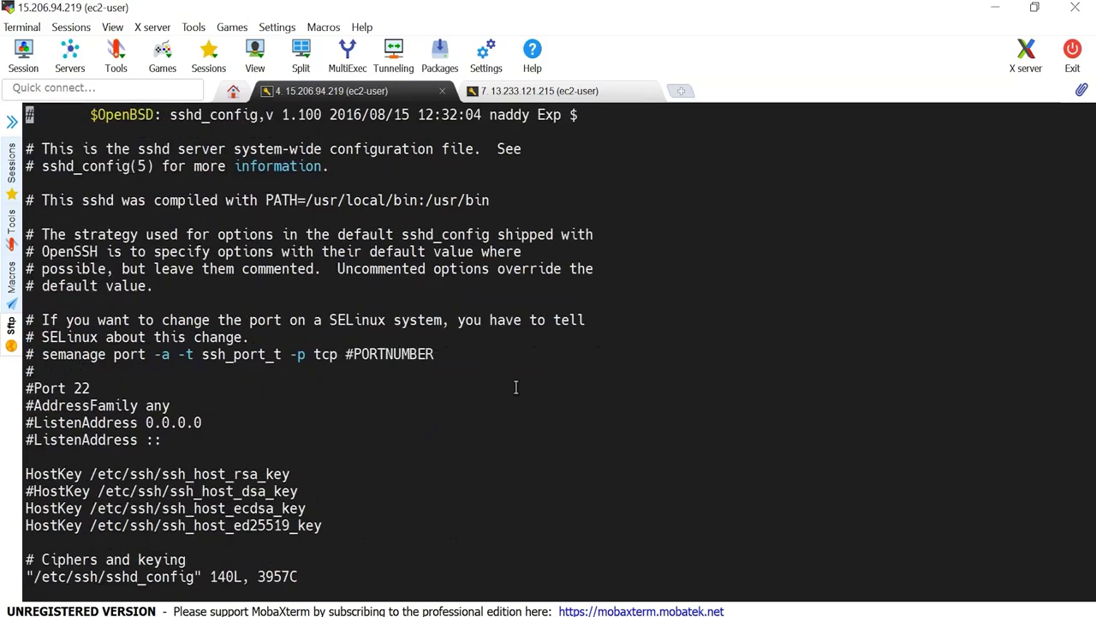
type("/Passw")
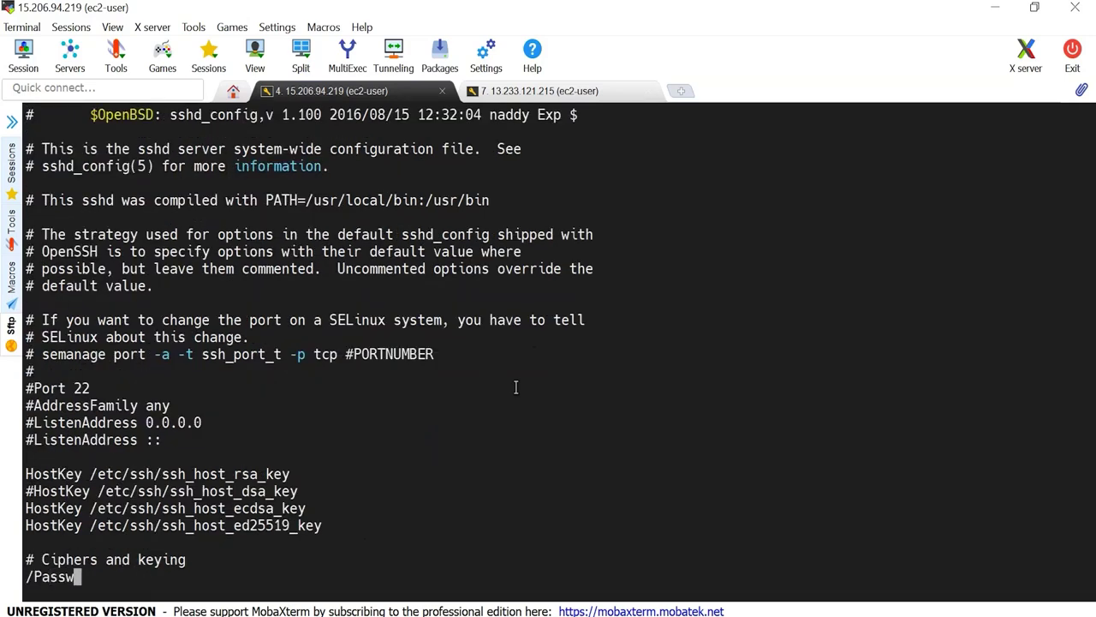
type("ord")
key("Return")
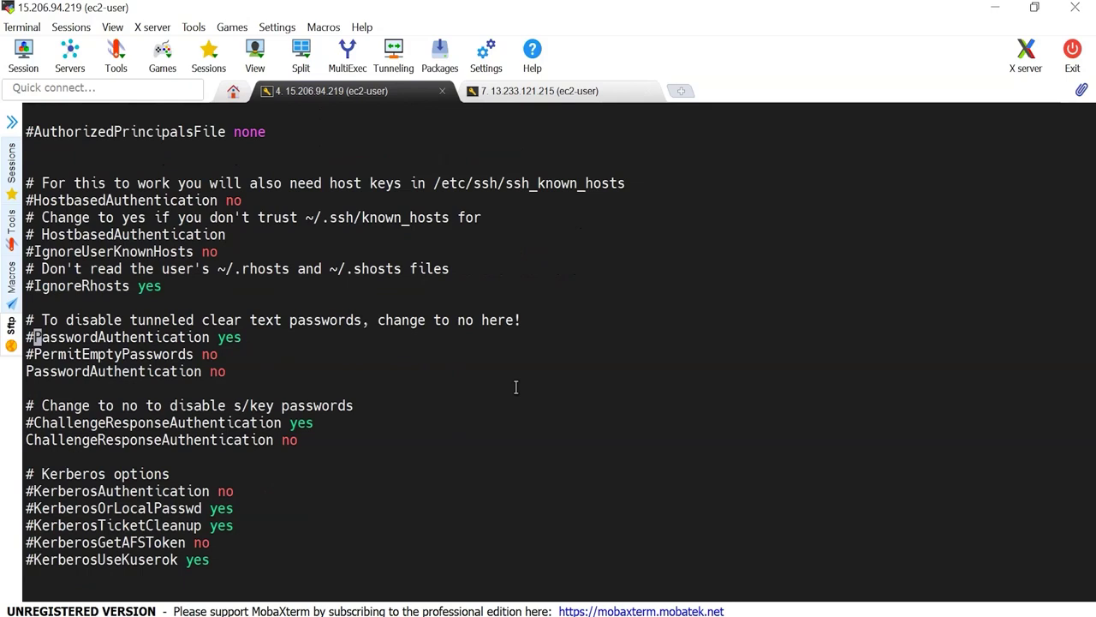
double_click(184, 338)
key("Left")
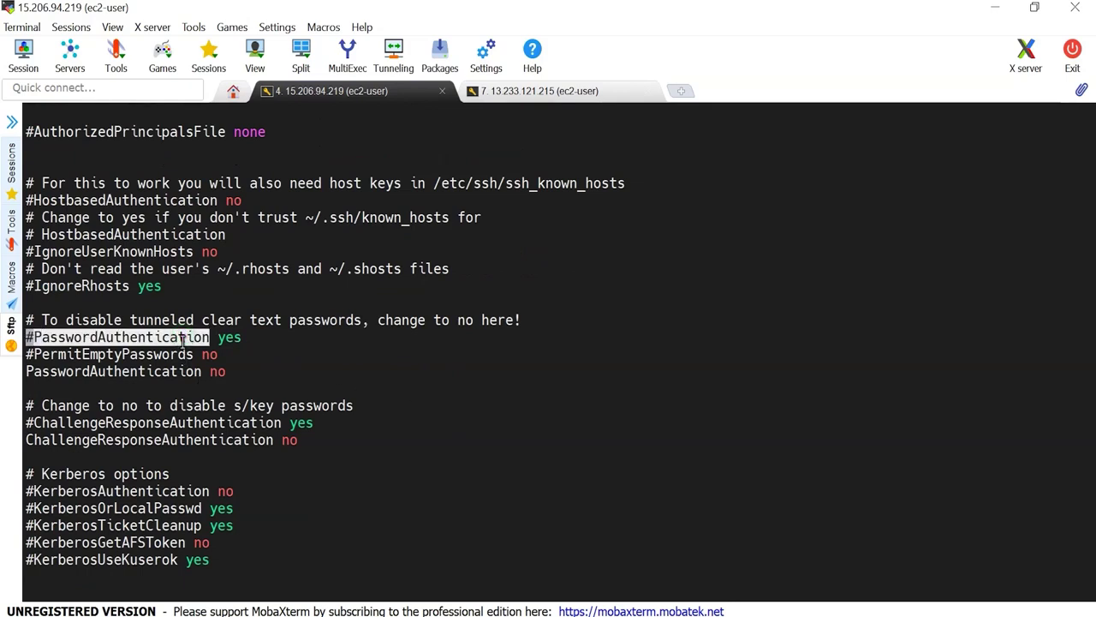
key("Up")
key("Up")
key("Up")
left_click(310, 344)
key("Down")
key("Down")
Step: Comment out the PasswordAuthentication no line and save sshd_config with :wq
key("Down")
key("x")
key("Down")
key("Down")
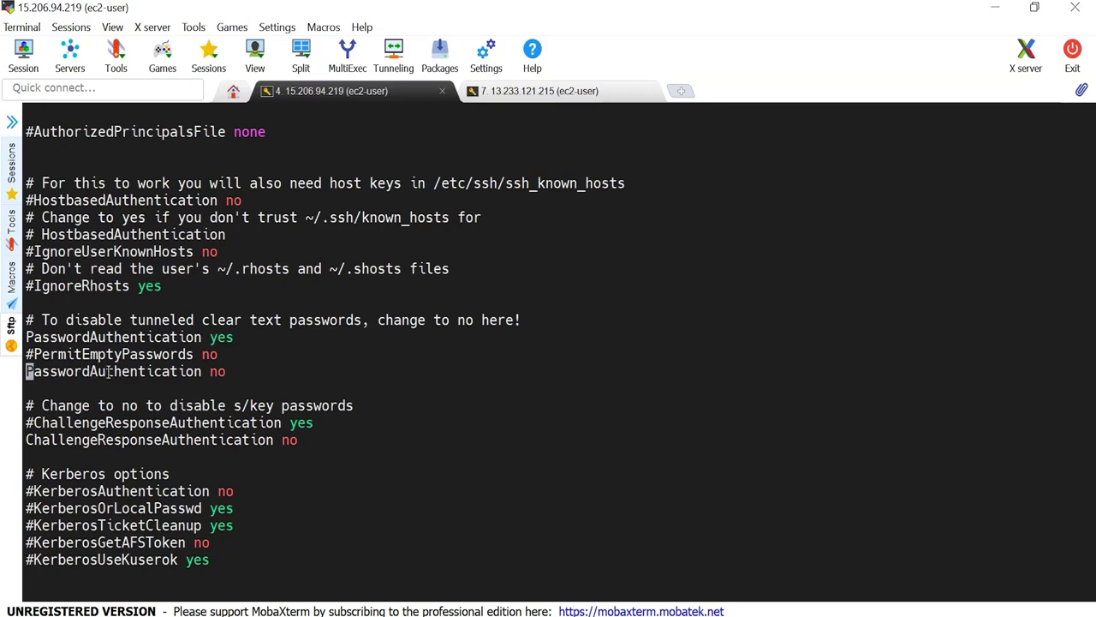
key("i")
type("#")
key("Up")
key("Up")
key("Down")
key("Down")
key("Left")
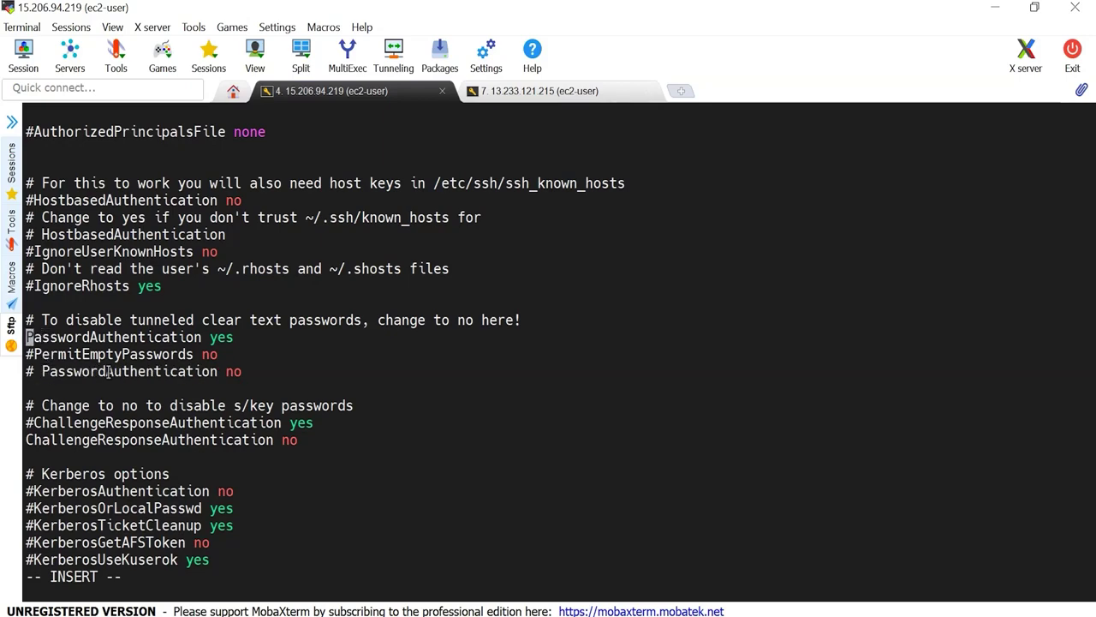
key("Escape")
type(":wq")
key("Return")
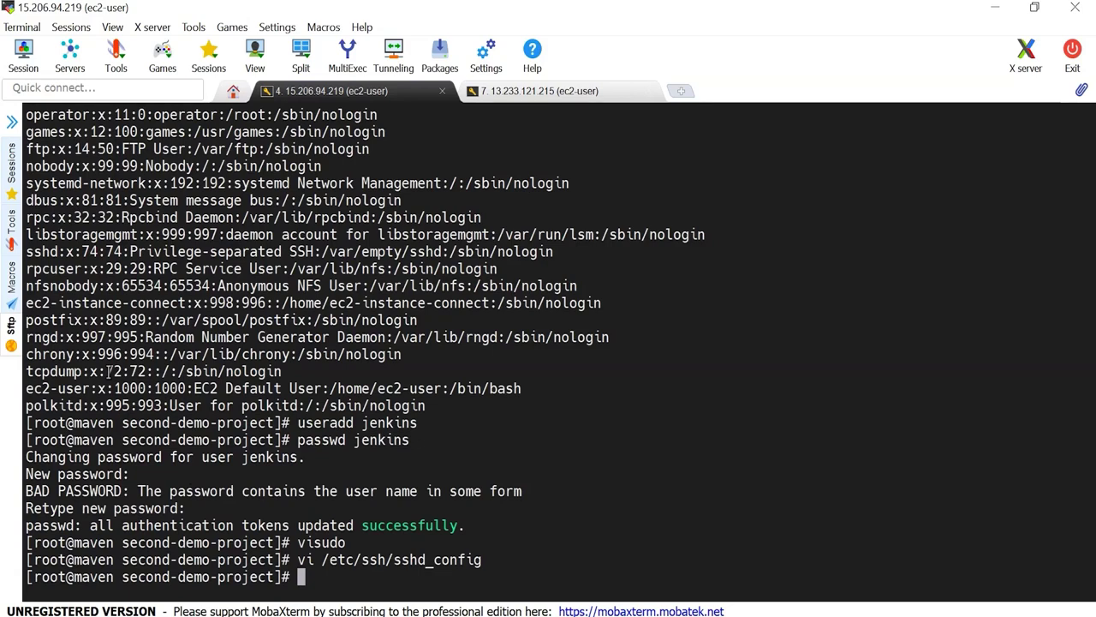
Step: Reload sshd with 'service sshd reload', correcting the misspelled first attempt, then return to Jenkins
type("serivce sshd reload")
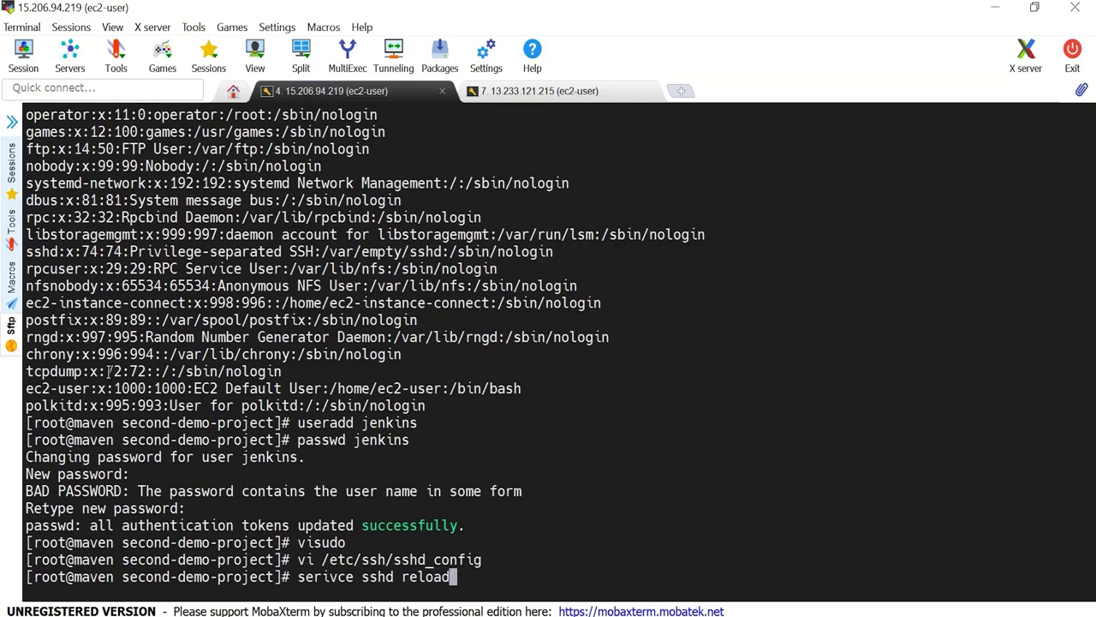
key("Return")
type("service ")
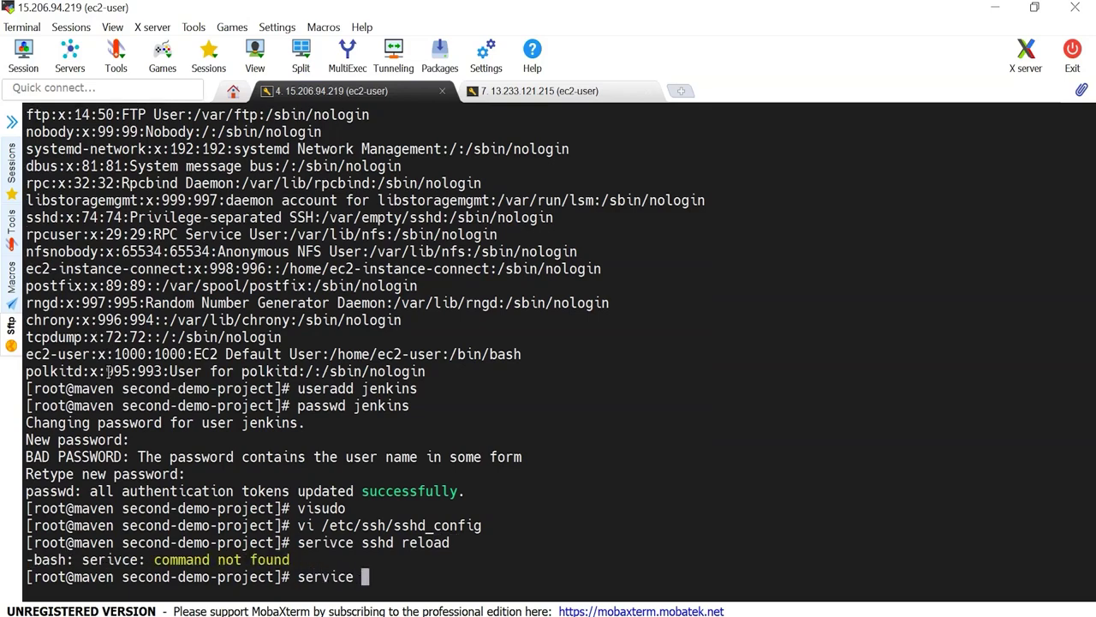
type("sshd reload")
key("Return")
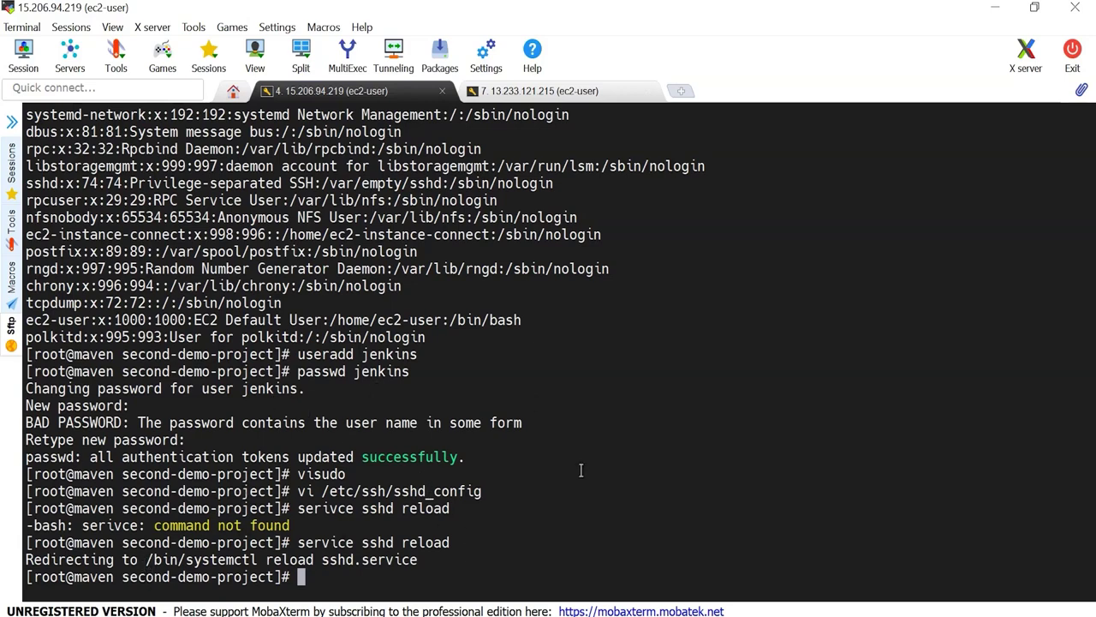
key("alt+Tab")
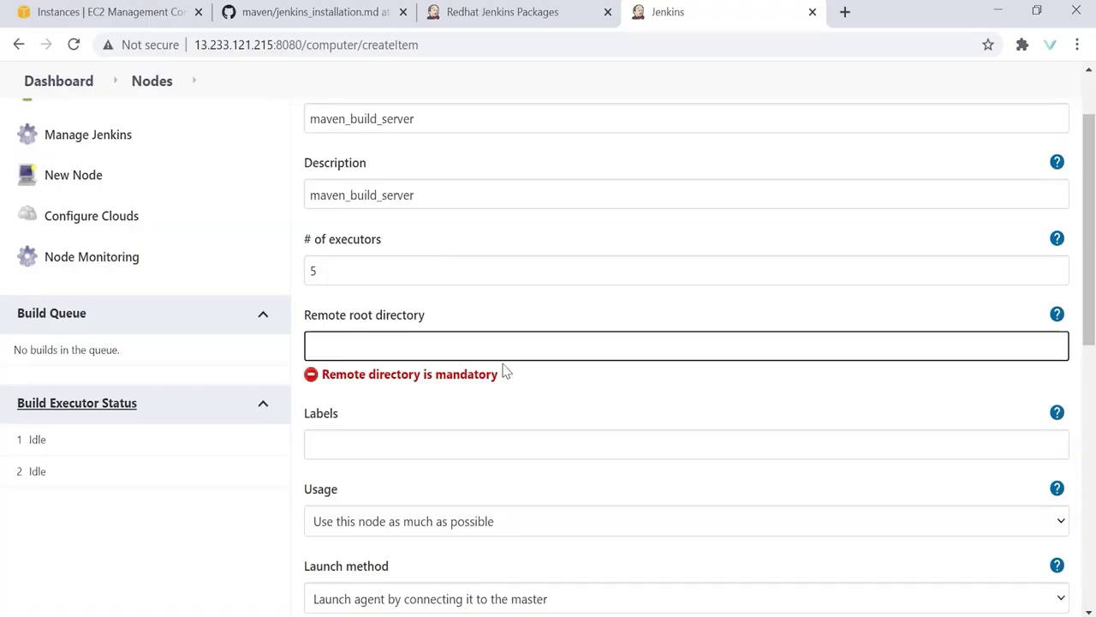
Step: Set the node's remote root directory to /home/jenkins, confirmed as the jenkins user's home
left_click(369, 345)
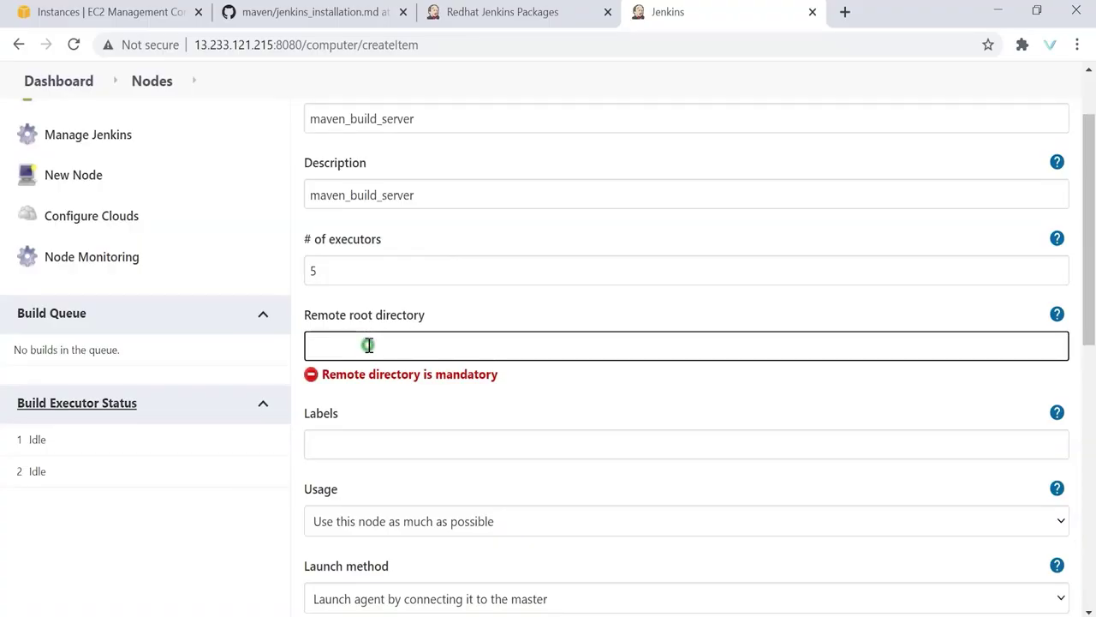
type("/home/jenkins")
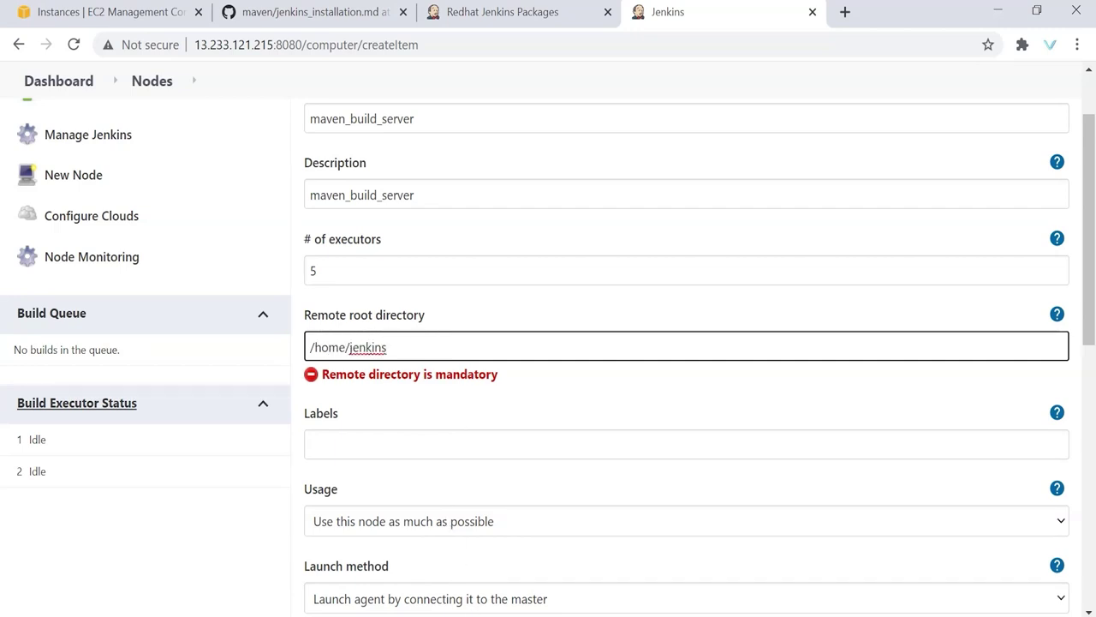
key("alt+Tab")
type("pwd")
key("Return")
type("sudo su")
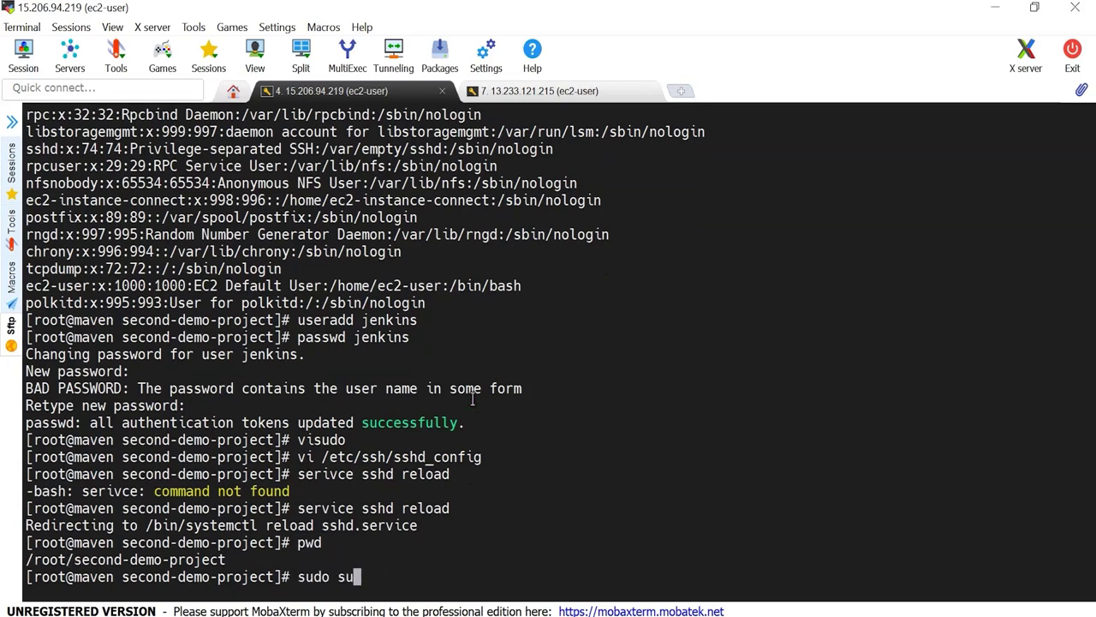
type(" - jenkins")
key("Return")
type("pwd")
key("Return")
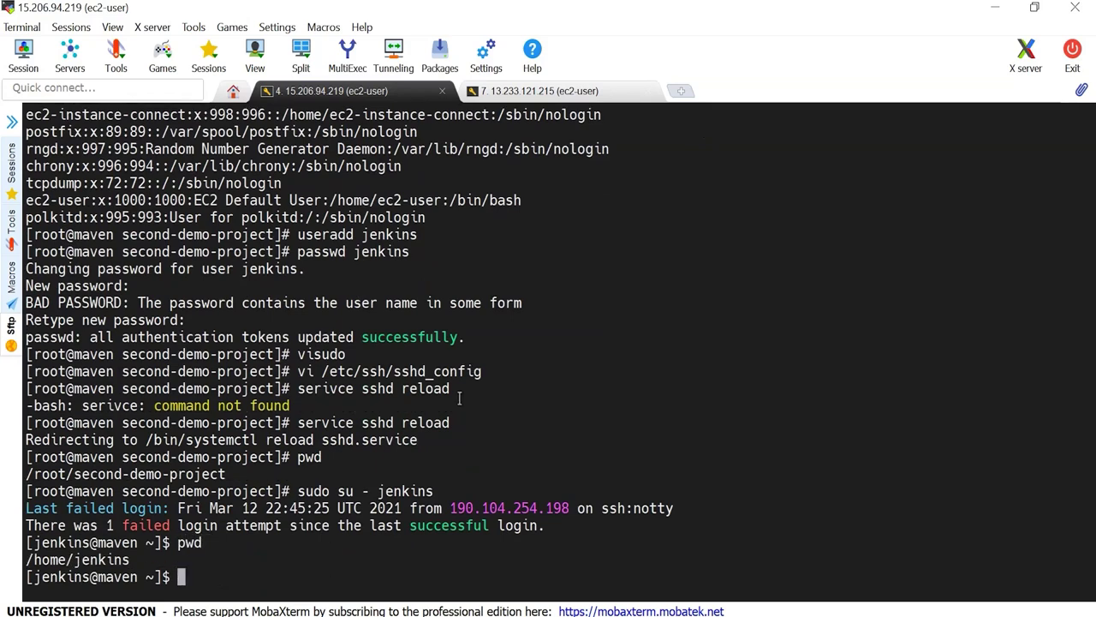
double_click(98, 559)
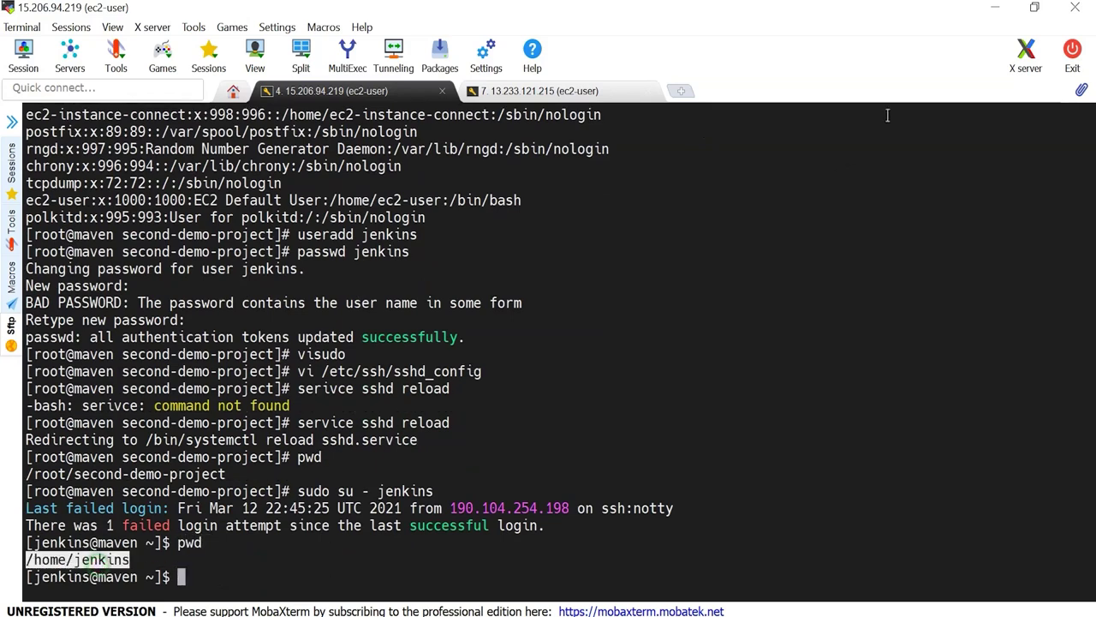
left_click(995, 7)
left_click(420, 347)
type("/home/jenkins")
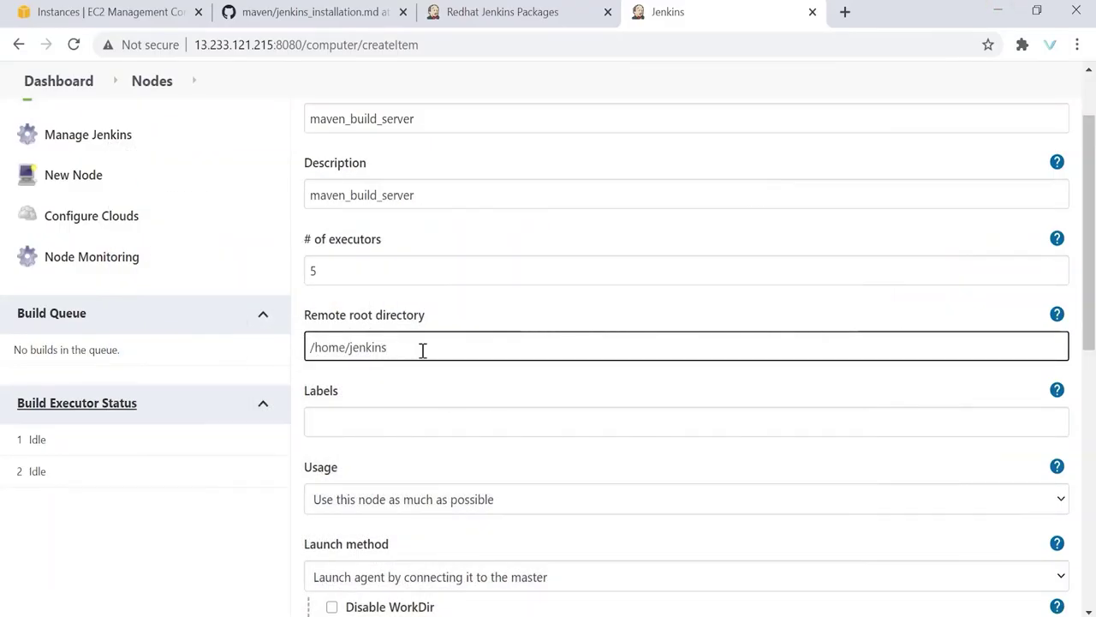
left_click(404, 422)
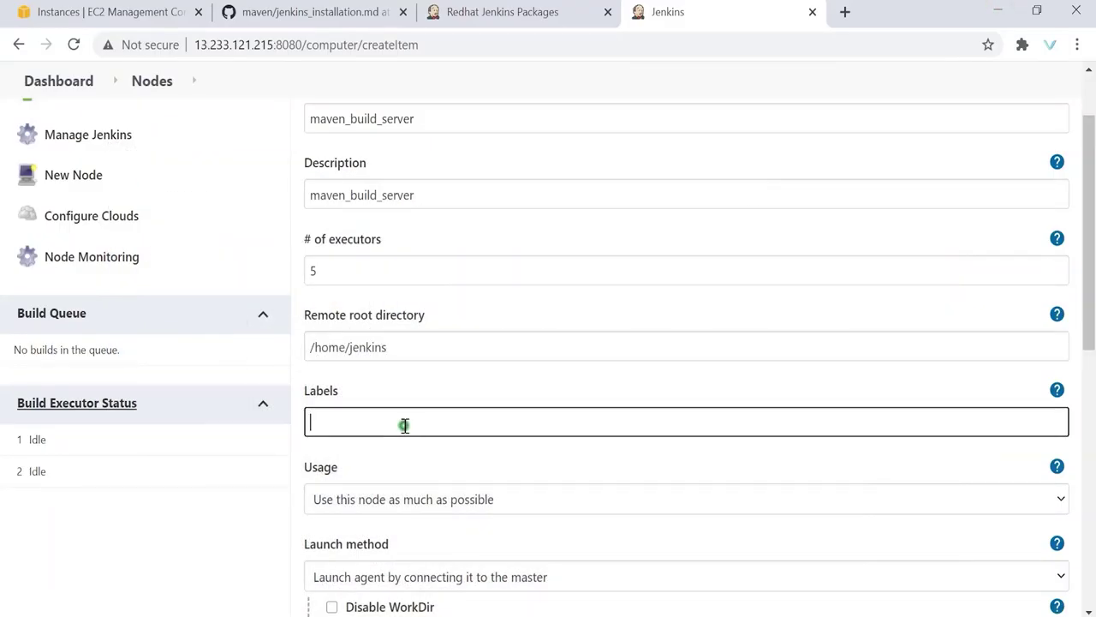
Step: Choose 'Launch agents via SSH' as the node's launch method
scroll(505, 322, "down", 3)
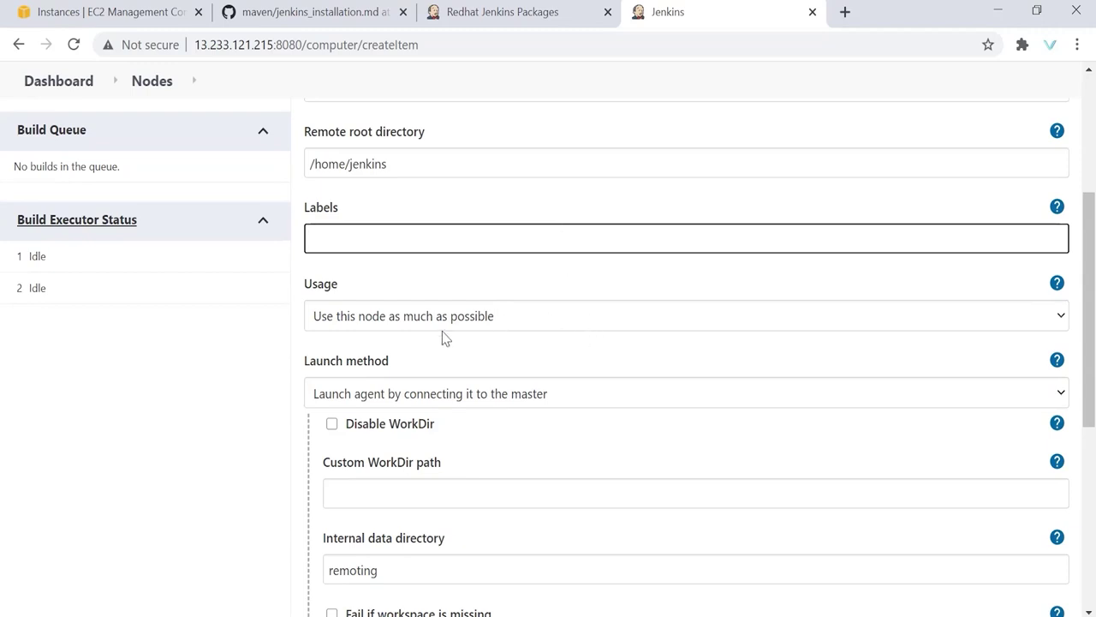
scroll(482, 243, "down", 2)
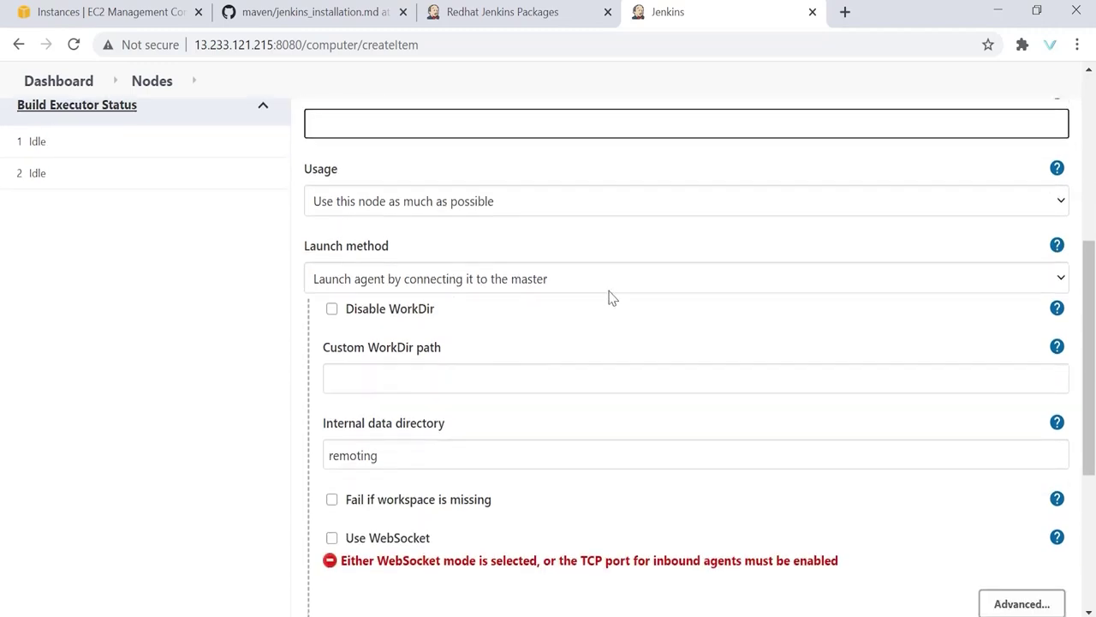
scroll(609, 297, "down", 2)
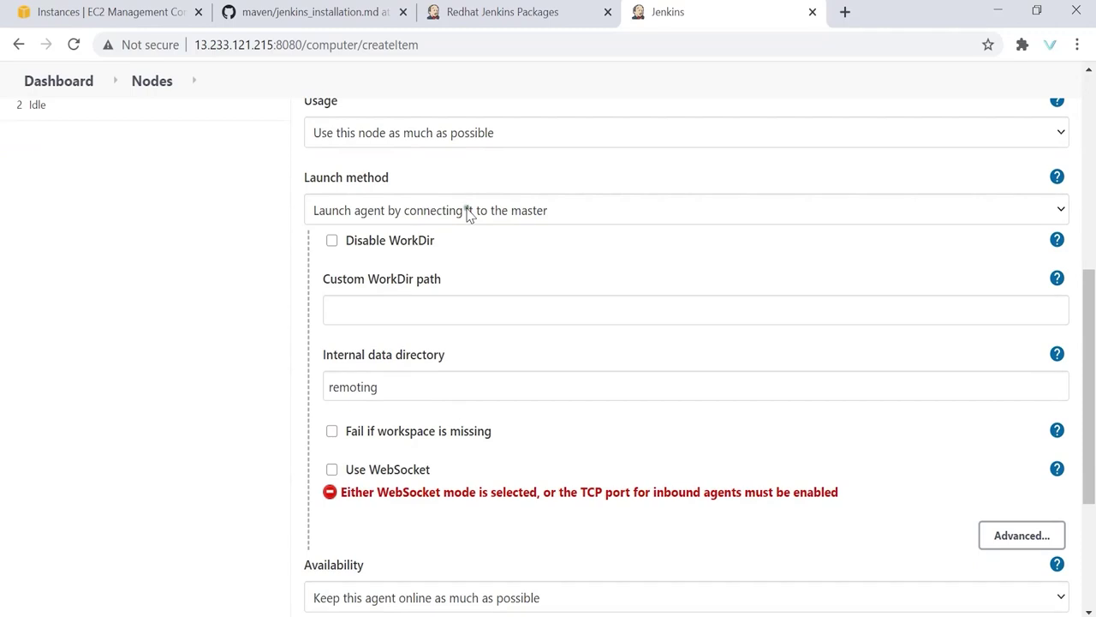
left_click(468, 214)
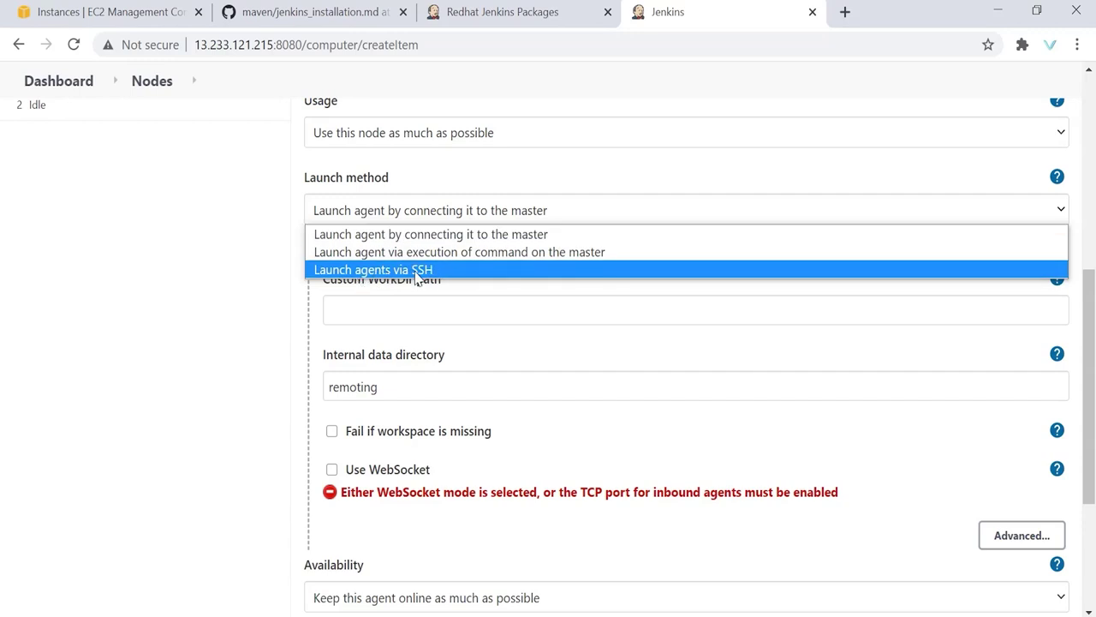
left_click(417, 270)
left_click(398, 270)
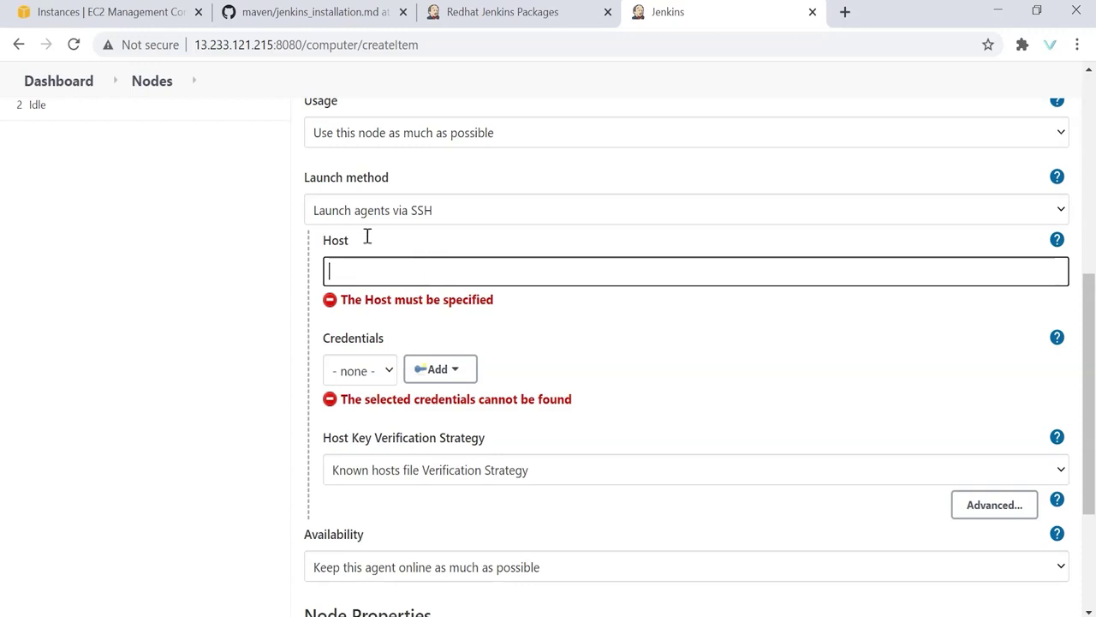
left_click(127, 17)
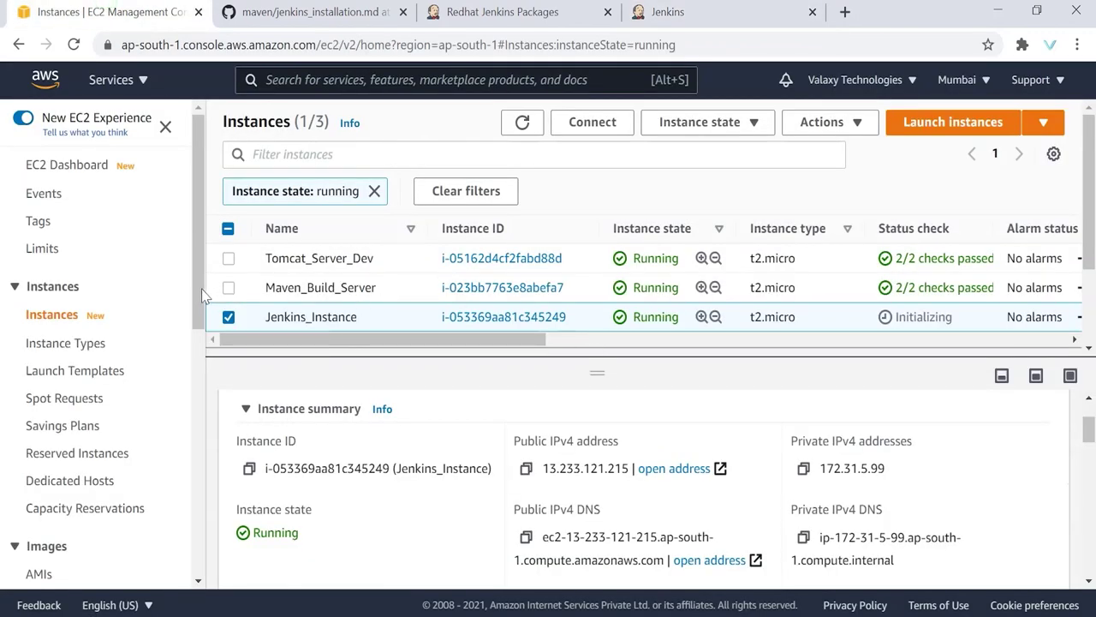
Step: Copy Maven_Build_Server's private IPv4 172.31.35.183 and paste it as the node's Host
left_click(228, 288)
left_click(229, 317)
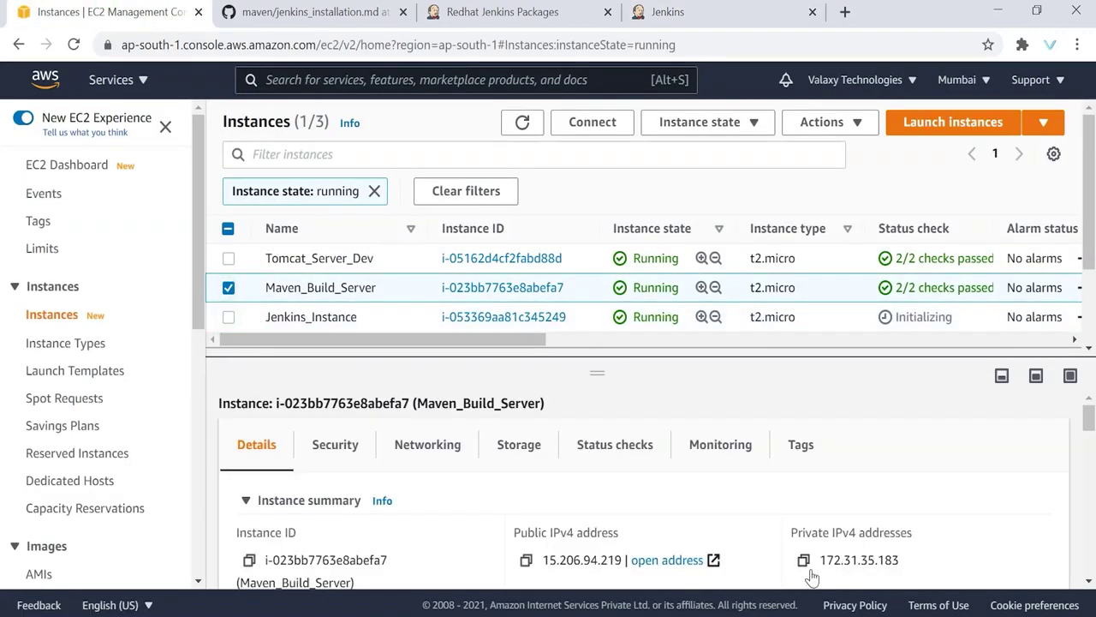
left_click(805, 562)
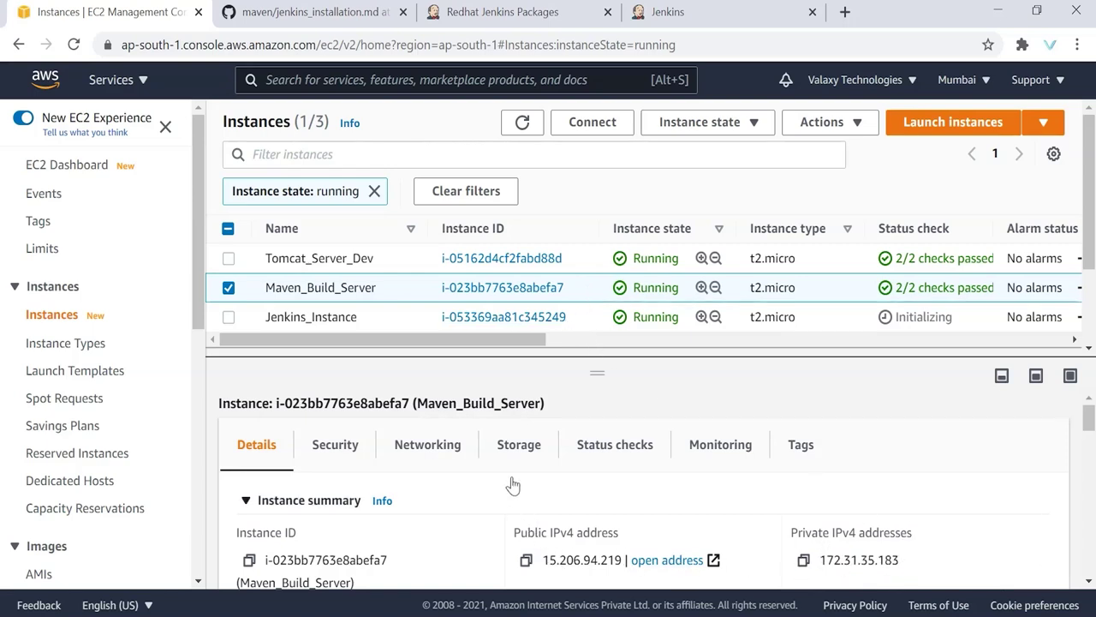
left_click(660, 12)
left_click(495, 267)
key("ctrl+v")
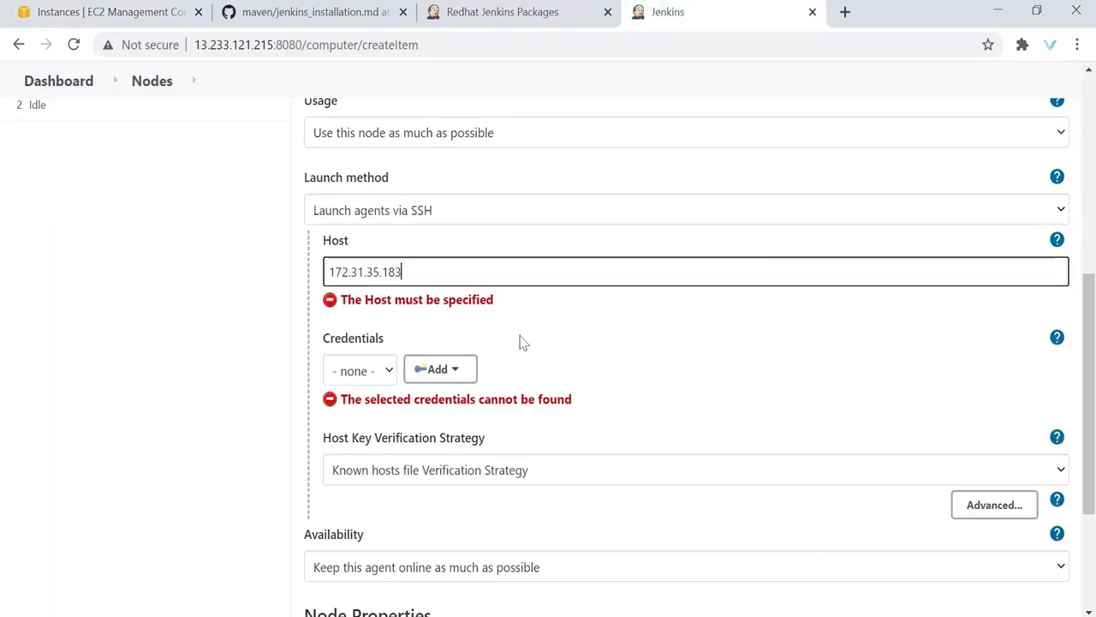
Step: Add a Jenkins-stored username-with-password credential for user jenkins, with its password and an ID
left_click(555, 357)
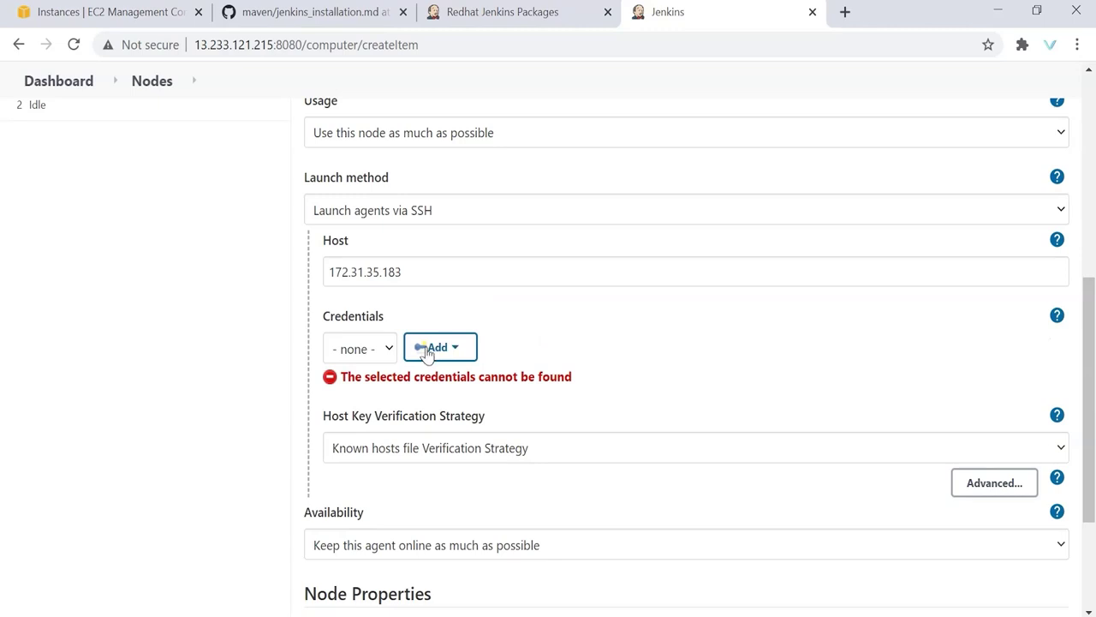
left_click(455, 348)
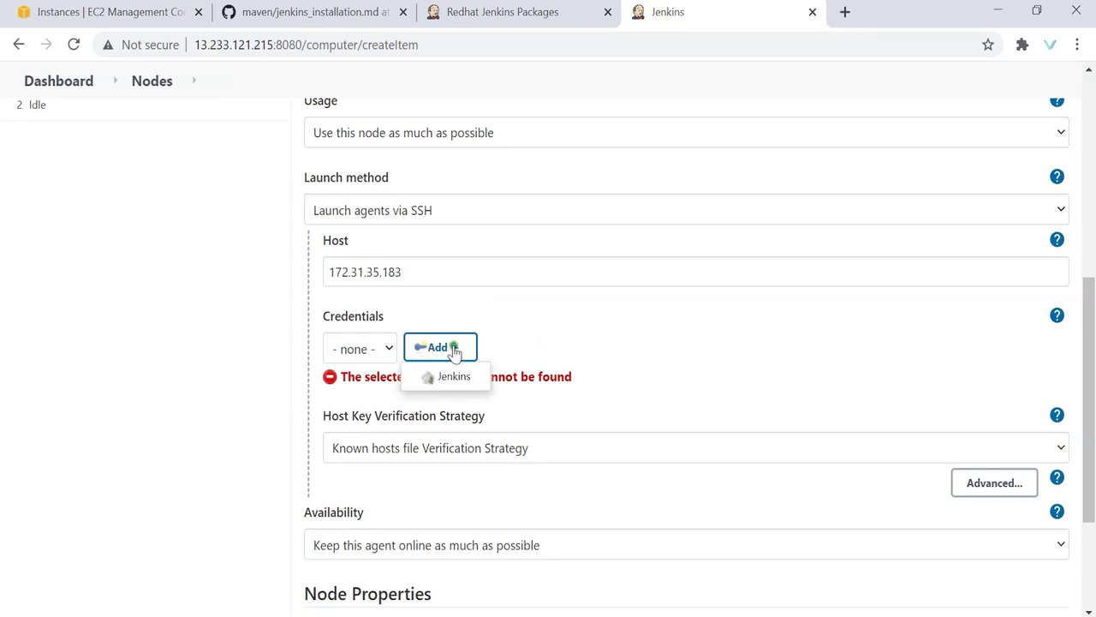
left_click(454, 380)
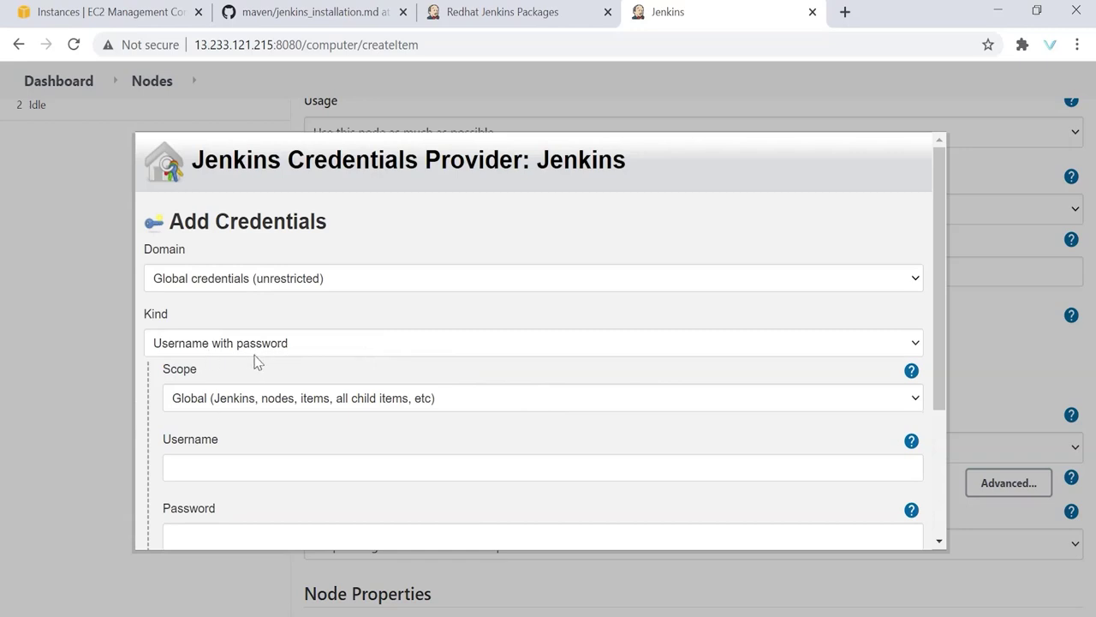
scroll(274, 399, "down", 2)
left_click(247, 282)
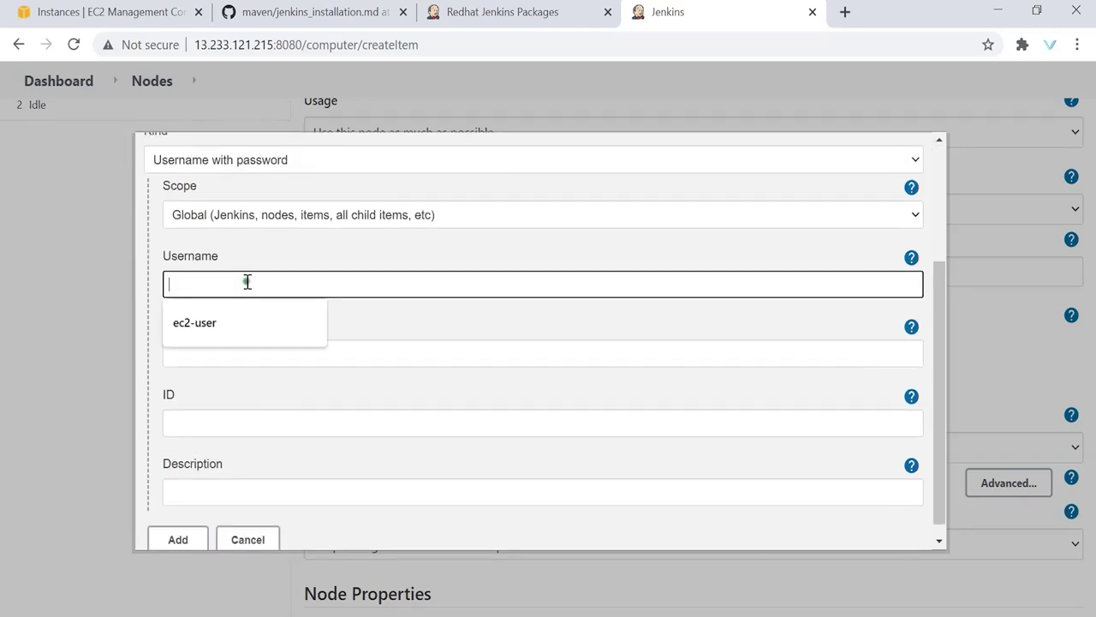
key("Tab")
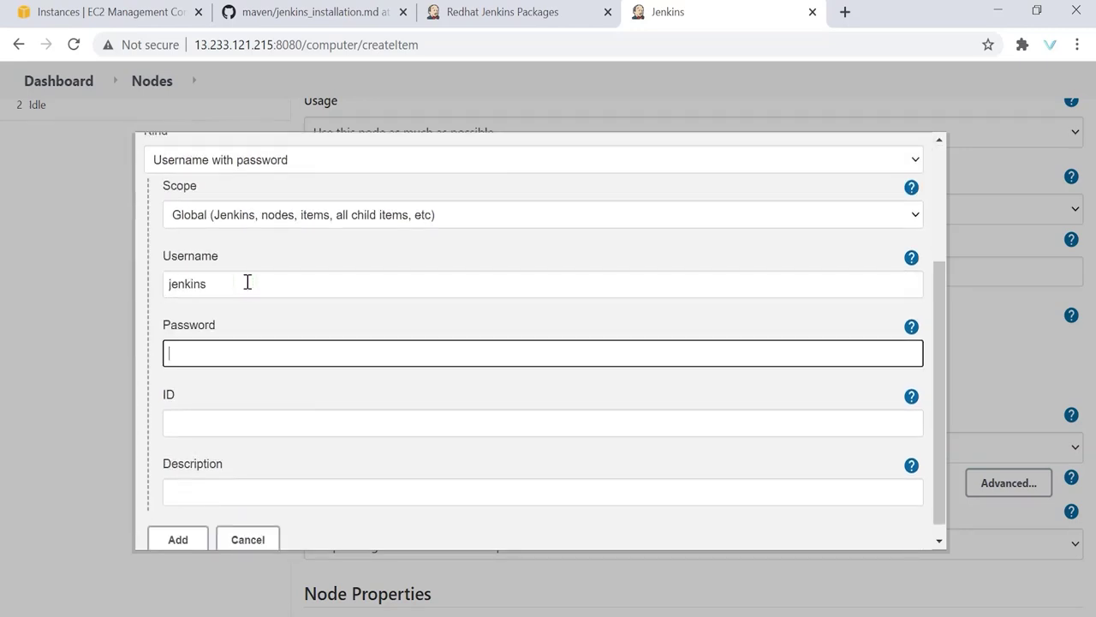
key("Tab")
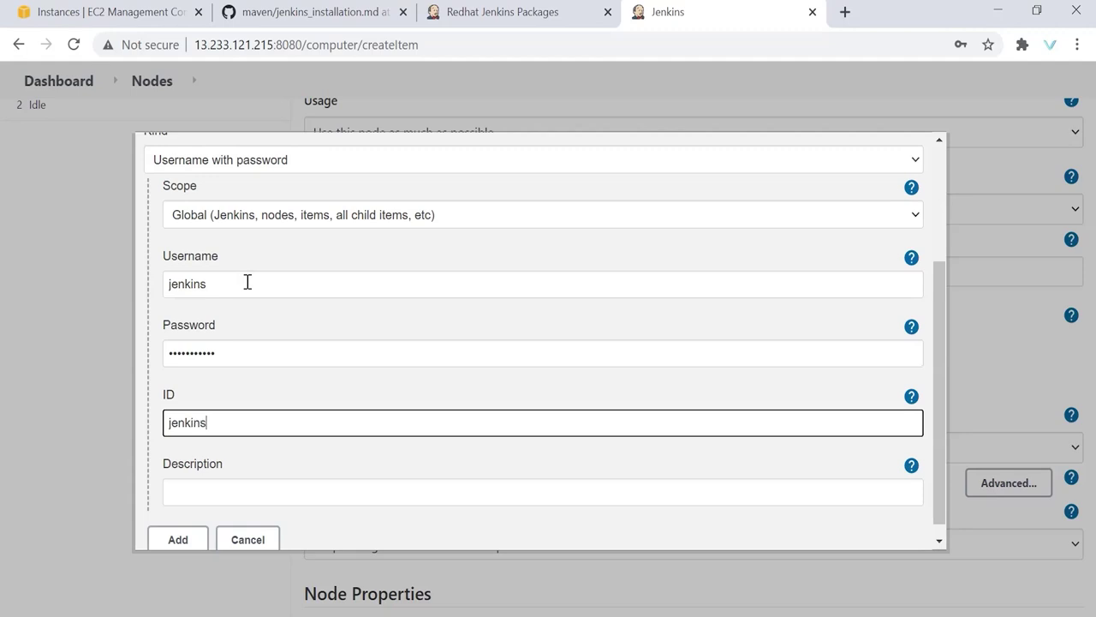
scroll(385, 360, "down", 1)
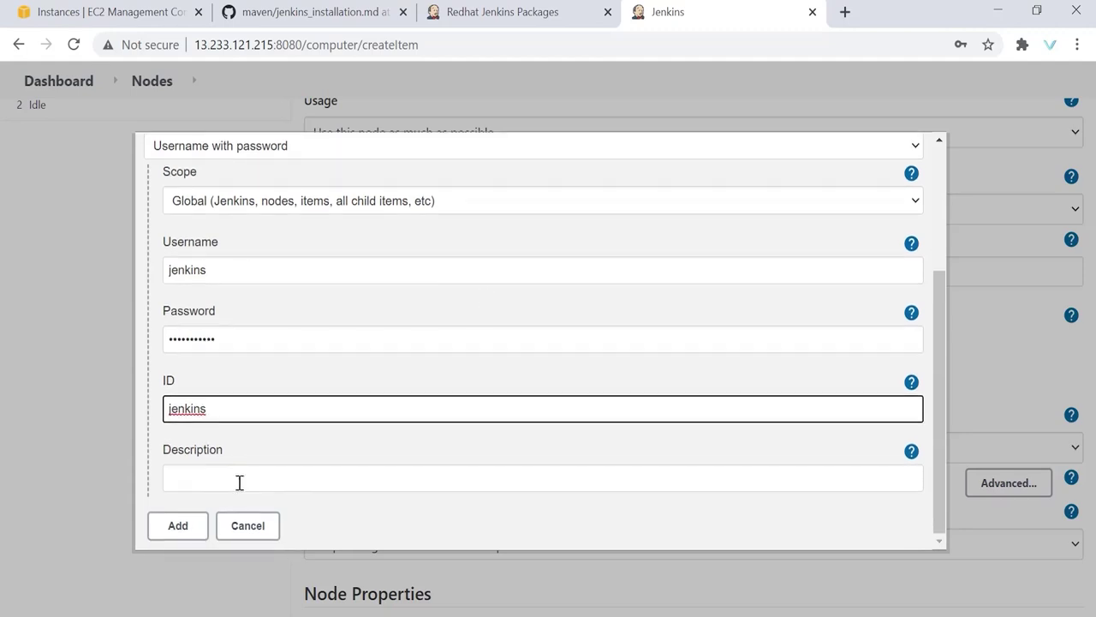
left_click(190, 534)
left_click(179, 527)
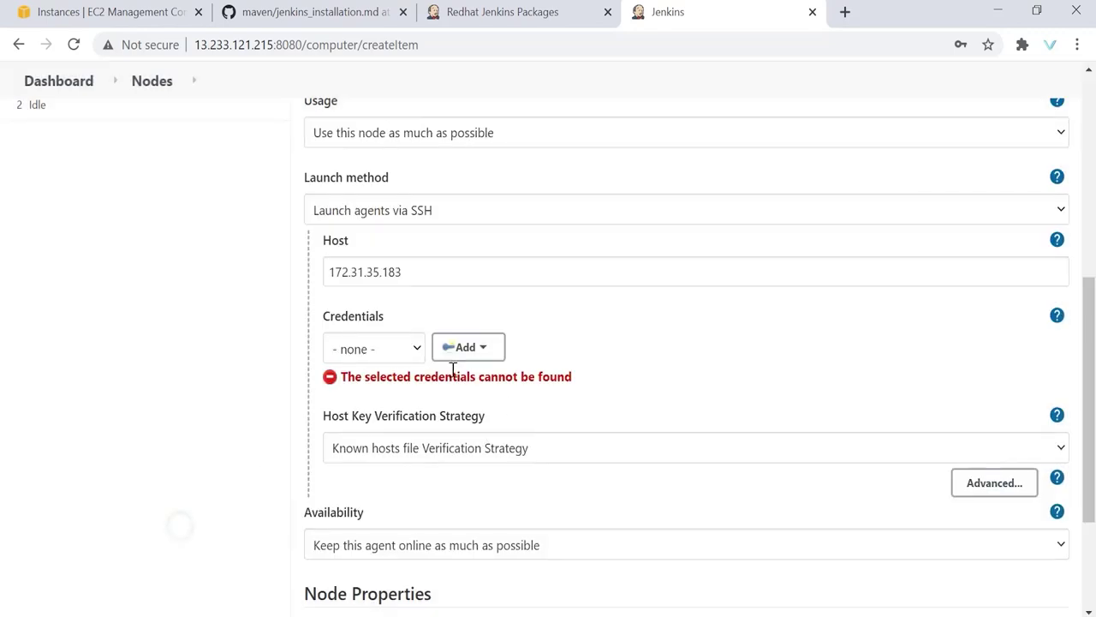
Step: Select the jenkins credential, choose Non verifying Verification Strategy, and save the maven_build_server node
left_click(408, 345)
left_click(402, 391)
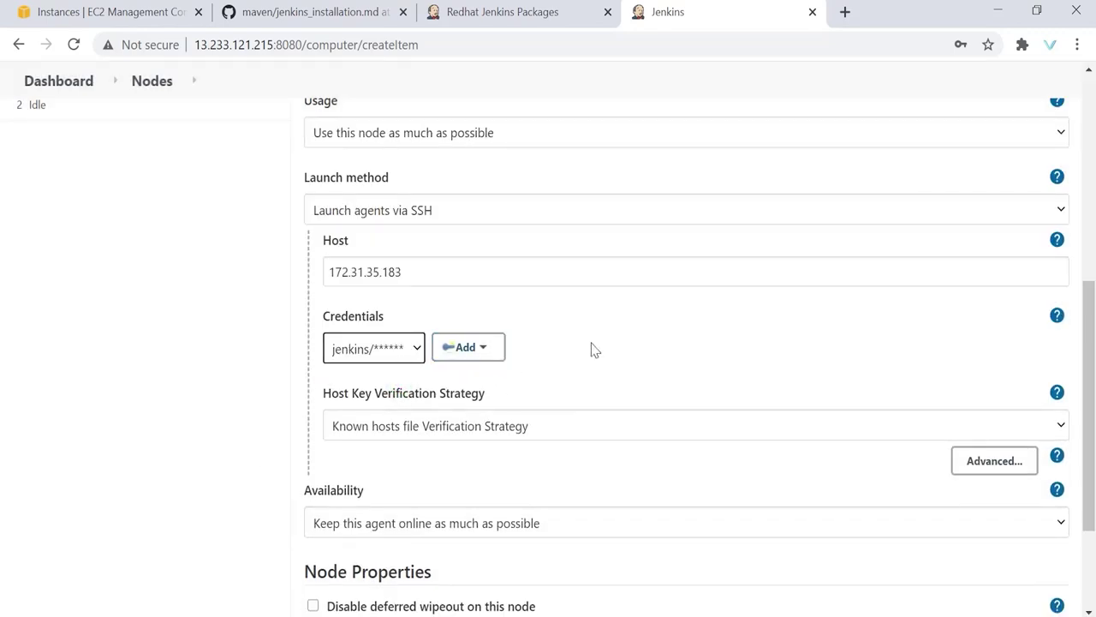
scroll(590, 348, "down", 3)
left_click(413, 285)
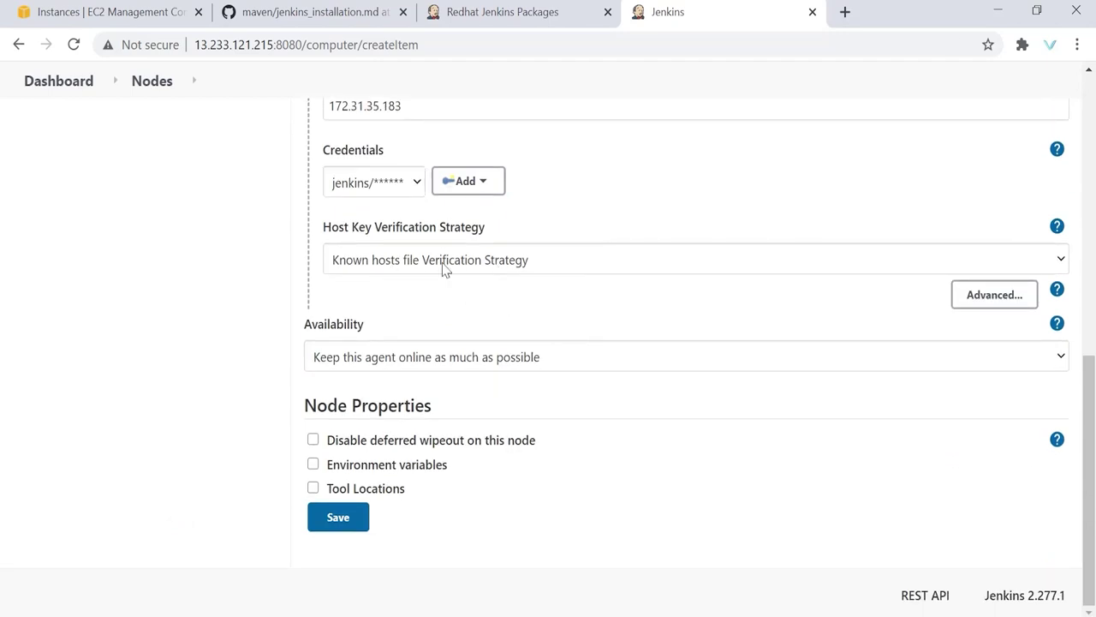
left_click(442, 261)
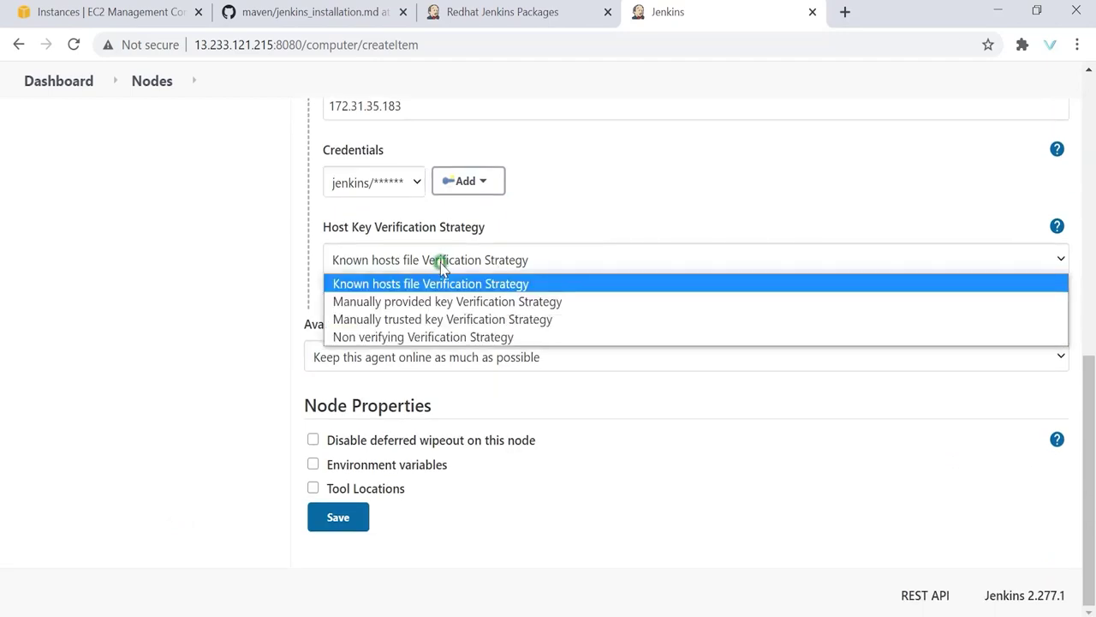
left_click(422, 337)
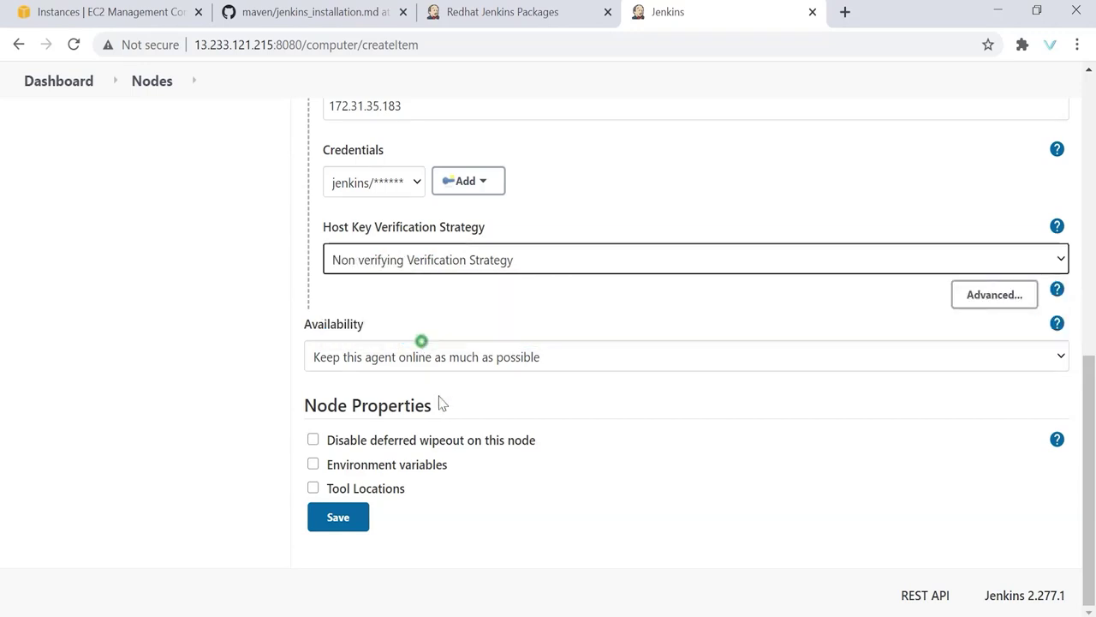
left_click(337, 520)
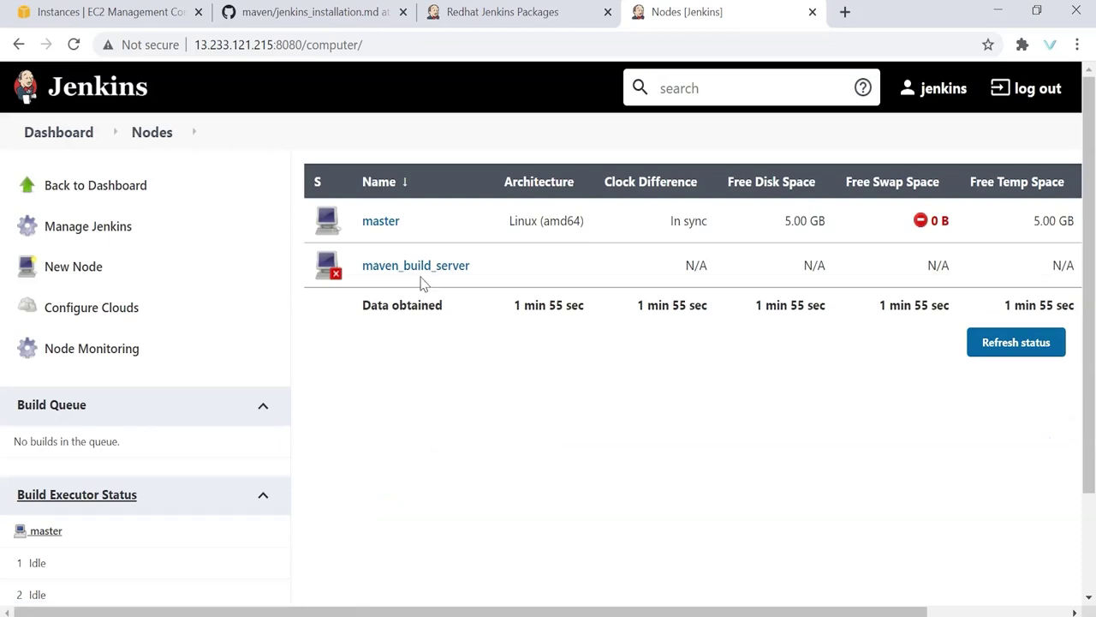
Step: Check maven_build_server's connection log for the line saying the agent is online, then return to the dashboard
left_click(422, 269)
left_click(482, 274)
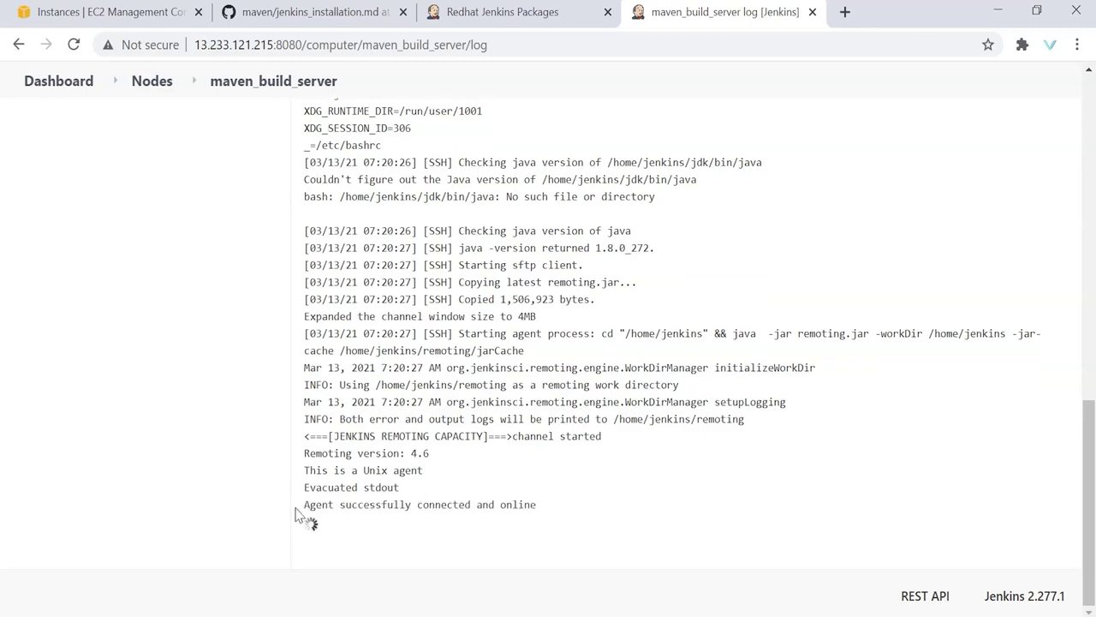
left_click_drag(304, 505, 543, 507)
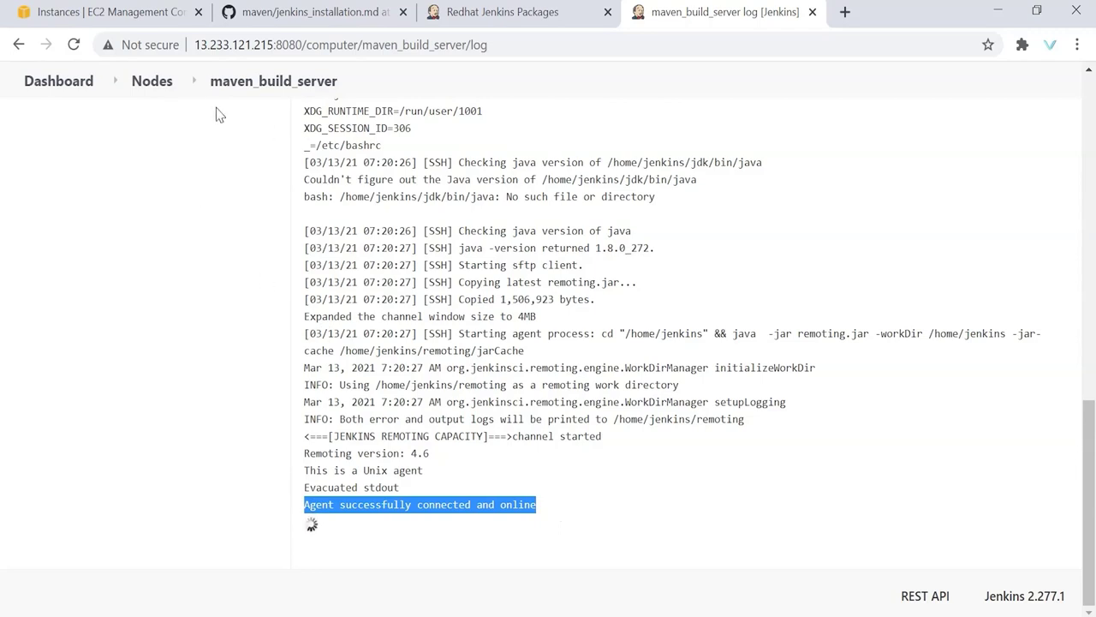
left_click(159, 86)
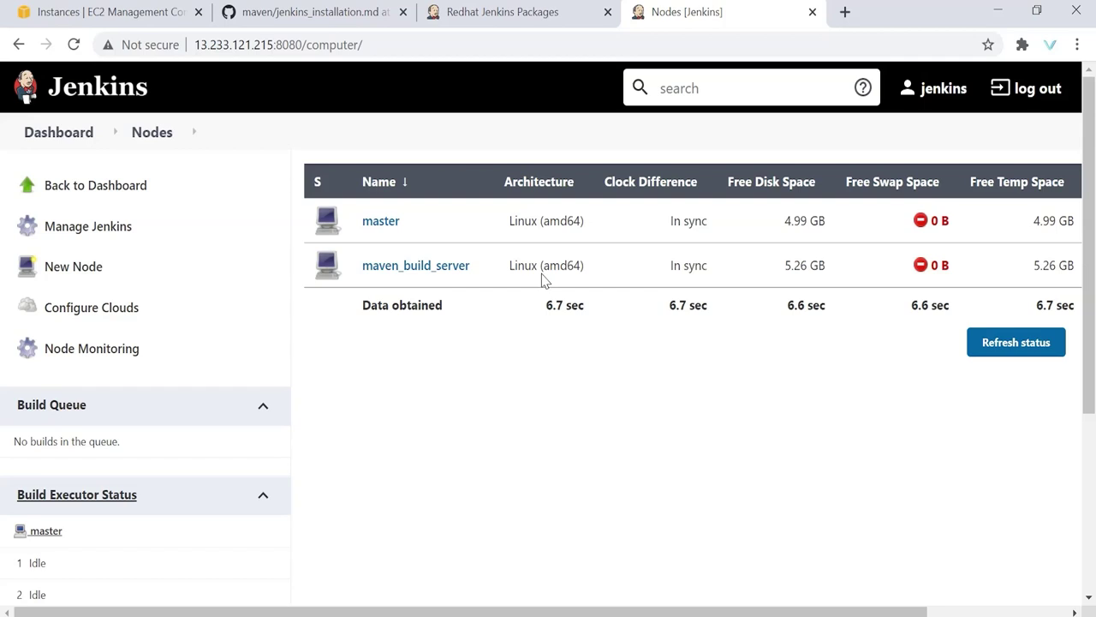
left_click(659, 498)
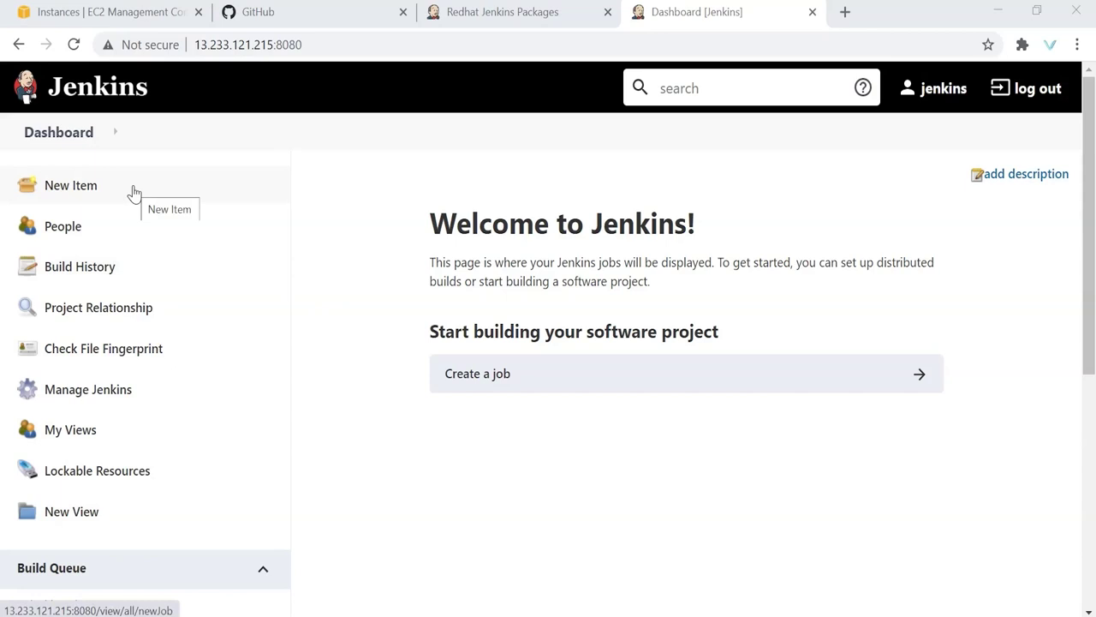
Step: Create a new Maven project job named first-demo-project
left_click(98, 186)
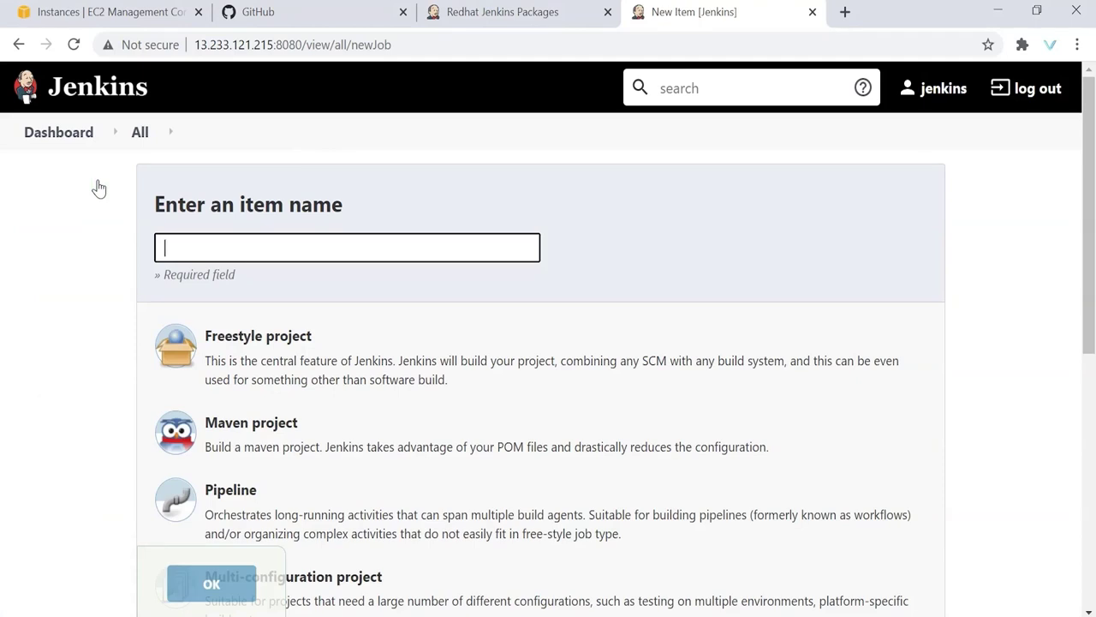
type("fir")
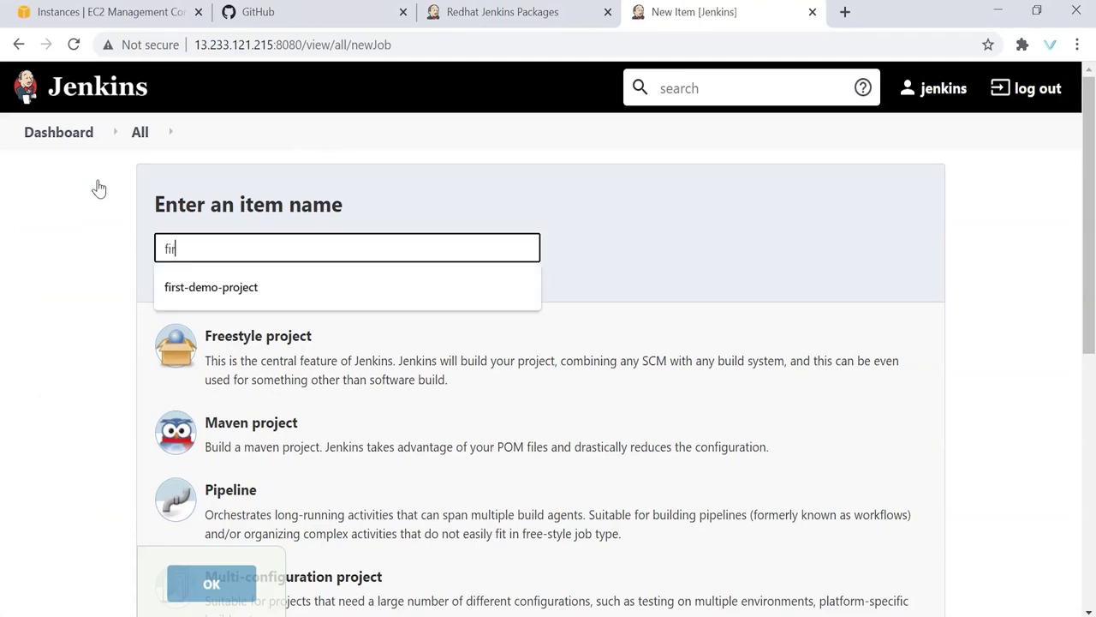
left_click(276, 287)
left_click(300, 433)
left_click(213, 583)
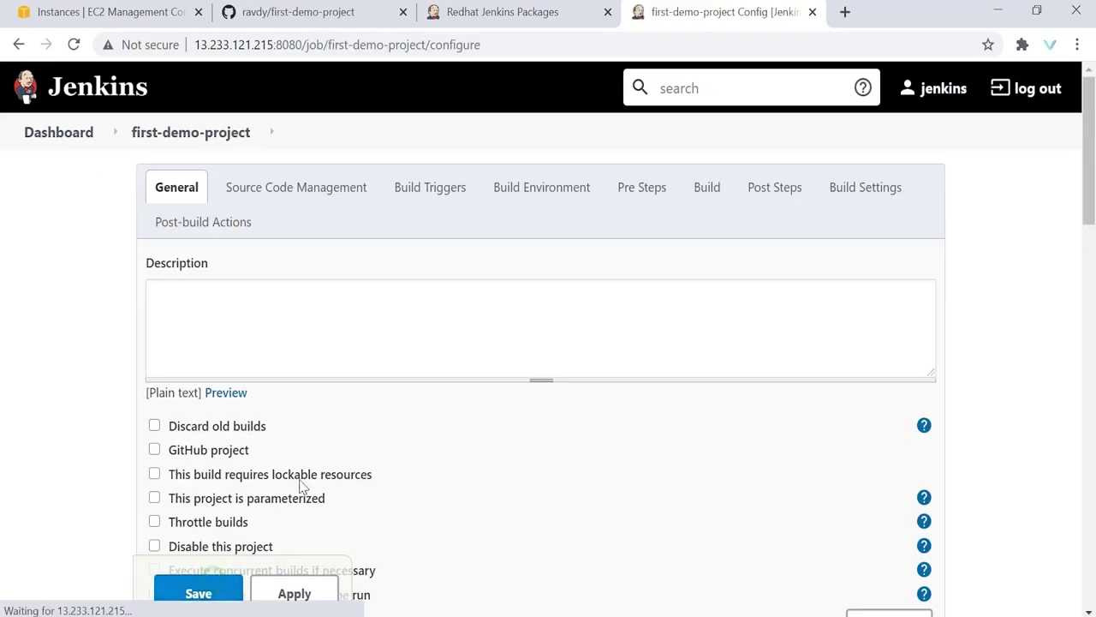
Step: Restrict where the project can run to the label expression maven_build_server
scroll(431, 258, "down", 1)
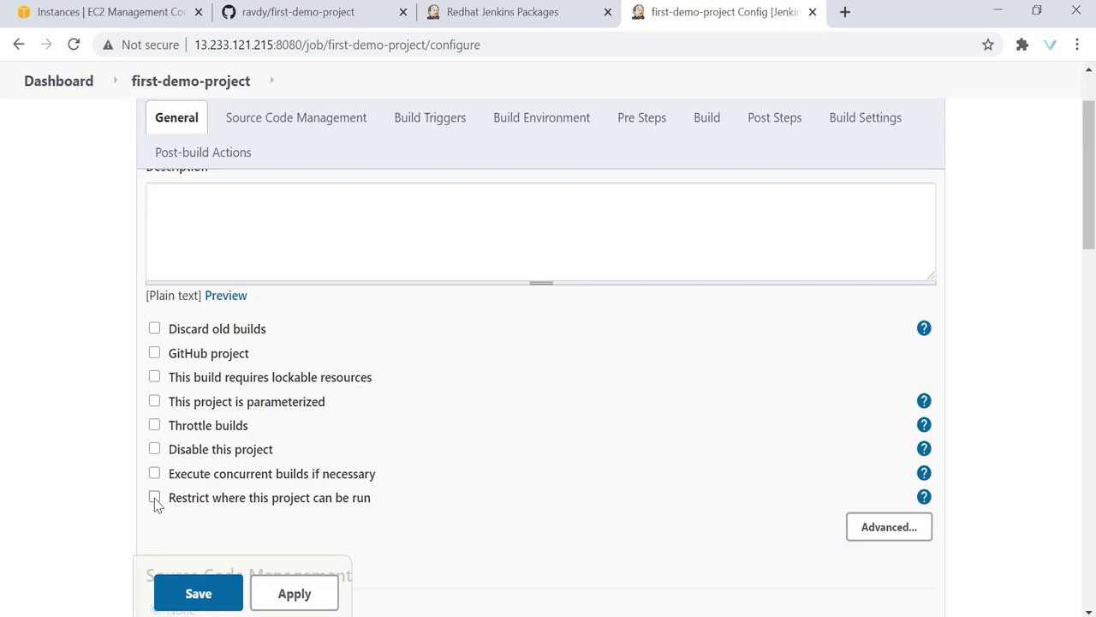
left_click(154, 499)
scroll(286, 484, "down", 1)
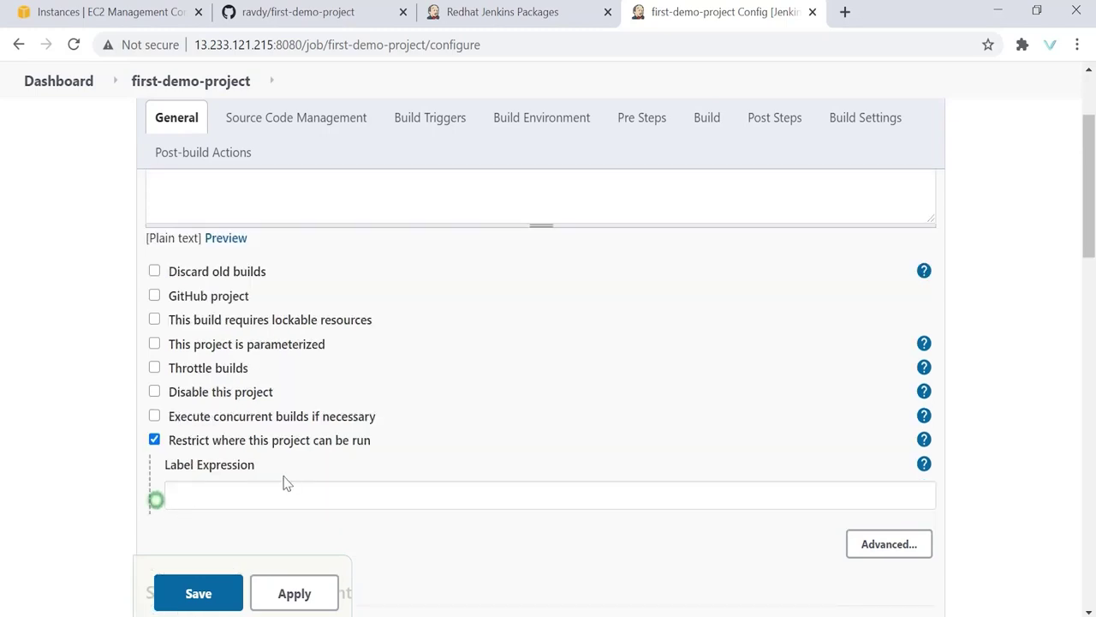
left_click(292, 492)
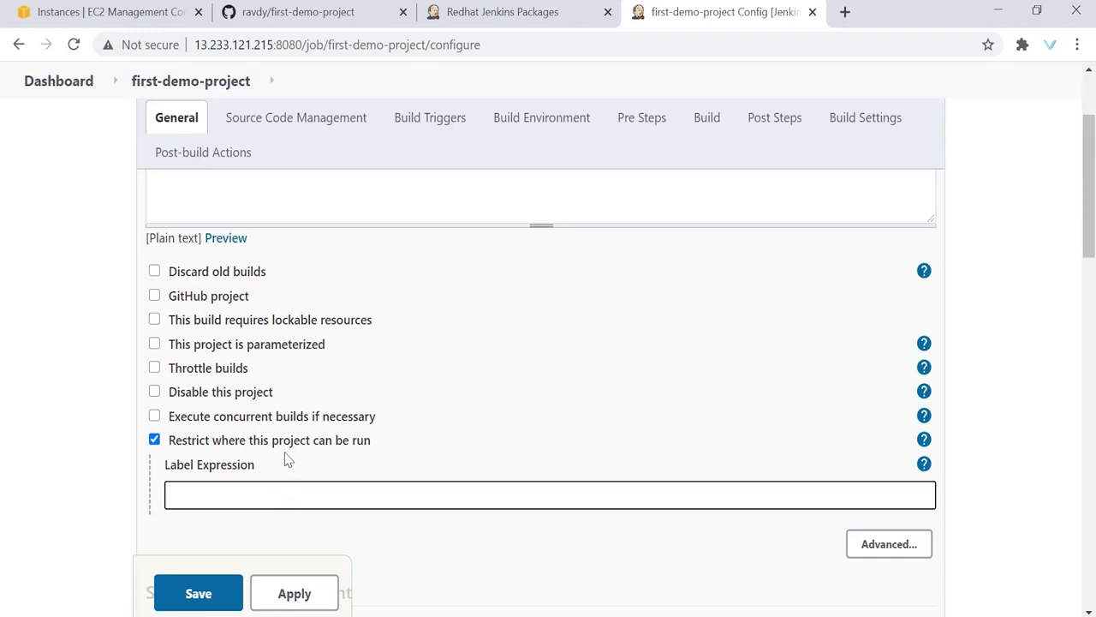
scroll(291, 455, "down", 1)
type("ma")
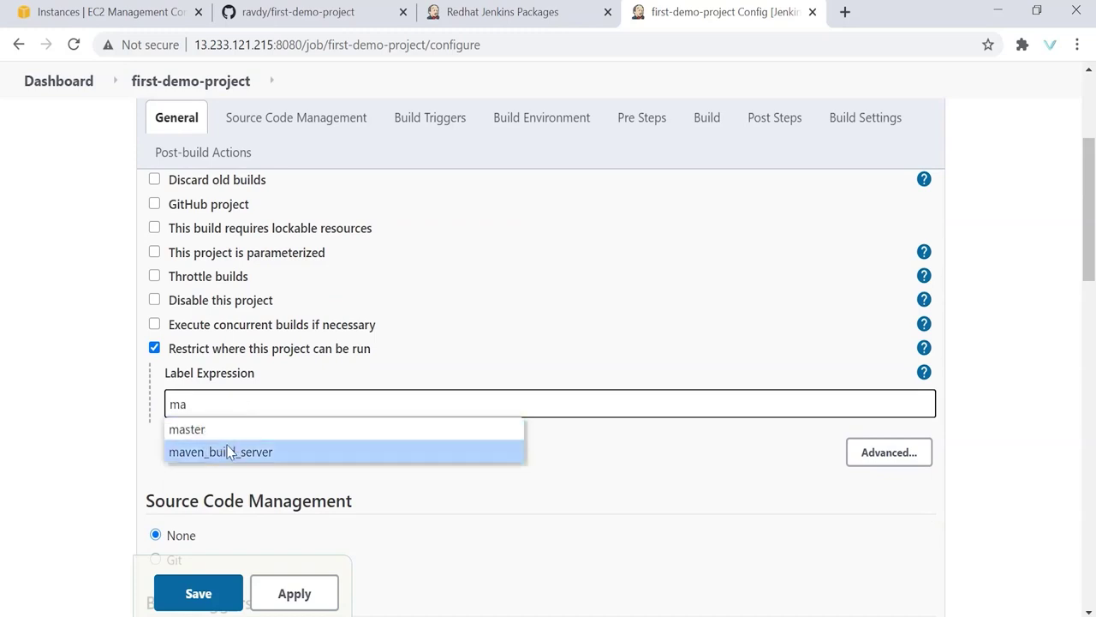
left_click(224, 451)
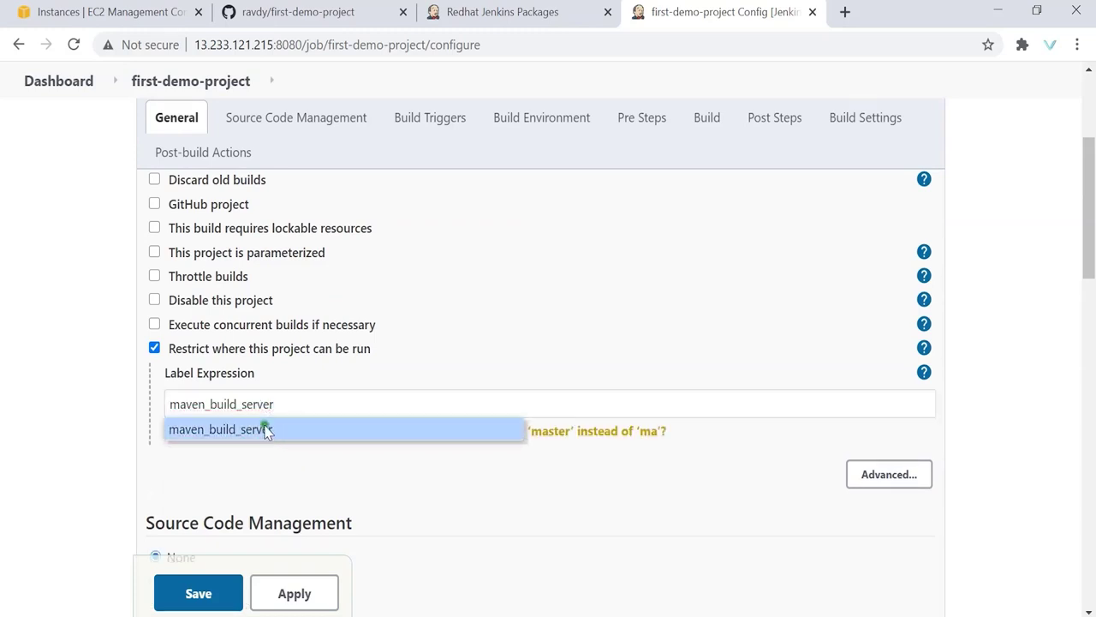
left_click(262, 428)
scroll(473, 454, "down", 1)
scroll(423, 368, "down", 3)
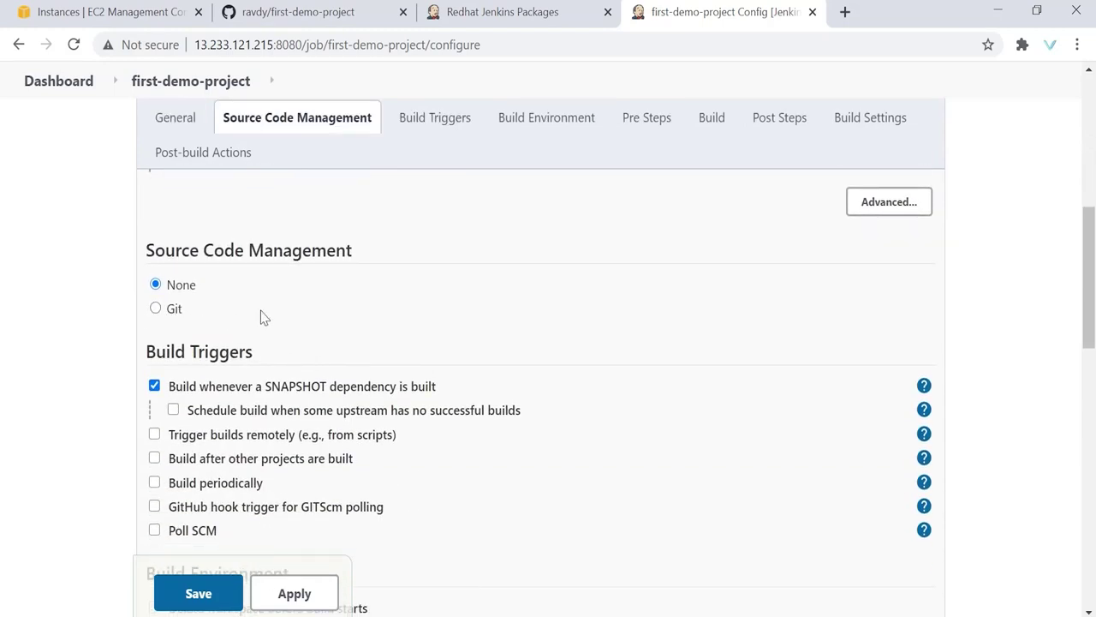
Step: Choose Git source control and paste the GitHub HTTPS clone URL as the Repository URL
left_click(162, 308)
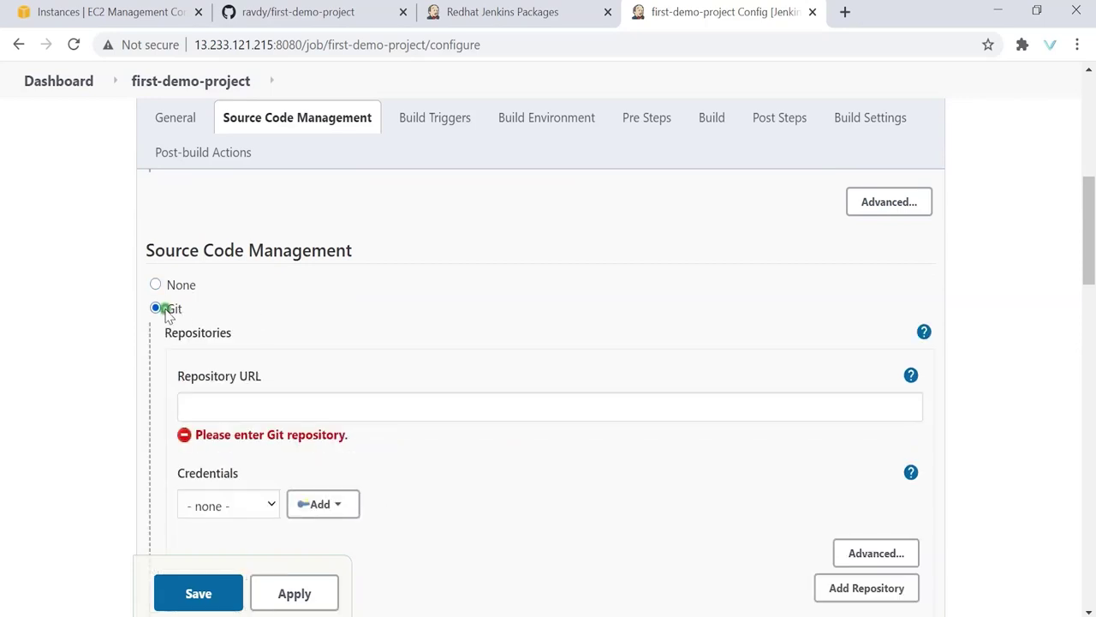
left_click(300, 12)
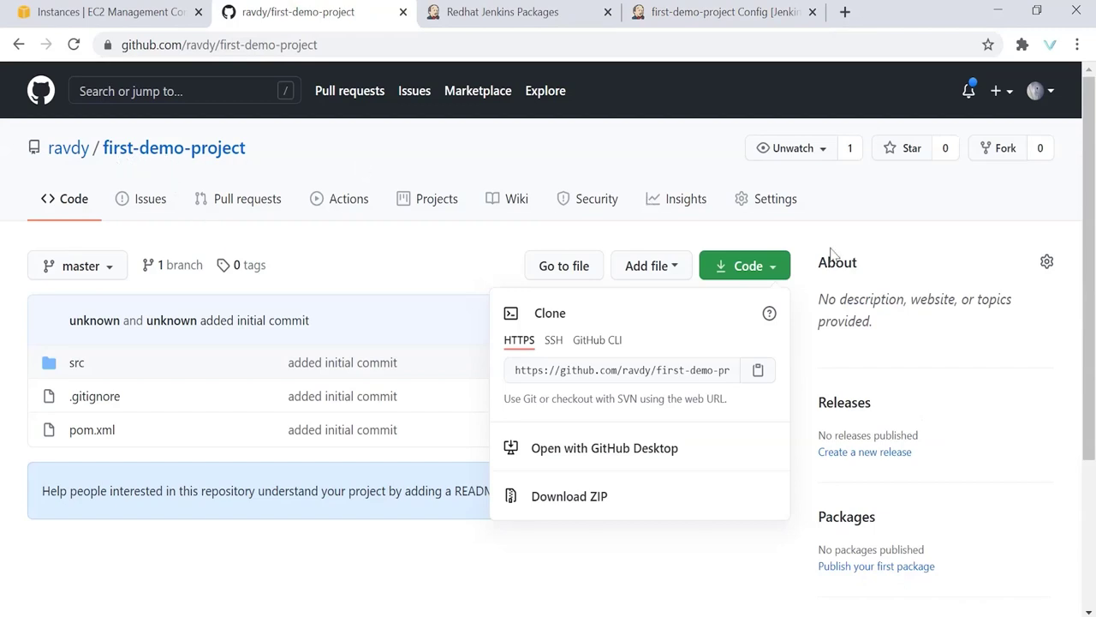
left_click(759, 374)
left_click(702, 10)
left_click(379, 410)
key("ctrl+v")
scroll(400, 386, "down", 3)
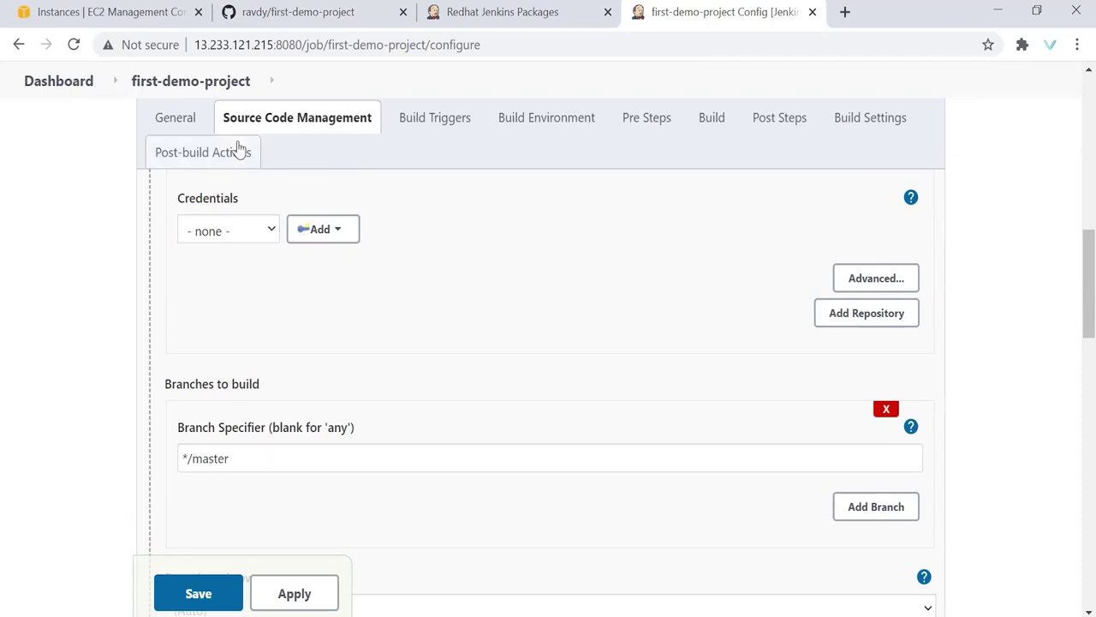
Step: Confirm the branch on GitHub, set the Maven goals to 'clean install', and apply
left_click(310, 12)
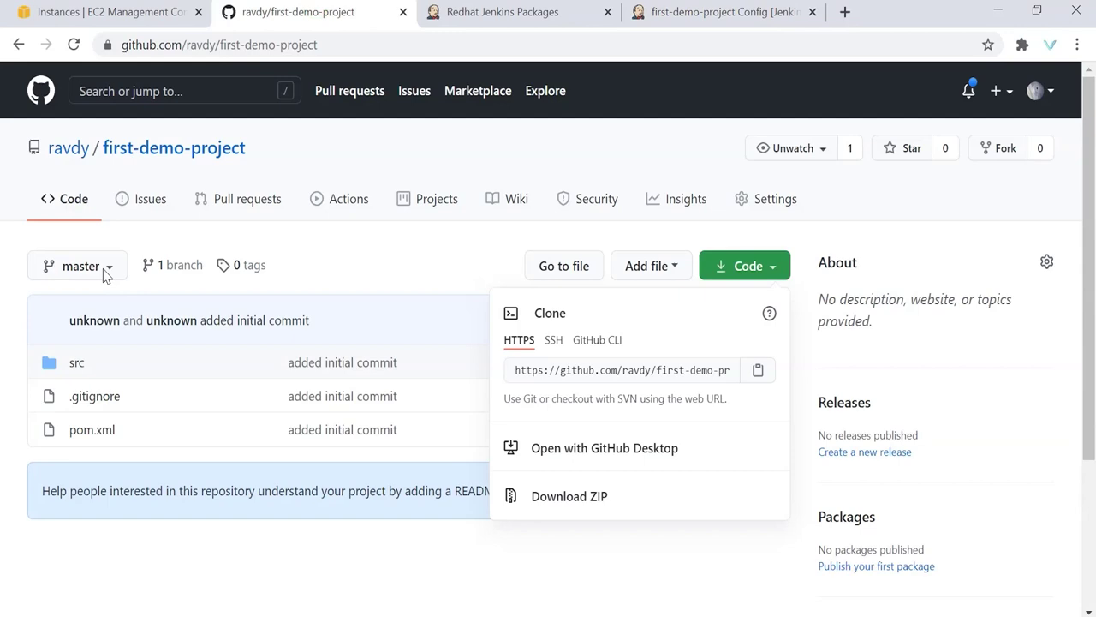
left_click(781, 7)
scroll(514, 377, "down", 5)
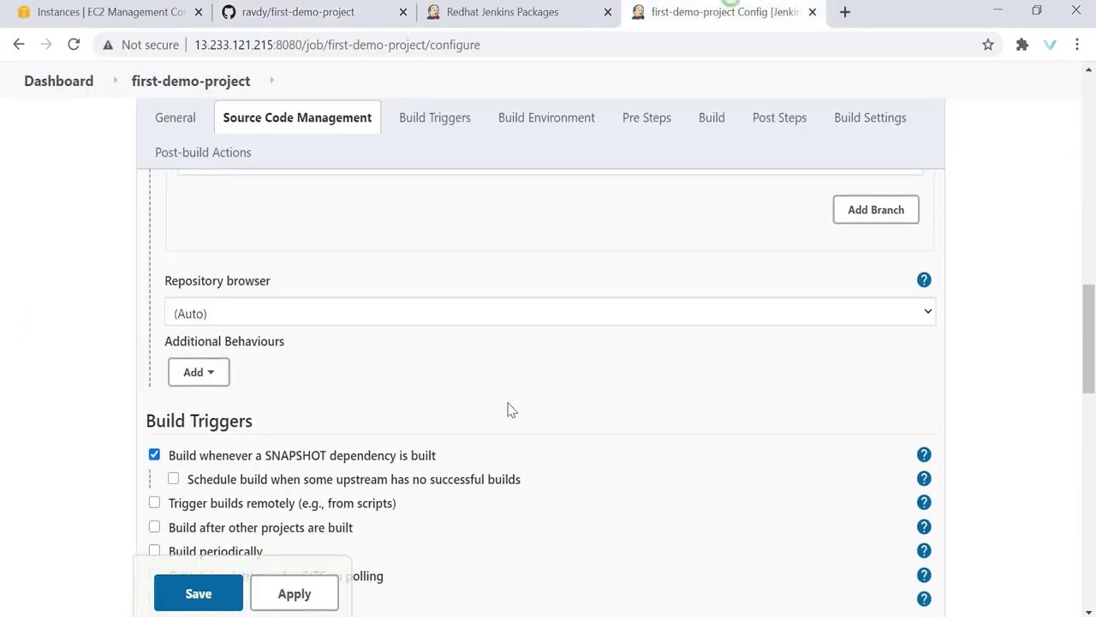
scroll(505, 405, "down", 6)
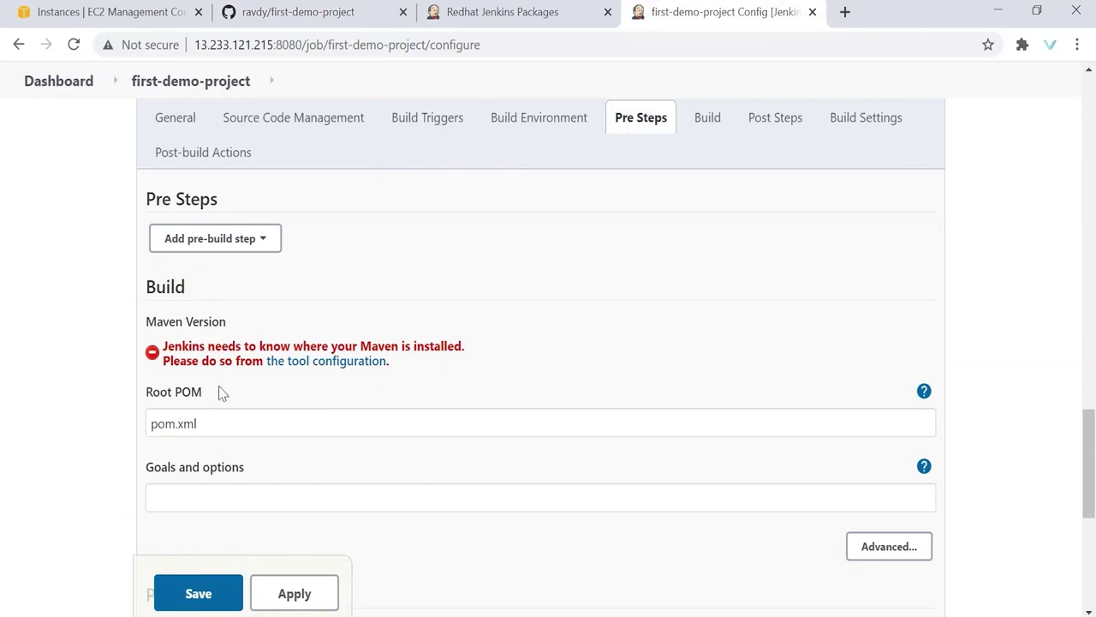
left_click(296, 506)
type("c")
key("BackSpace")
type("clean install")
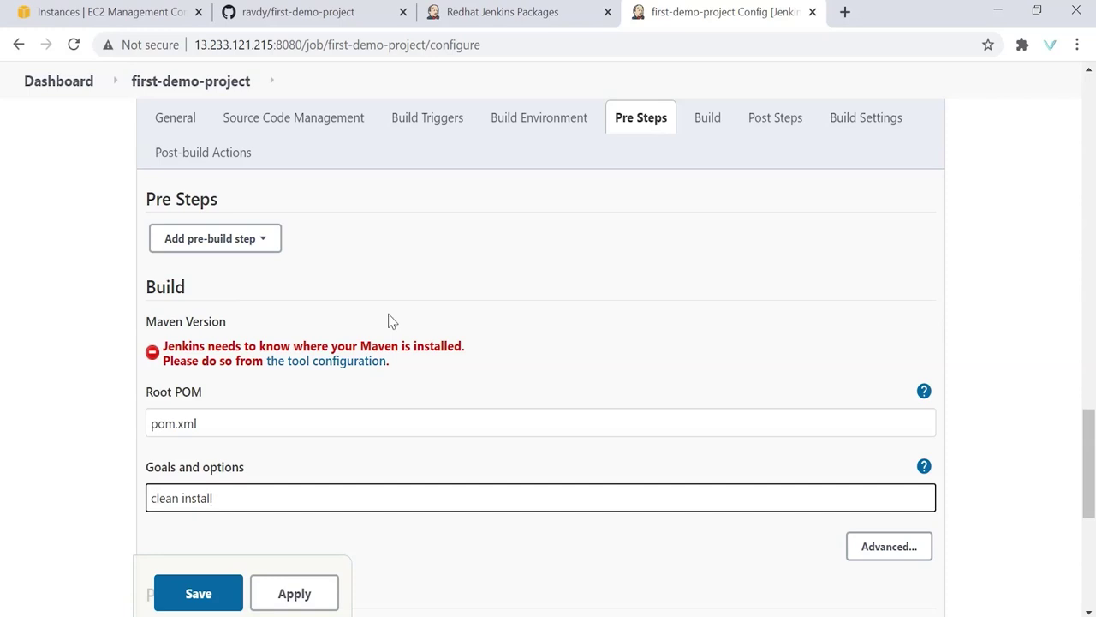
left_click(317, 593)
Step: Save the first-demo-project job configuration
left_click(210, 597)
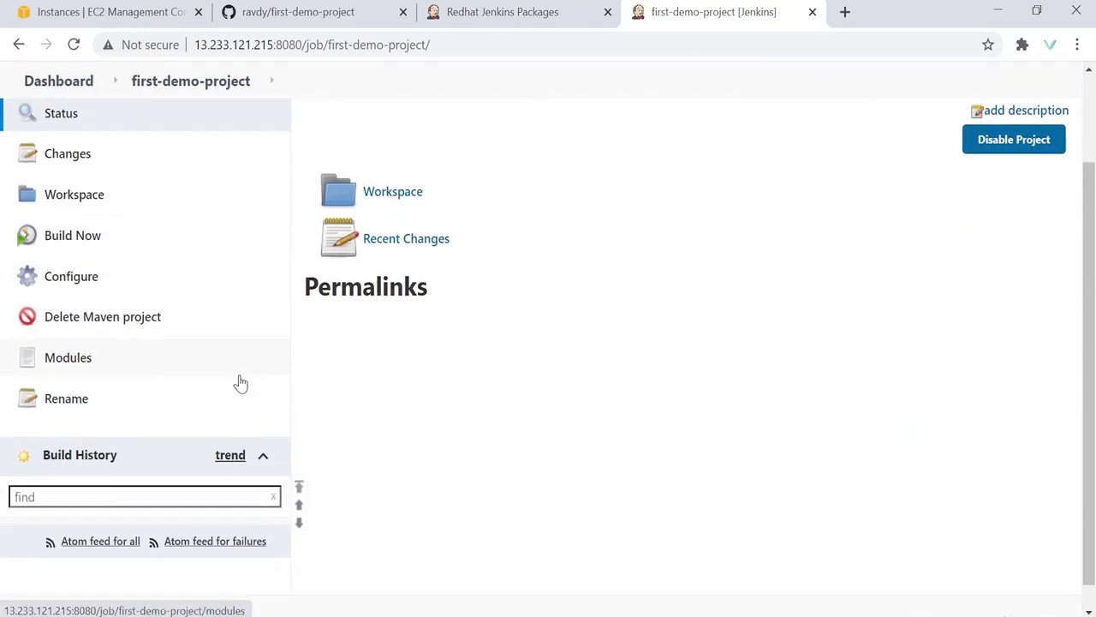
scroll(240, 382, "down", 2)
scroll(261, 395, "up", 2)
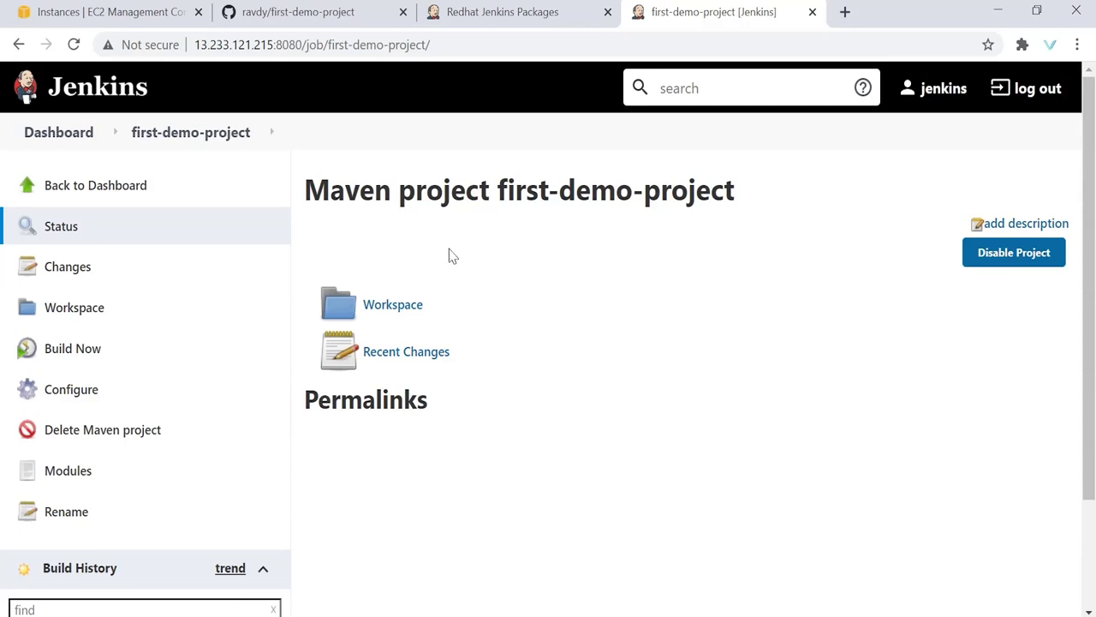
Step: In Global Tool Configuration, add a JDK entry with Install automatically unticked
left_click(60, 135)
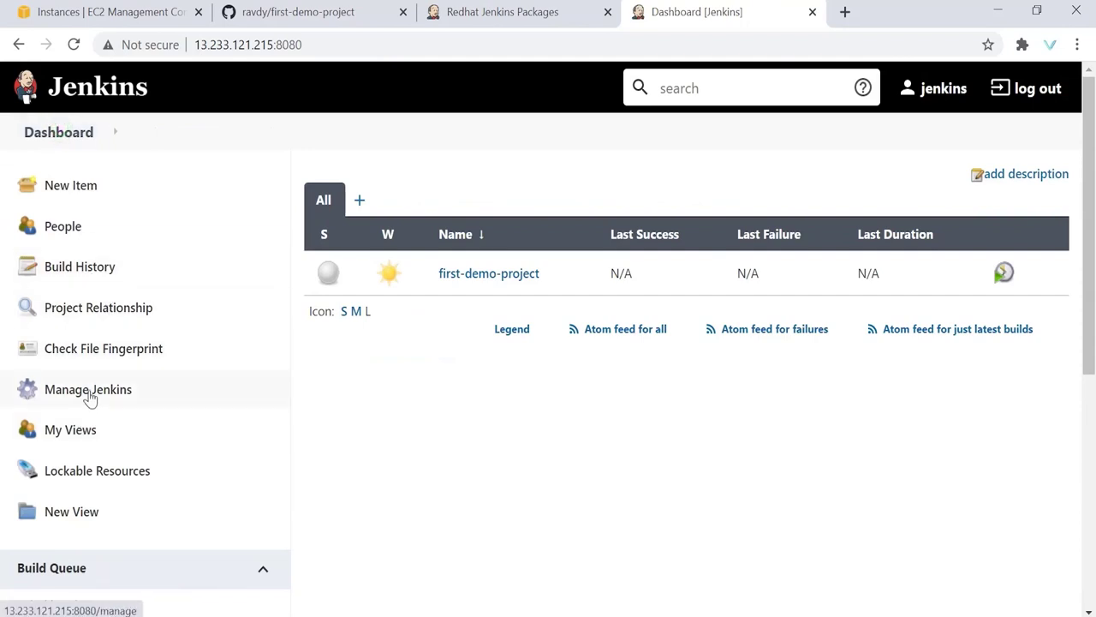
left_click(90, 398)
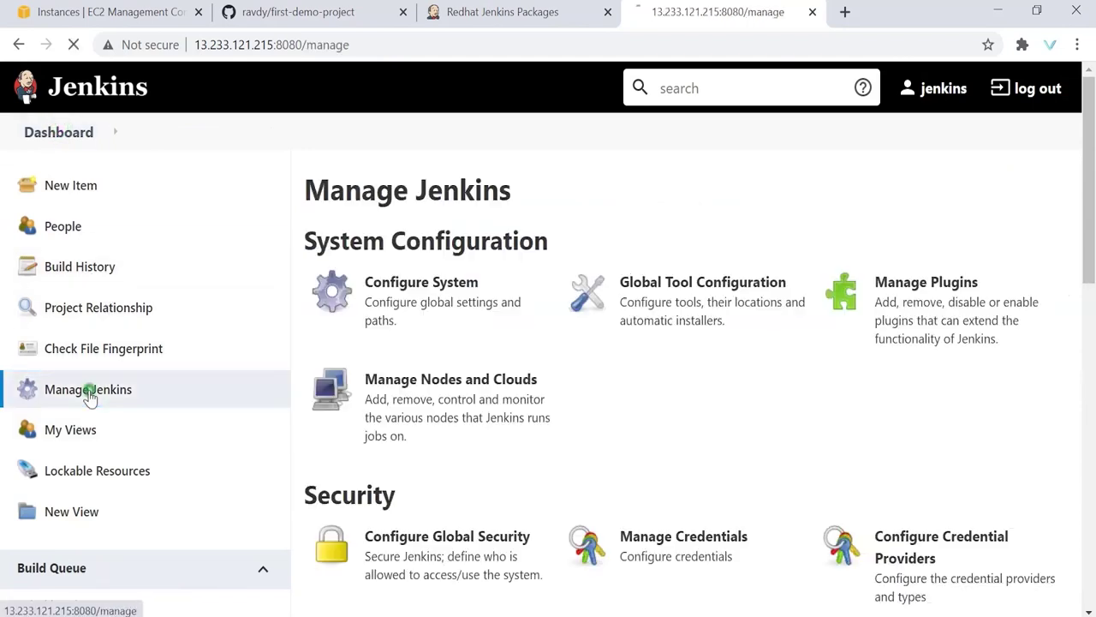
left_click(684, 299)
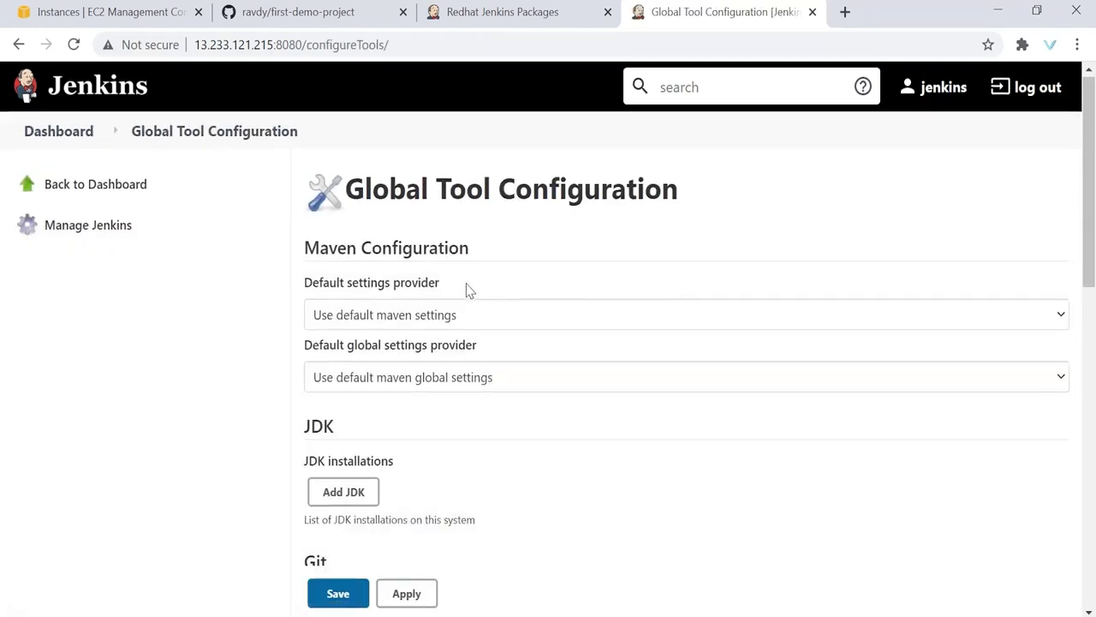
scroll(467, 286, "down", 1)
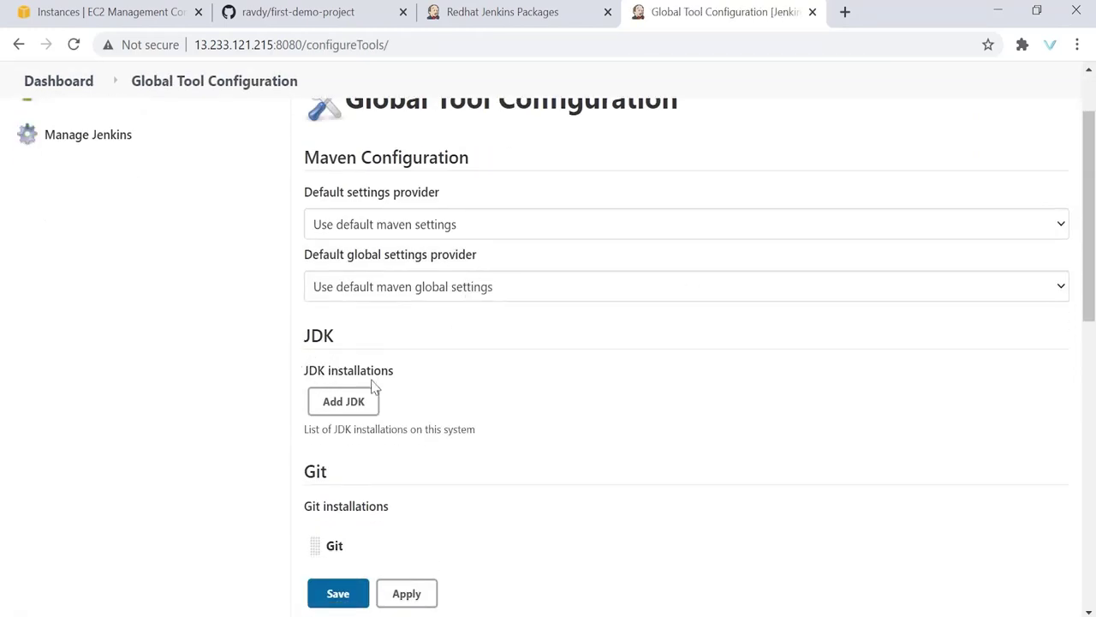
scroll(355, 350, "down", 1)
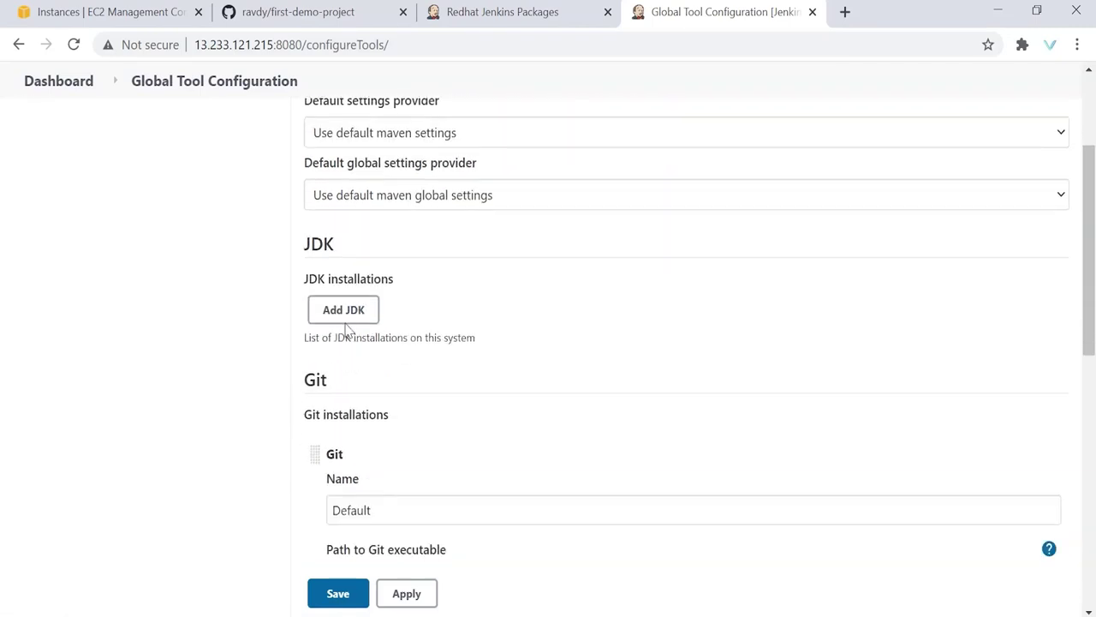
left_click(346, 311)
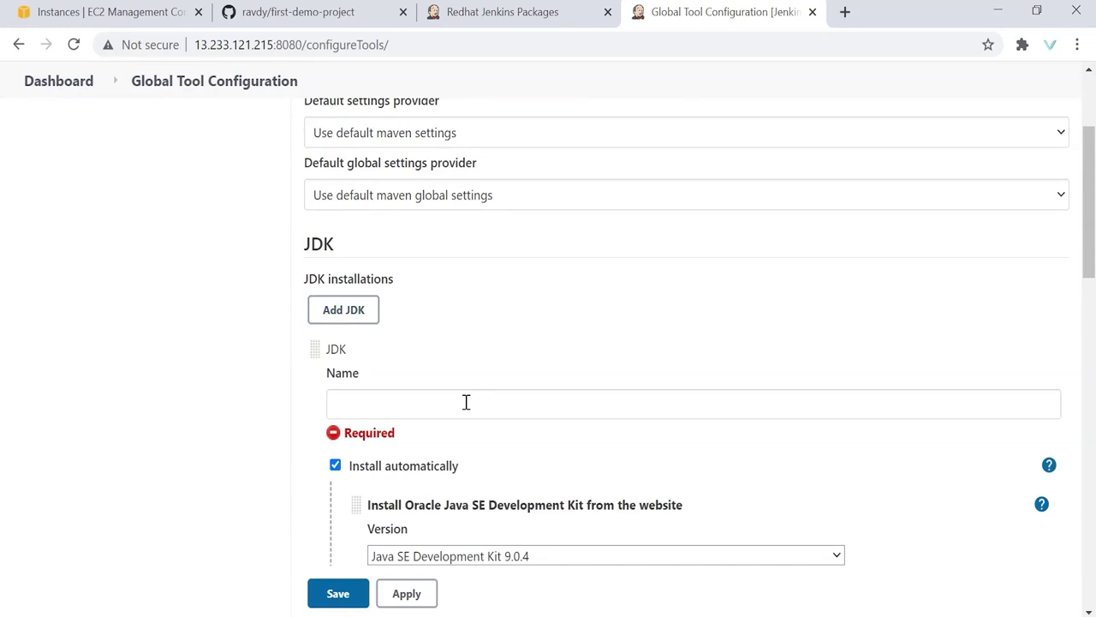
left_click(335, 465)
left_click(379, 403)
scroll(435, 548, "down", 1)
key("alt+Tab")
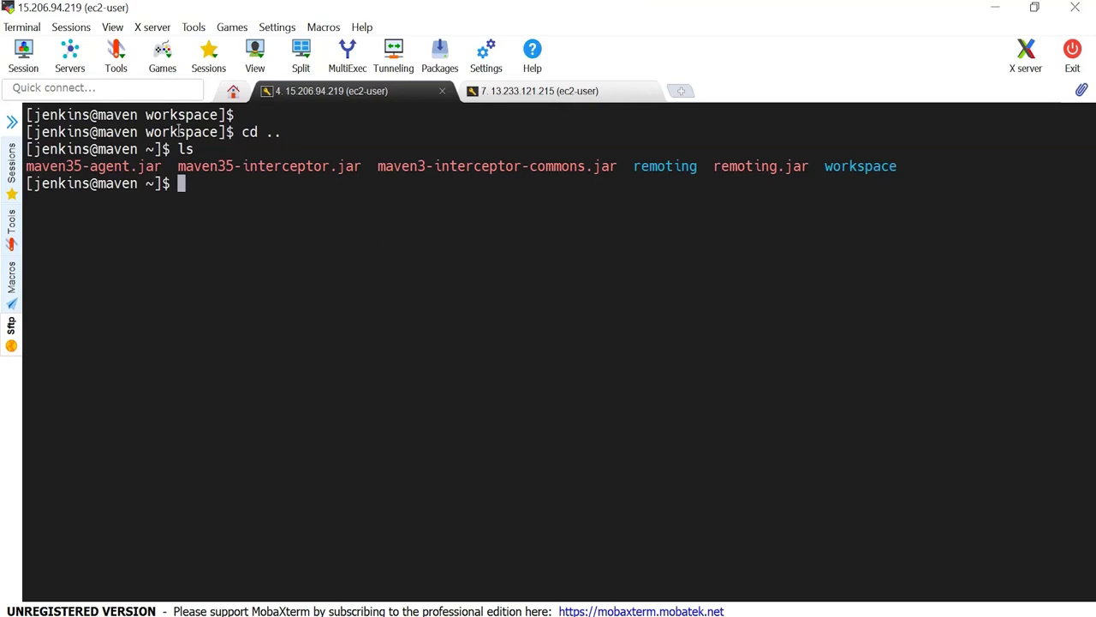
Step: Print the agent's PATH with echo $PATH
left_click(83, 149)
triple_click(292, 248)
left_click(299, 210)
type("echo $PATH")
key("Return")
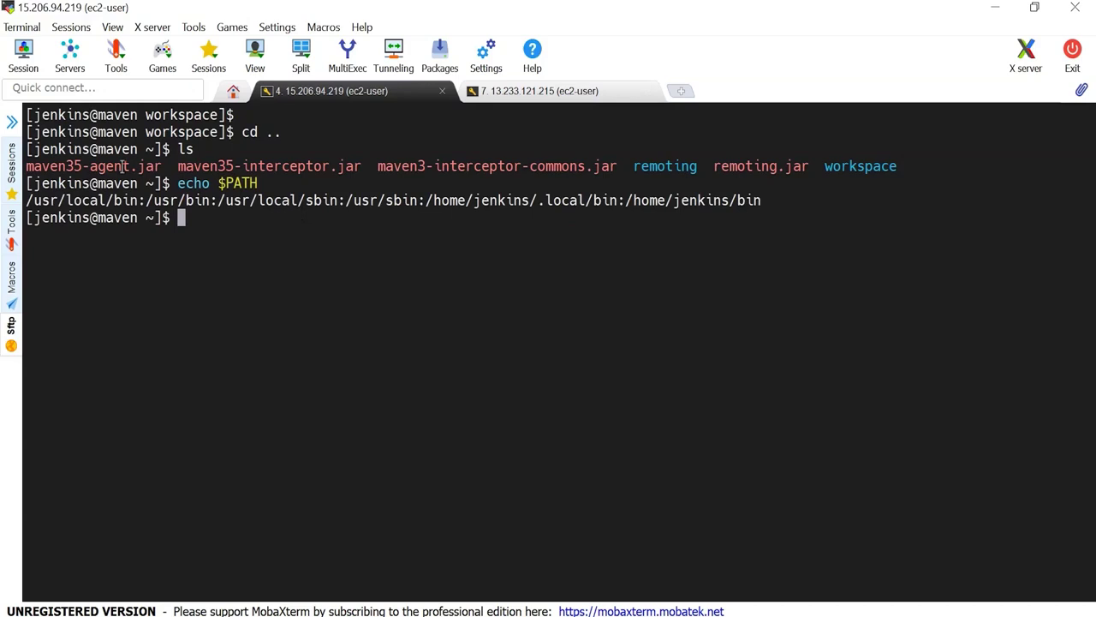
Step: Show /root/.bash_profile with sudo cat and copy its JAVA_HOME path
left_click(57, 184)
left_click(349, 273)
type("sudo ")
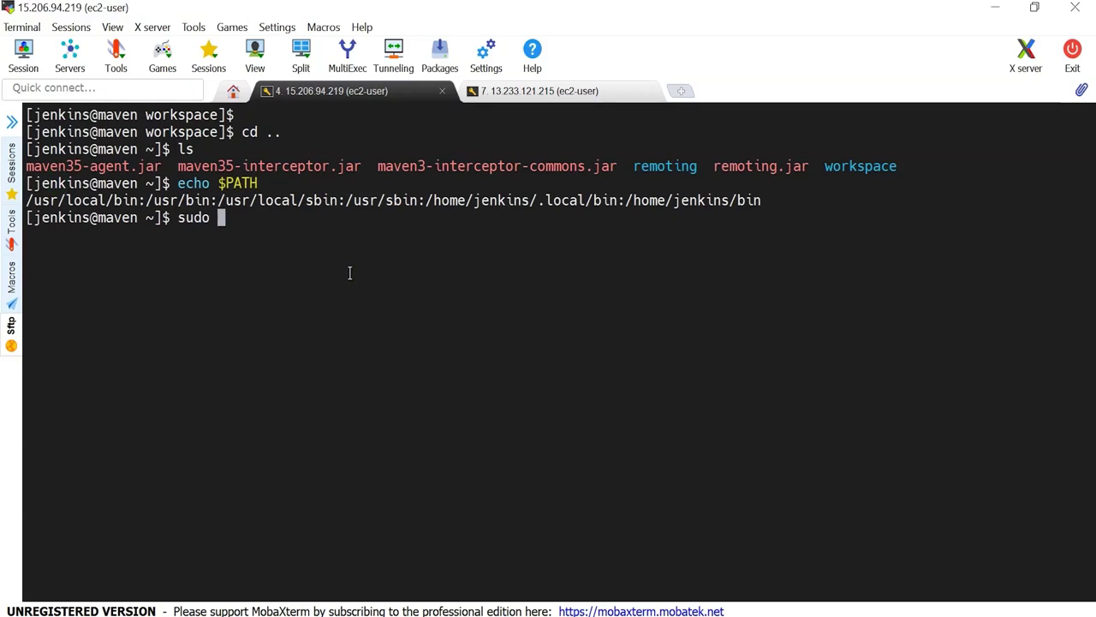
type("e")
key("BackSpace")
type("cat /root/")
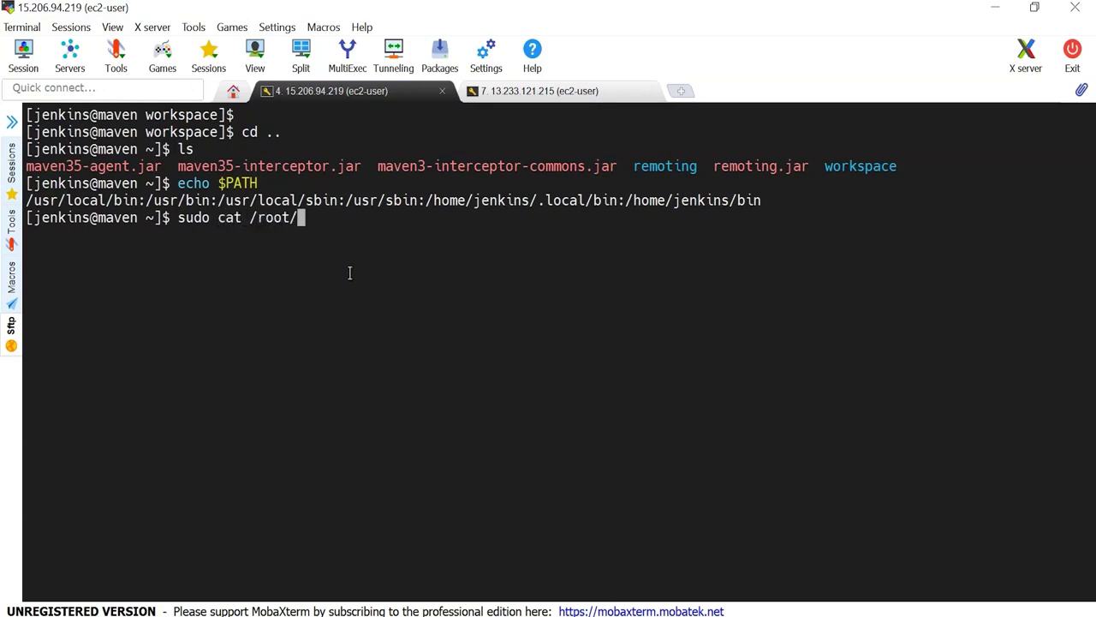
type(".bash_profile")
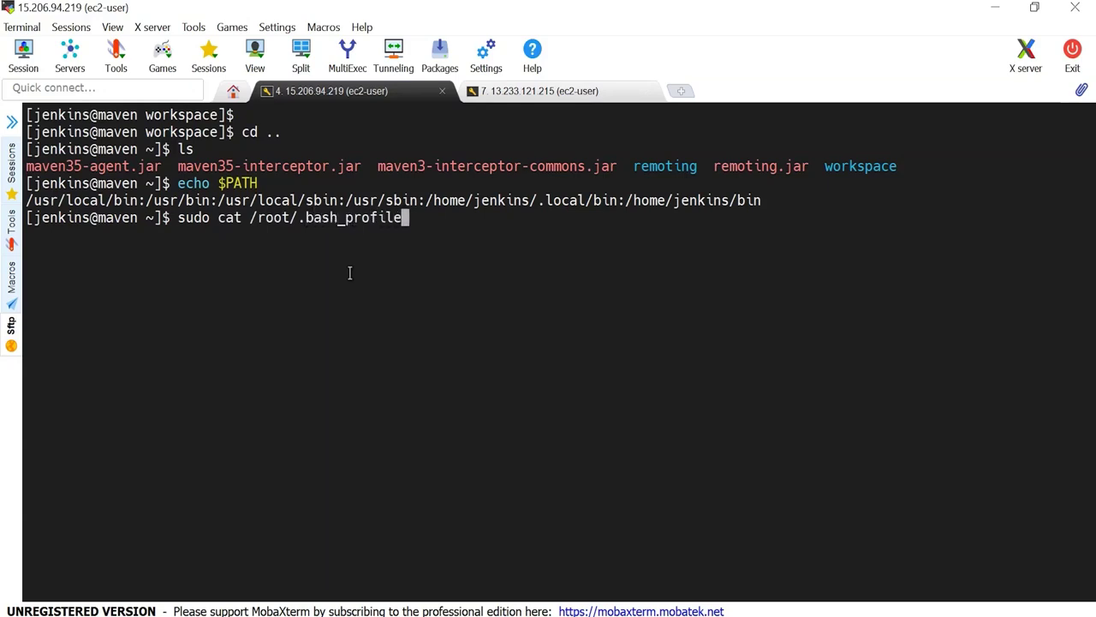
key("Return")
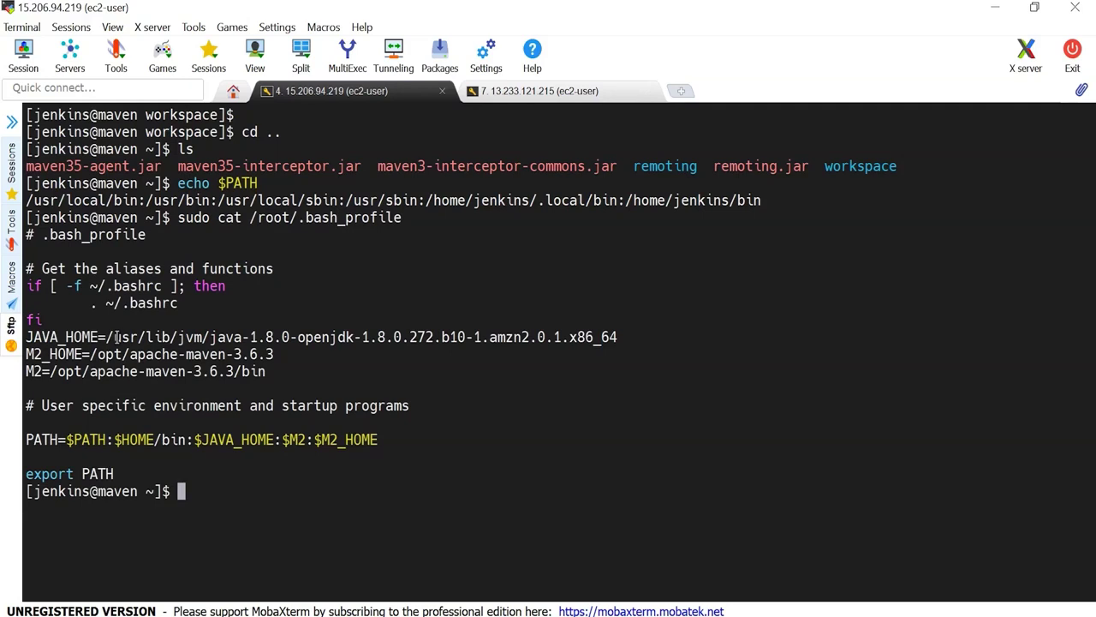
left_click_drag(107, 336, 615, 332)
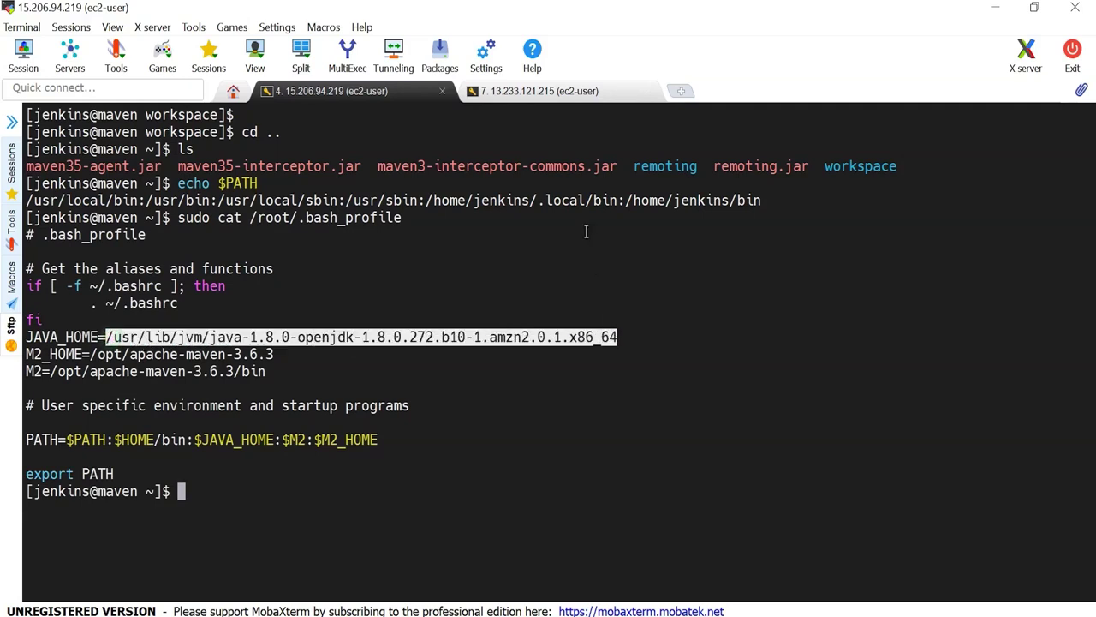
left_click(994, 6)
Step: Name the new JDK JAVA_1.8, with JAVA_HOME pointing to the agent's OpenJDK 1.8 path
left_click(469, 311)
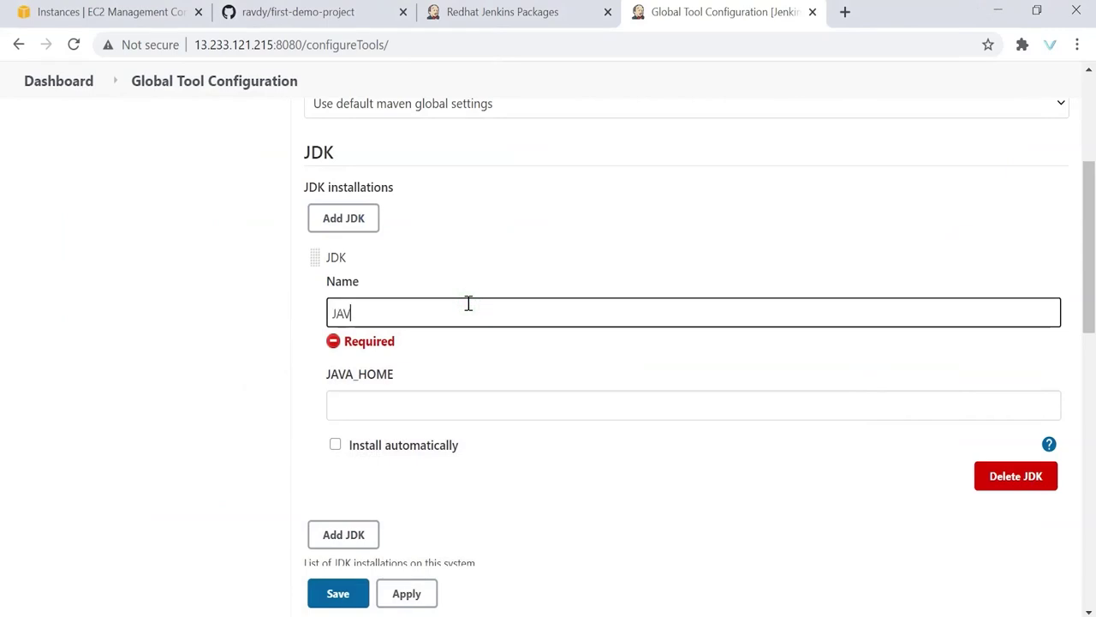
type("JAVA_HOME")
double_click(378, 310)
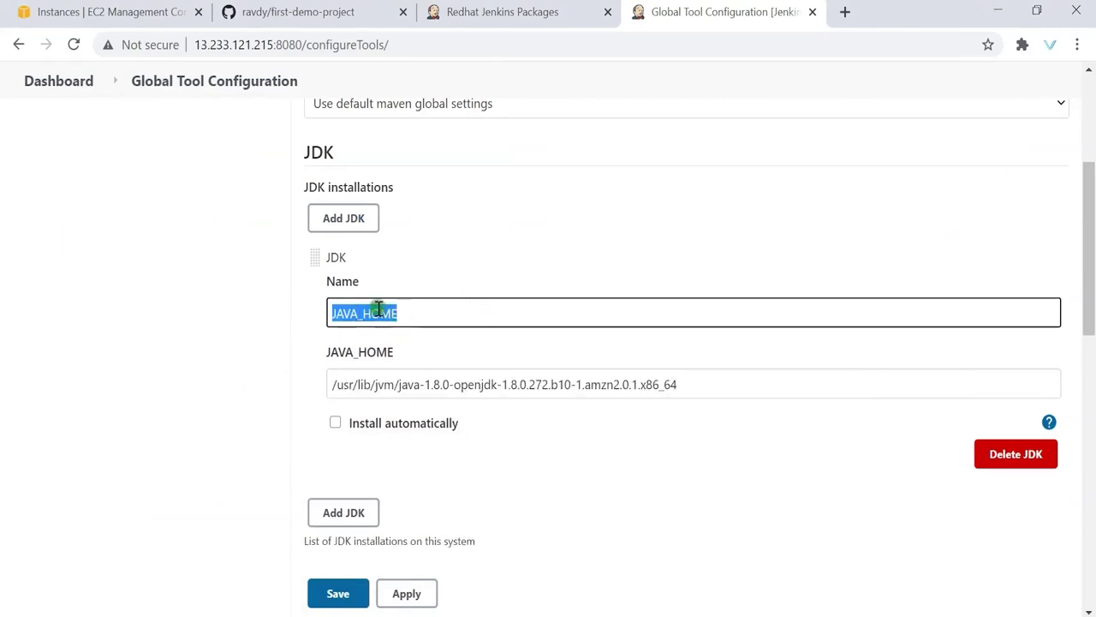
left_click(378, 310)
left_click_drag(361, 312, 433, 315)
type("1.8")
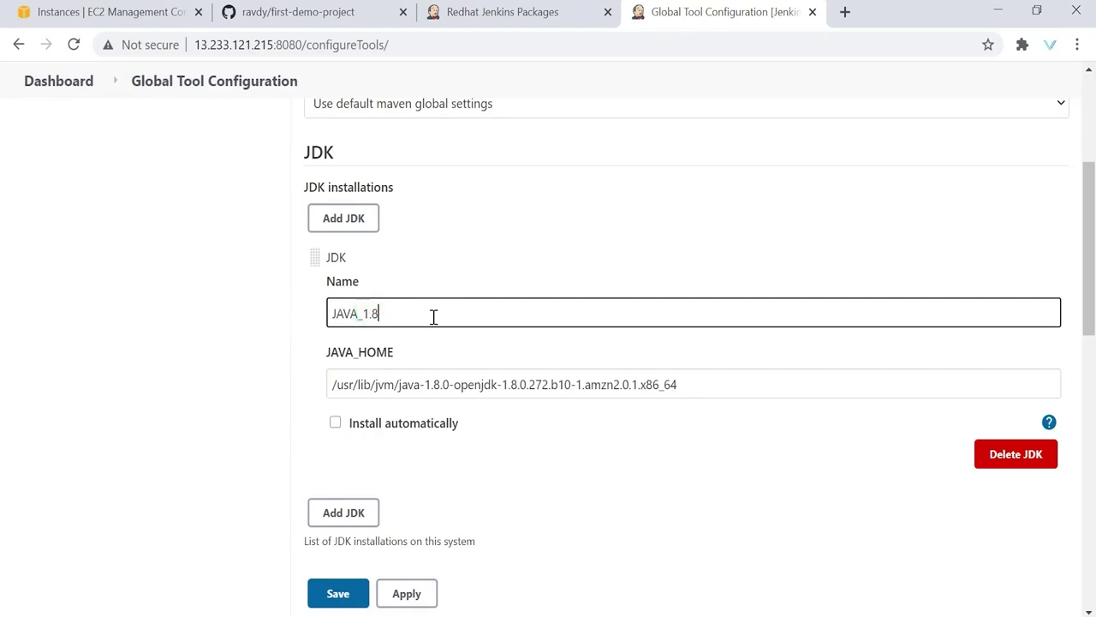
left_click(178, 333)
scroll(432, 283, "down", 1)
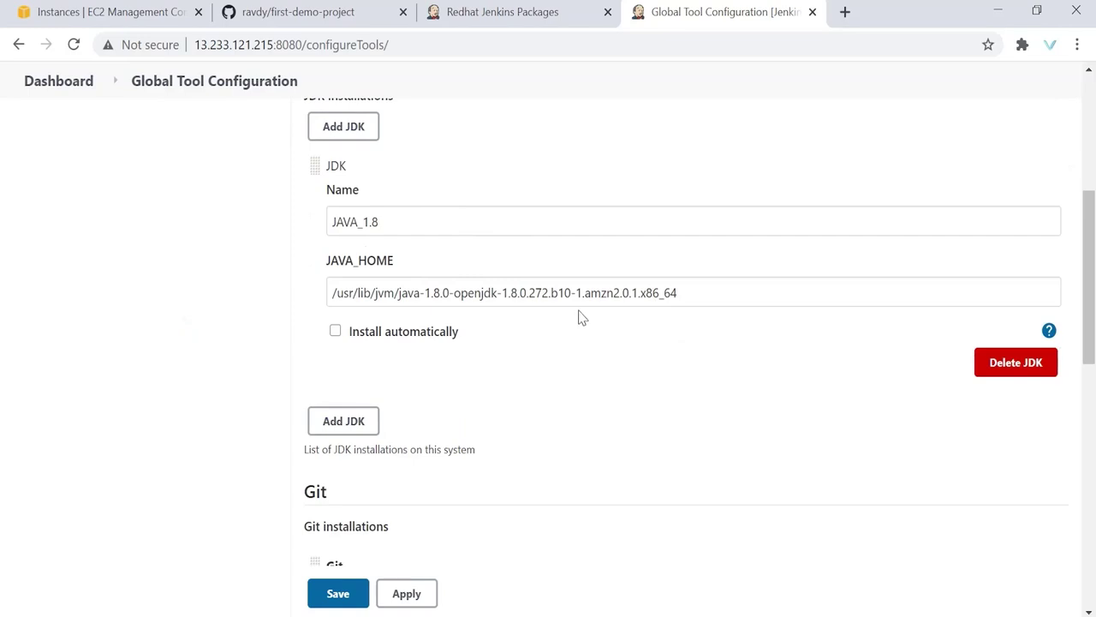
scroll(582, 291, "down", 3)
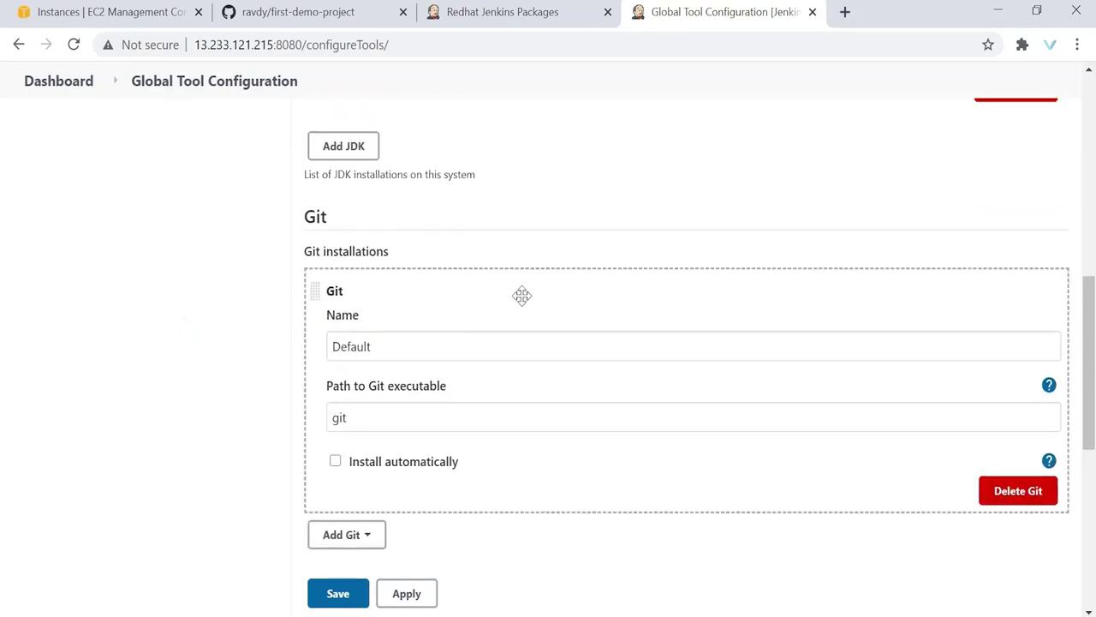
scroll(548, 310, "down", 1)
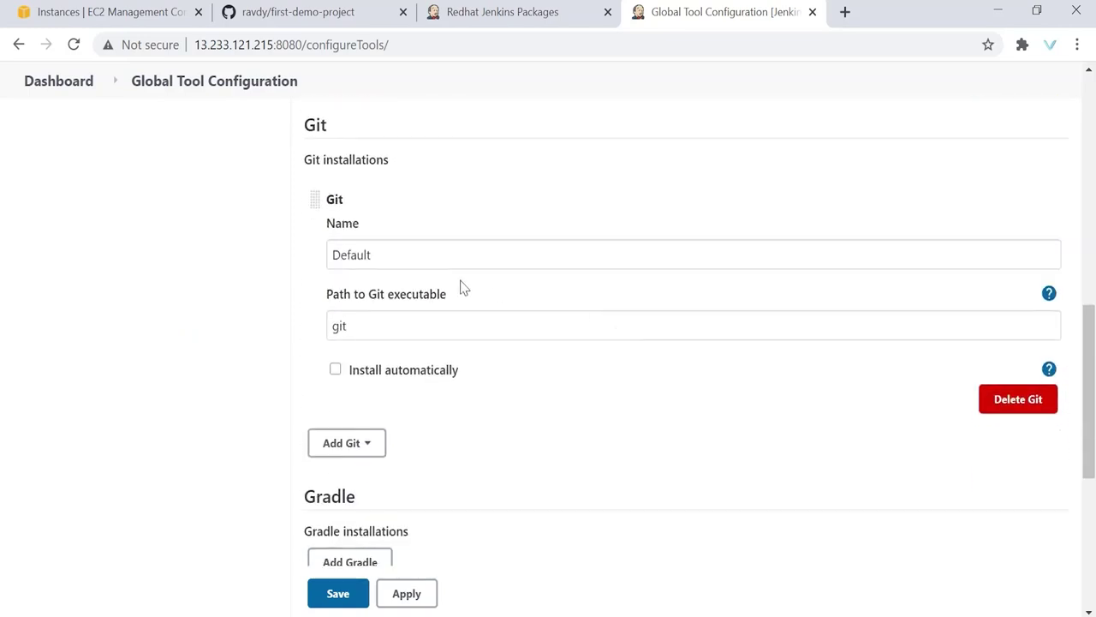
Step: Inspect the Default Git installation's Name and Path to Git executable fields
left_click(375, 257)
left_click(374, 329)
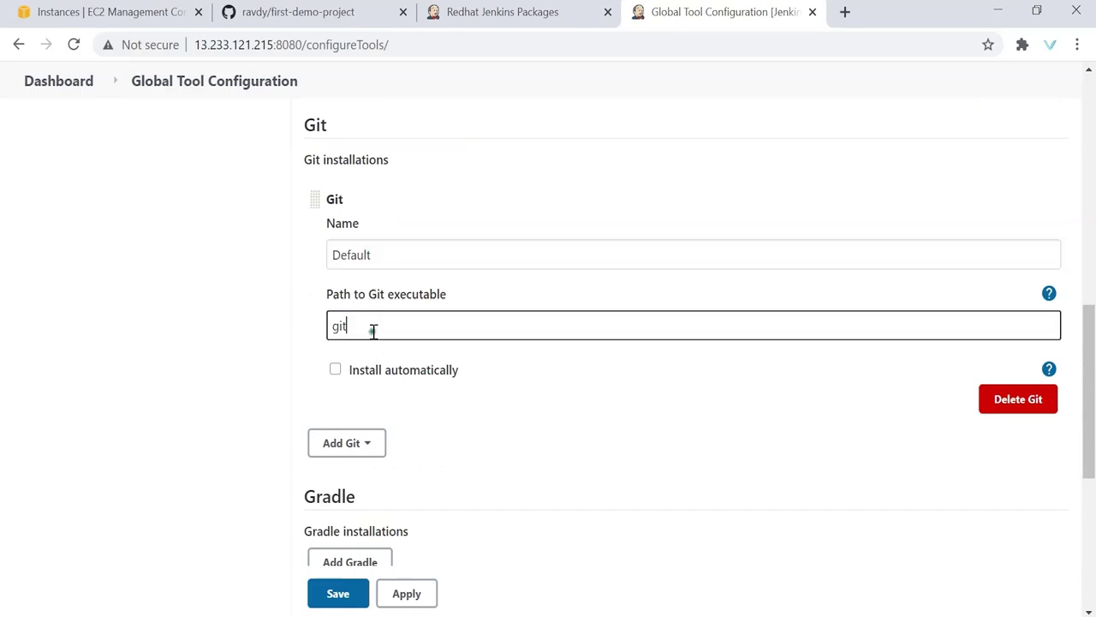
left_click(382, 256)
left_click(350, 334)
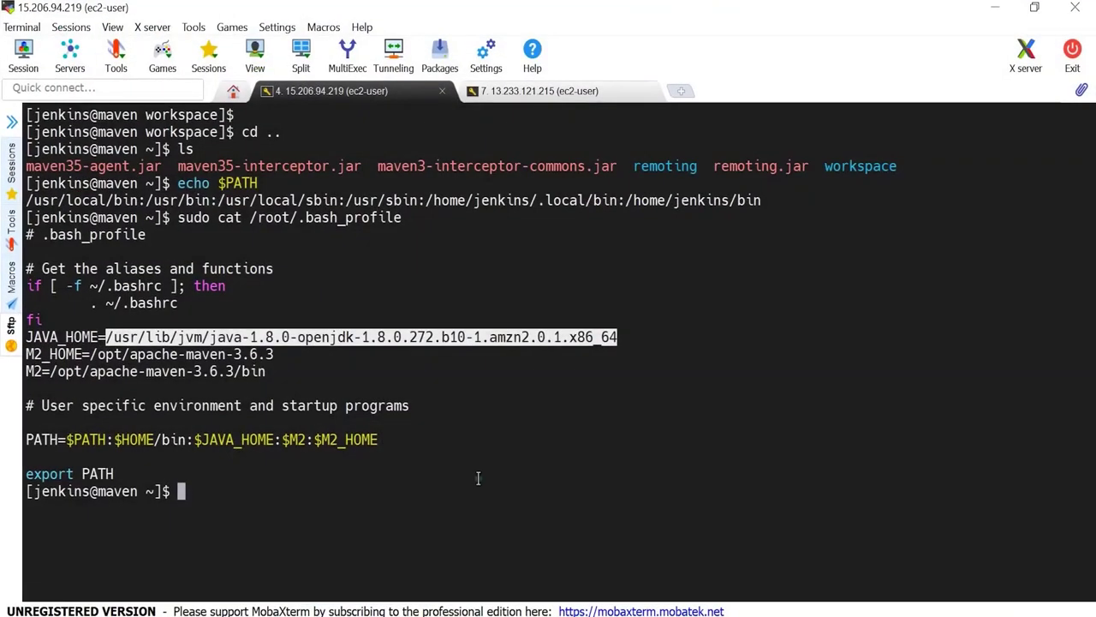
Step: Find git on the agent with whereis git and set the Git executable path to /usr/bin/git
left_click(478, 478)
type("whereis jen")
key("BackSpace")
key("BackSpace")
key("BackSpace")
type("git")
key("Return")
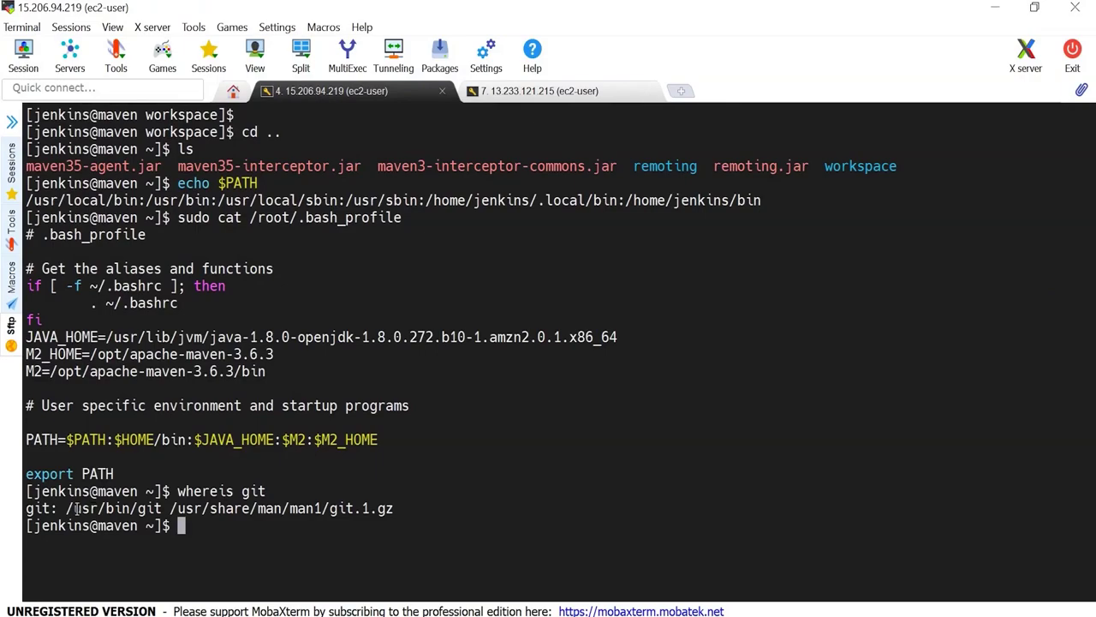
left_click_drag(67, 509, 162, 509)
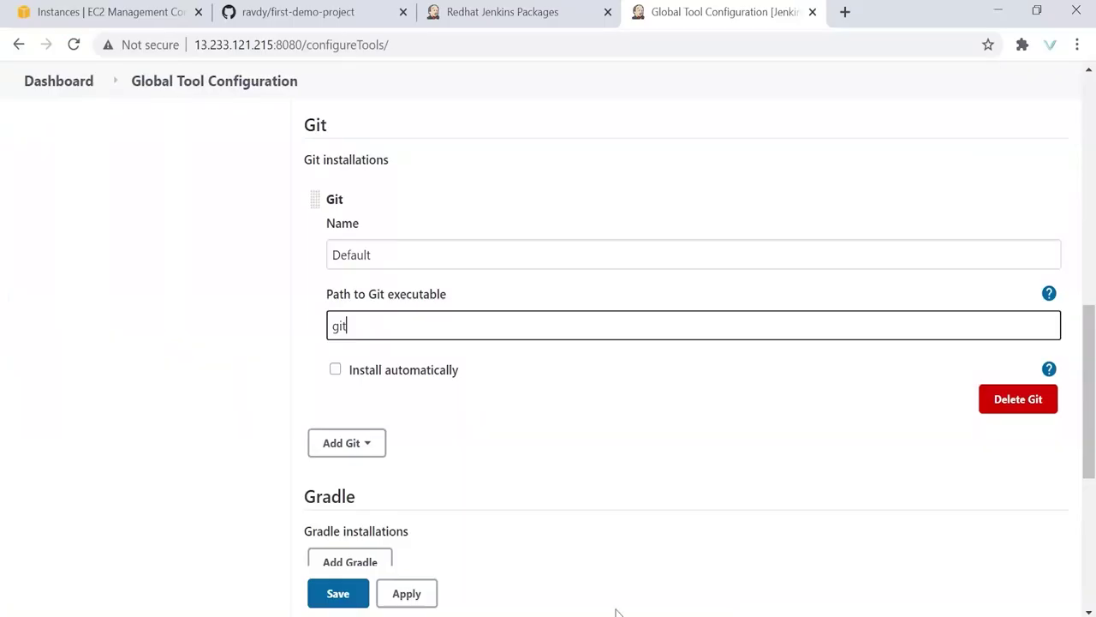
double_click(362, 330)
type("/usr/bin/git")
scroll(551, 301, "down", 2)
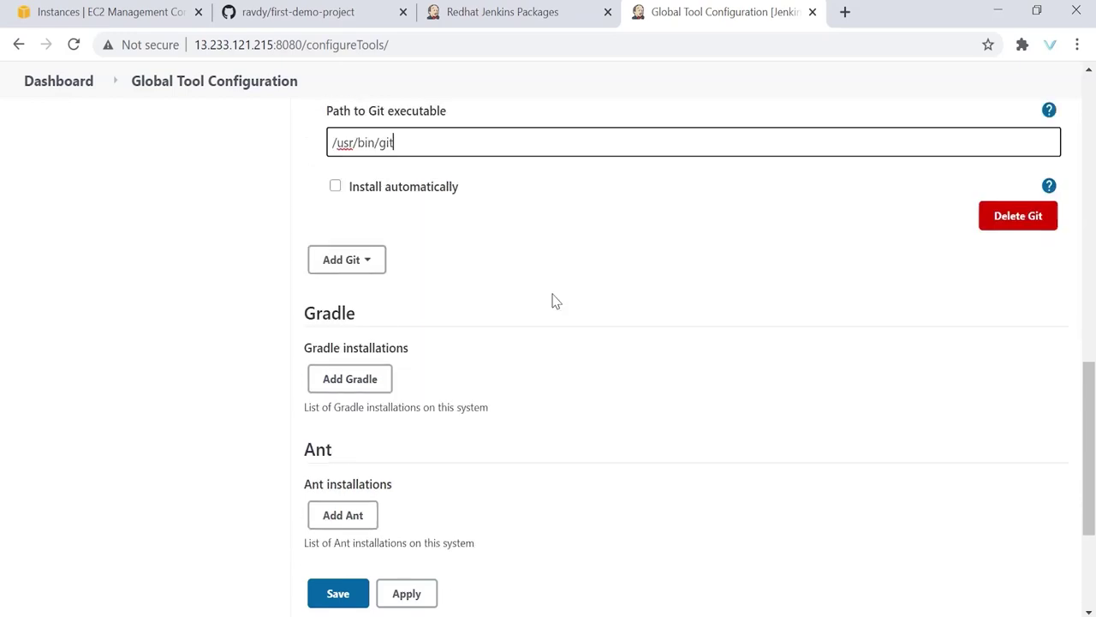
scroll(554, 300, "down", 2)
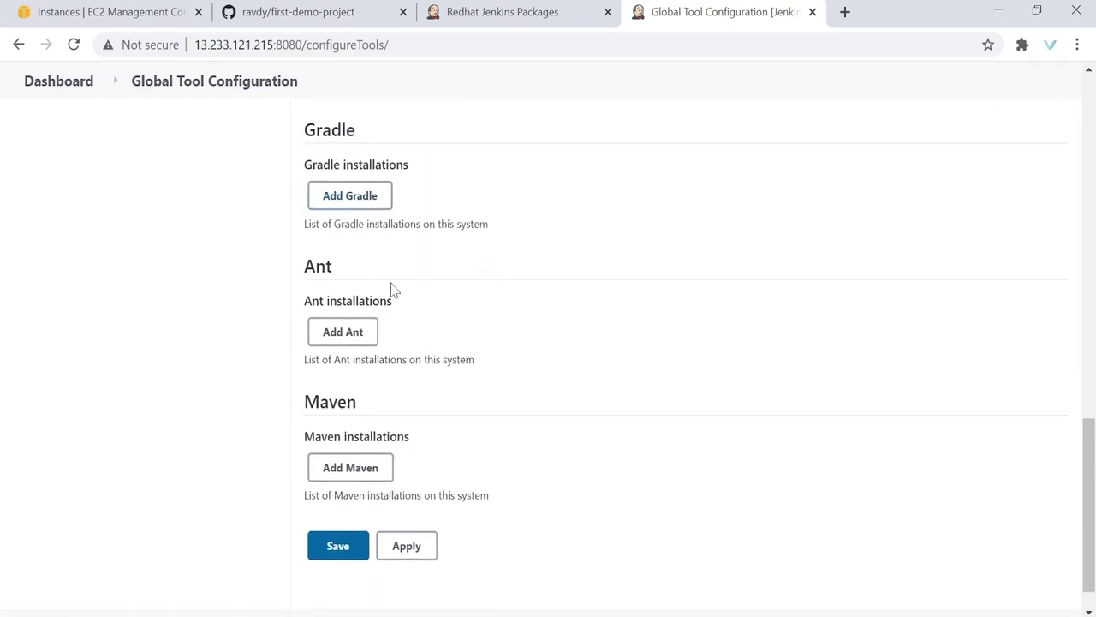
scroll(432, 293, "down", 1)
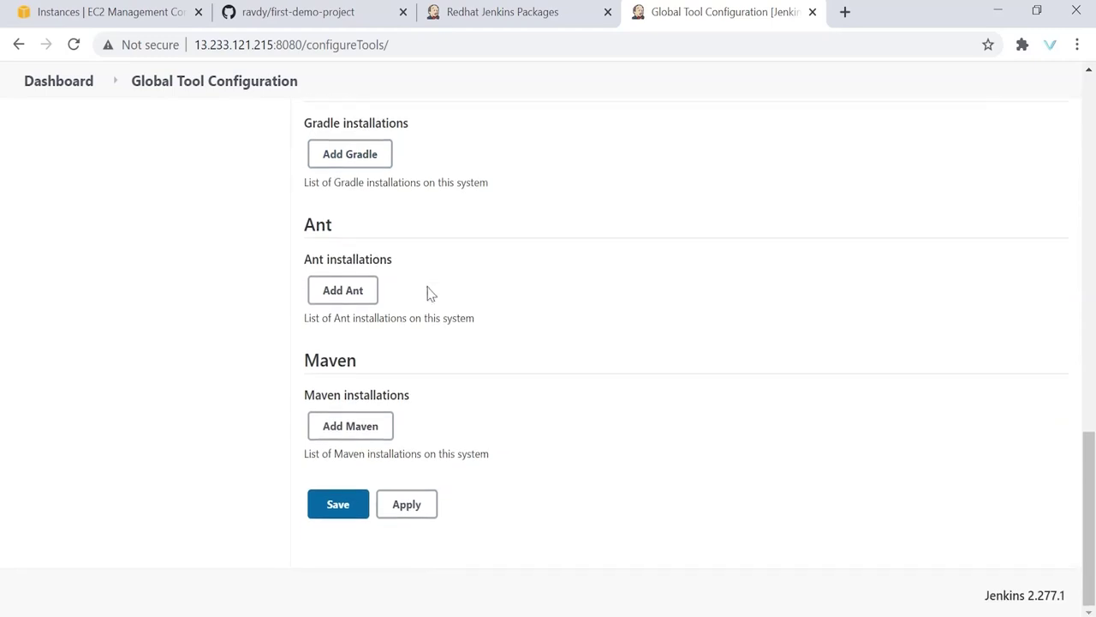
Step: Add a new Maven installation and begin naming it Maven_3.6.3
left_click(345, 423)
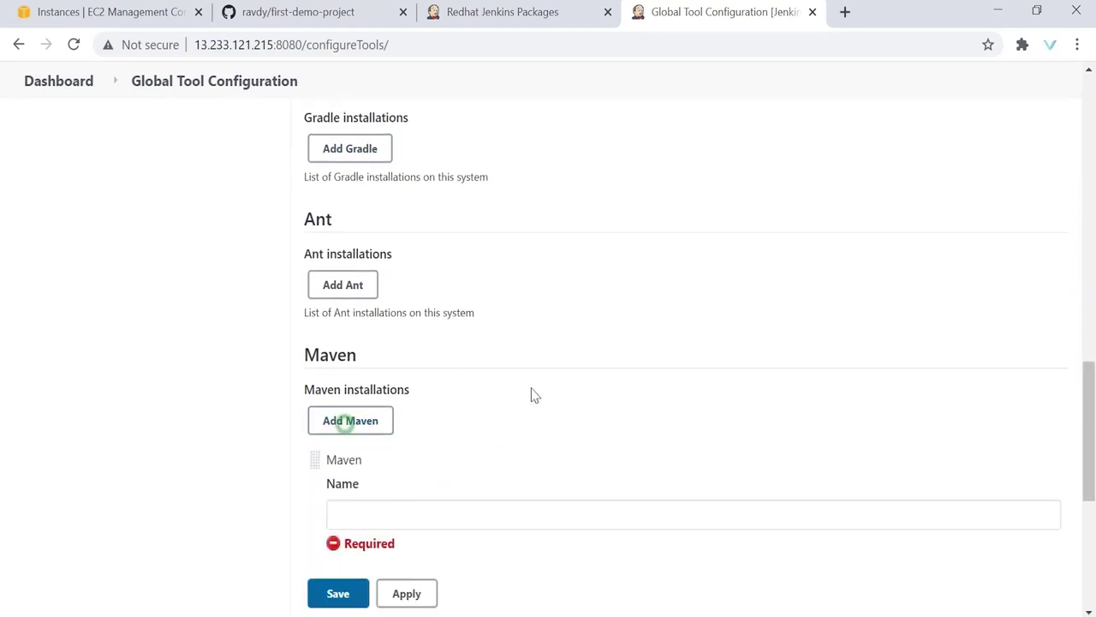
scroll(459, 333, "down", 2)
left_click(459, 333)
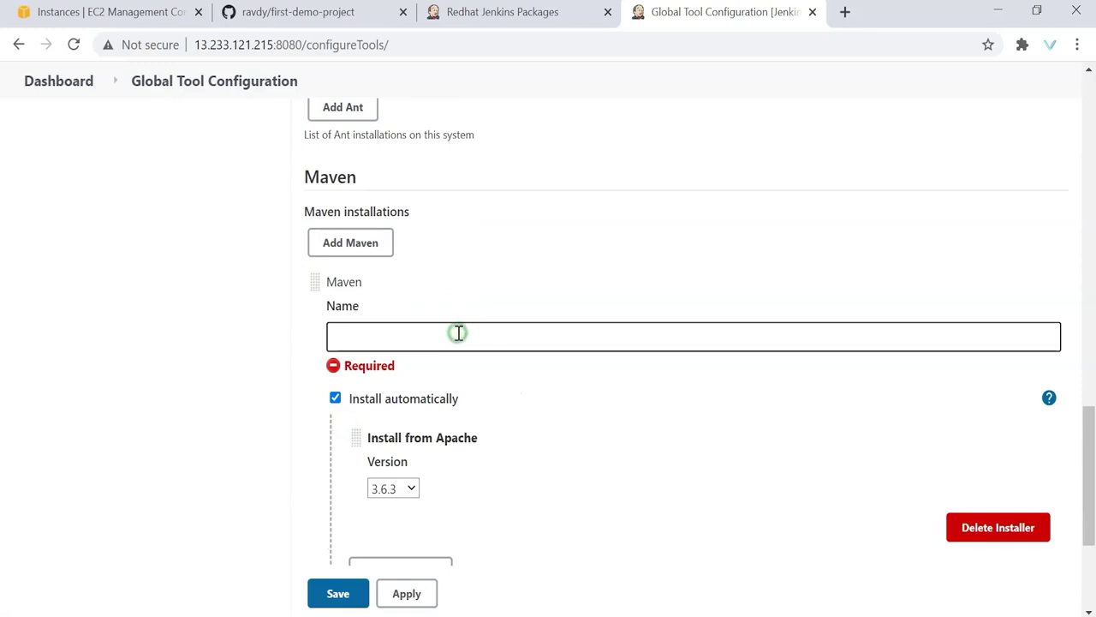
type("Maven_3.6.3")
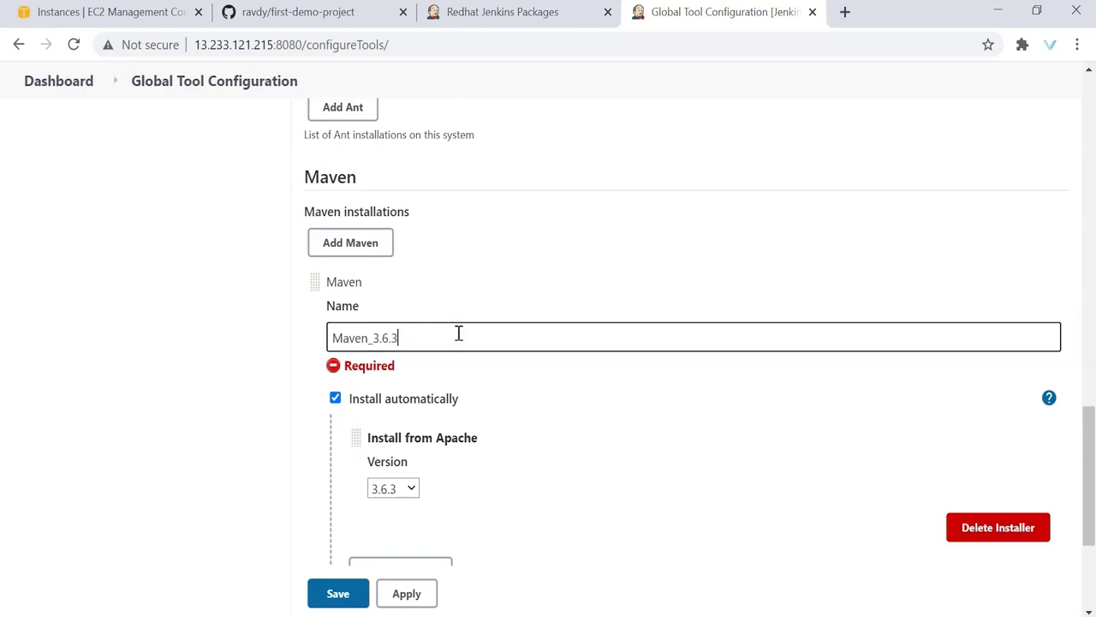
Step: On the agent, list /opt, enter apache-maven-3.6.3, and print its path with pwd
left_click(499, 613)
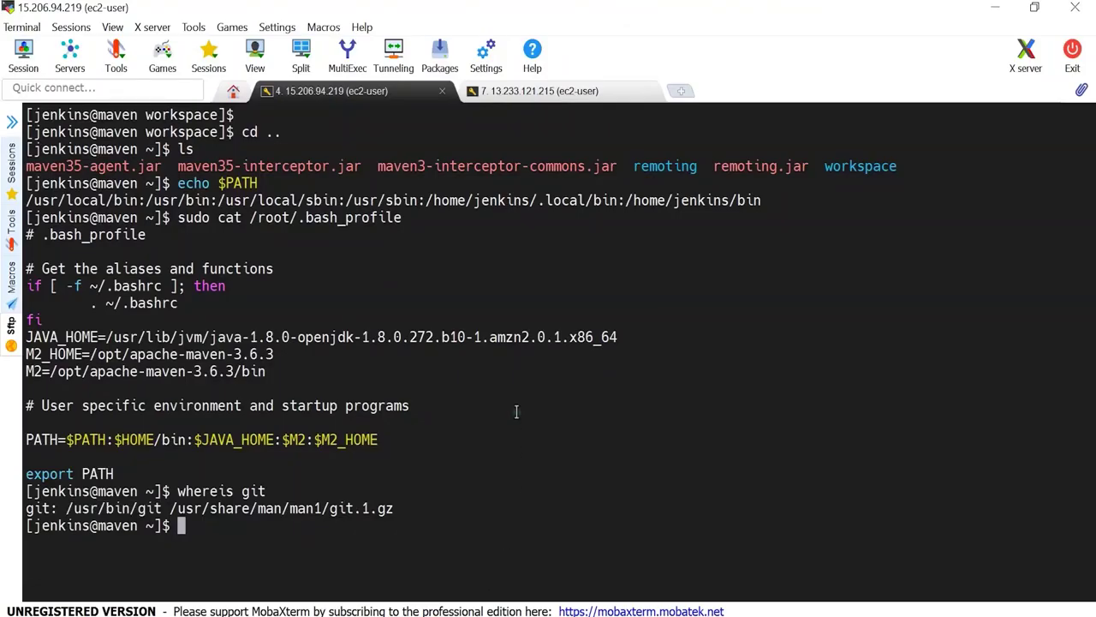
type("cd /optl")
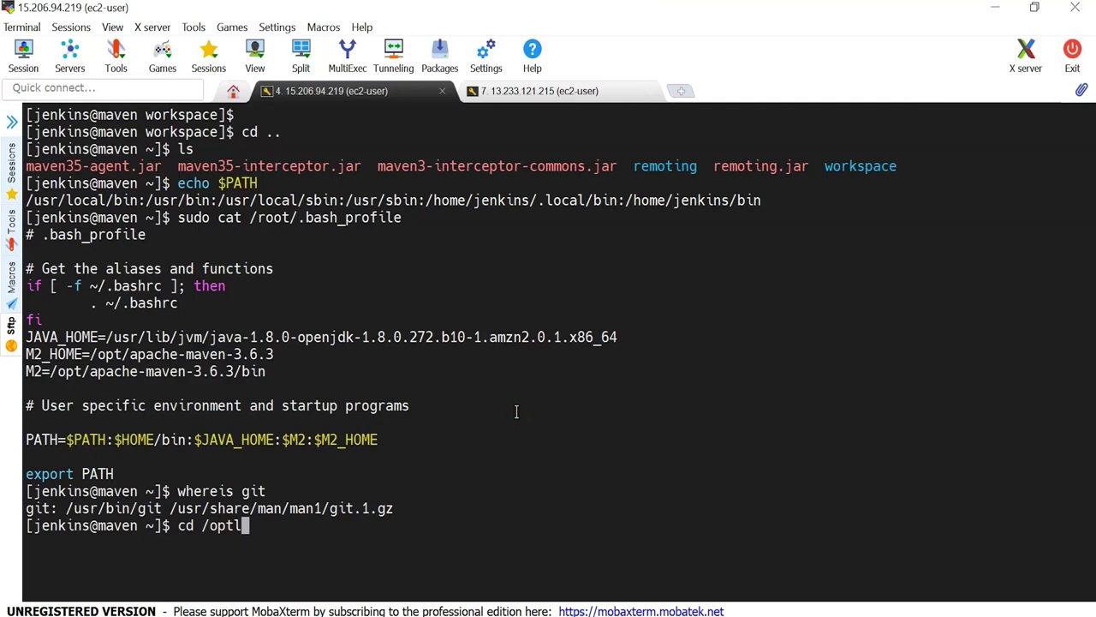
key("BackSpace")
key("Return")
type("ls")
key("Return")
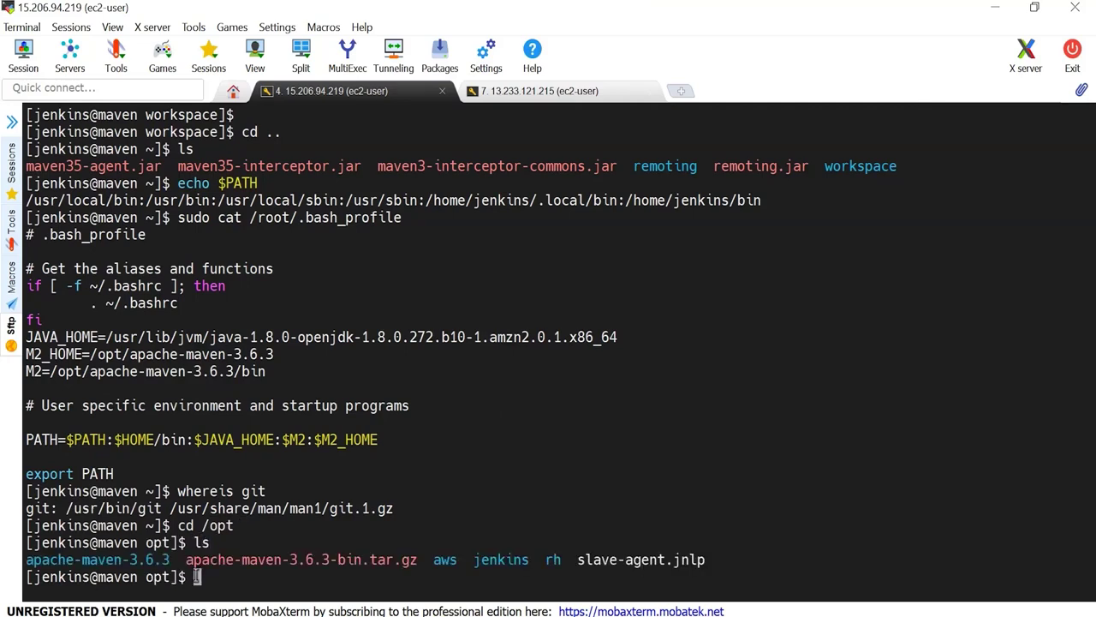
double_click(126, 559)
type("cd")
right_click(125, 561)
key("Return")
type("pwd")
key("Return")
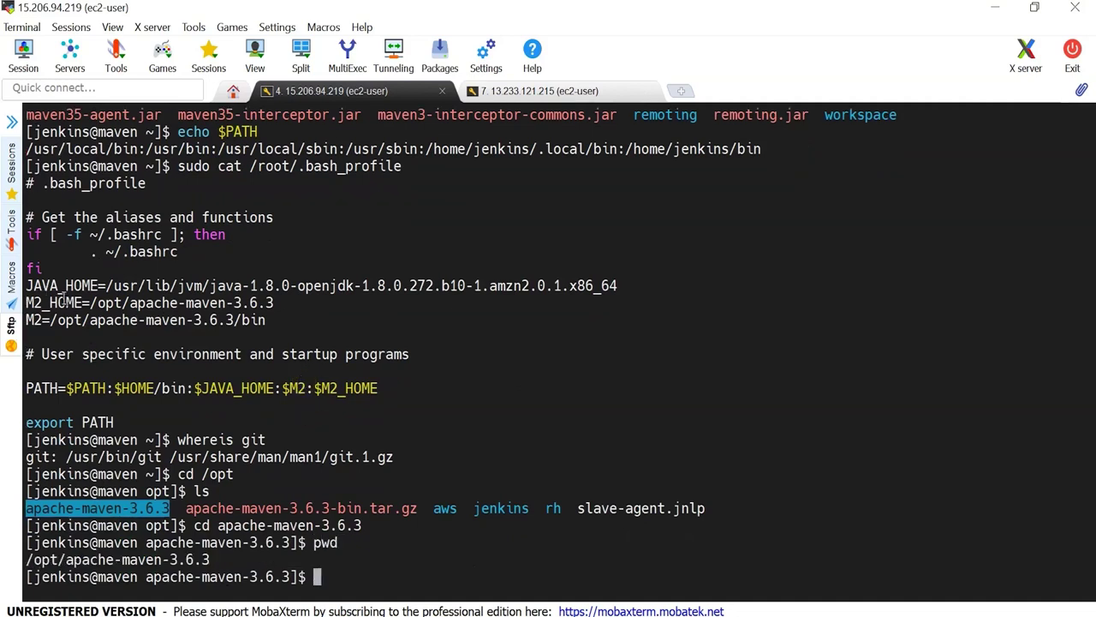
Step: Copy the Maven home path /opt/apache-maven-3.6.3 from the M2_HOME setting
left_click(45, 287)
double_click(56, 303)
left_click(92, 302)
left_click_drag(90, 303, 273, 303)
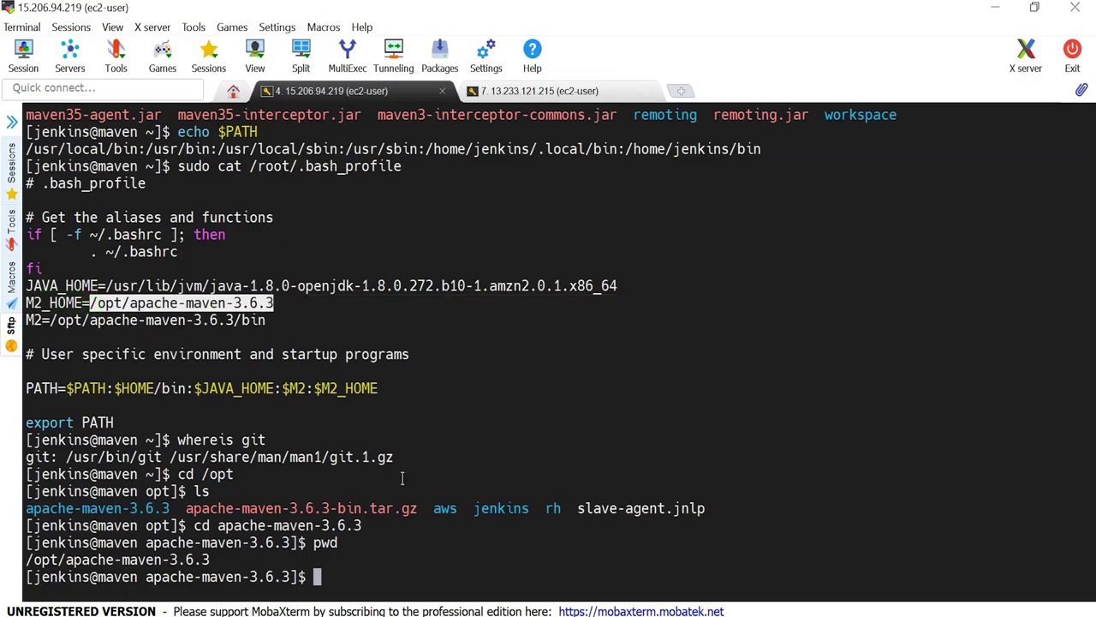
Step: Untick automatic installation, set MAVEN_HOME to /opt/apache-maven-3.6.3, then apply and save
key("alt+Tab")
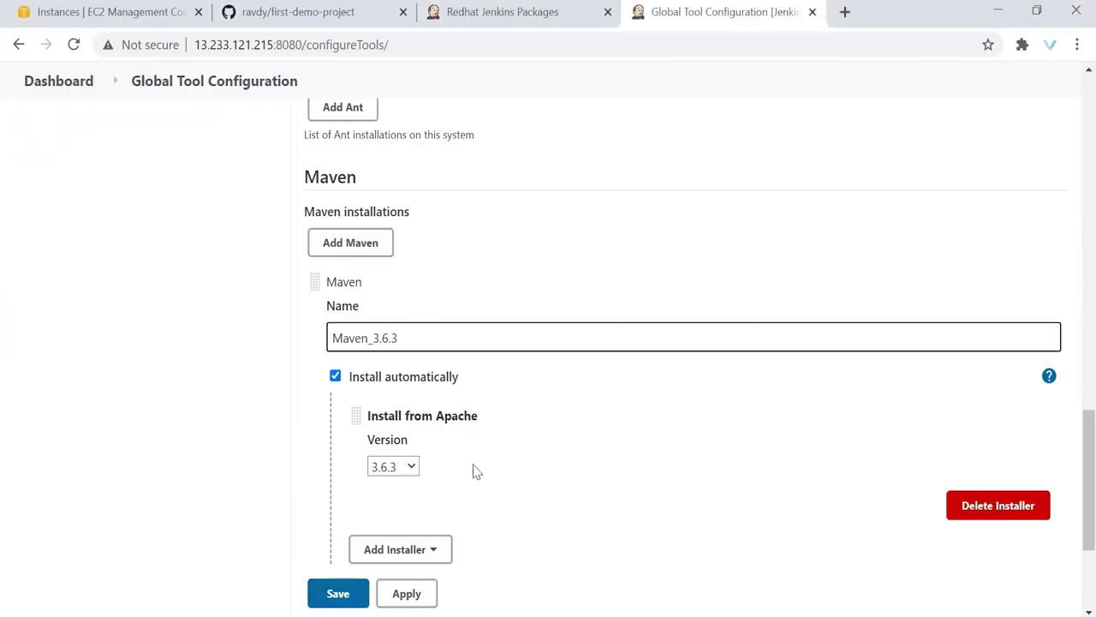
scroll(374, 368, "down", 2)
left_click(335, 193)
left_click(427, 299)
type("/opt/apache-maven-3.6.3")
left_click(411, 509)
left_click(340, 511)
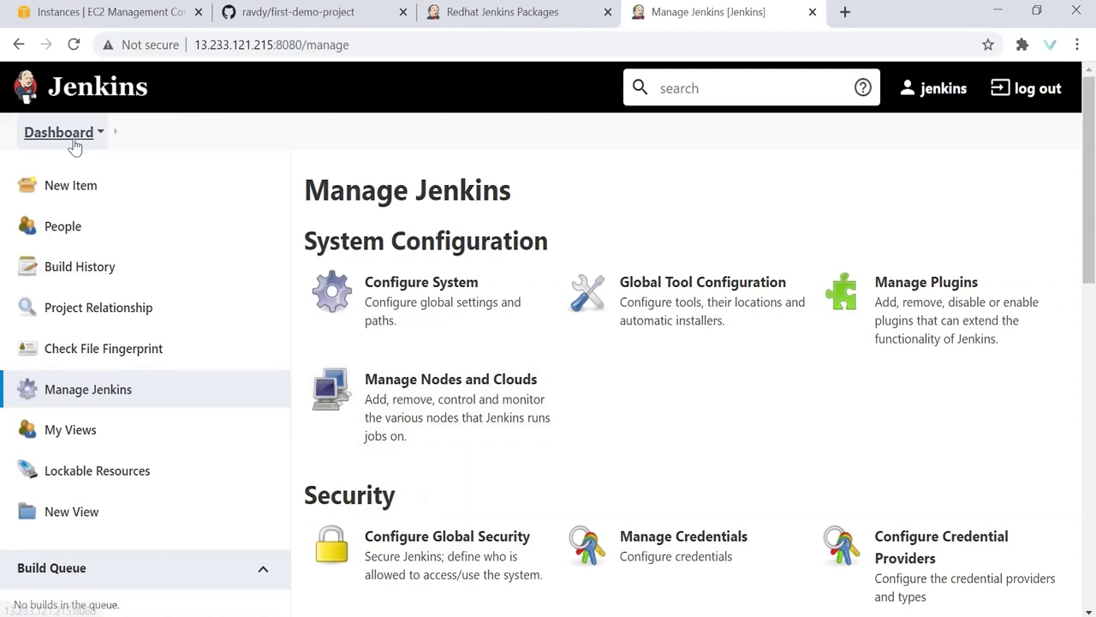
Step: Open the first-demo-project job from the dashboard
left_click(75, 133)
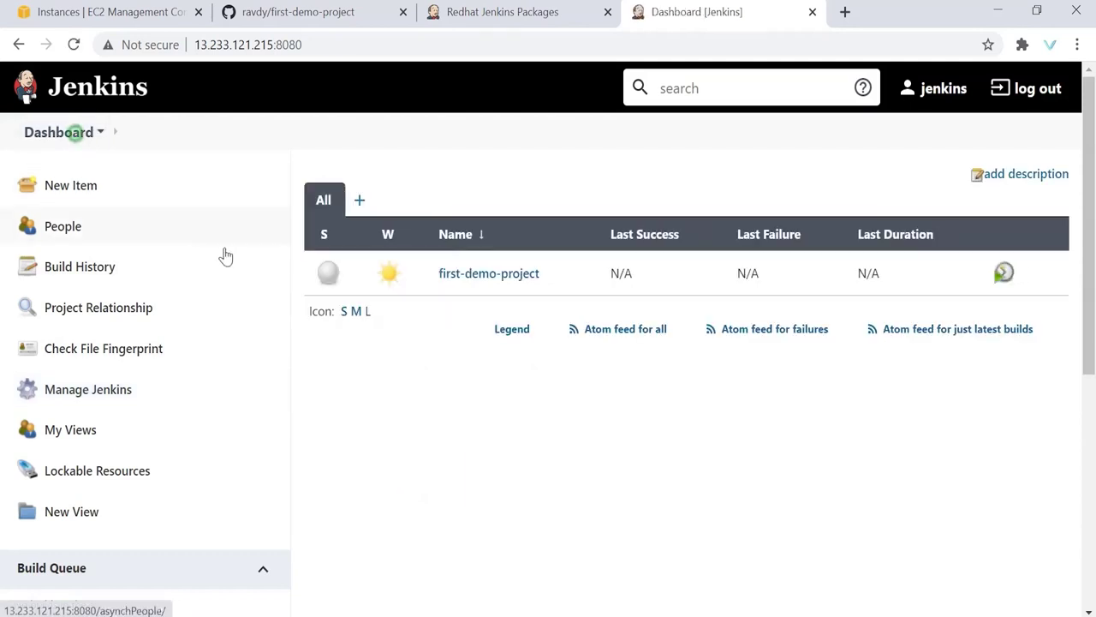
left_click(471, 273)
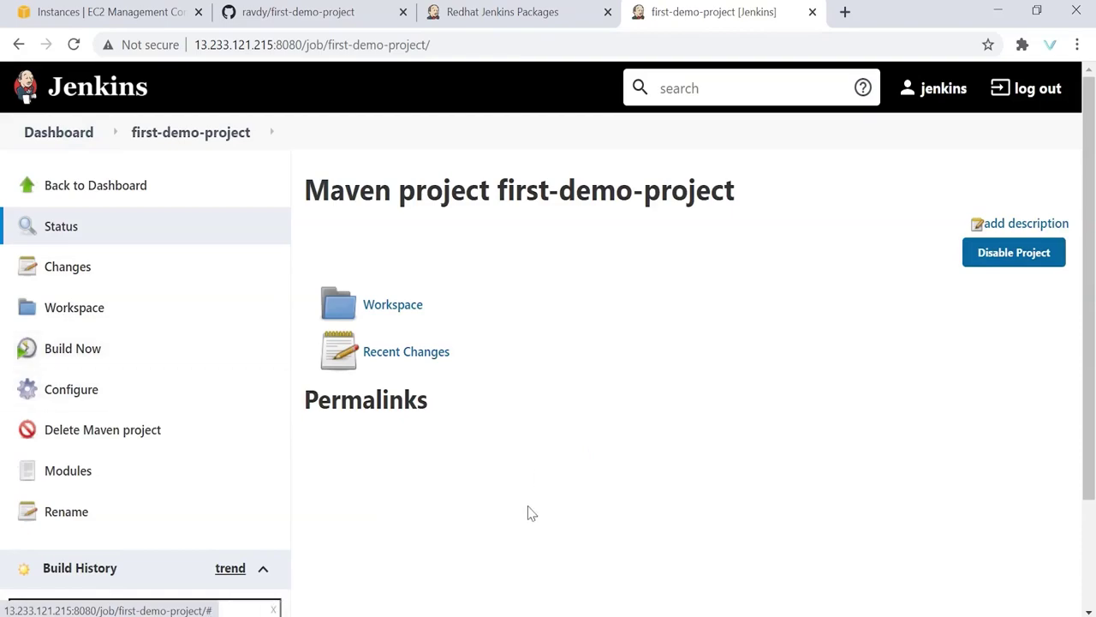
key("alt+Tab")
Step: Go to the jenkins user's home folder and confirm the path is /home/jenkins
type("cd wo")
key("Return")
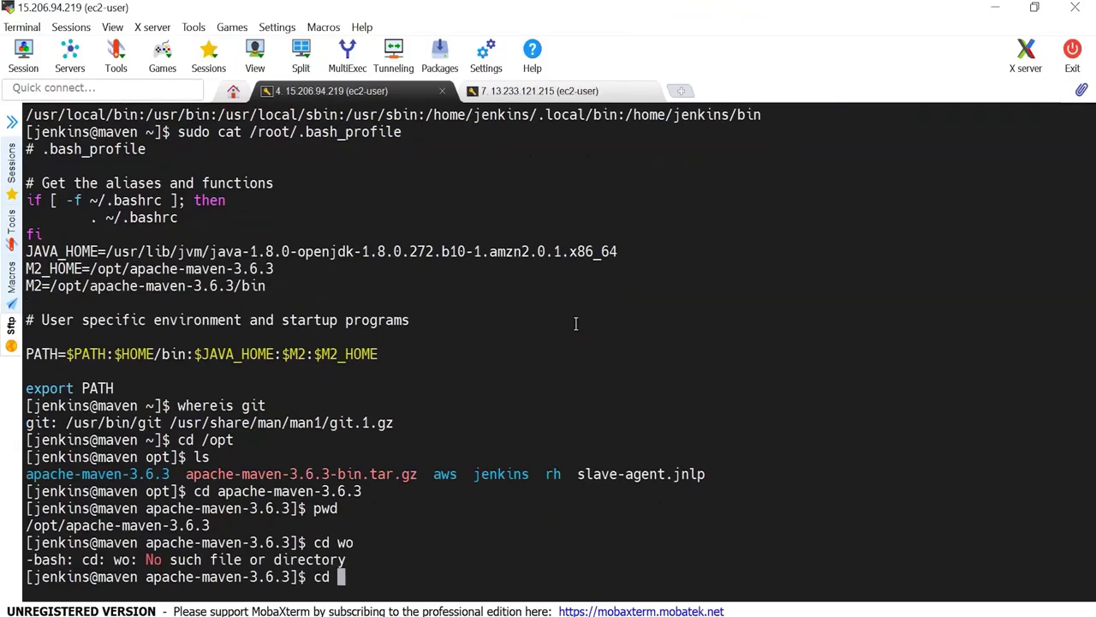
type("cd -")
key("Return")
type("pwd")
key("Return")
type("cd ..")
key("BackSpace")
key("BackSpace")
type("~")
key("Return")
type("pwd")
key("Return")
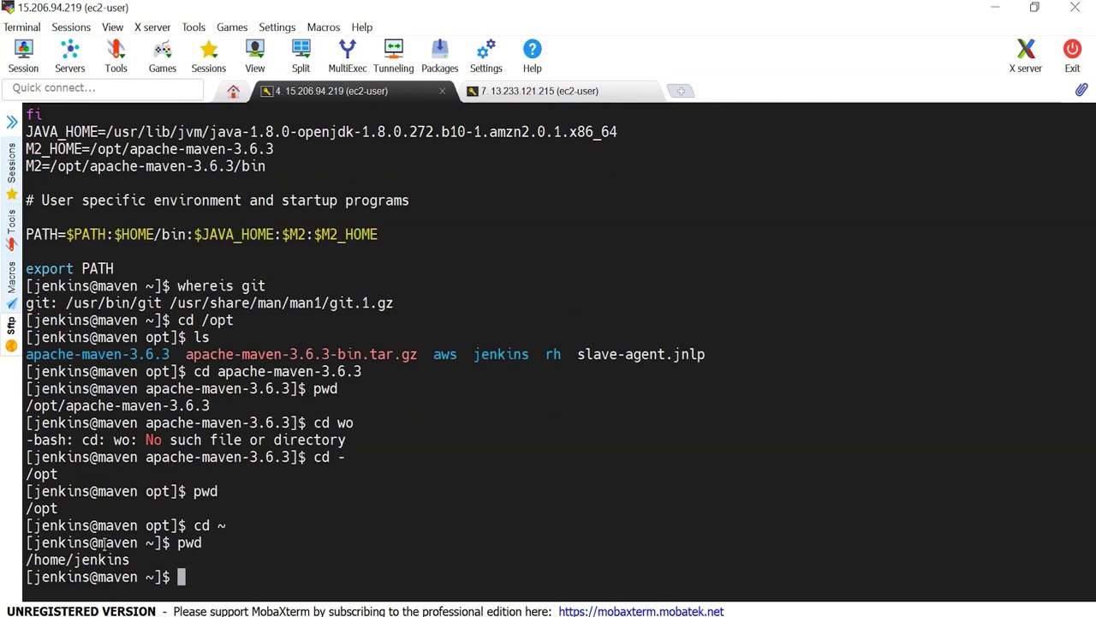
double_click(96, 559)
Step: List the home folder, confirm workspace/ is empty, then start the first-demo-project build
type("ls")
key("Return")
type("cd wo")
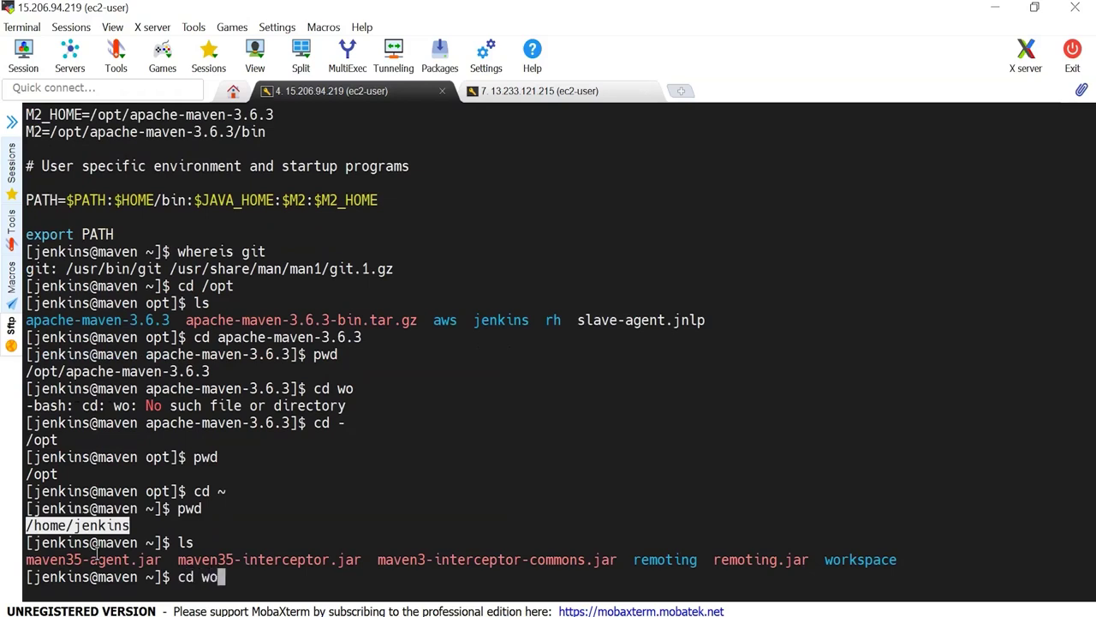
key("Tab")
key("Return")
type("ls")
key("Return")
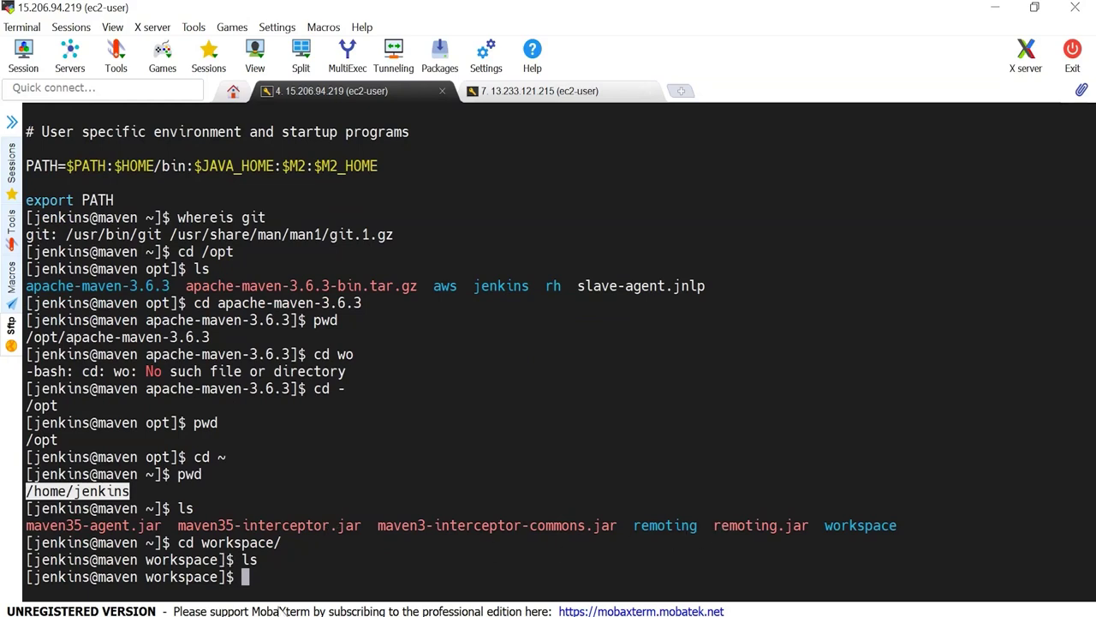
double_click(190, 579)
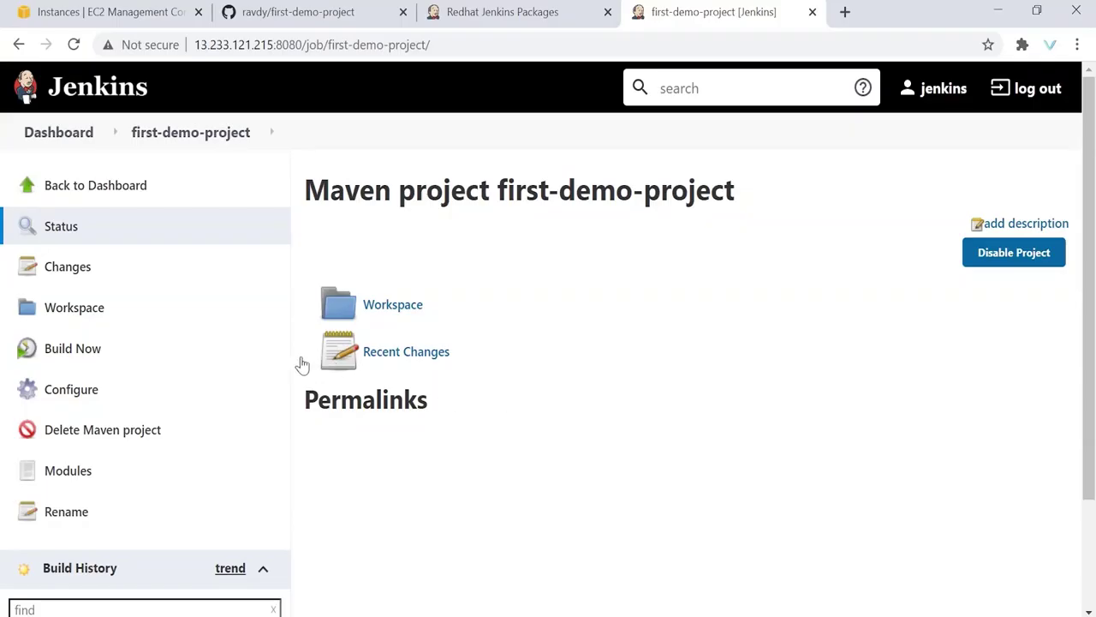
left_click(76, 346)
Step: Open build #1's console output and highlight its final BUILD SUCCESS line
scroll(200, 292, "down", 2)
left_click(17, 509)
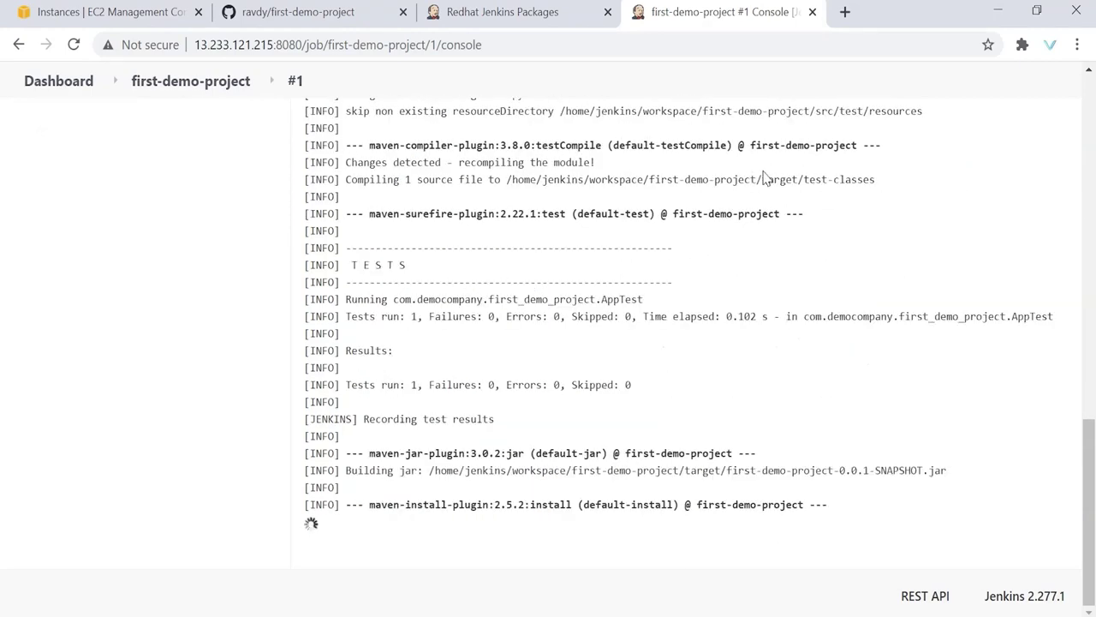
left_click_drag(346, 334, 423, 335)
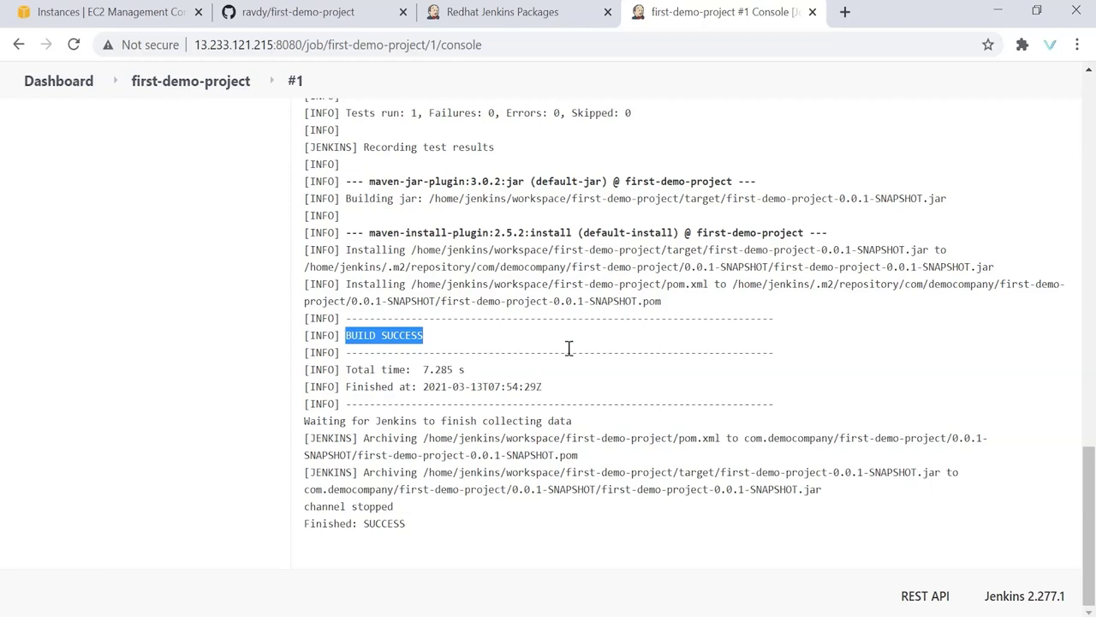
left_click(516, 346)
left_click_drag(347, 335, 444, 345)
Step: Enter the workspace's first-demo-project folder and list it, pointing out src and target
key("alt+Tab")
type("ls")
key("Return")
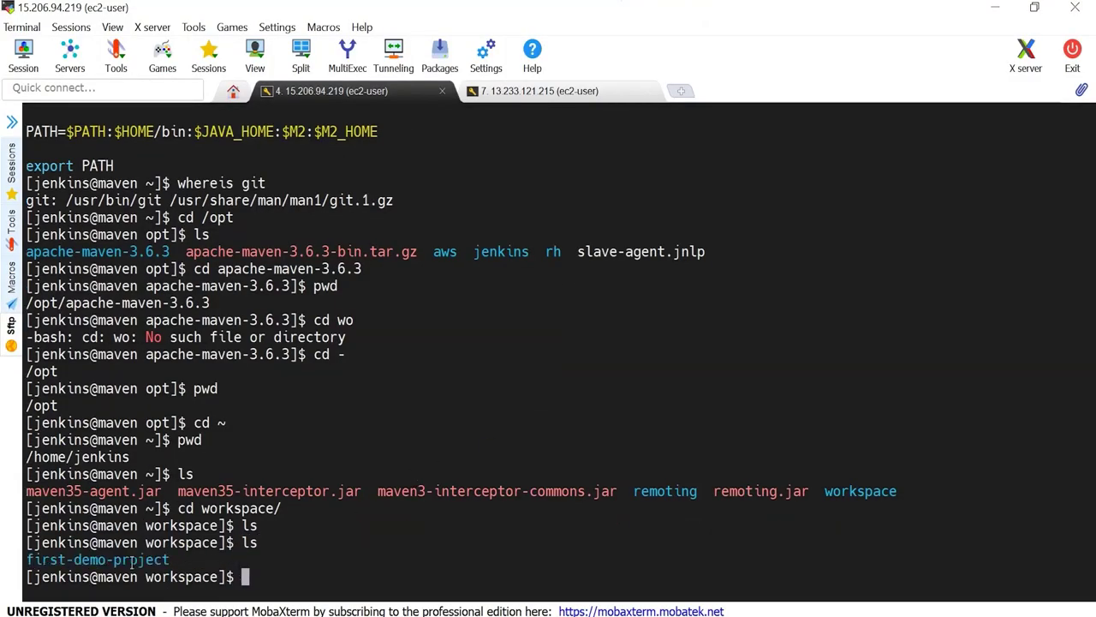
double_click(131, 559)
type("cd")
right_click(378, 422)
key("Return")
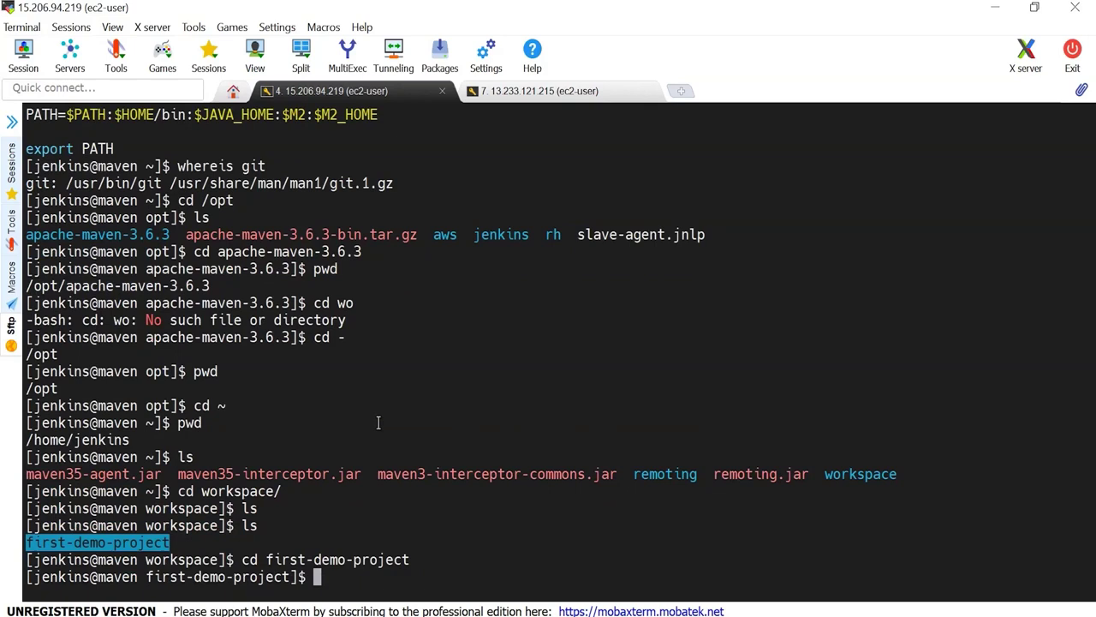
type("ls")
key("Return")
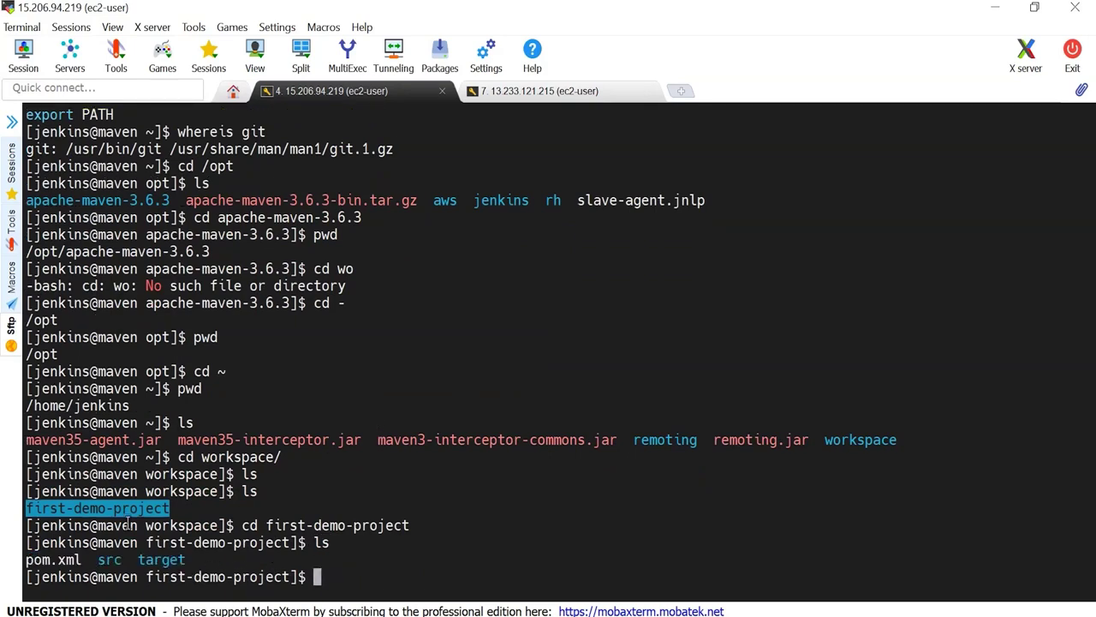
double_click(109, 559)
double_click(161, 559)
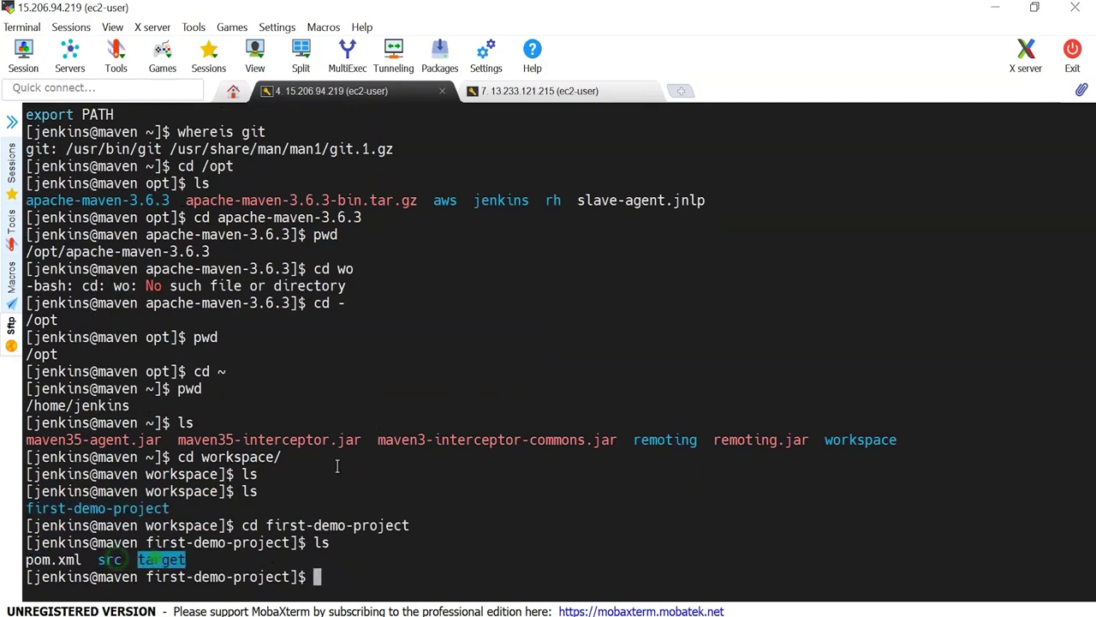
Step: Show the project's directory tree, highlighting the compiled AppTest.class and App.class
type("tree")
key("Return")
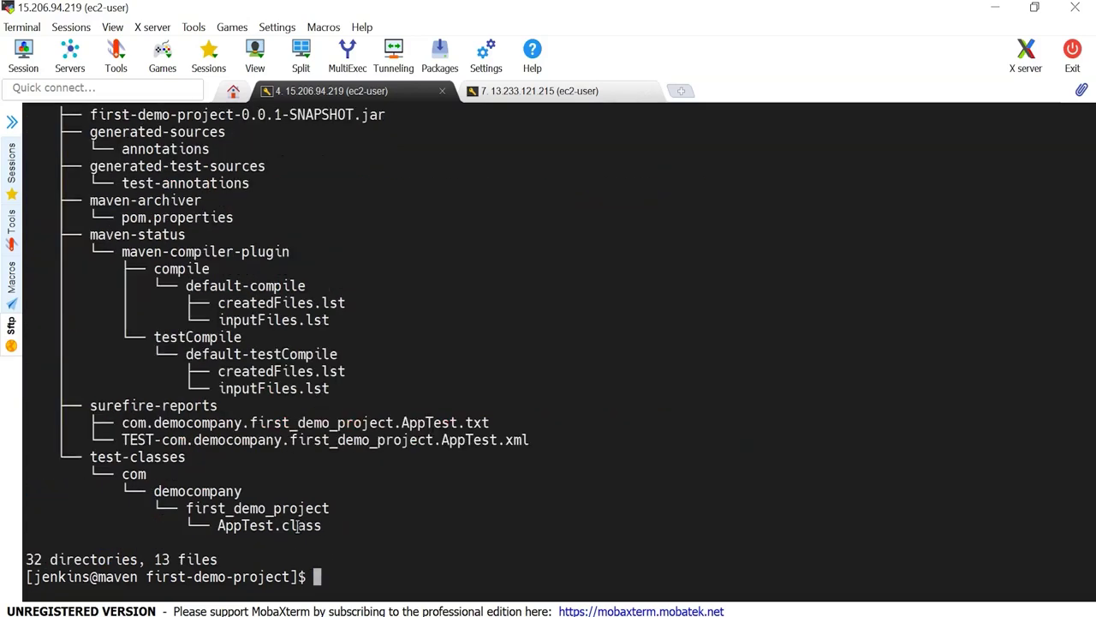
double_click(297, 525)
scroll(274, 422, "up", 2)
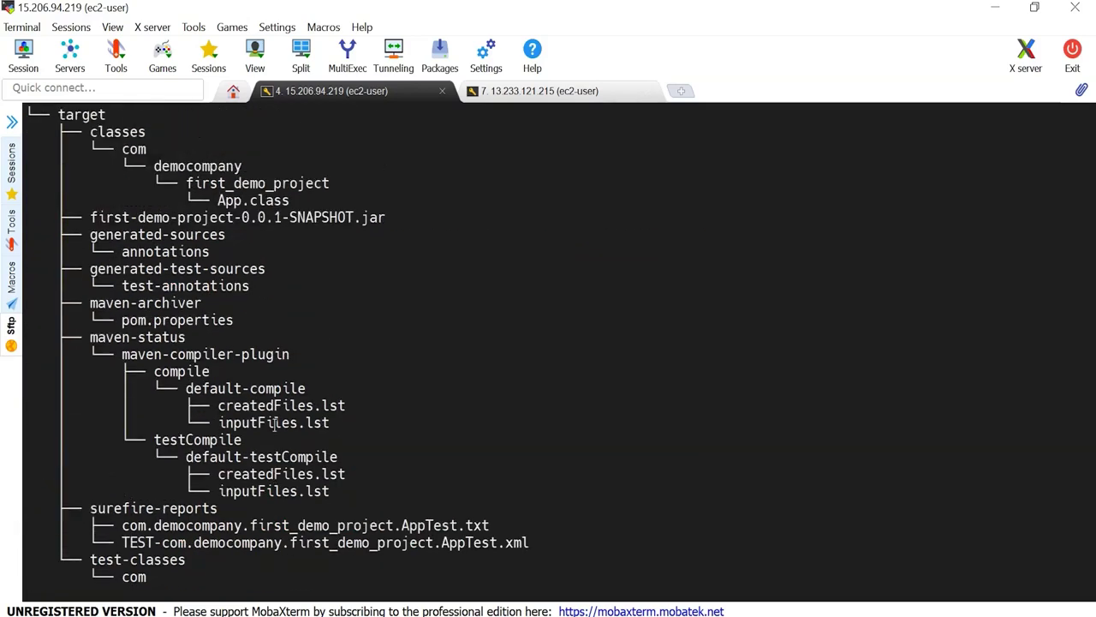
double_click(274, 200)
scroll(446, 394, "up", 2)
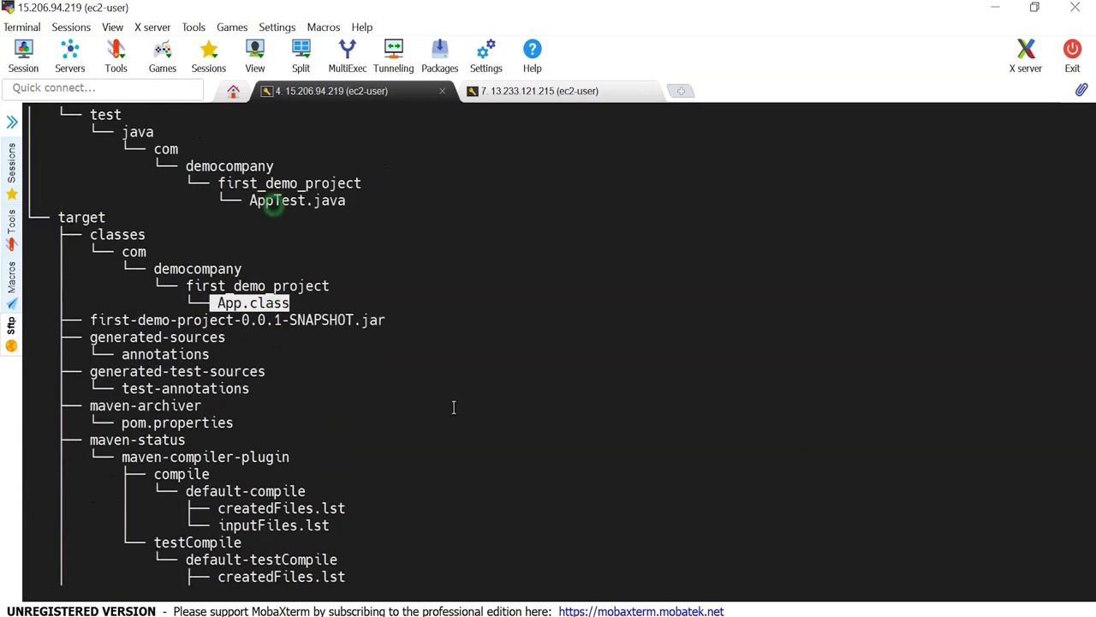
scroll(497, 481, "up", 1)
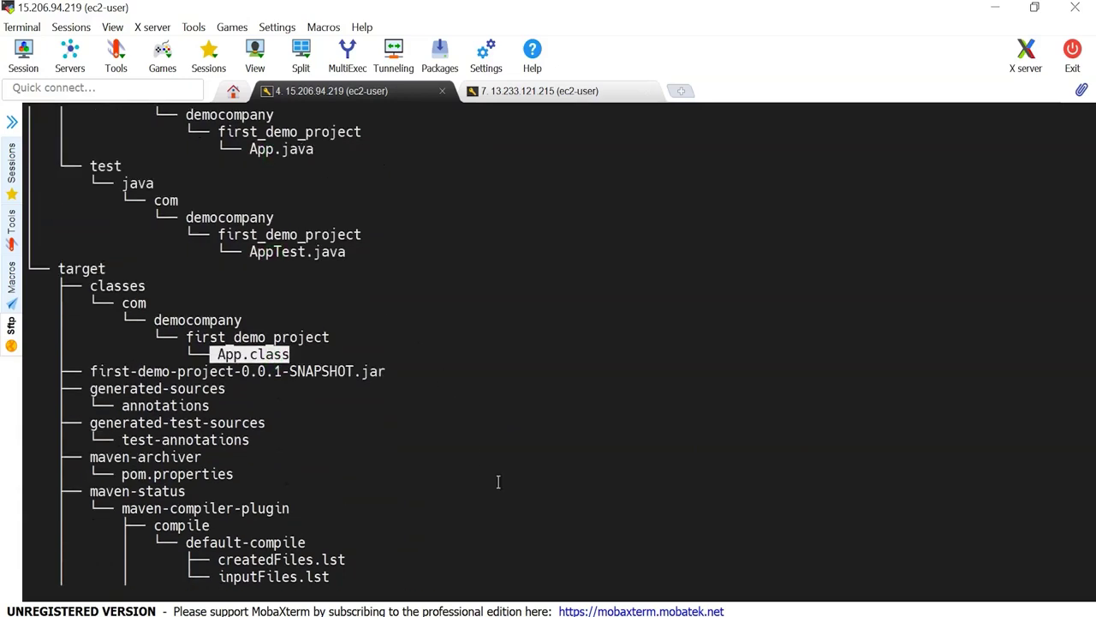
Step: List all project files with details using ls -la, then show the agent's current date
type("ls -la")
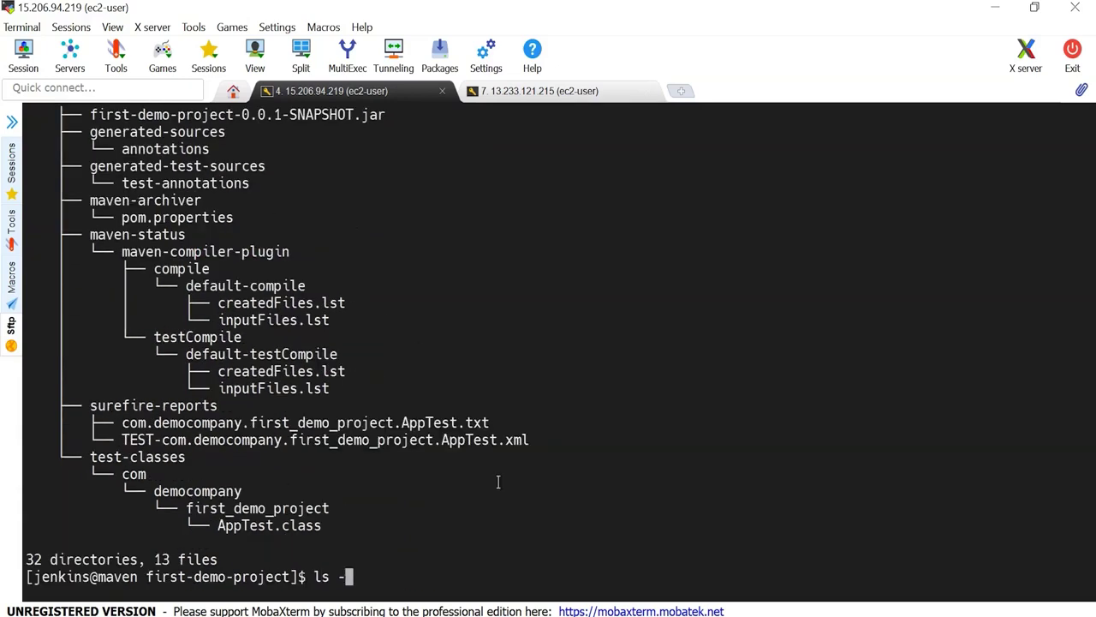
key("Return")
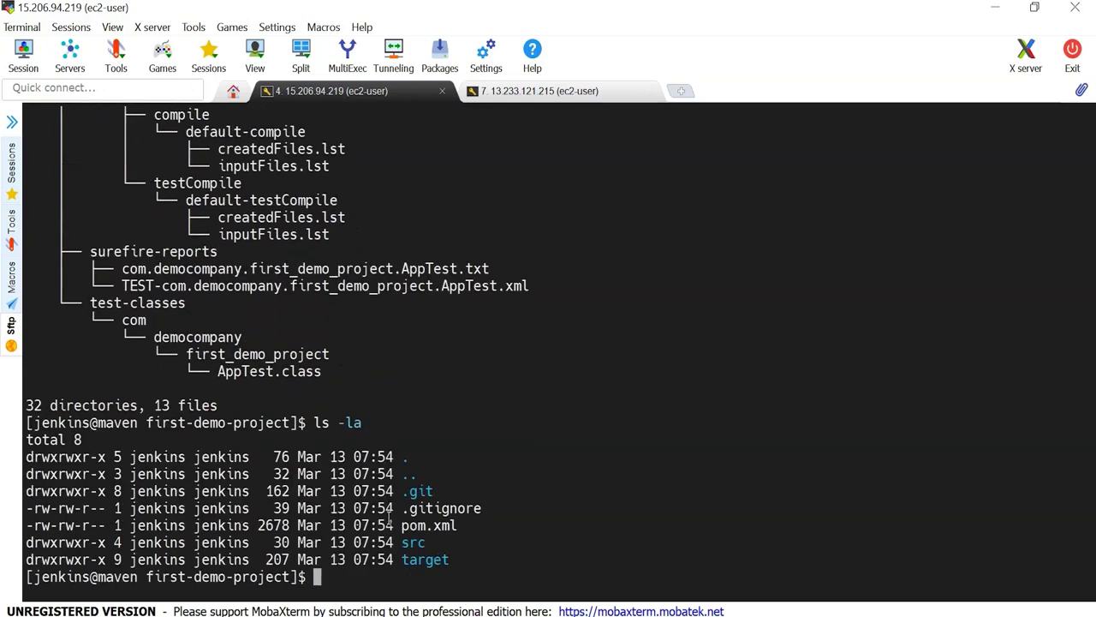
type("date")
key("Return")
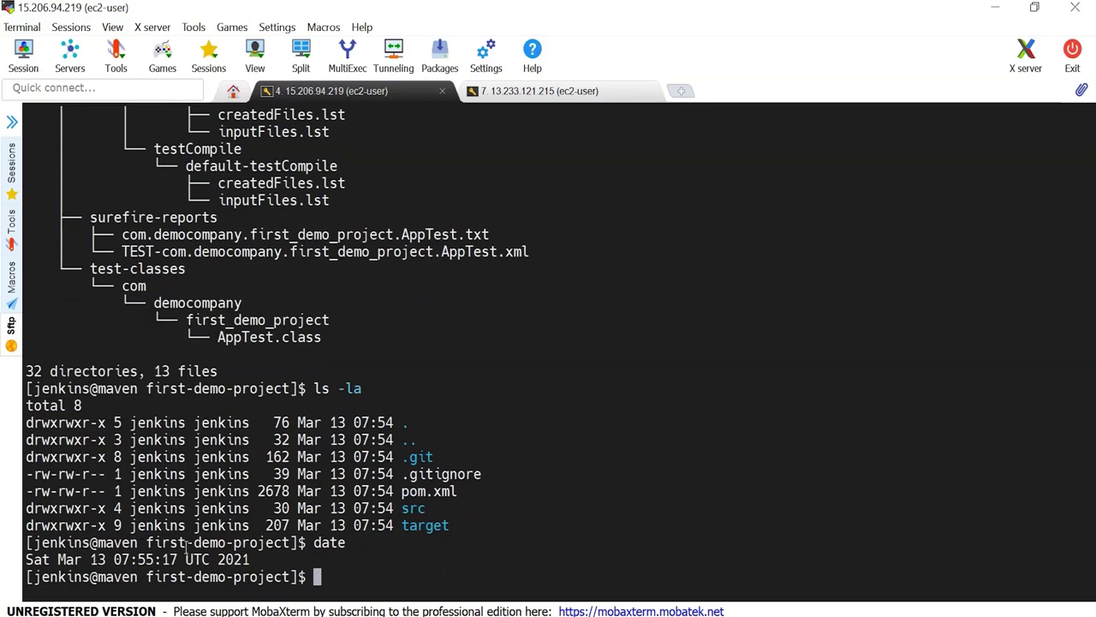
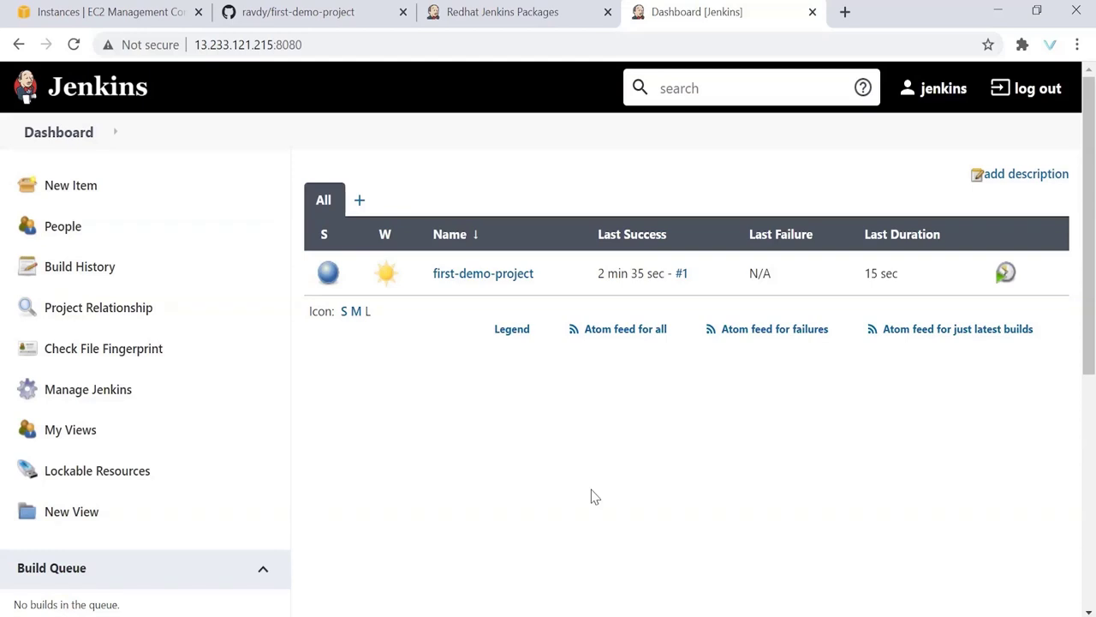
Step: Go from the first-demo-project page to the GitHub profile's repository list
left_click(334, 12)
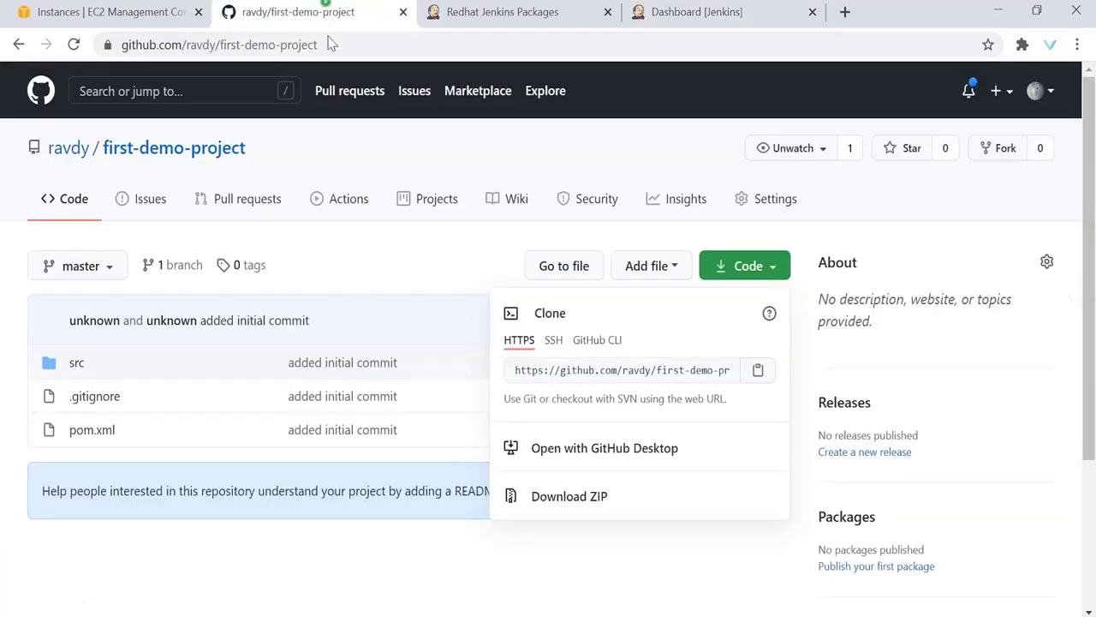
left_click(73, 142)
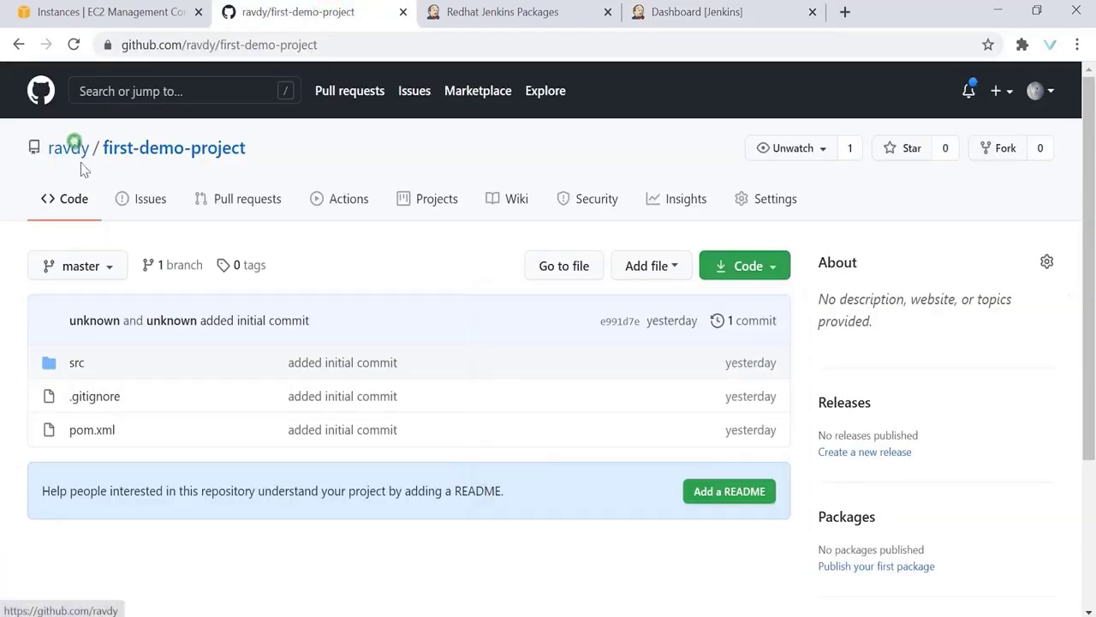
left_click(68, 150)
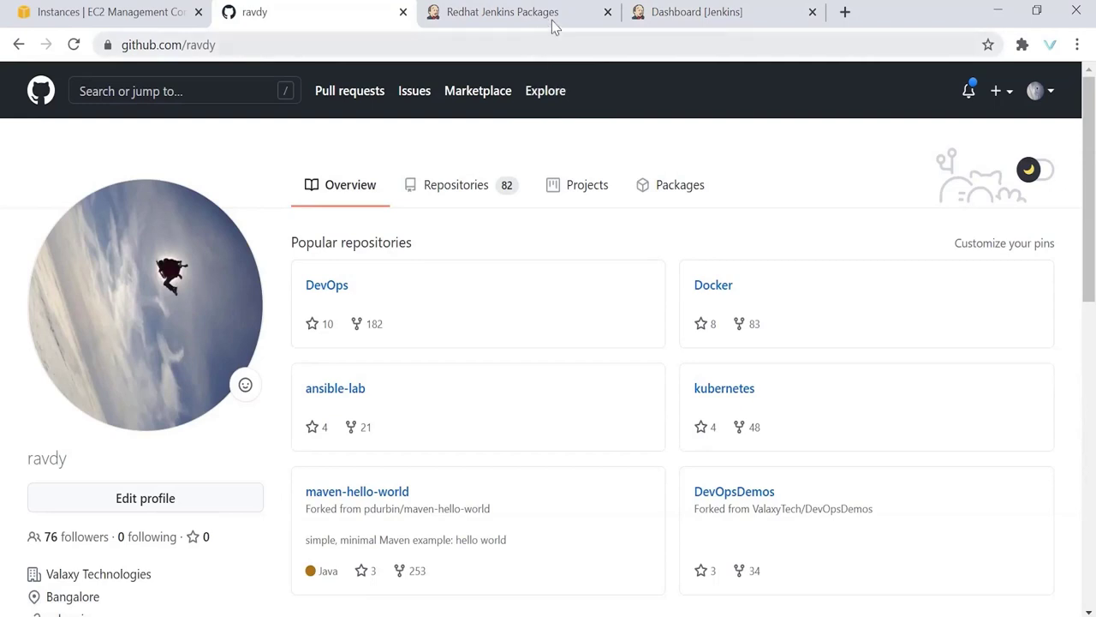
left_click(659, 6)
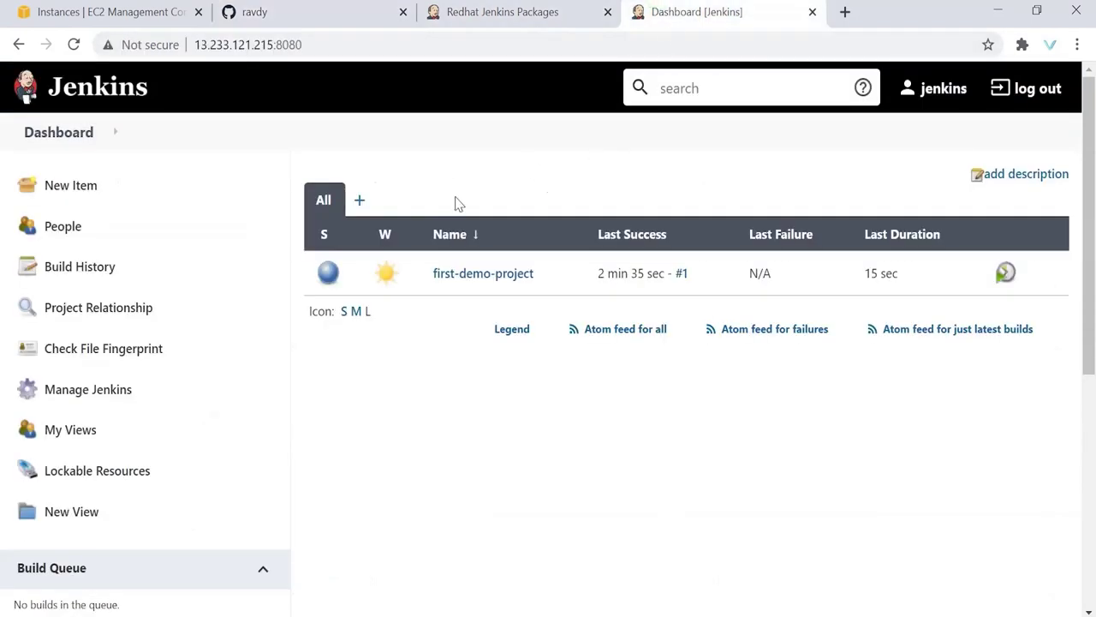
left_click(350, 7)
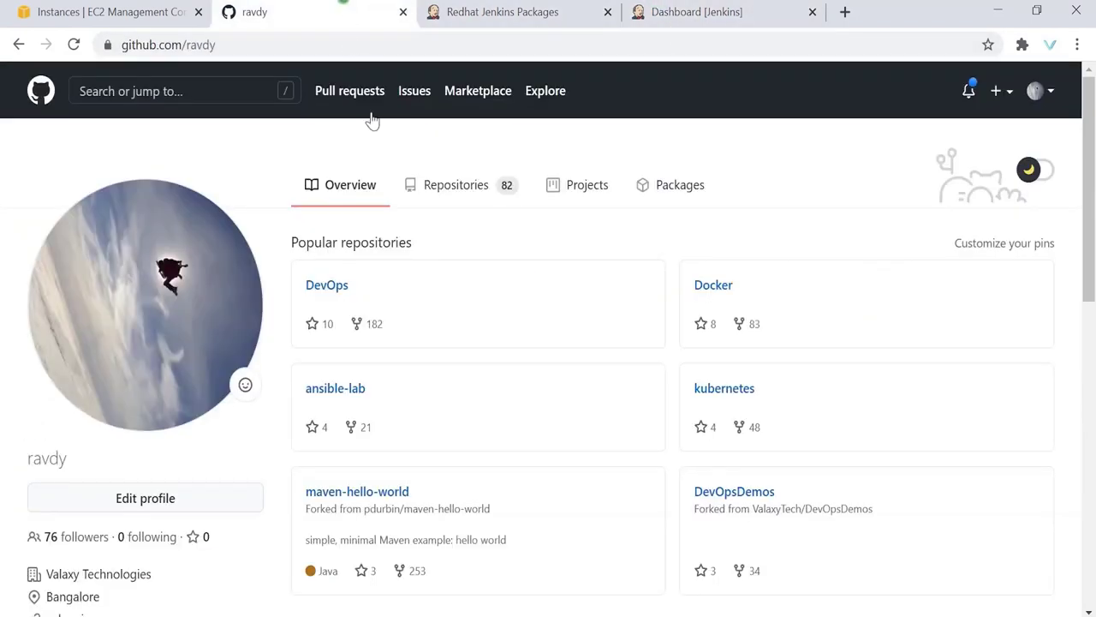
left_click(470, 186)
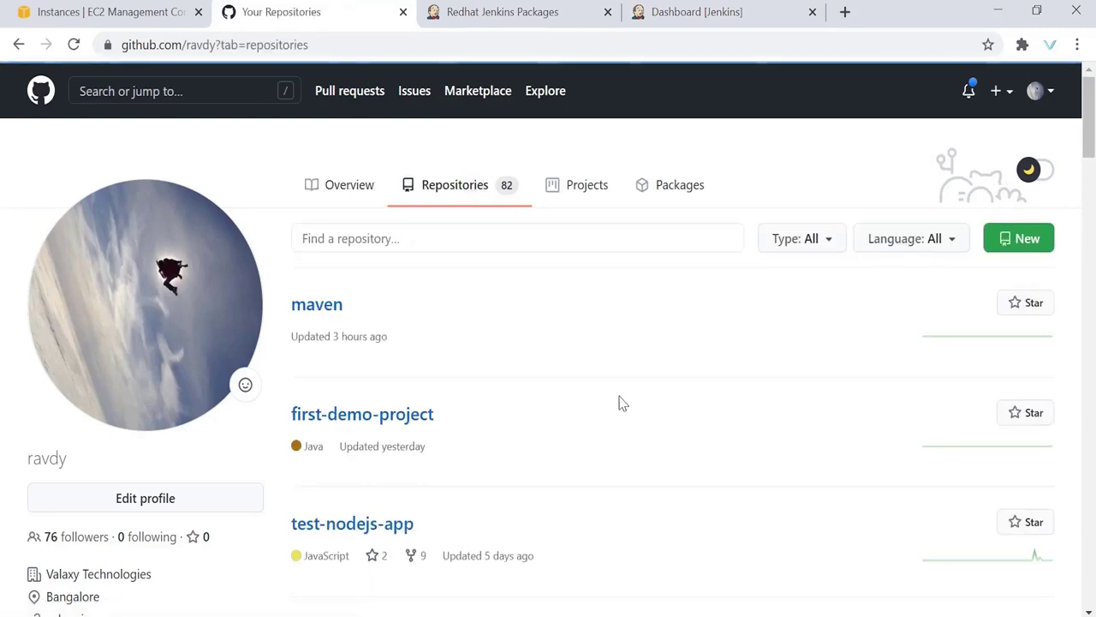
Step: Create a new public repository named second-demo-project
left_click(1008, 245)
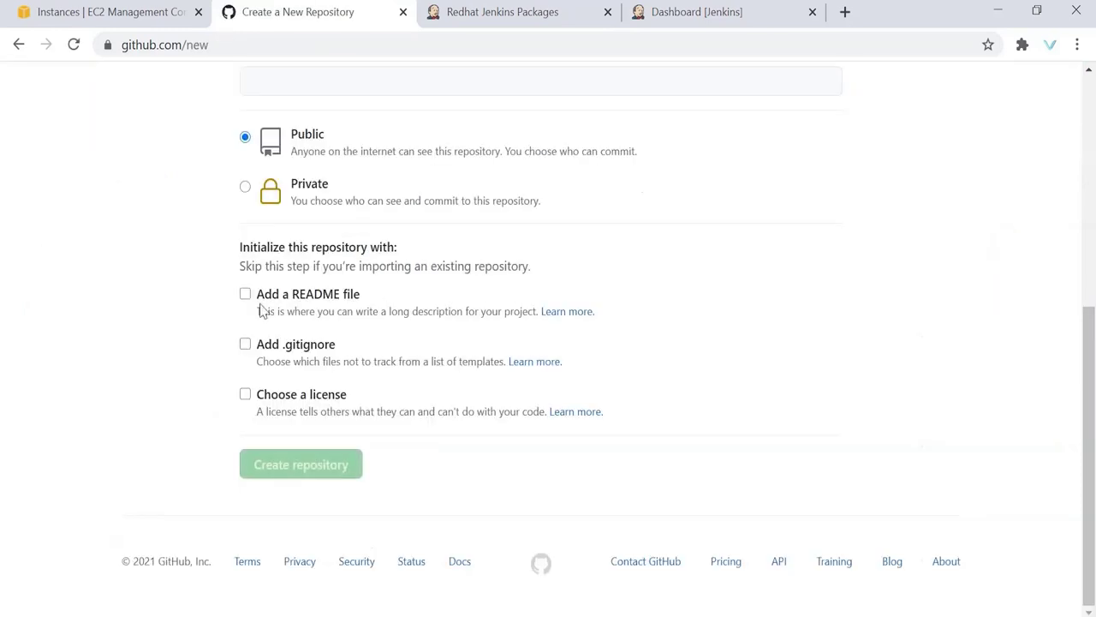
scroll(355, 189, "up", 2)
scroll(435, 248, "up", 1)
left_click(435, 250)
type("second-demo-project")
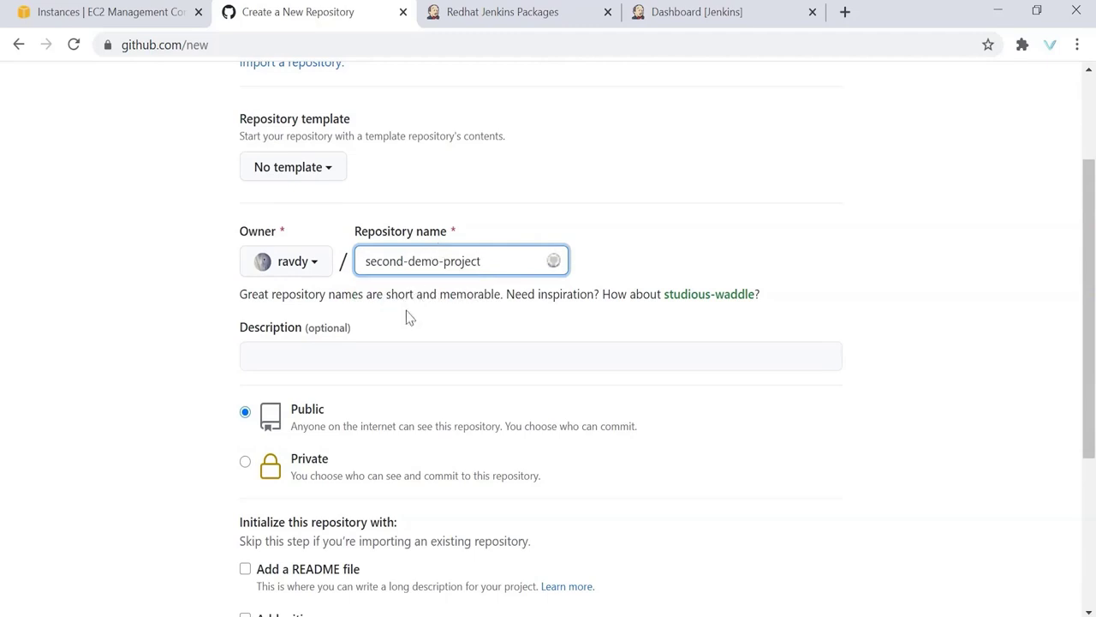
scroll(366, 415, "down", 1)
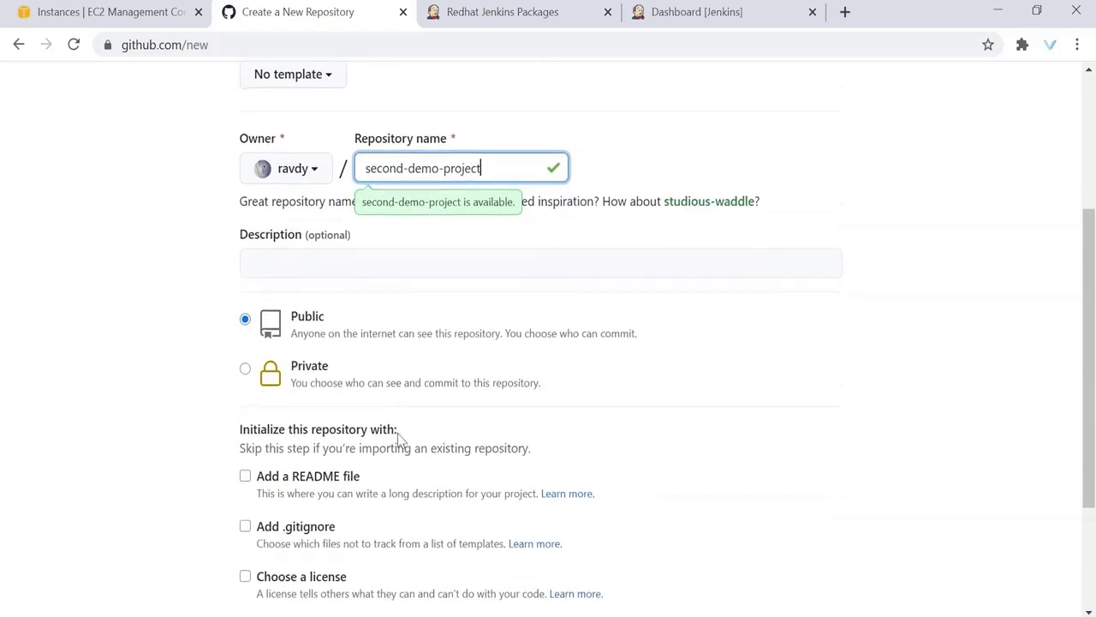
scroll(398, 439, "down", 2)
left_click(296, 467)
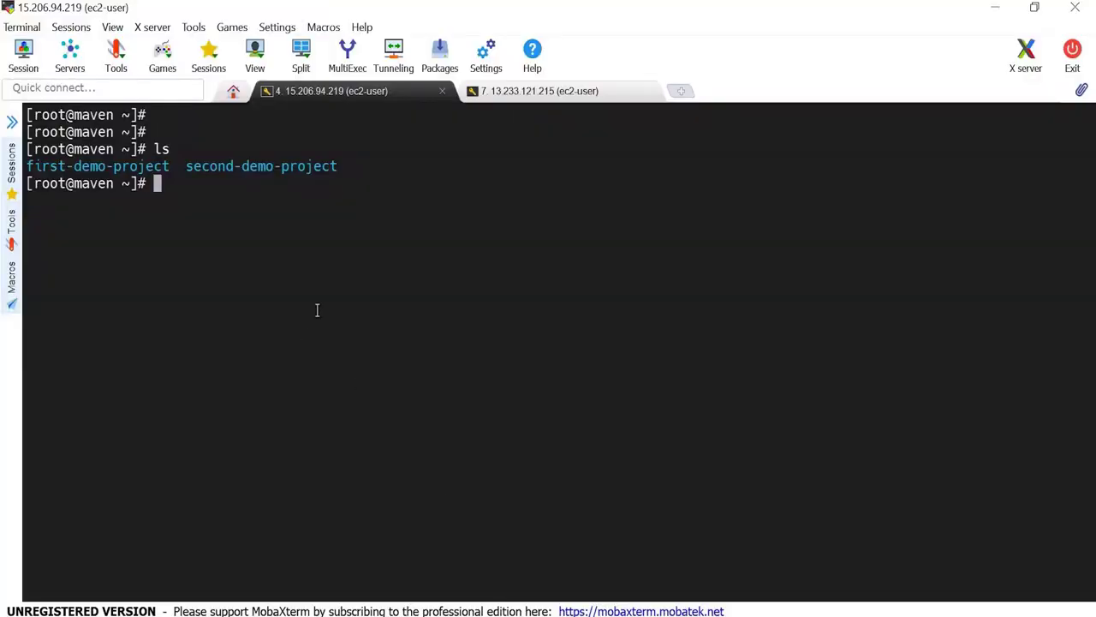
Step: Enter the second-demo-project folder and run git init . there
double_click(267, 168)
key("ctrl+c")
type("cd")
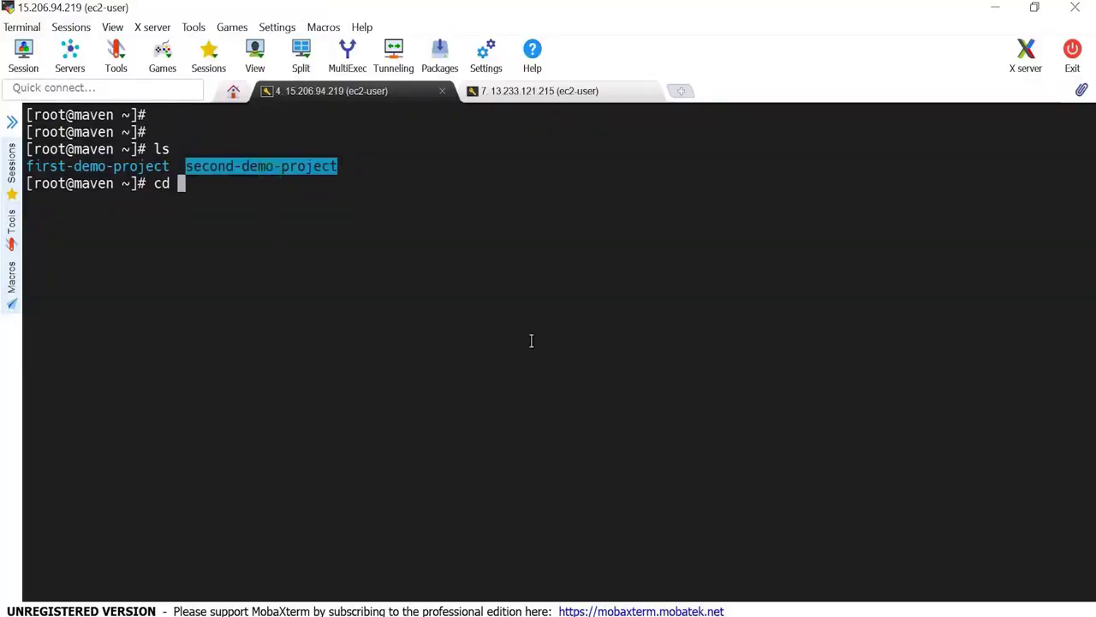
right_click(531, 341)
key("Return")
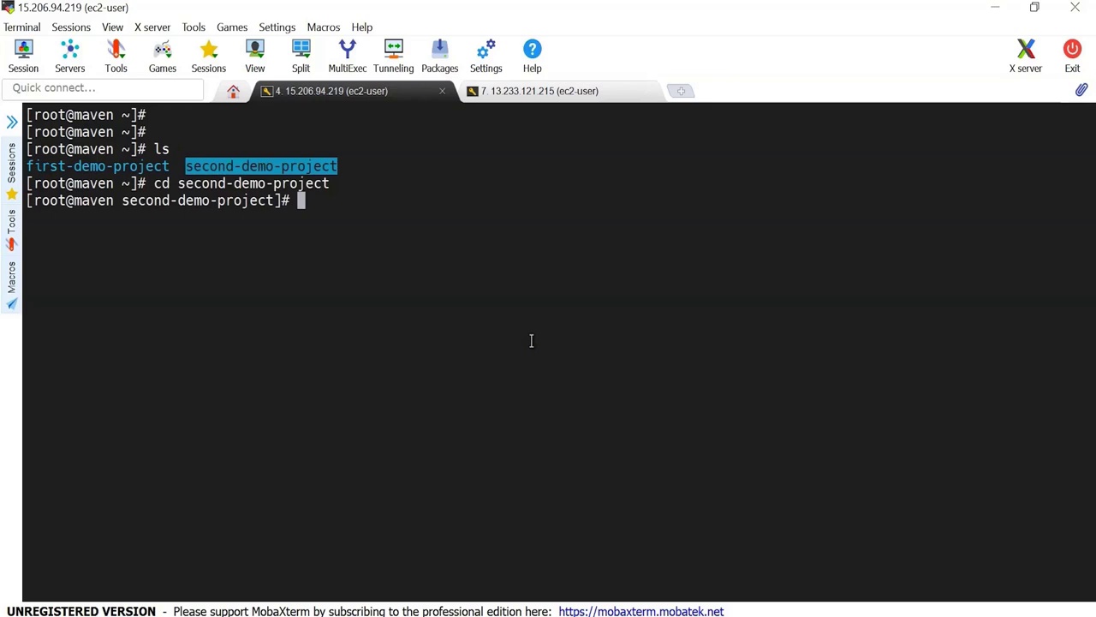
type("git init .")
key("Return")
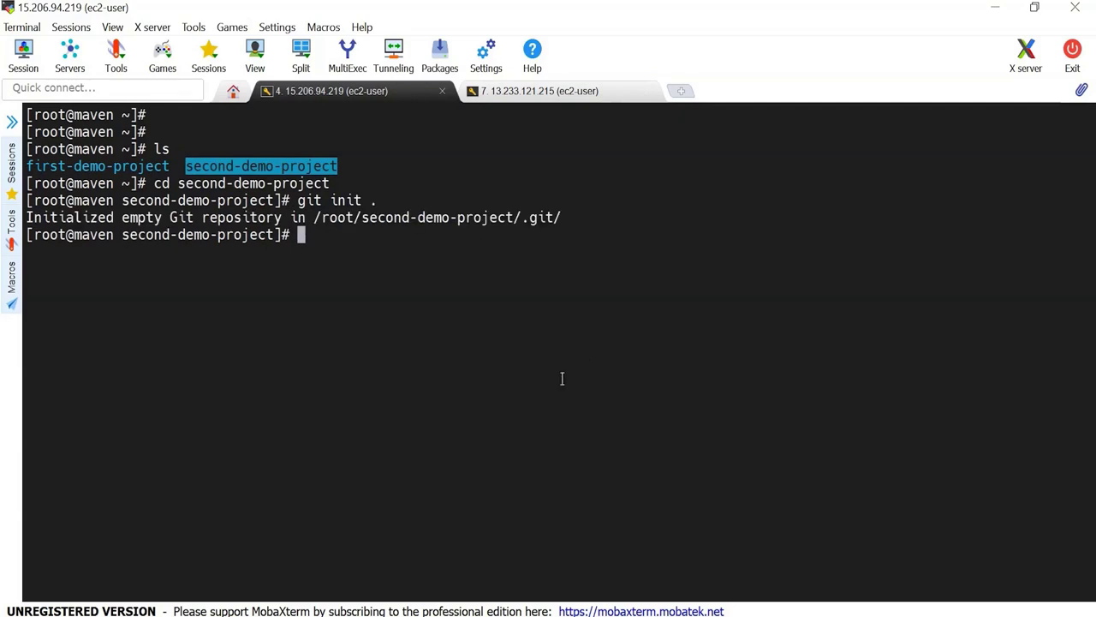
Step: Run GitHub's git remote add origin command and list the folder's pom.xml and src
left_click(633, 615)
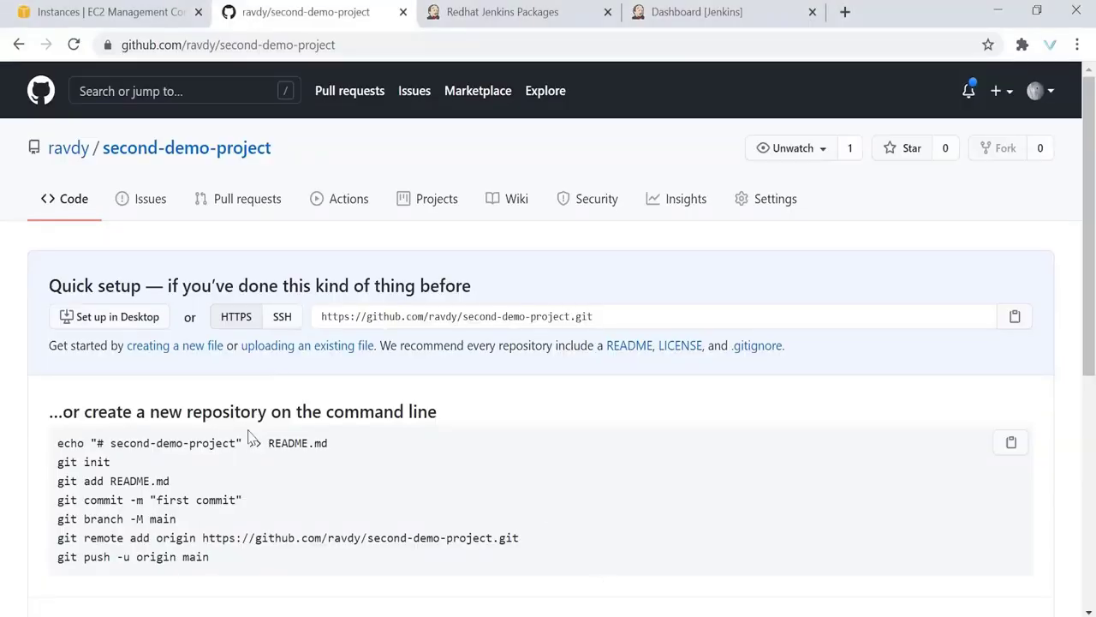
scroll(248, 433, "down", 5)
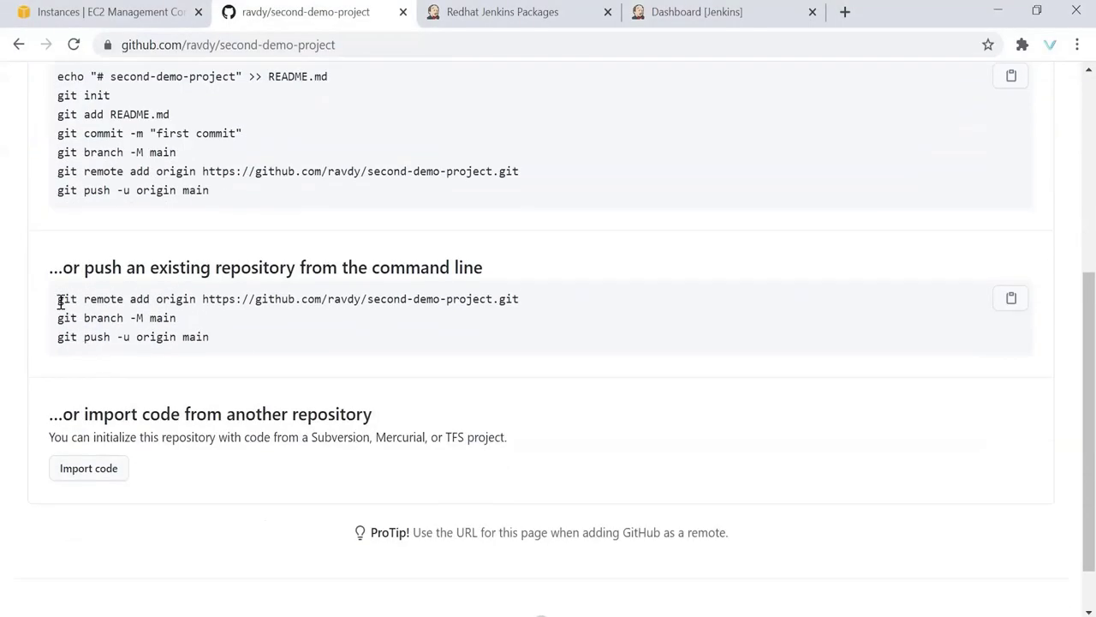
left_click_drag(58, 300, 528, 303)
key("ctrl+c")
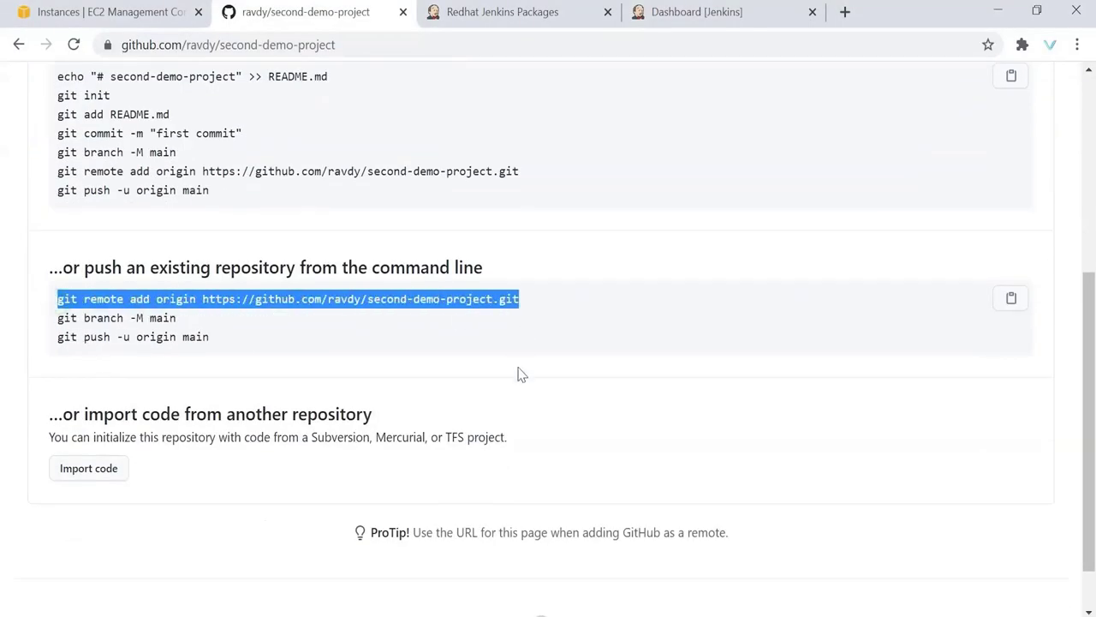
left_click(538, 615)
right_click(475, 416)
key("Return")
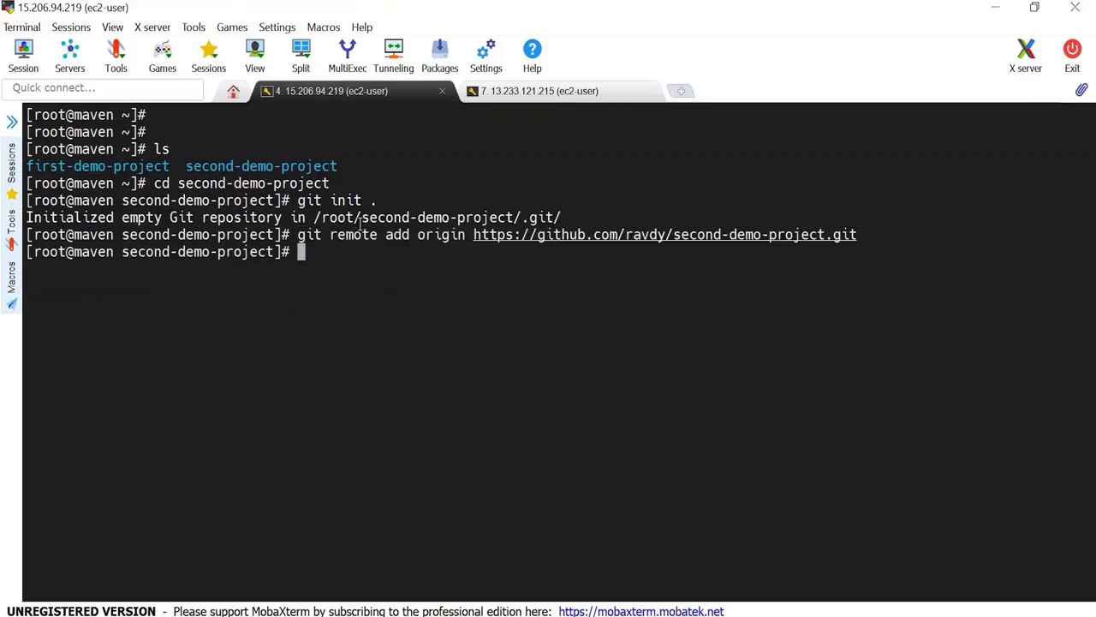
type("ls")
key("Return")
type("git")
key("BackSpace")
key("BackSpace")
key("BackSpace")
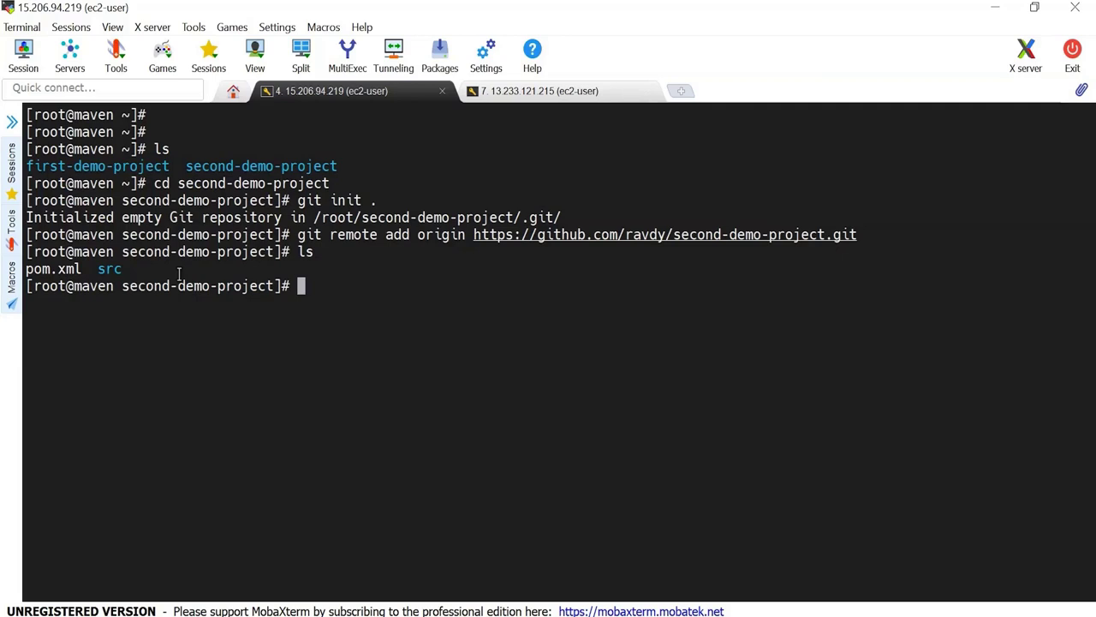
Step: Stage all project files with git add ., check git status, and commit as "initial commit"
double_click(53, 268)
left_click(446, 298)
type("git add .")
key("Return")
type("git status")
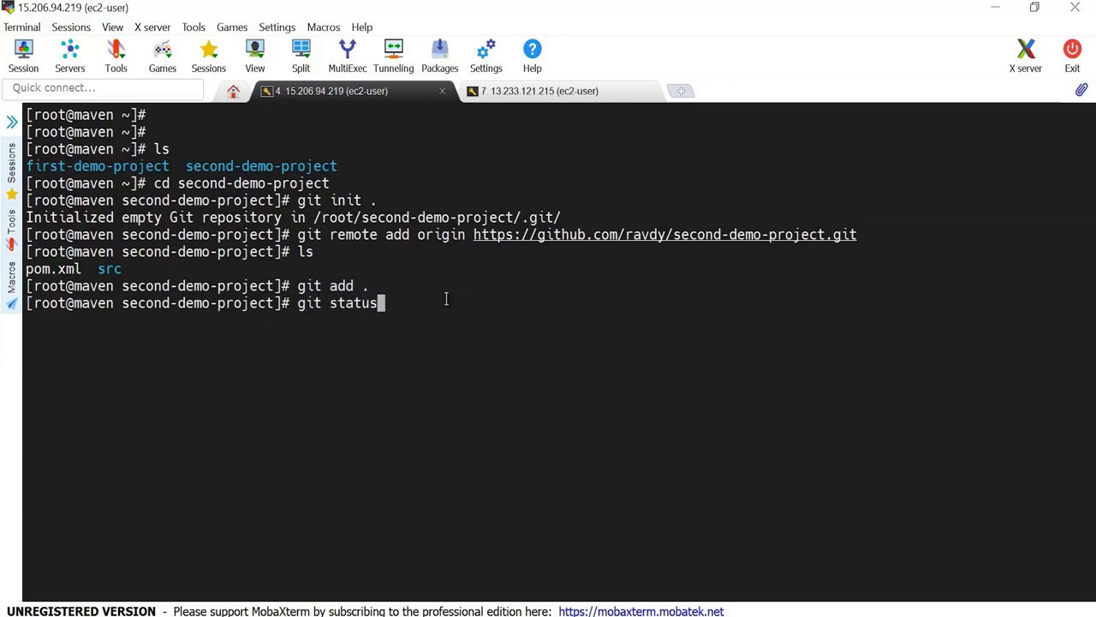
key("Return")
type("git ")
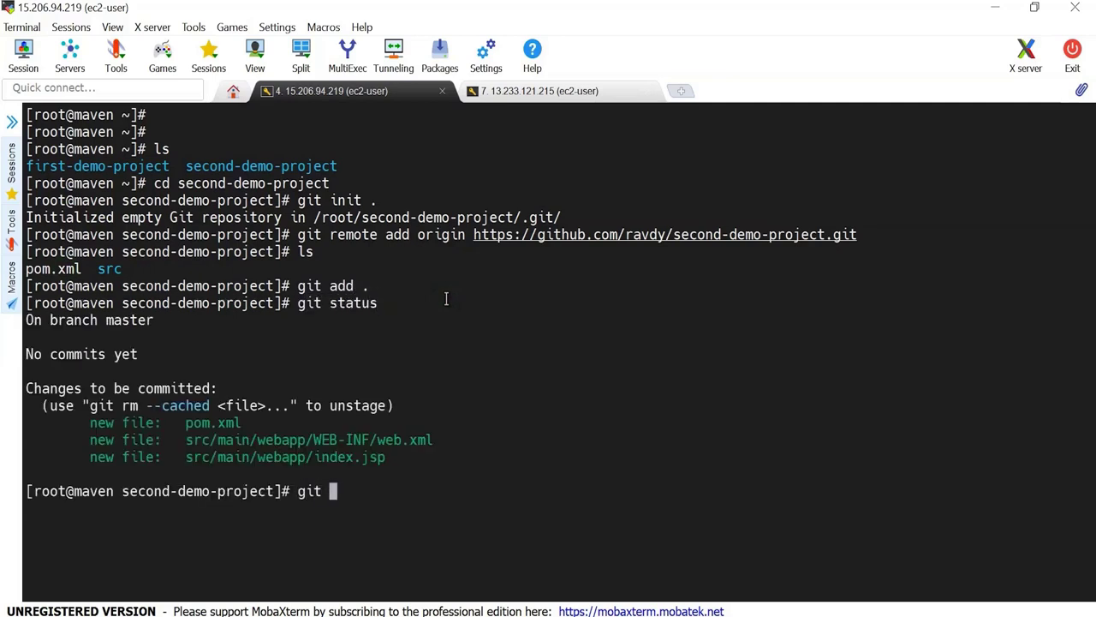
type("commit -m ")
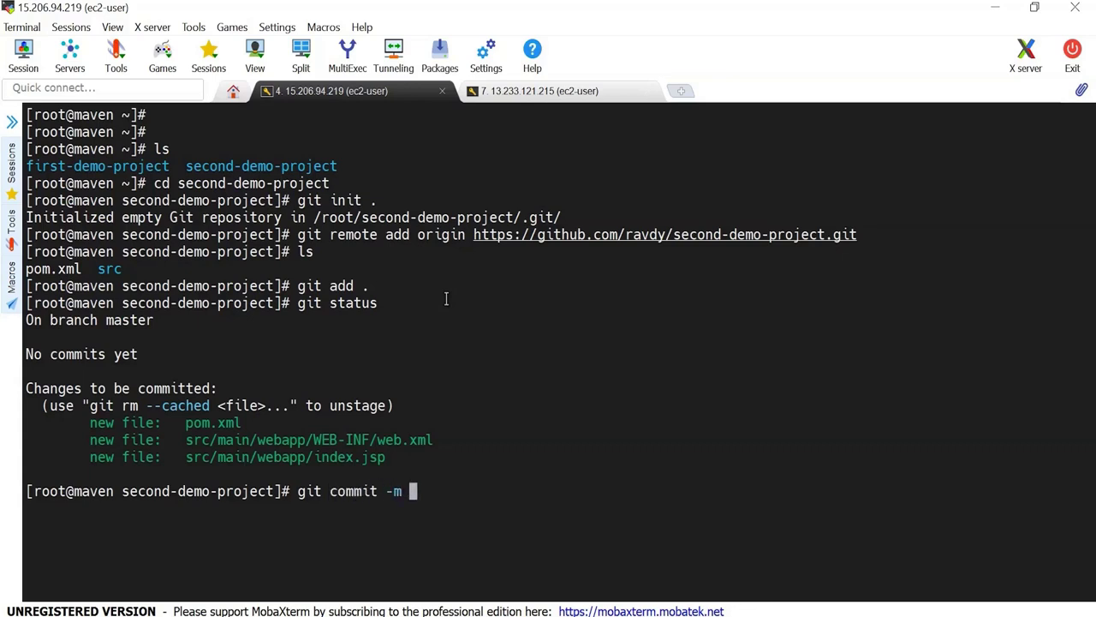
type("\"initial commit\"")
key("Return")
Step: Run git push origin master and supply the GitHub username
left_click(546, 412)
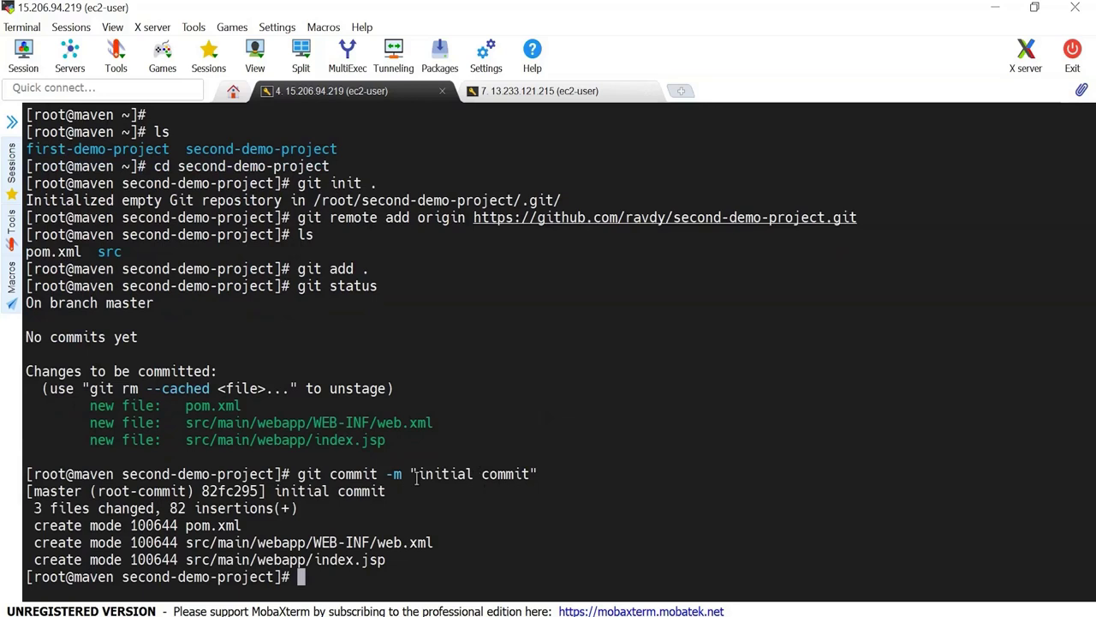
type("git push origin master")
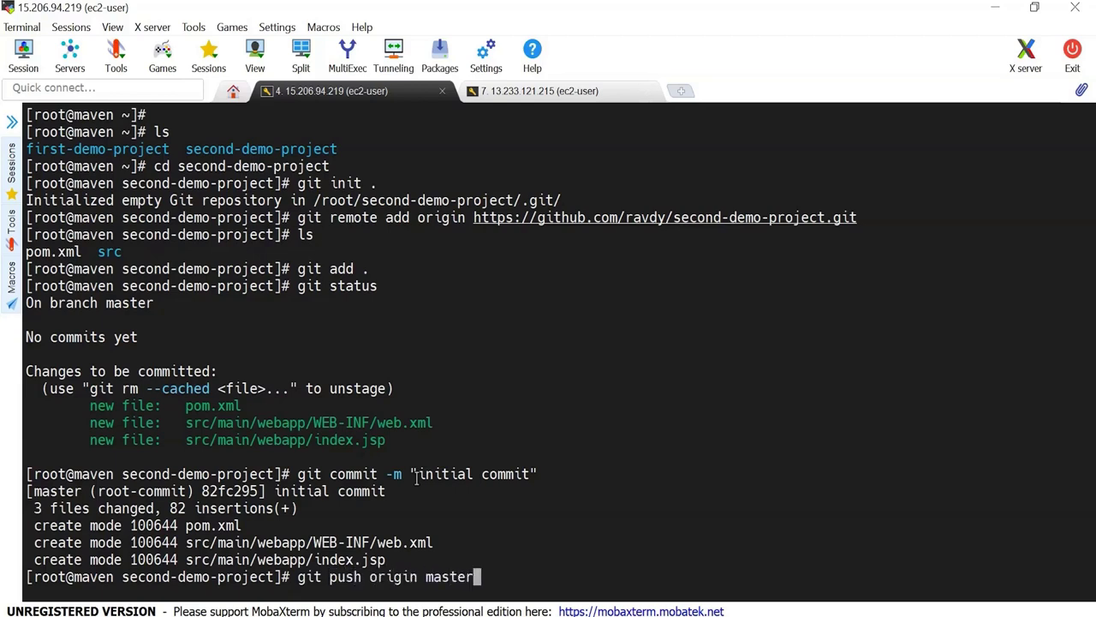
key("Return")
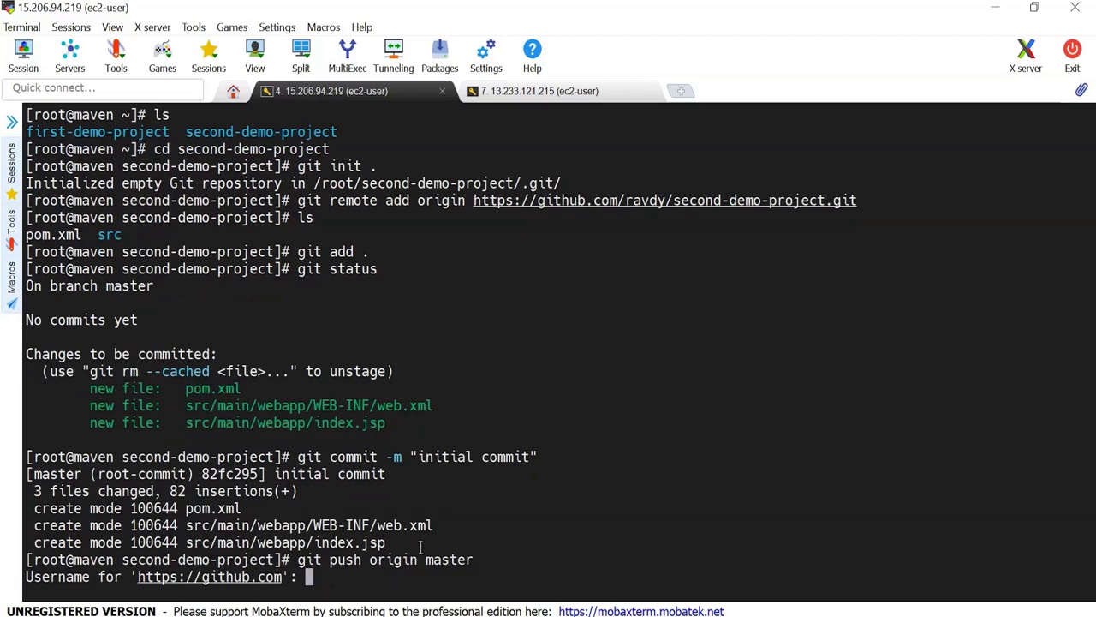
type("ravdy")
key("Return")
key("Return")
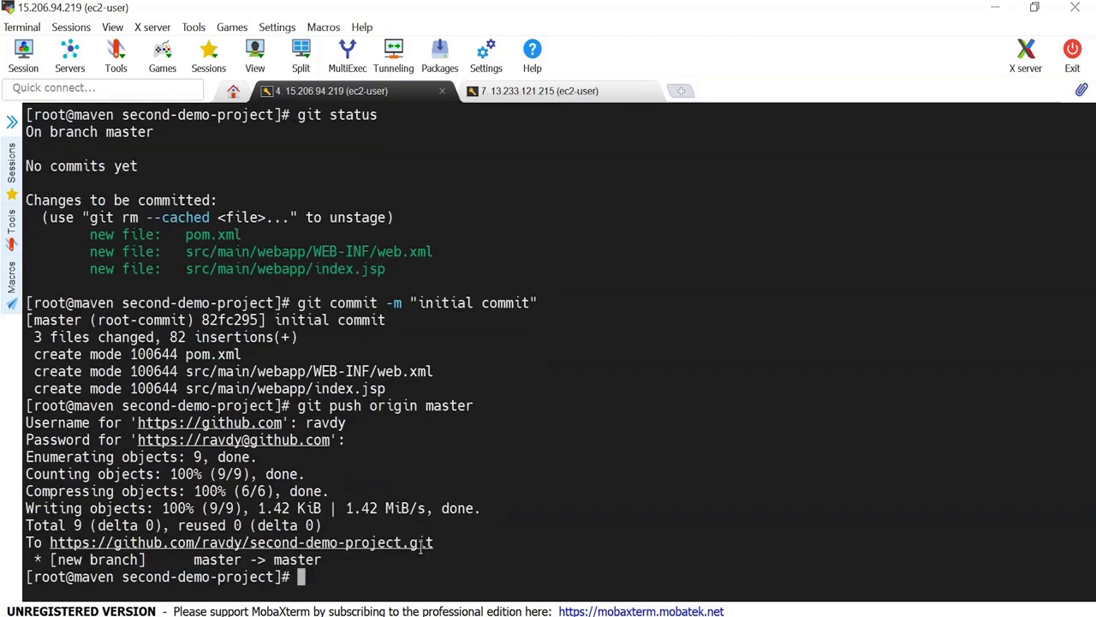
Step: Reload the second-demo-project repo page to show pom.xml and src, then copy its HTTPS clone URL
left_click(994, 8)
left_click(74, 44)
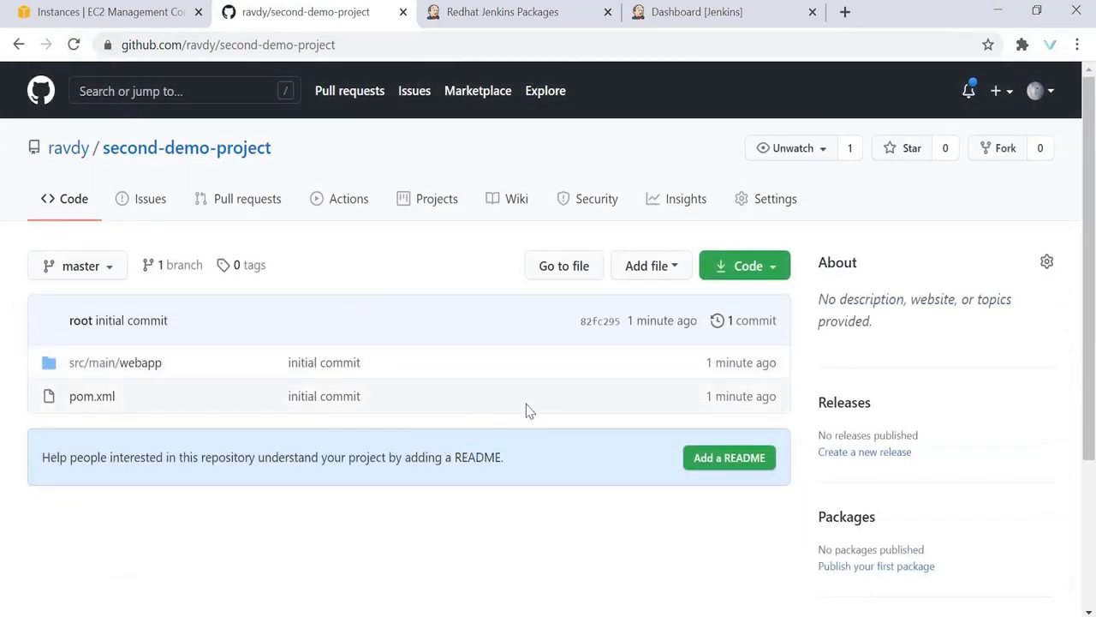
left_click(770, 268)
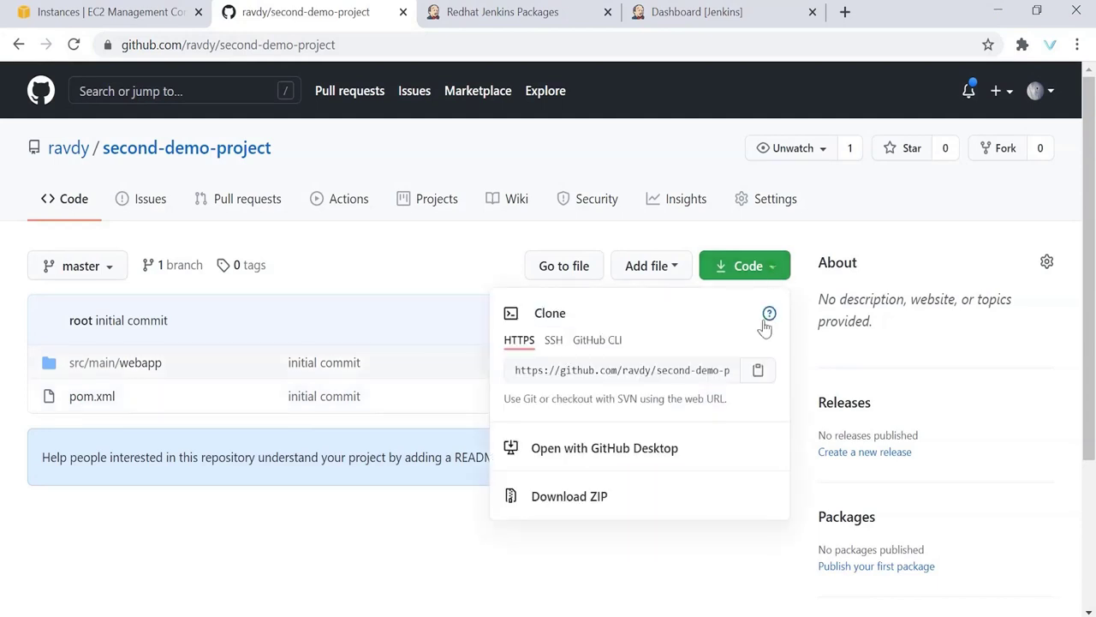
left_click(757, 368)
Step: Create a new Jenkins Maven project named second-demo-project
left_click(682, 22)
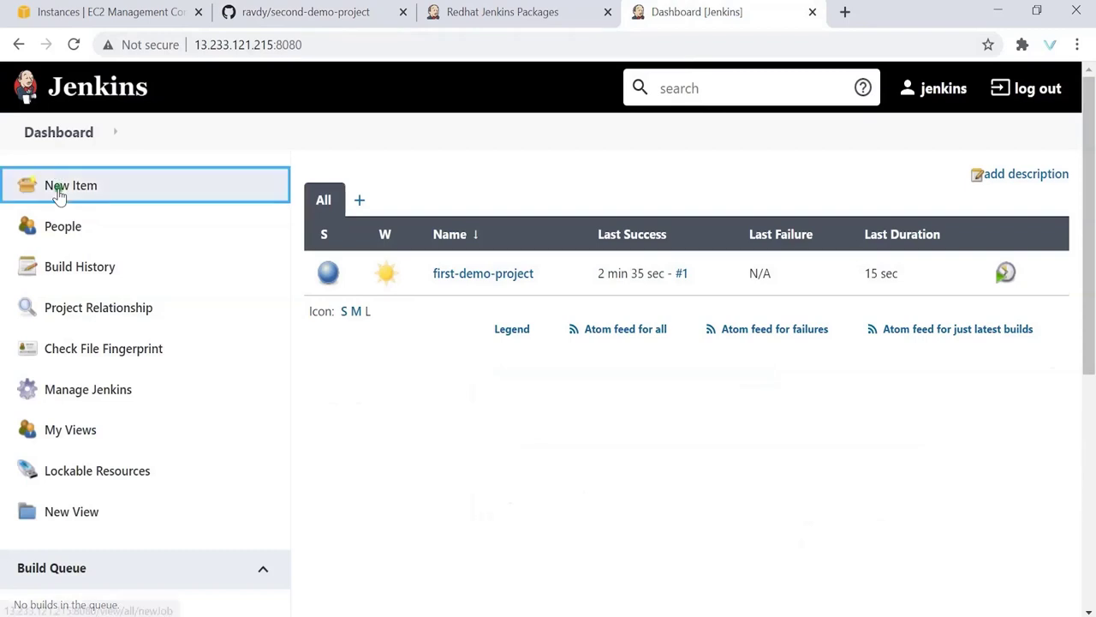
left_click(53, 187)
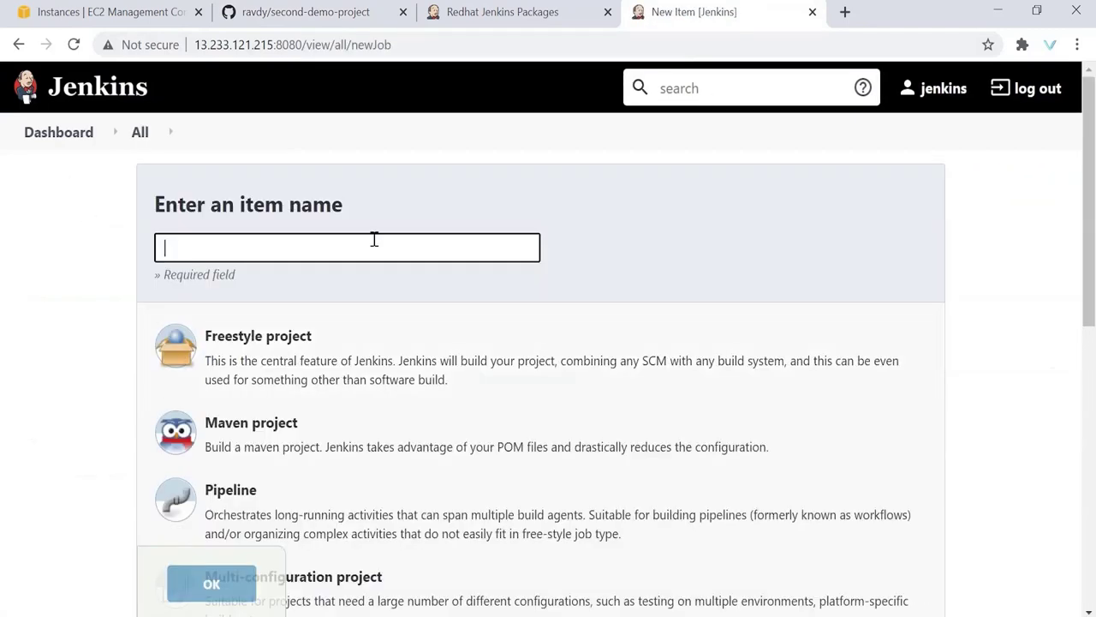
type("se")
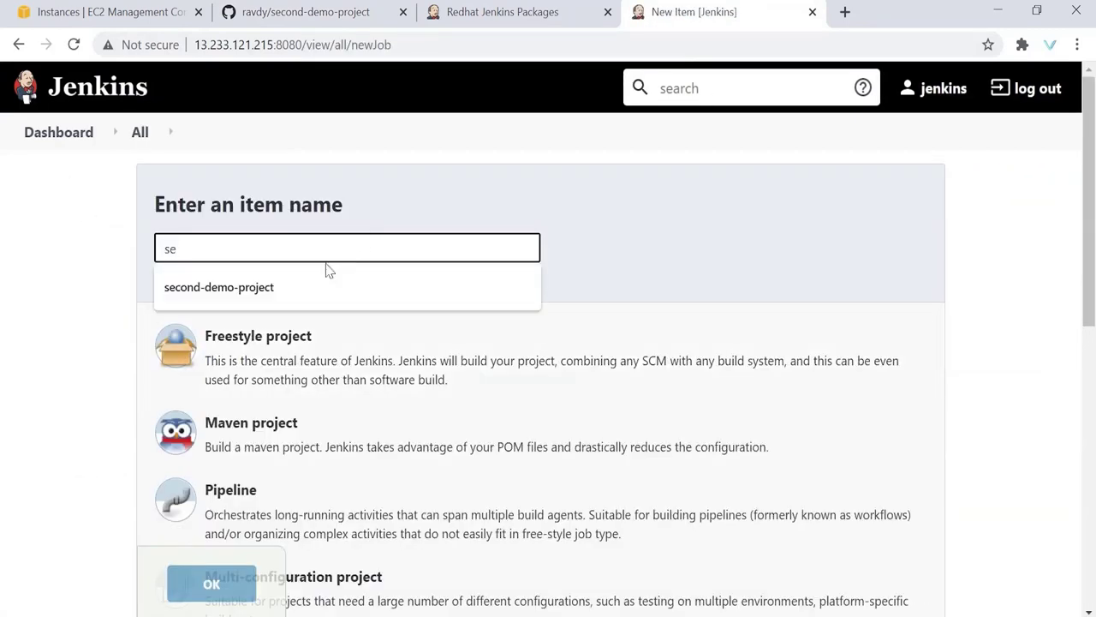
left_click(312, 288)
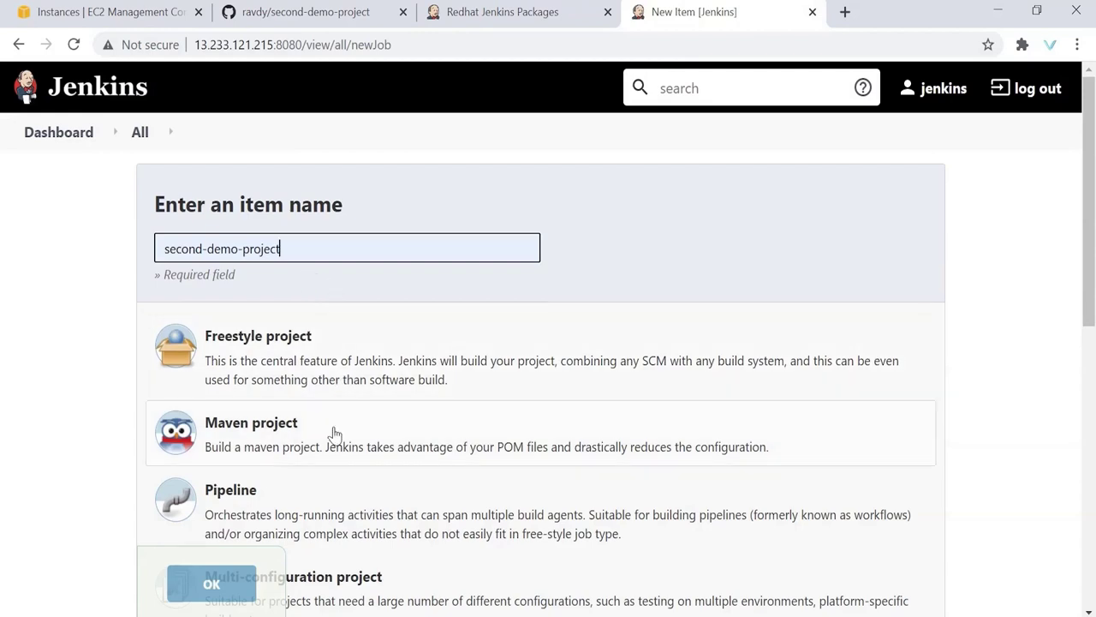
left_click(212, 583)
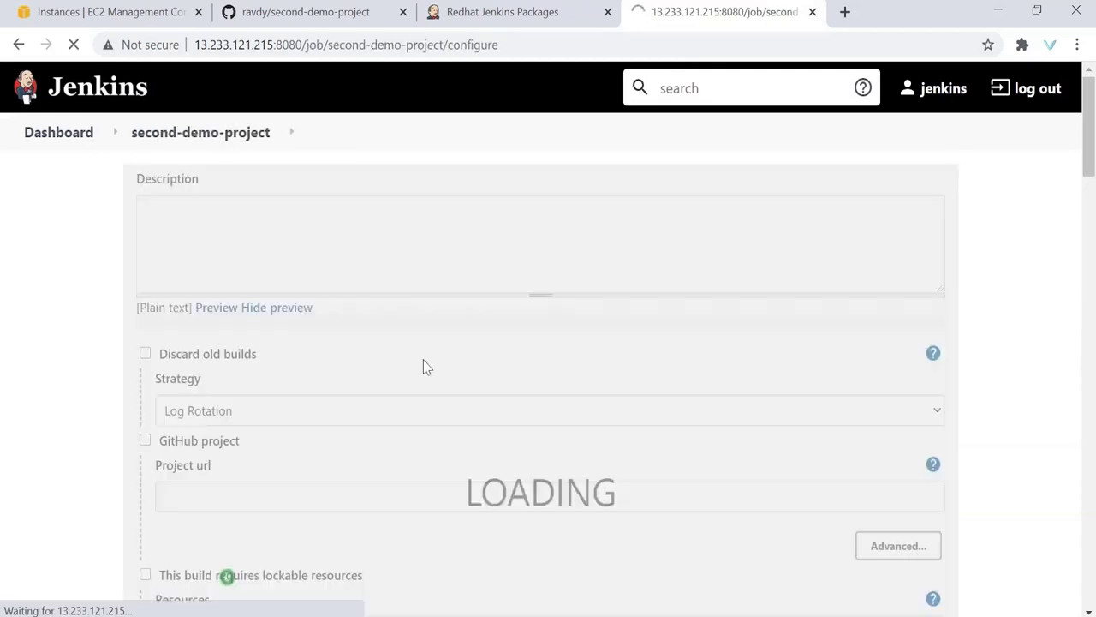
Step: Restrict where the project can run to the maven_build_server agent label
scroll(453, 275, "down", 3)
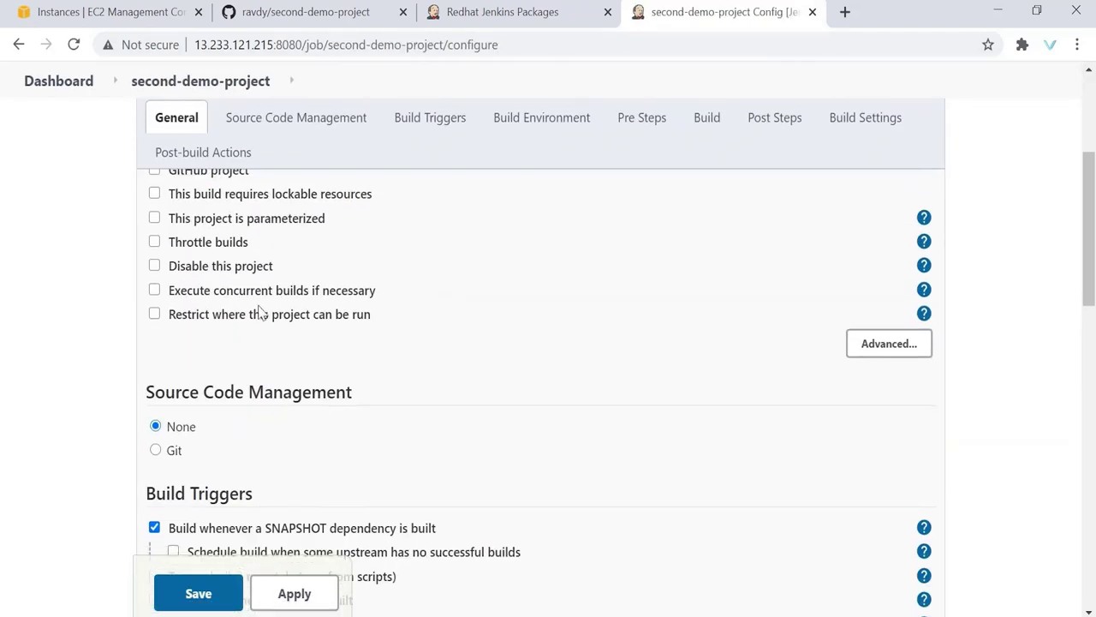
left_click(239, 316)
left_click(238, 310)
type("m")
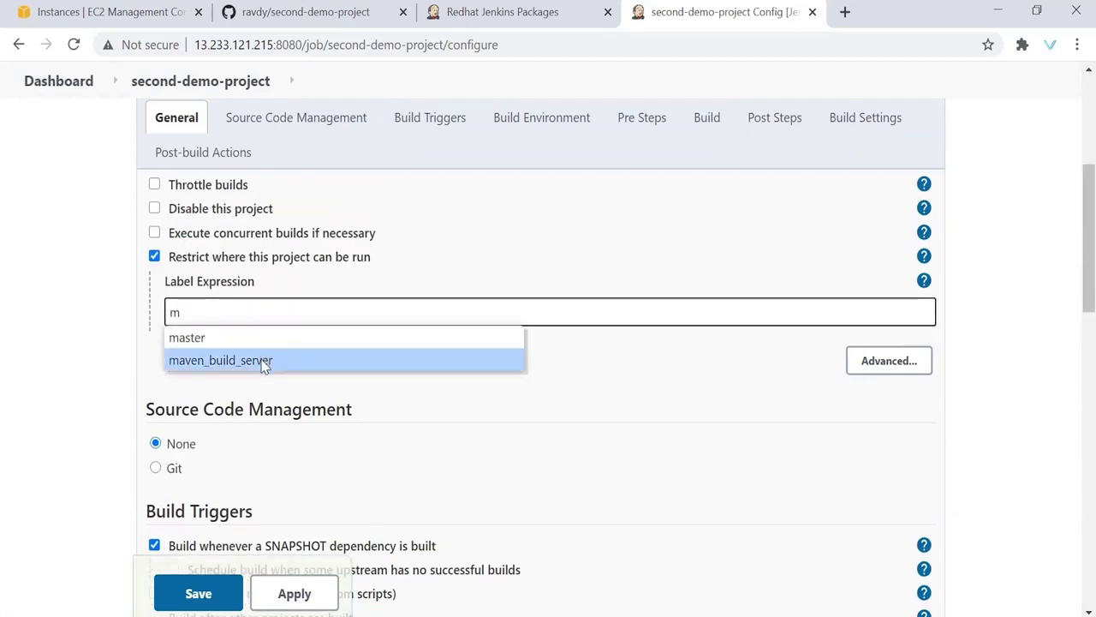
left_click(261, 358)
left_click(312, 359)
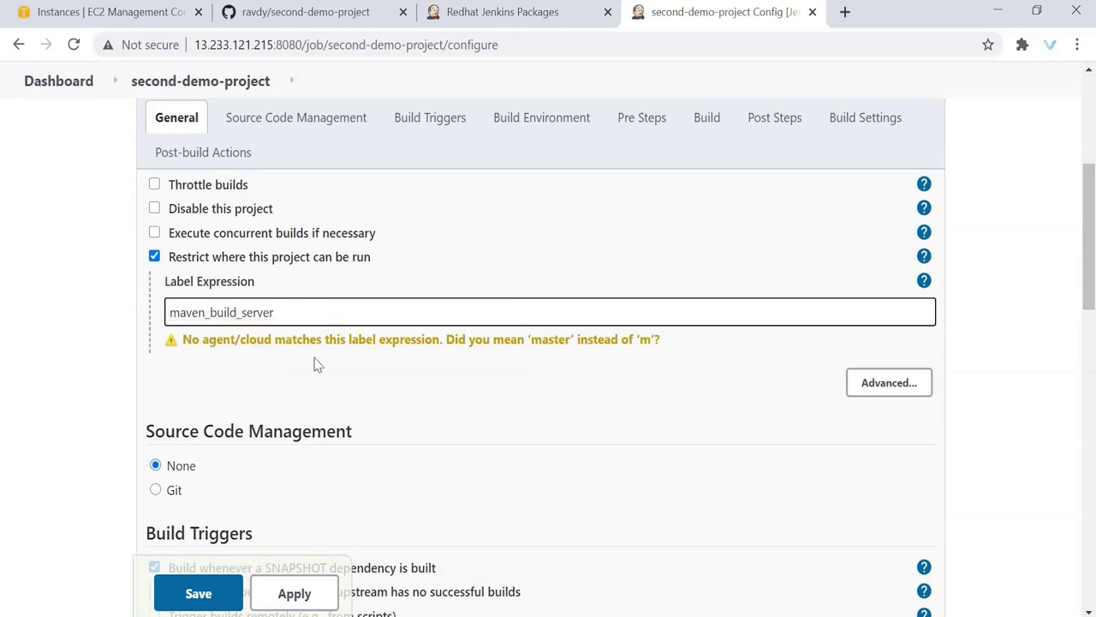
scroll(362, 399, "down", 3)
Step: Select Git source control and paste the second-demo-project.git repository URL
left_click(174, 216)
left_click(155, 216)
left_click(284, 307)
key("ctrl+v")
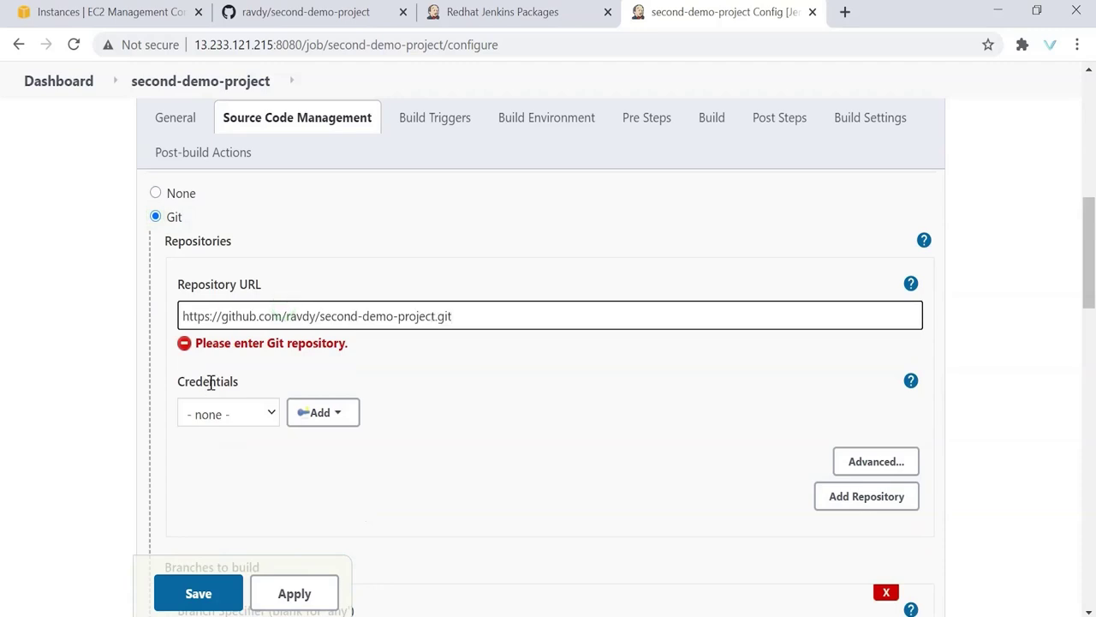
left_click(500, 236)
scroll(331, 330, "down", 3)
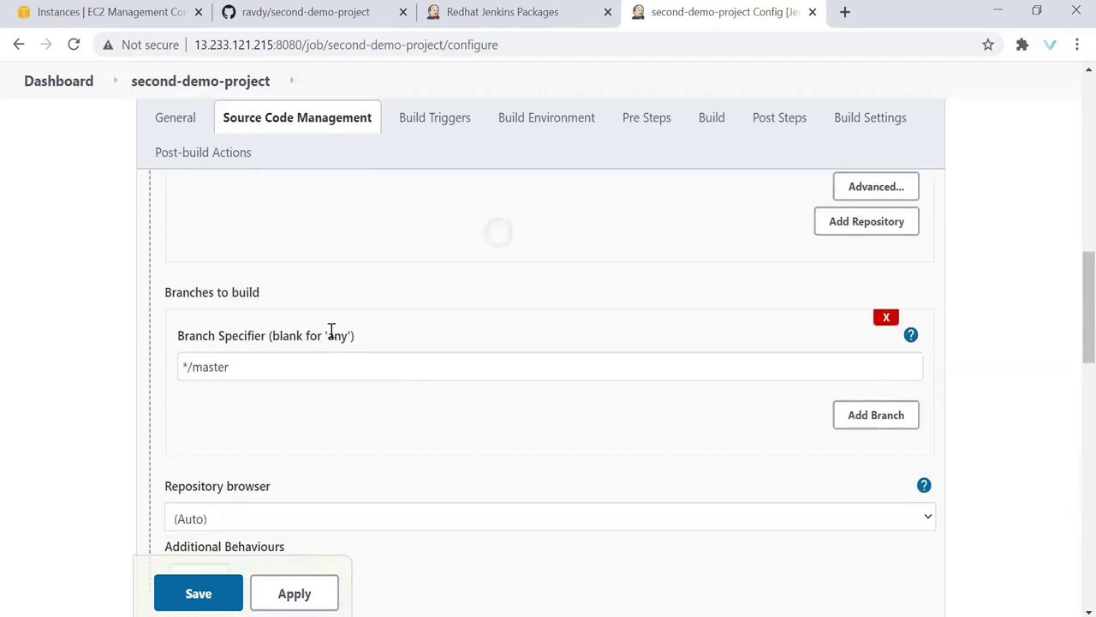
scroll(385, 291, "down", 1)
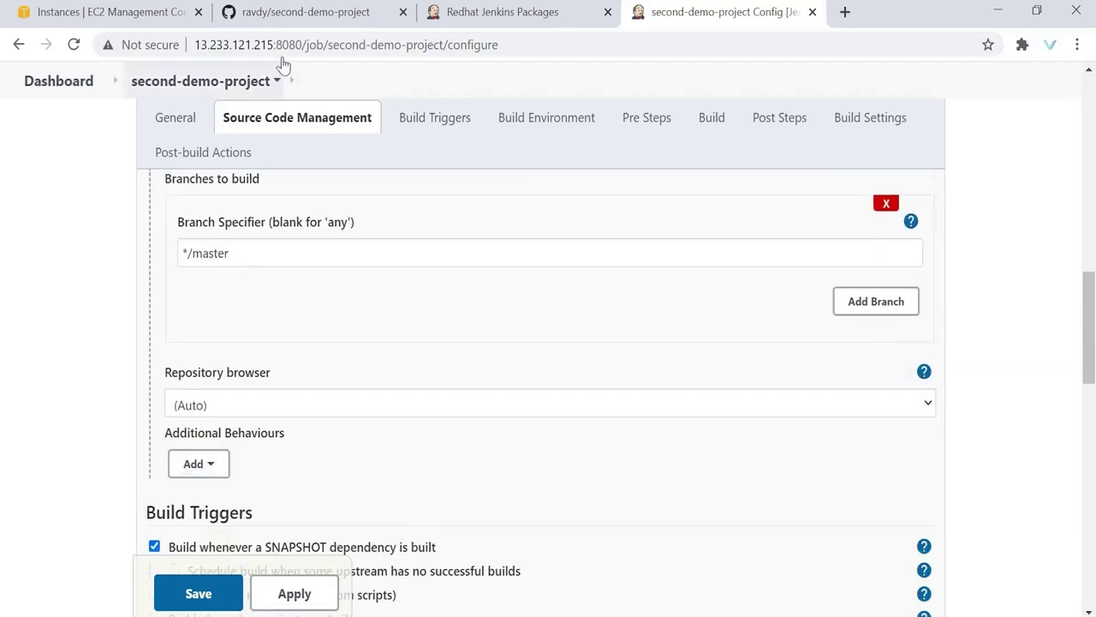
left_click(298, 13)
left_click(632, 6)
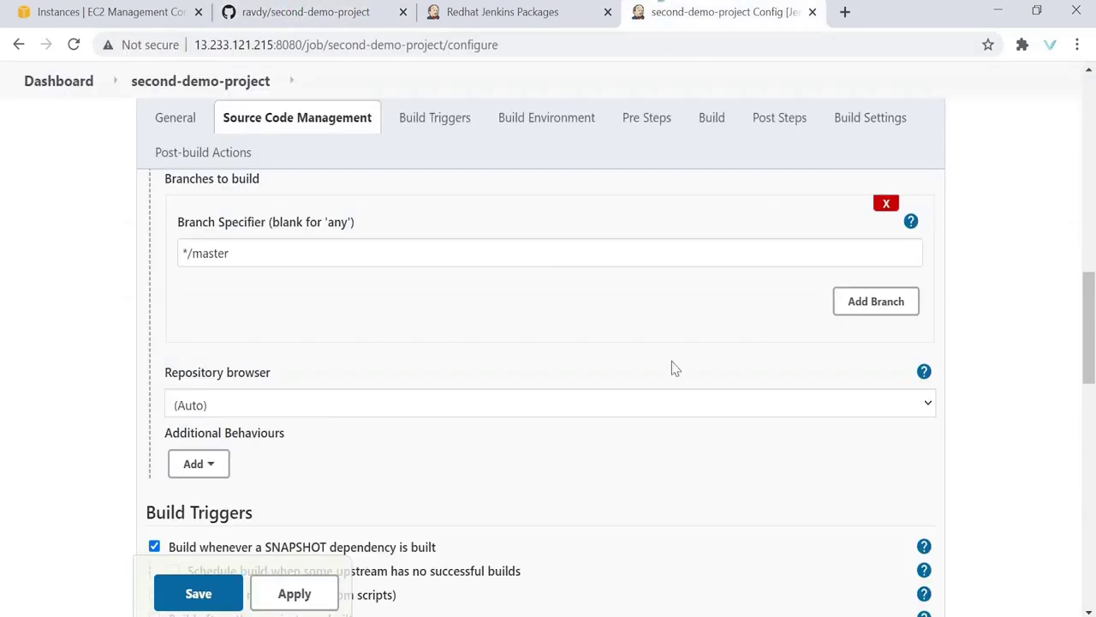
Step: Set the Maven goals to clean install and save the job
scroll(673, 367, "down", 9)
left_click(219, 420)
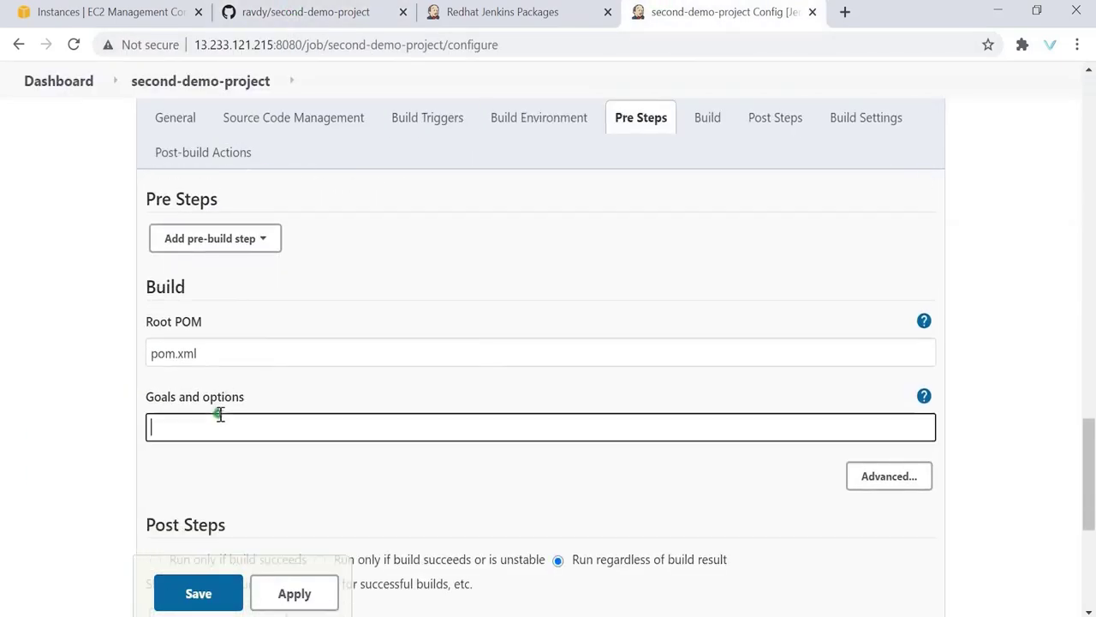
type("clean install")
left_click(213, 601)
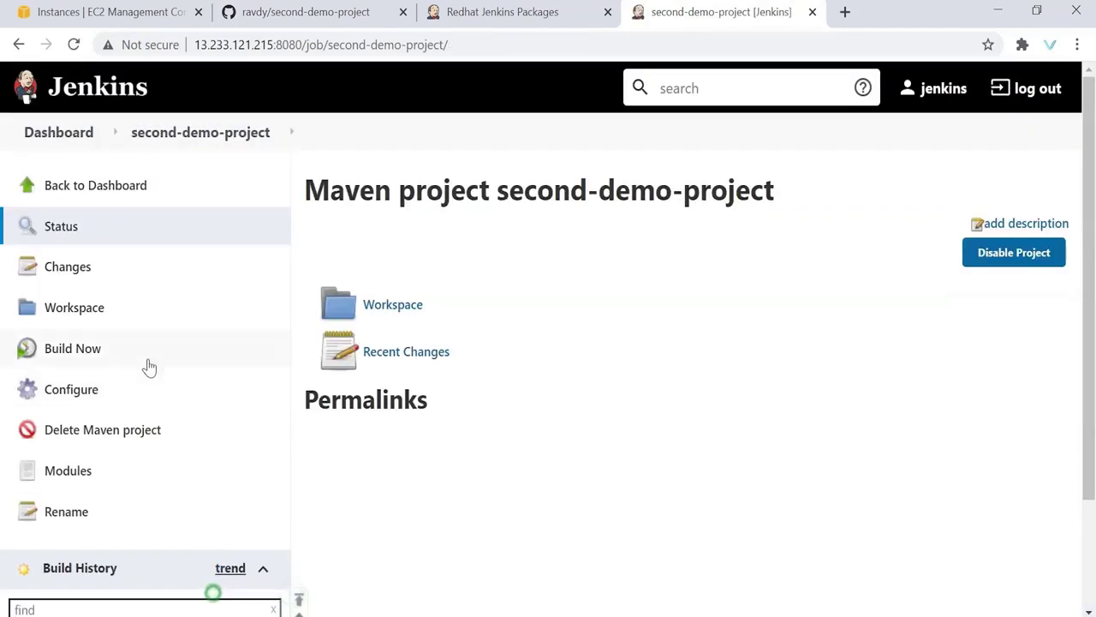
Step: Build the job and view build #1's console log, highlighting the BUILD SUCCESS line
left_click(96, 347)
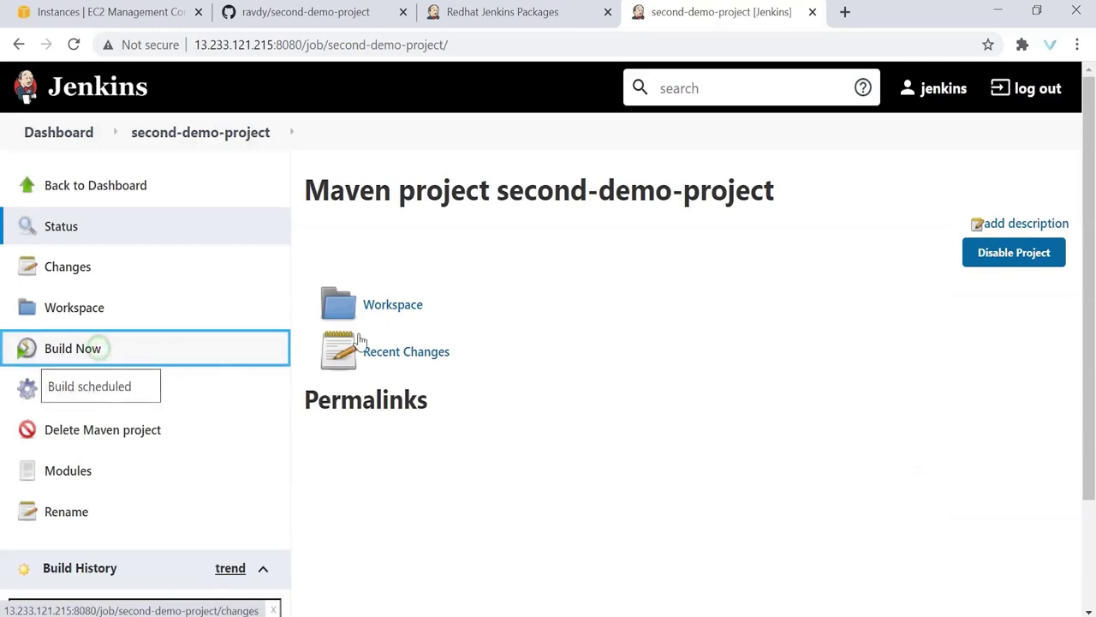
scroll(276, 263, "down", 2)
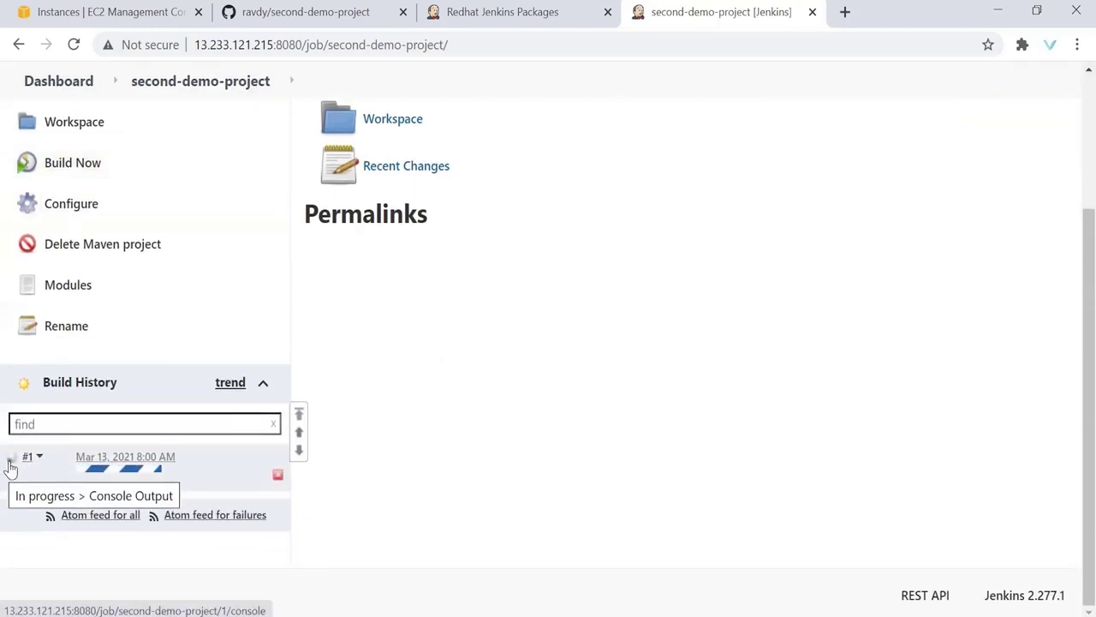
left_click(11, 467)
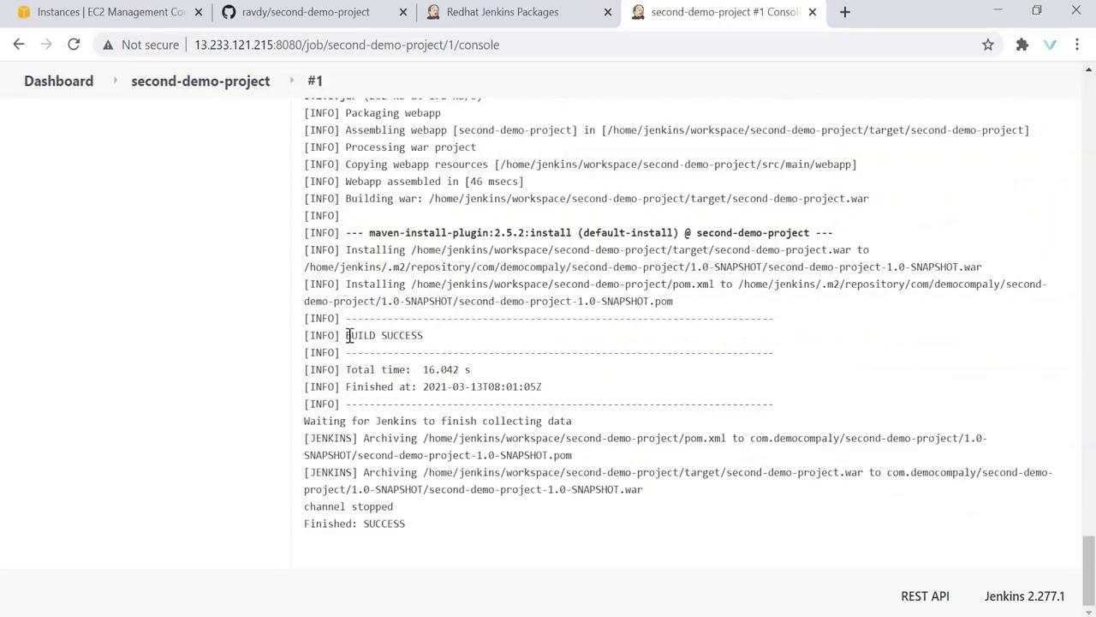
left_click_drag(346, 335, 437, 340)
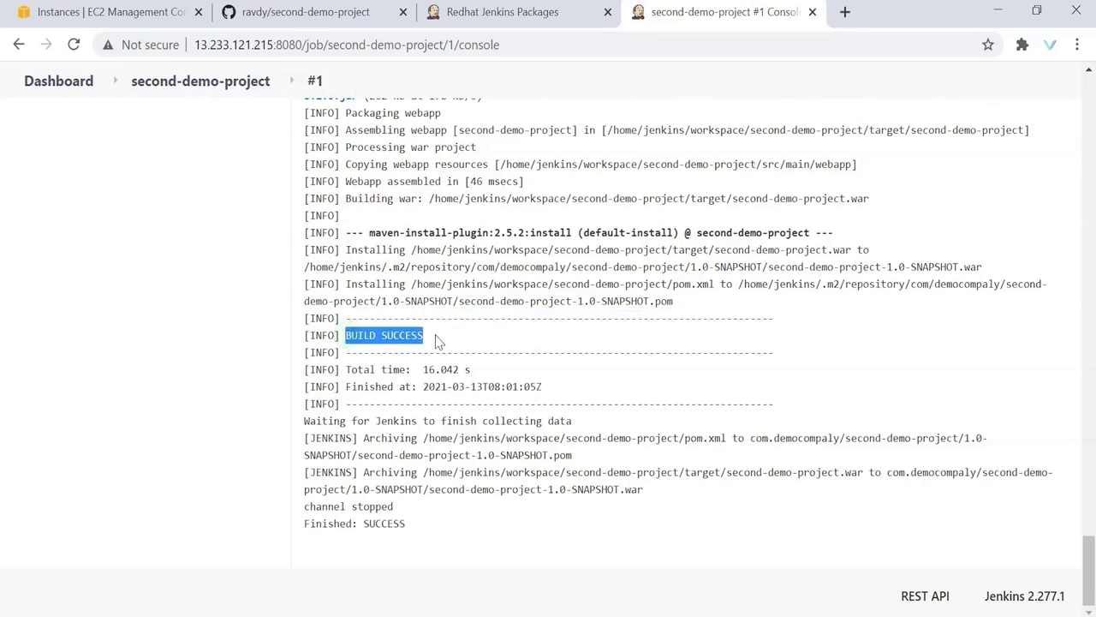
Step: On the build agent, go to /home/jenkins/workspace and list its project folders
left_click(476, 615)
left_click(517, 412)
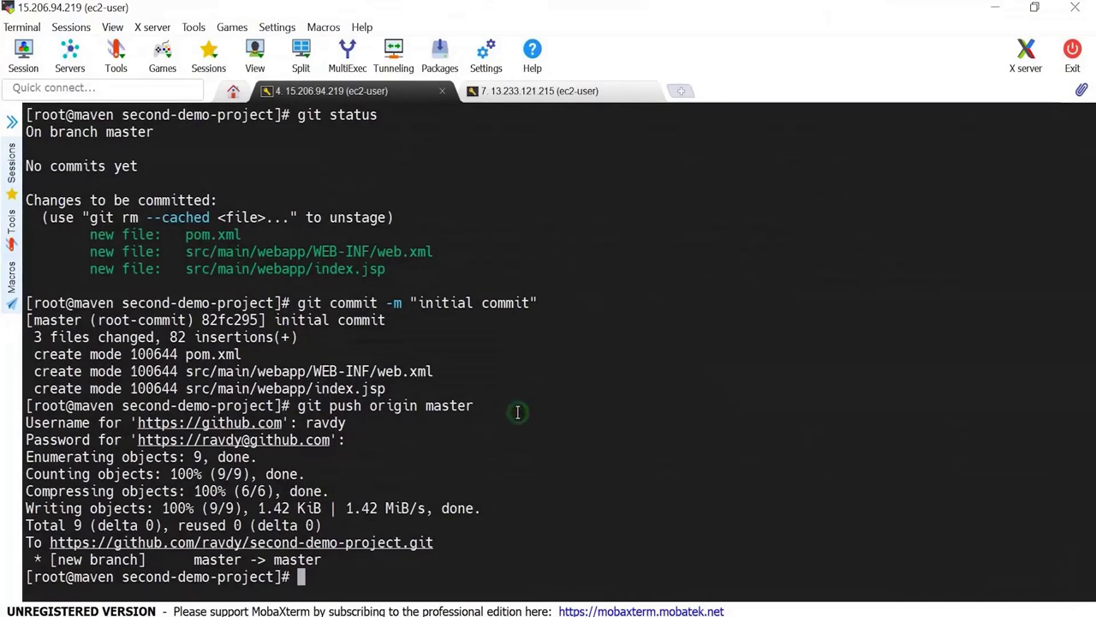
type("cd /home/jenkins/")
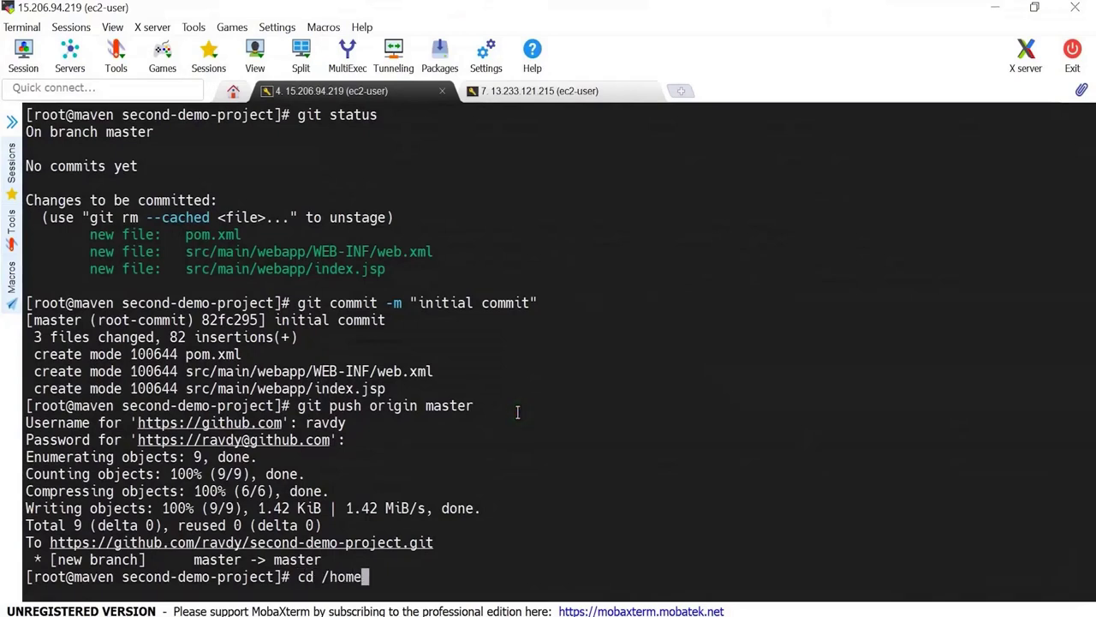
key("Return")
type("ls")
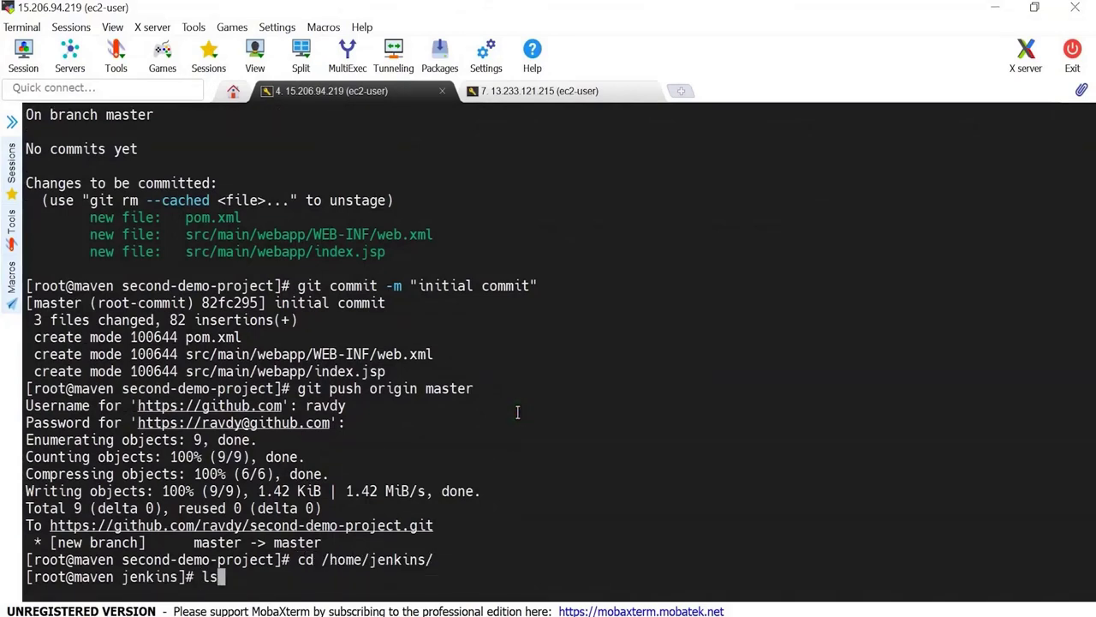
key("Return")
type("cd w")
key("Tab")
key("Return")
type("ls")
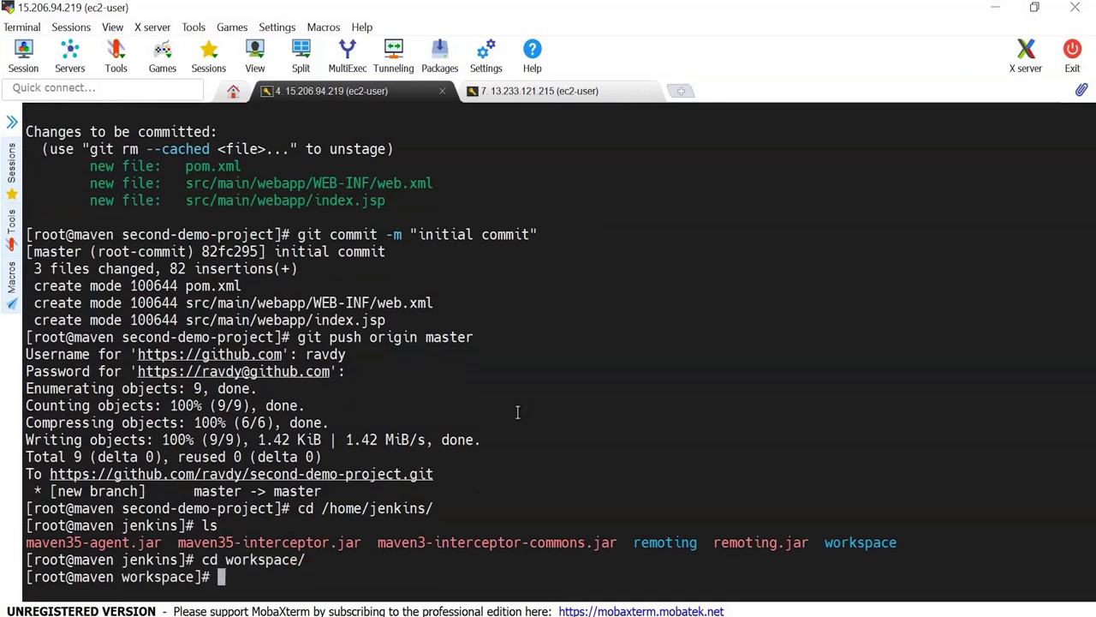
key("Return")
Step: Enter second-demo-project, run ls and tree, and mark target/second-demo-project.war
type("cd ")
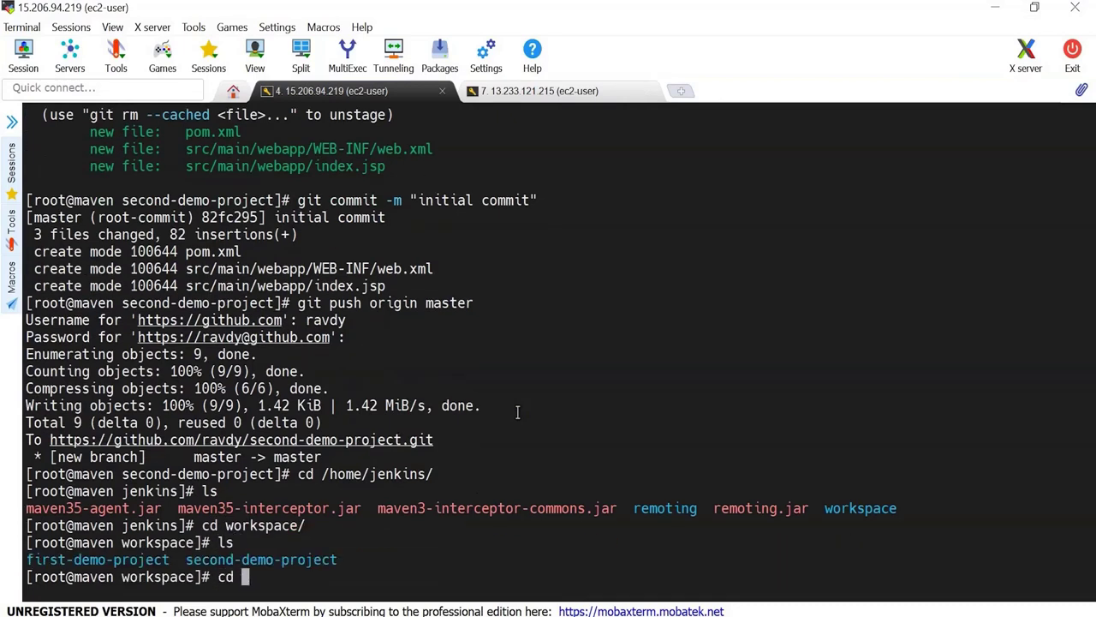
type("s")
key("Tab")
key("Return")
type("ls")
key("Return")
type("tree")
key("Return")
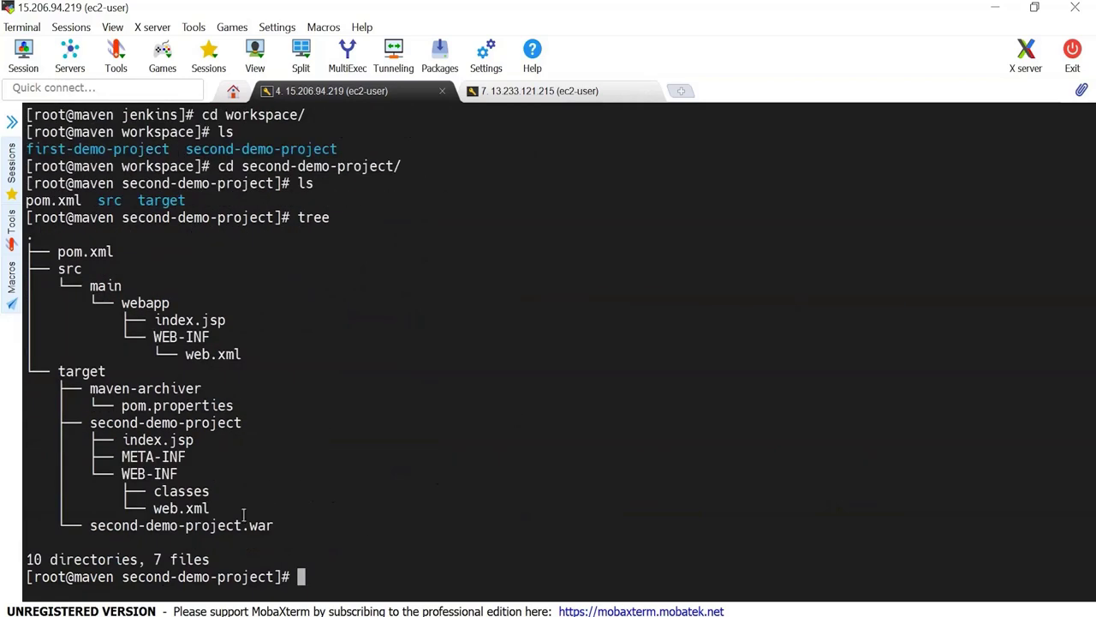
double_click(234, 519)
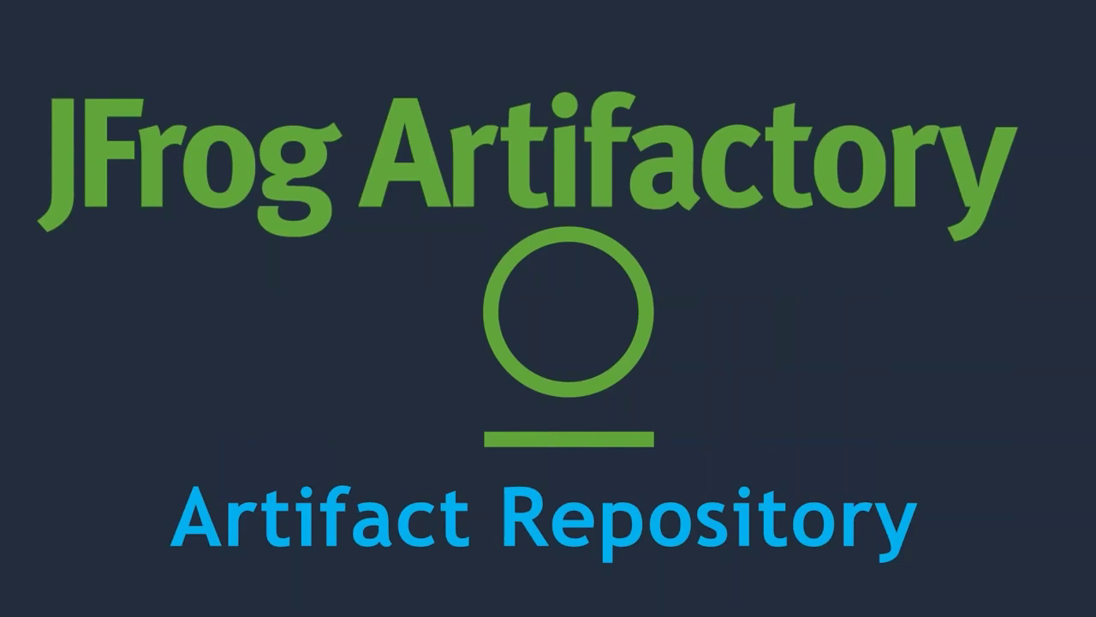
Step: Advance the slideshow to the 'Topics to discuss' slide
key("Right")
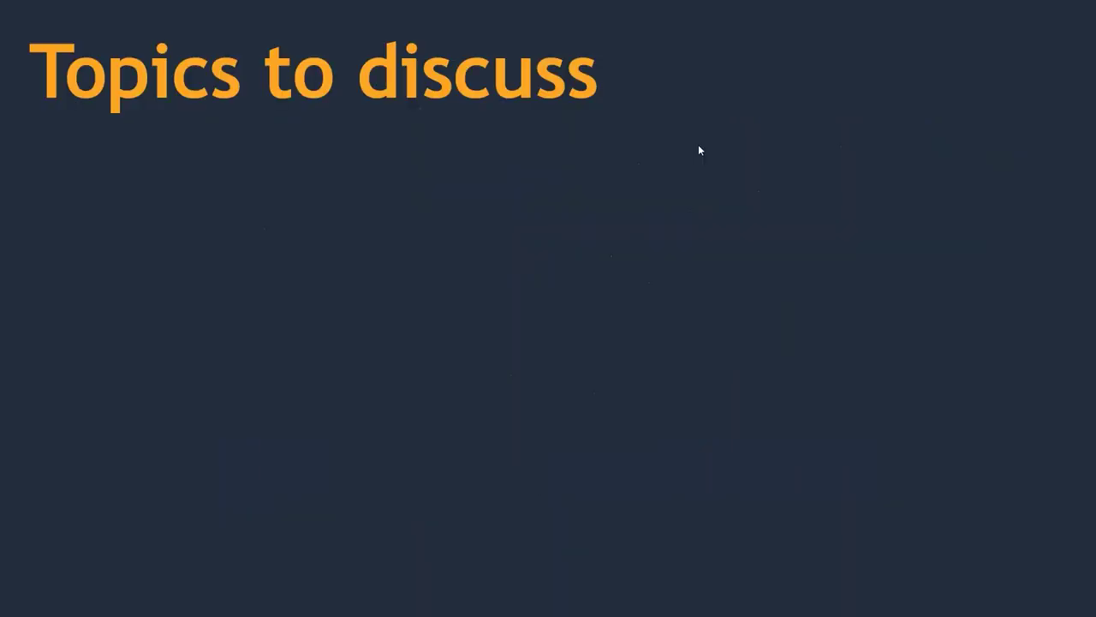